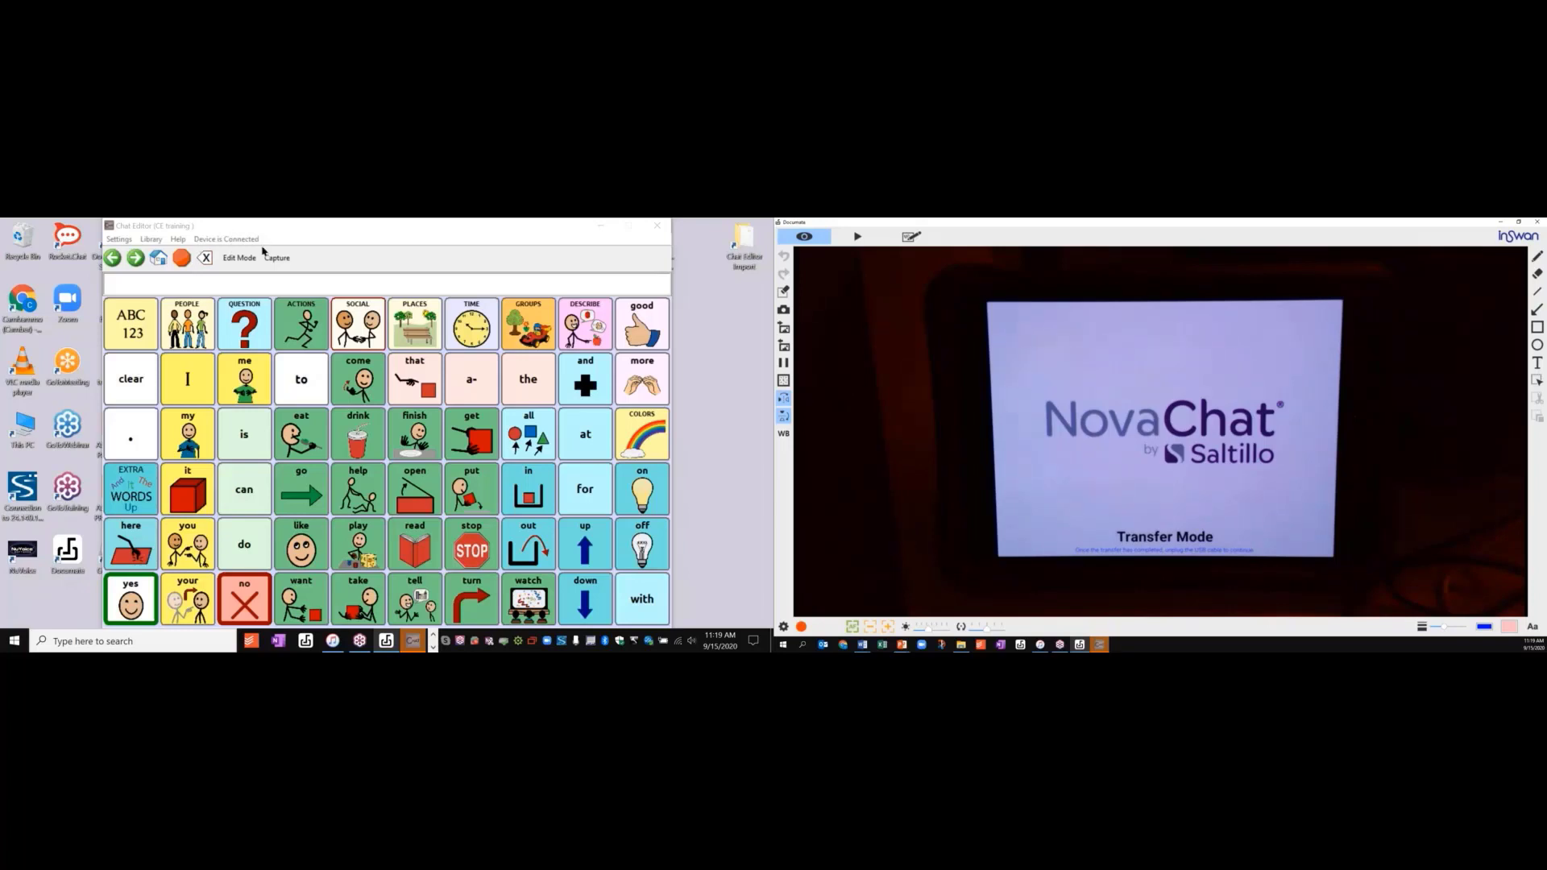
- Through the library's device transfer, copy the WordPower60 Basic SS_CE training vocabulary from the connected Galaxy Tab S2 to the editor
{"action": "left_click", "coordinate": [150, 240]}
{"action": "left_click", "coordinate": [150, 240]}
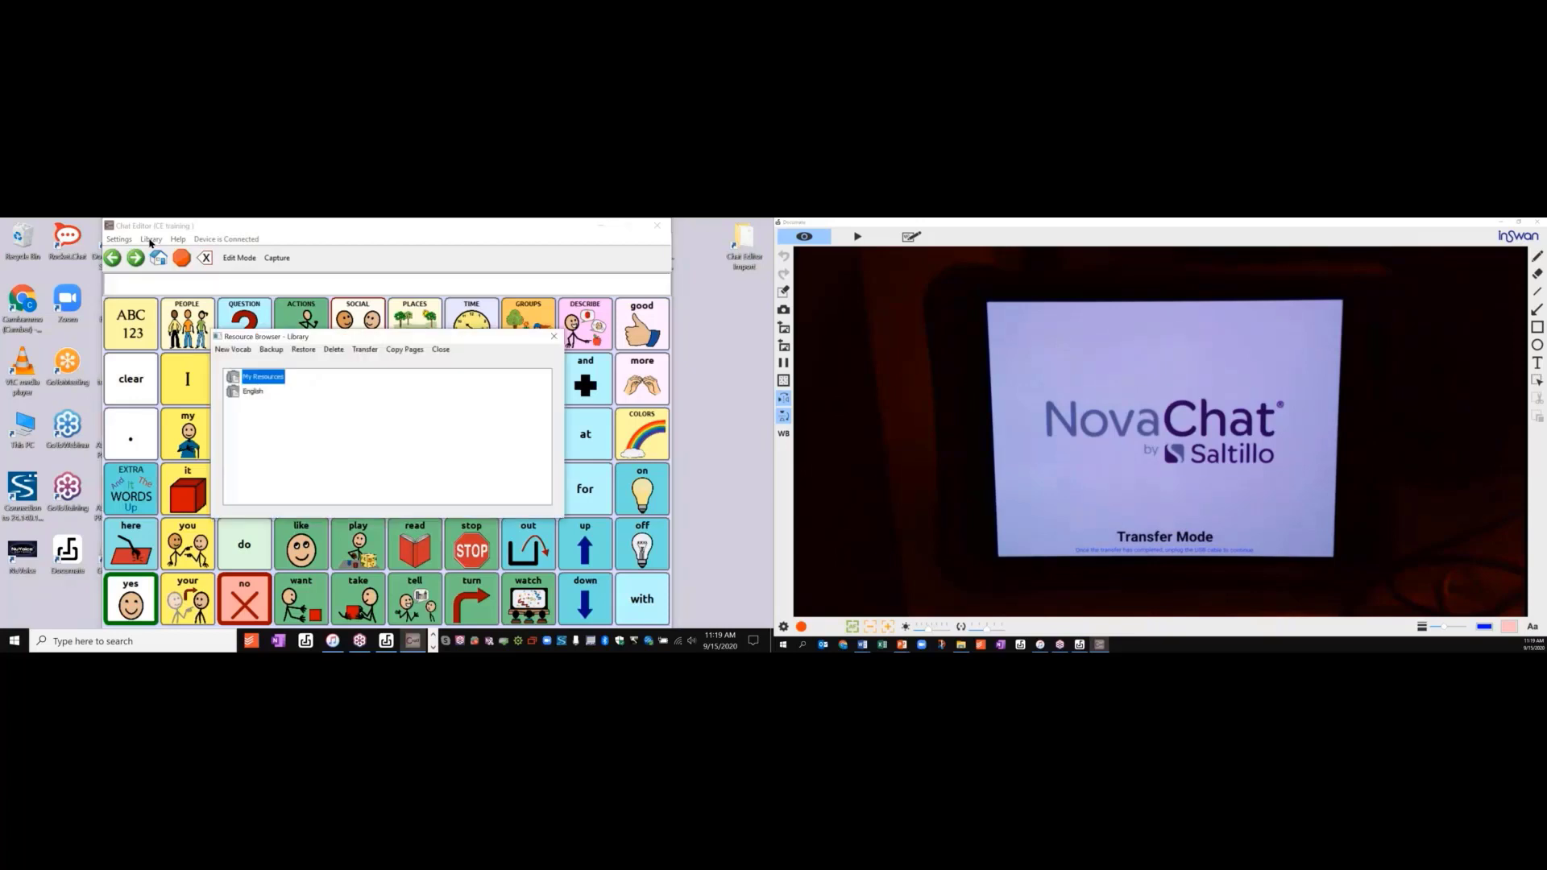
{"action": "left_click", "coordinate": [376, 351]}
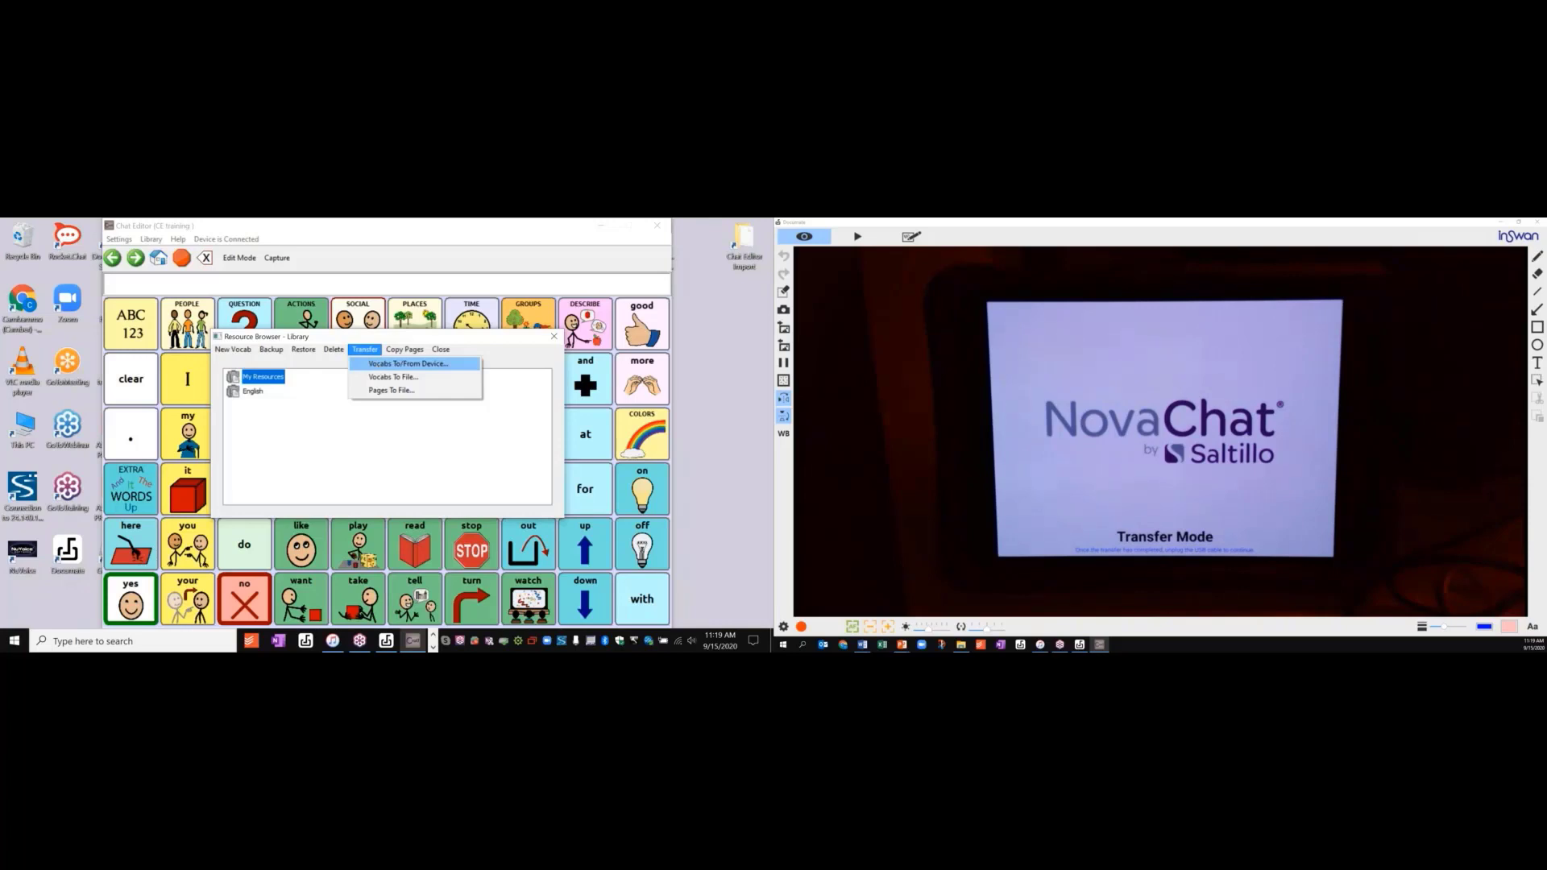
{"action": "left_click", "coordinate": [409, 363]}
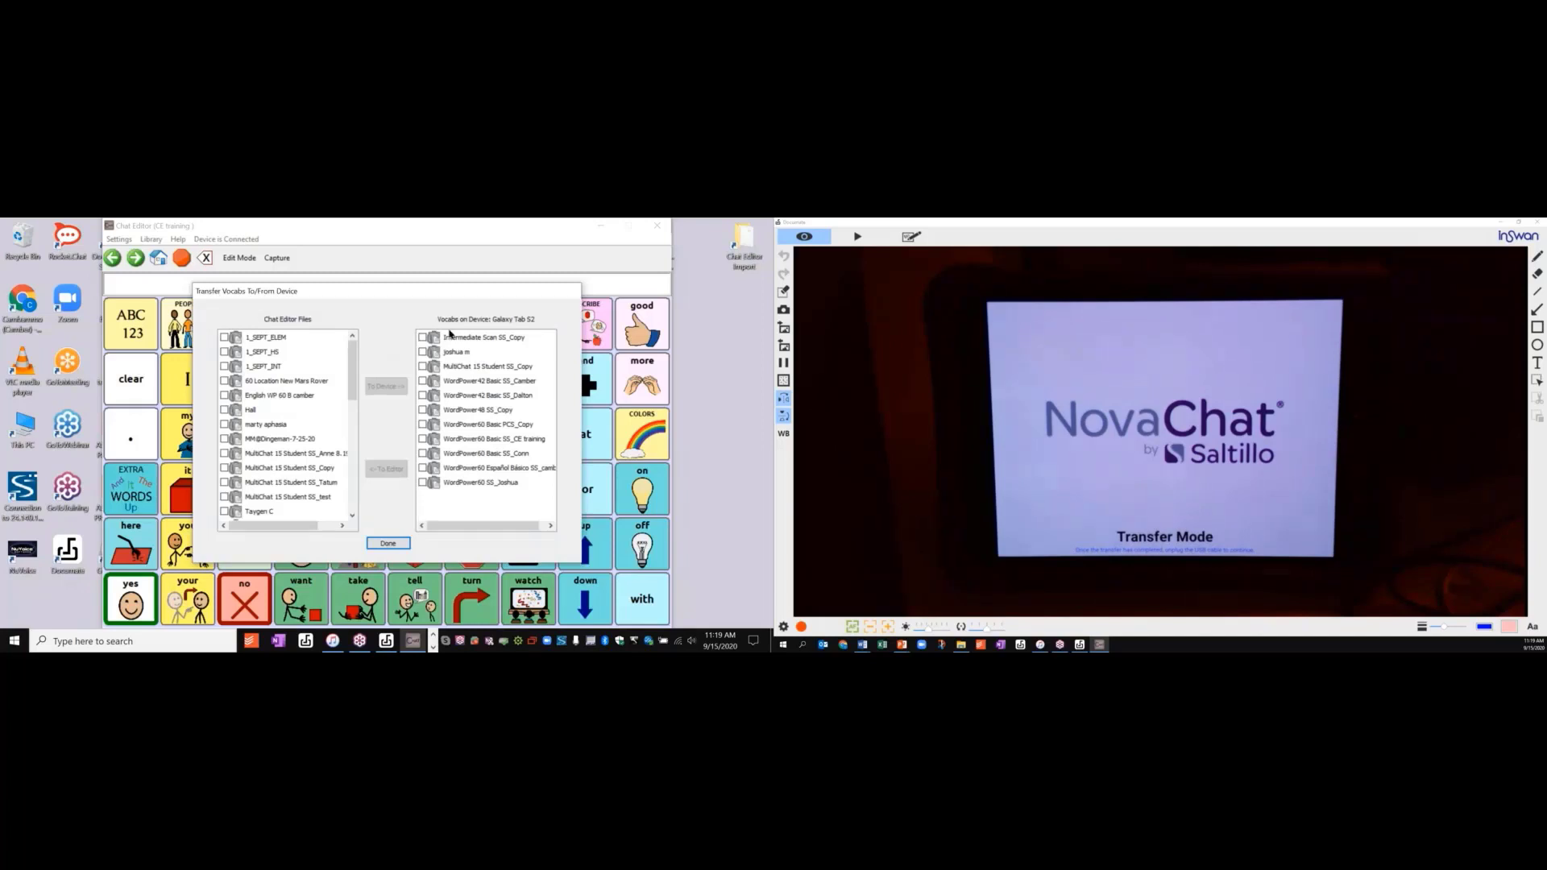
{"action": "left_click", "coordinate": [423, 439]}
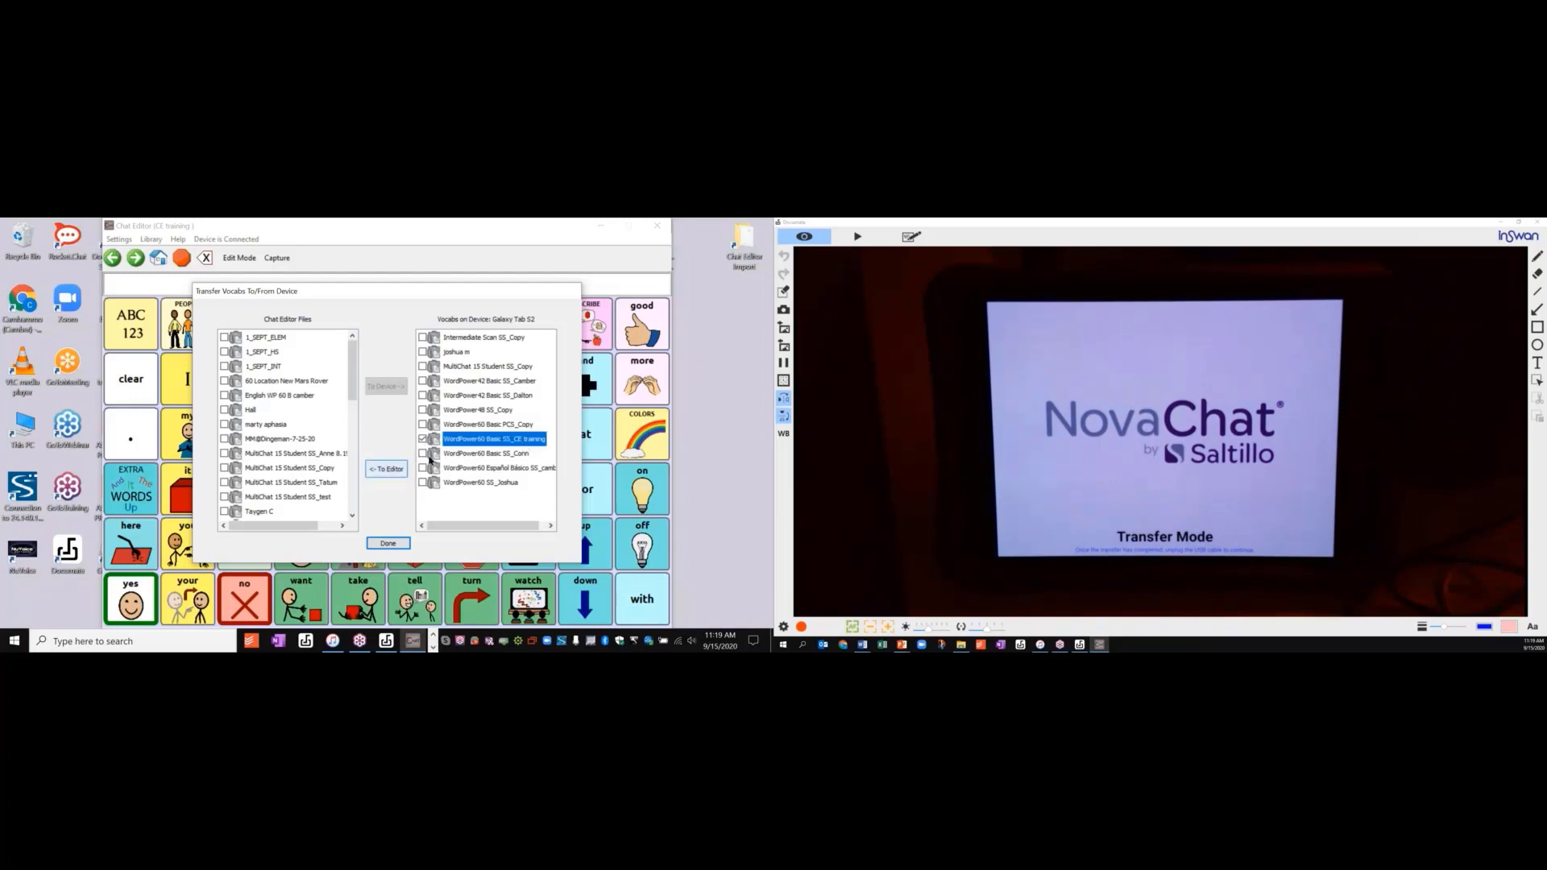
{"action": "left_click", "coordinate": [383, 471]}
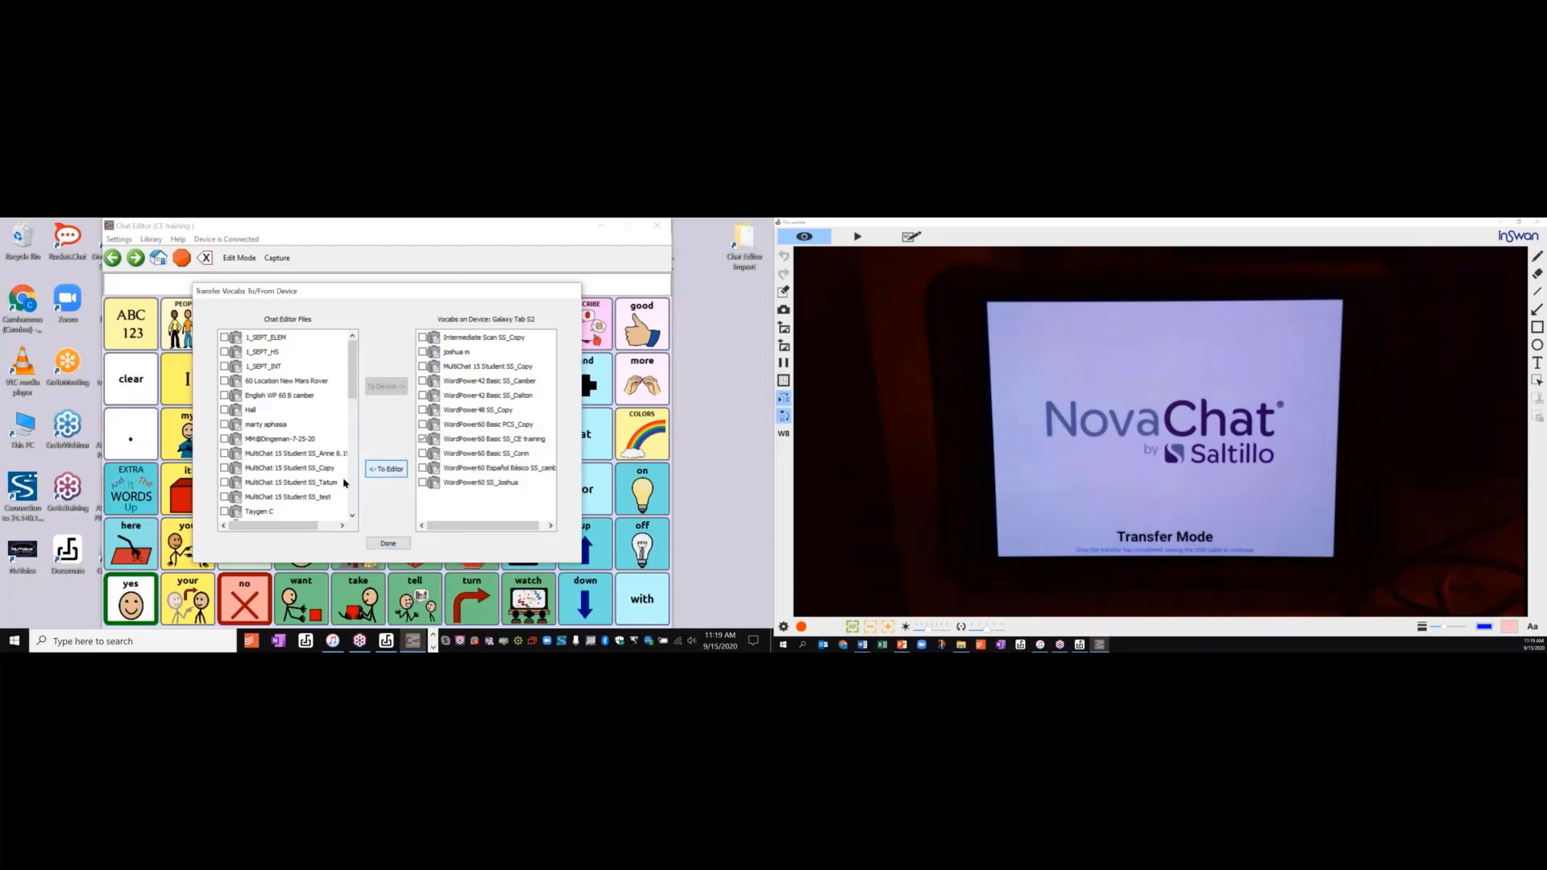
- Transfer the Training vocabulary from the Chat Editor files to the device and close the transfer window and resource browser
{"action": "scroll", "coordinate": [295, 477], "scroll_direction": "down", "scroll_amount": 1}
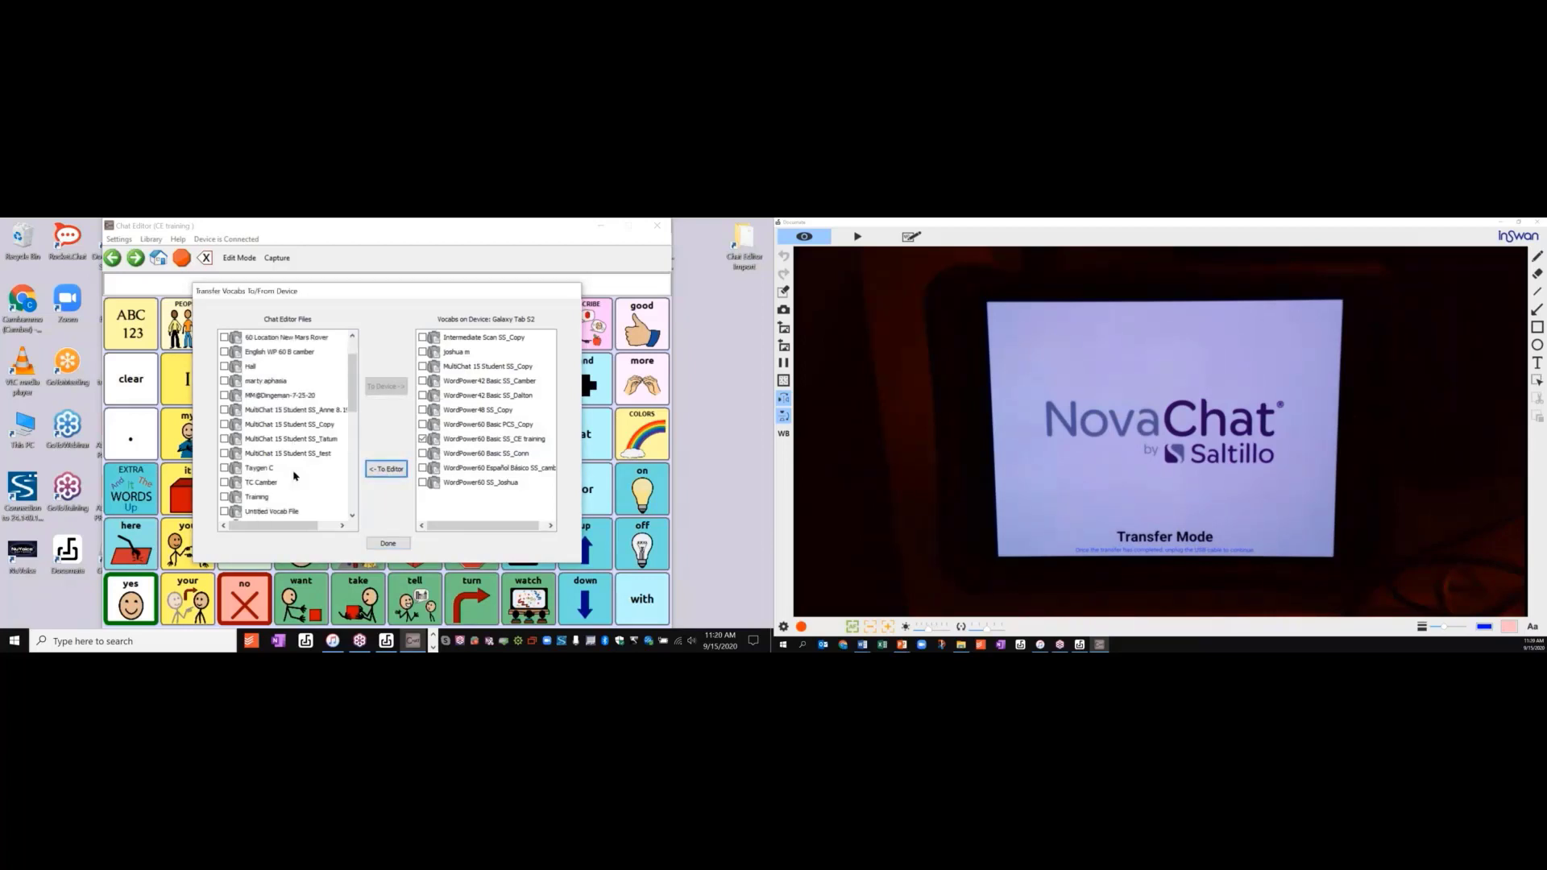
{"action": "scroll", "coordinate": [295, 476], "scroll_direction": "down", "scroll_amount": 3}
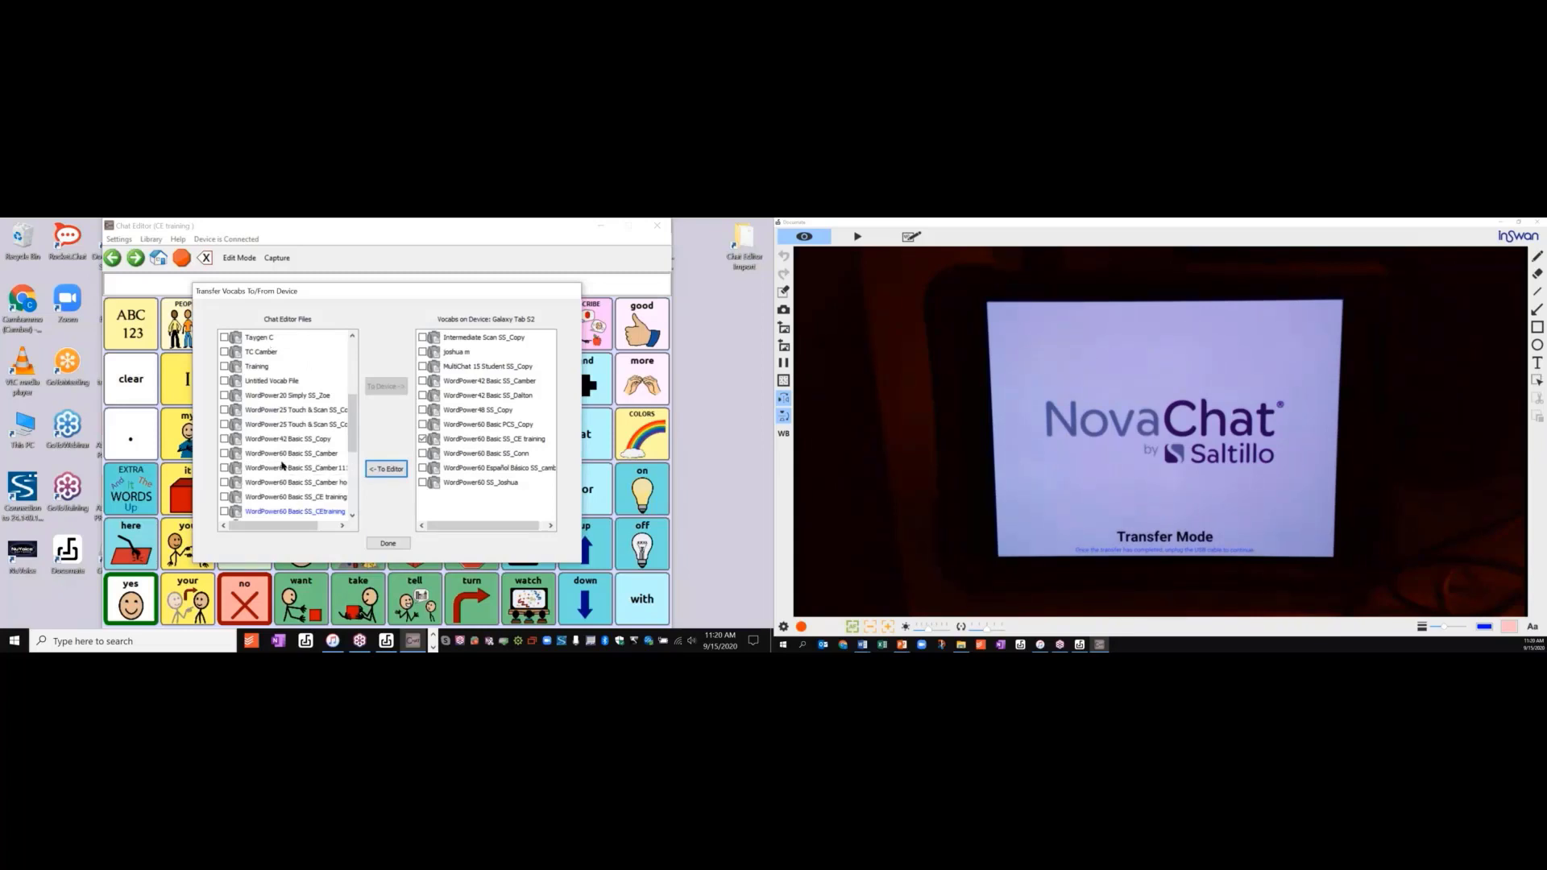
{"action": "left_click", "coordinate": [252, 368]}
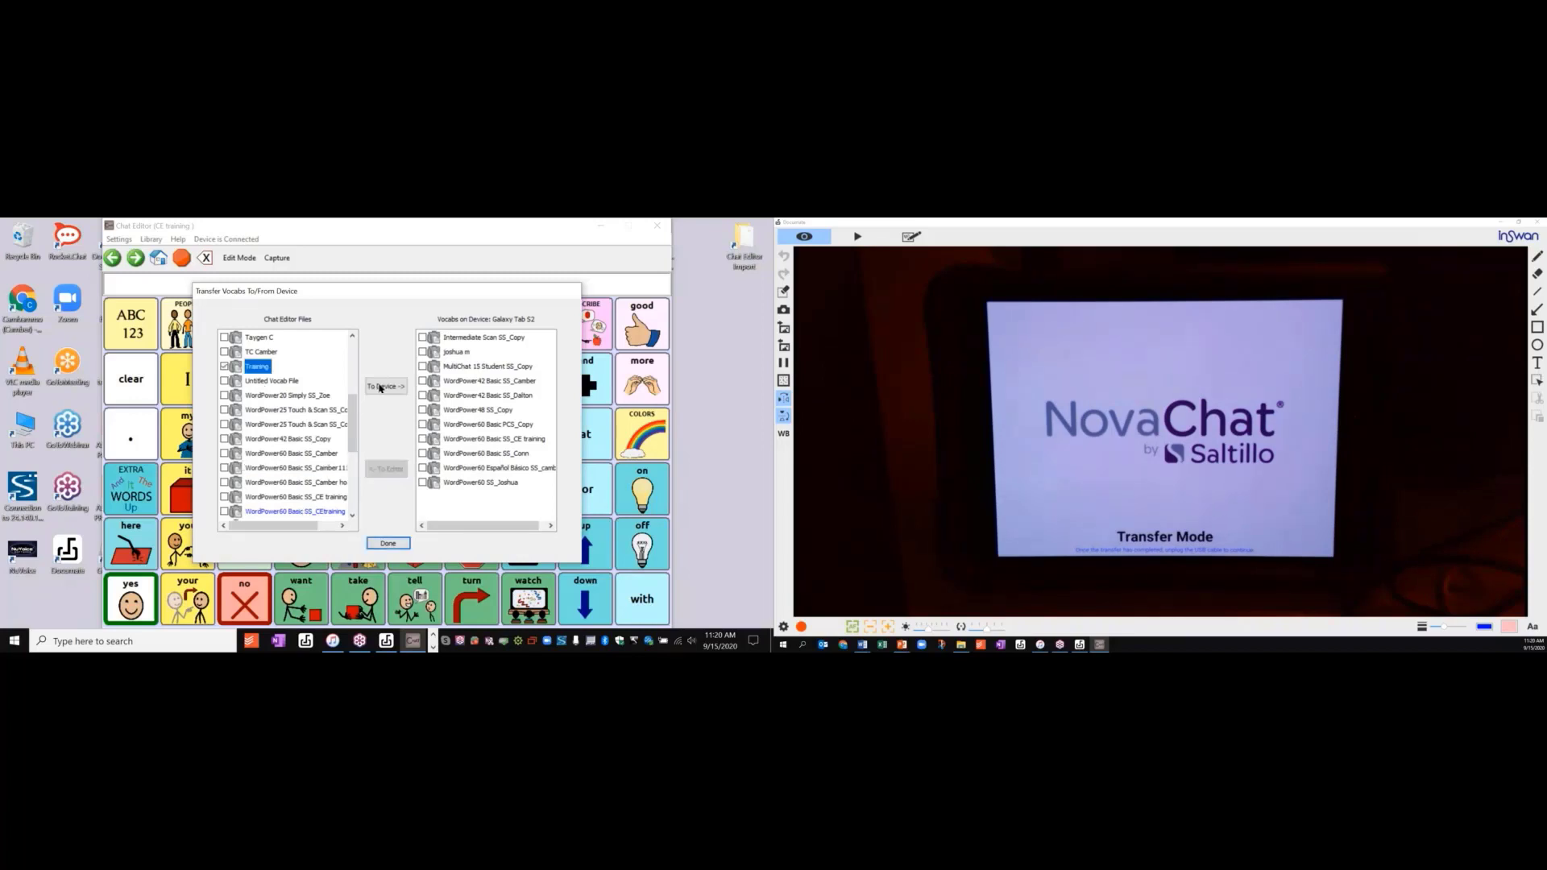
{"action": "left_click", "coordinate": [381, 387]}
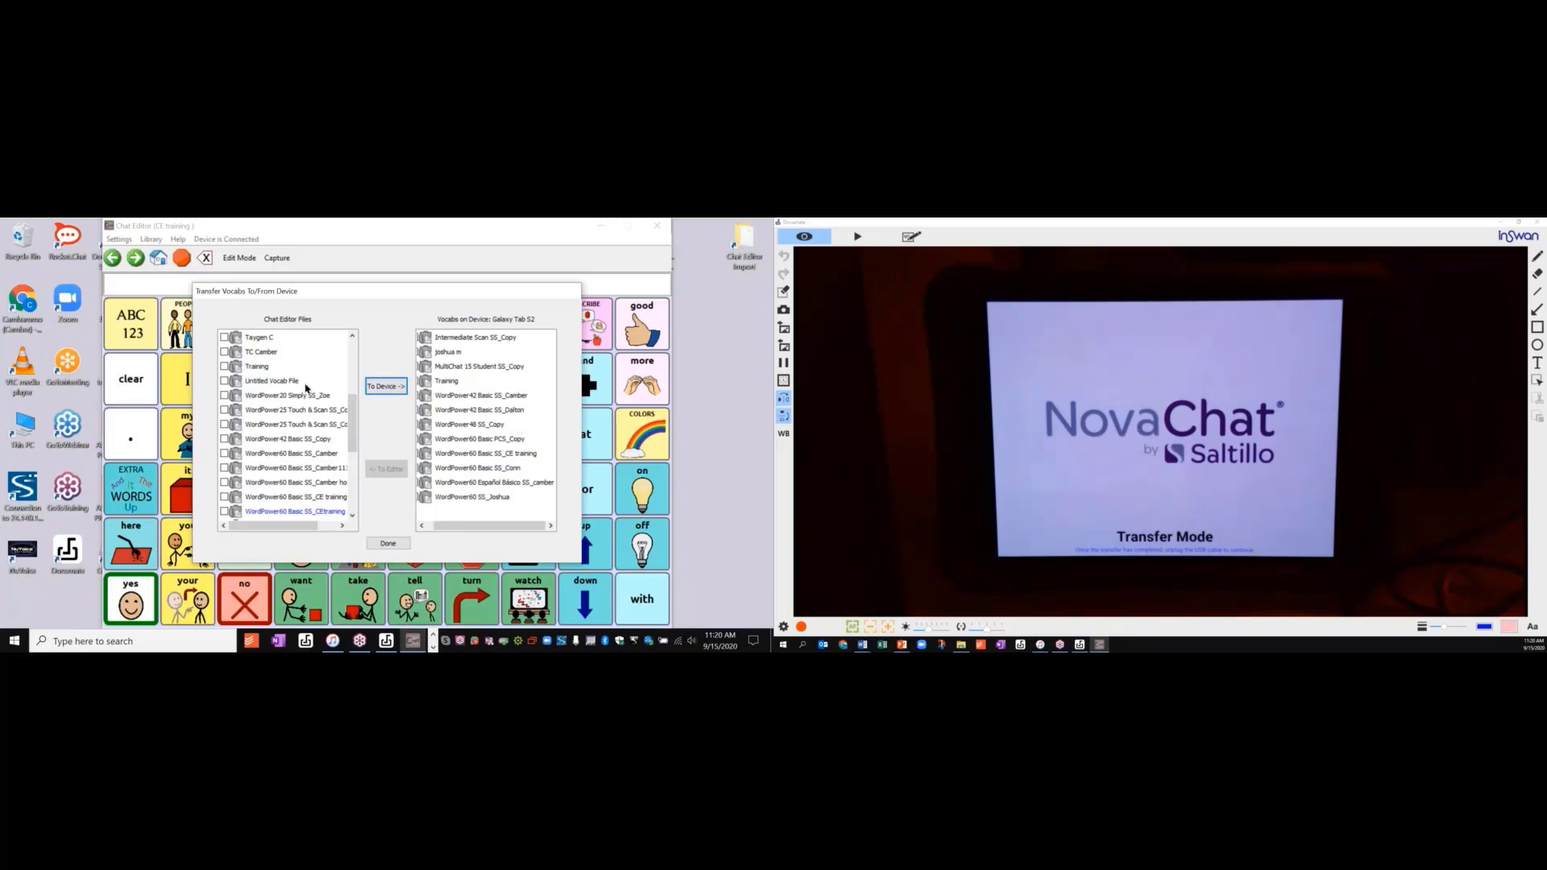
{"action": "left_click", "coordinate": [388, 544]}
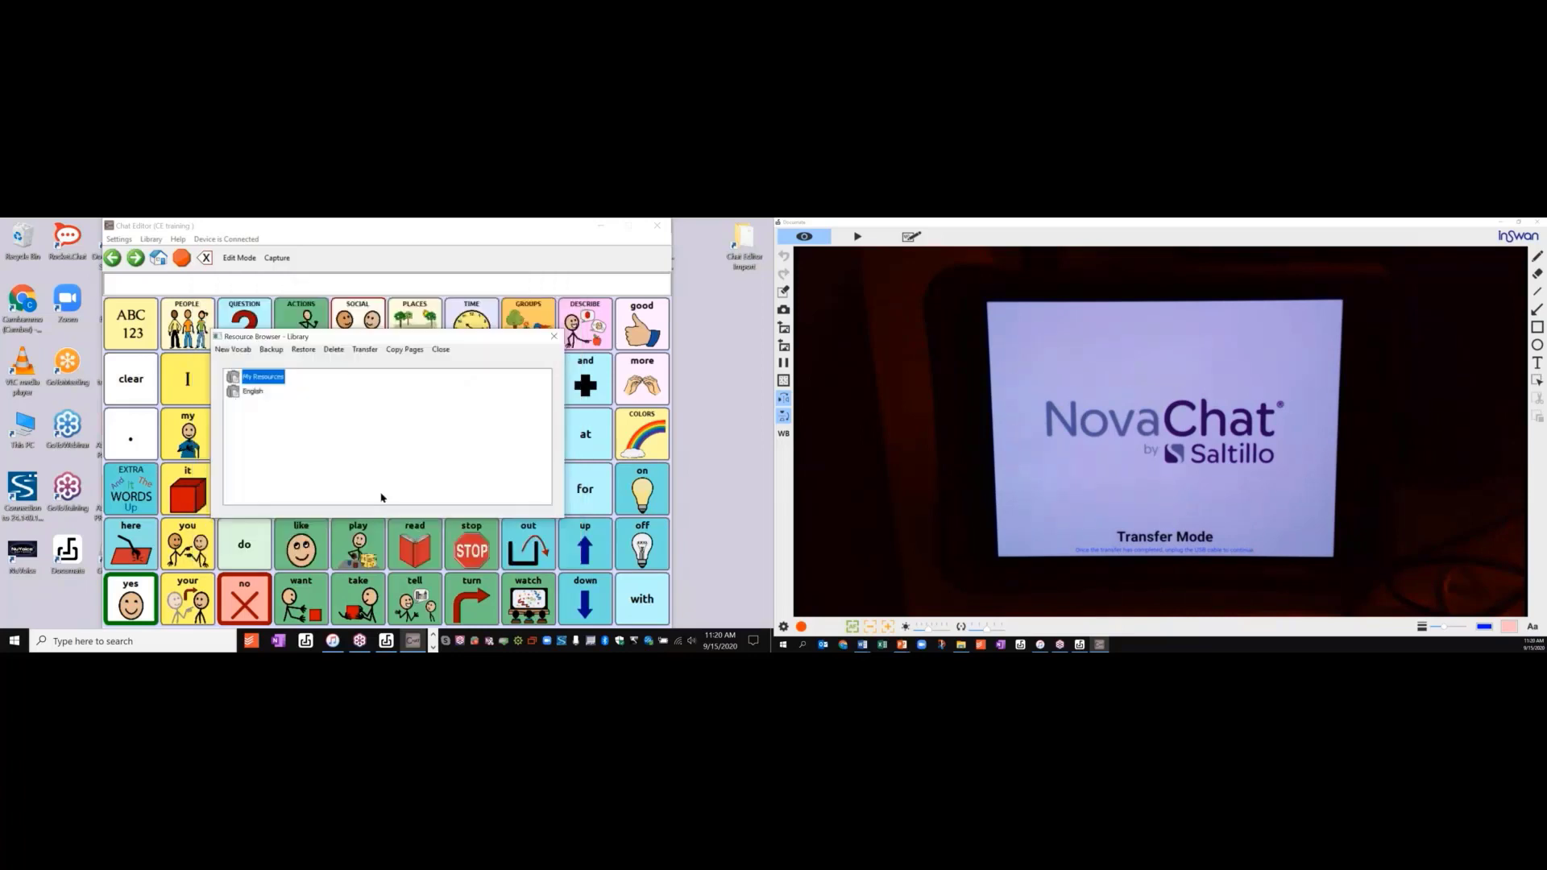
{"action": "left_click", "coordinate": [232, 378]}
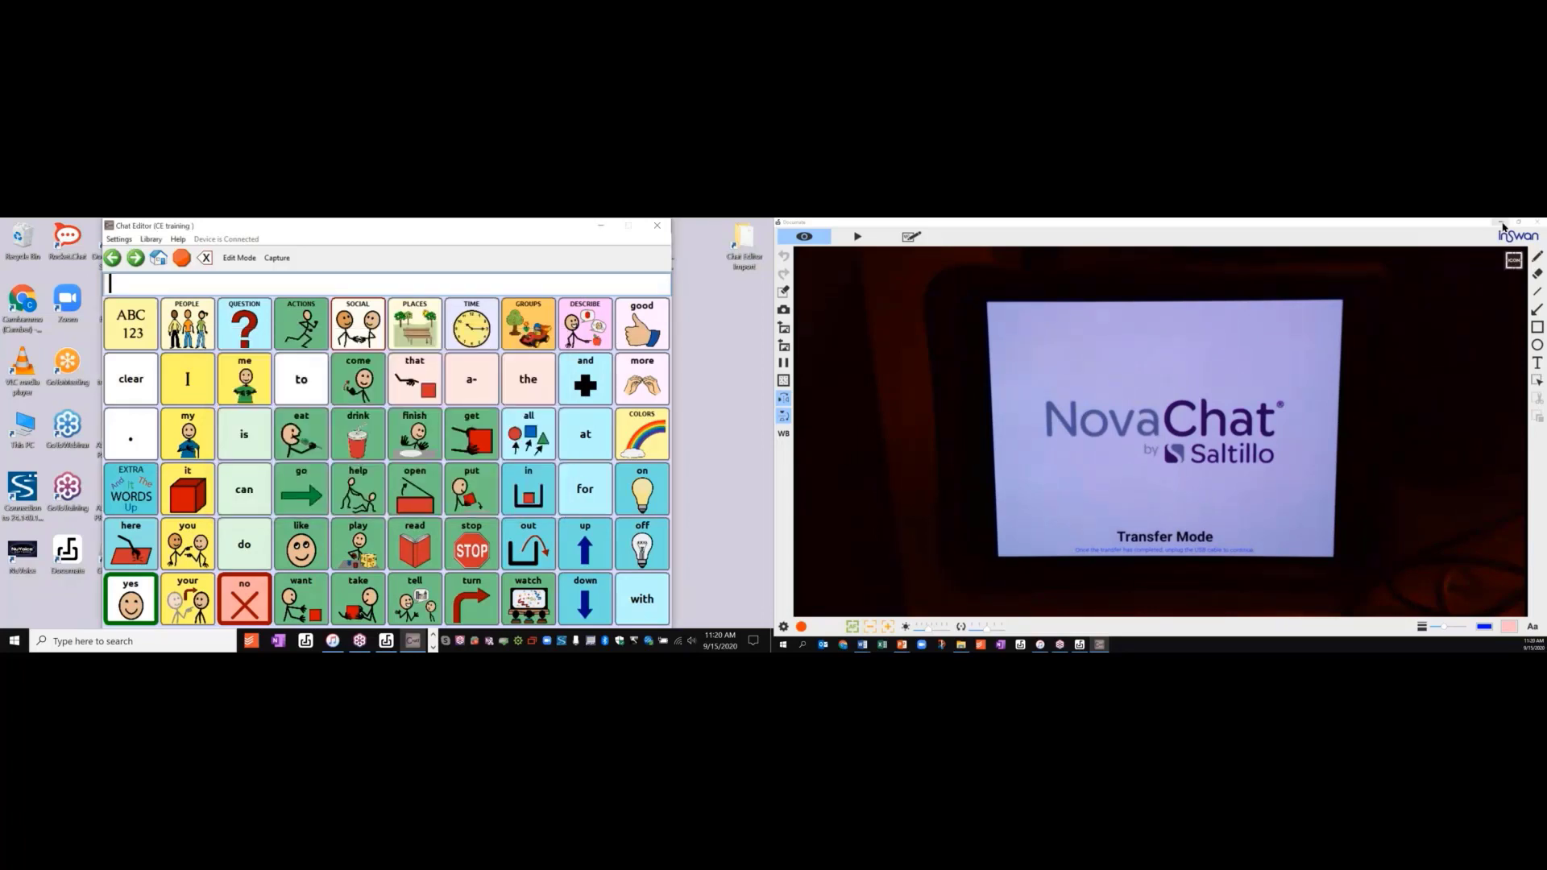
- Switch to iTunes, dismiss the Apple iPad notification, and show the TouchChatHD documents in the connected iPad's file sharing
{"action": "left_click", "coordinate": [903, 647]}
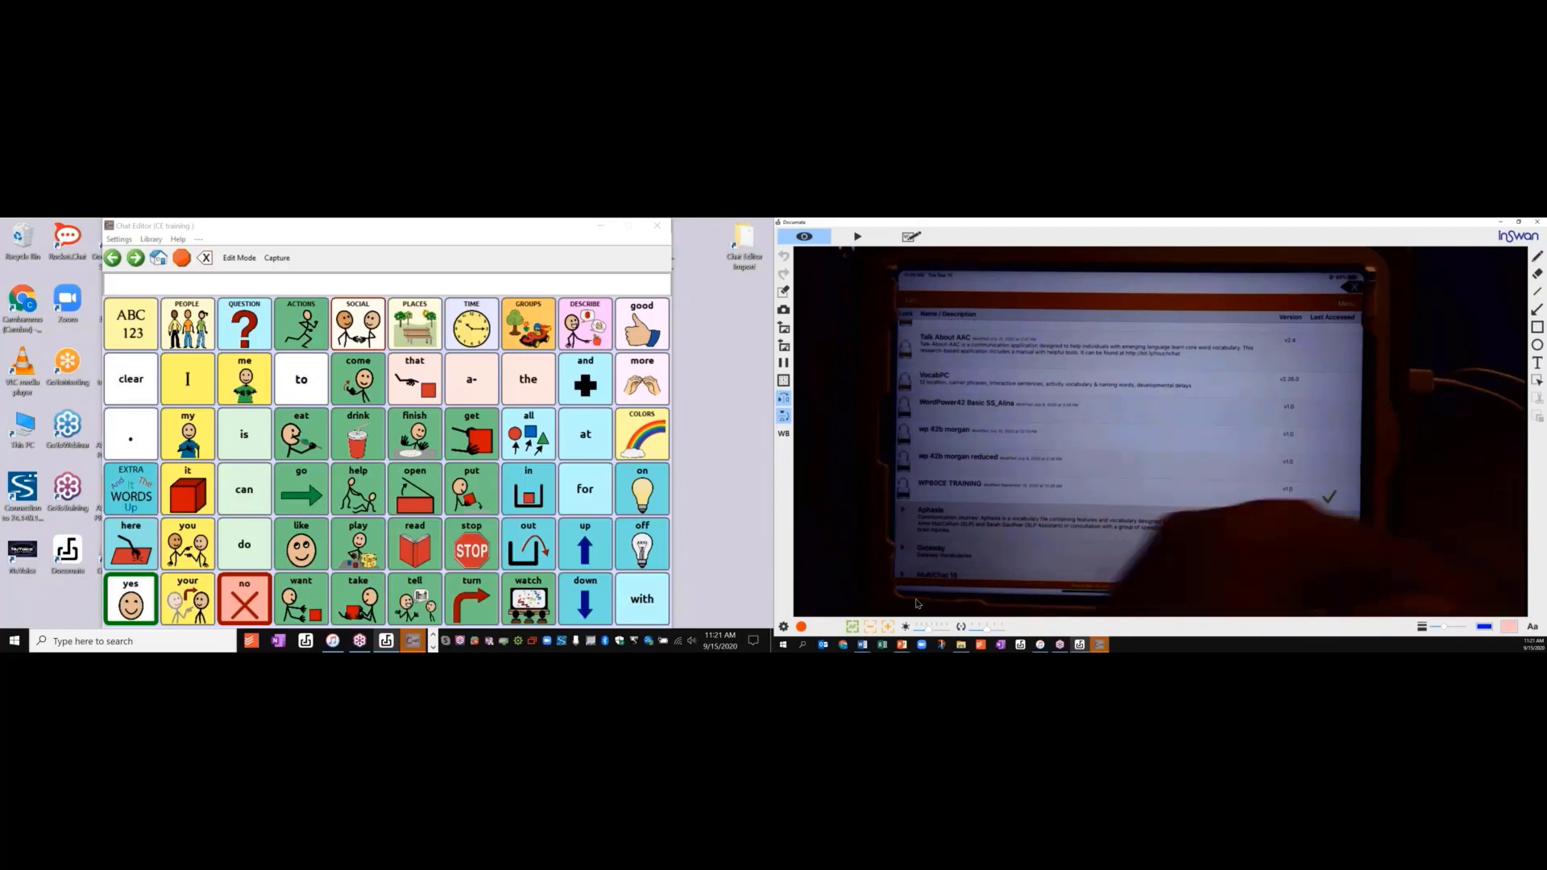
{"action": "left_click", "coordinate": [598, 229]}
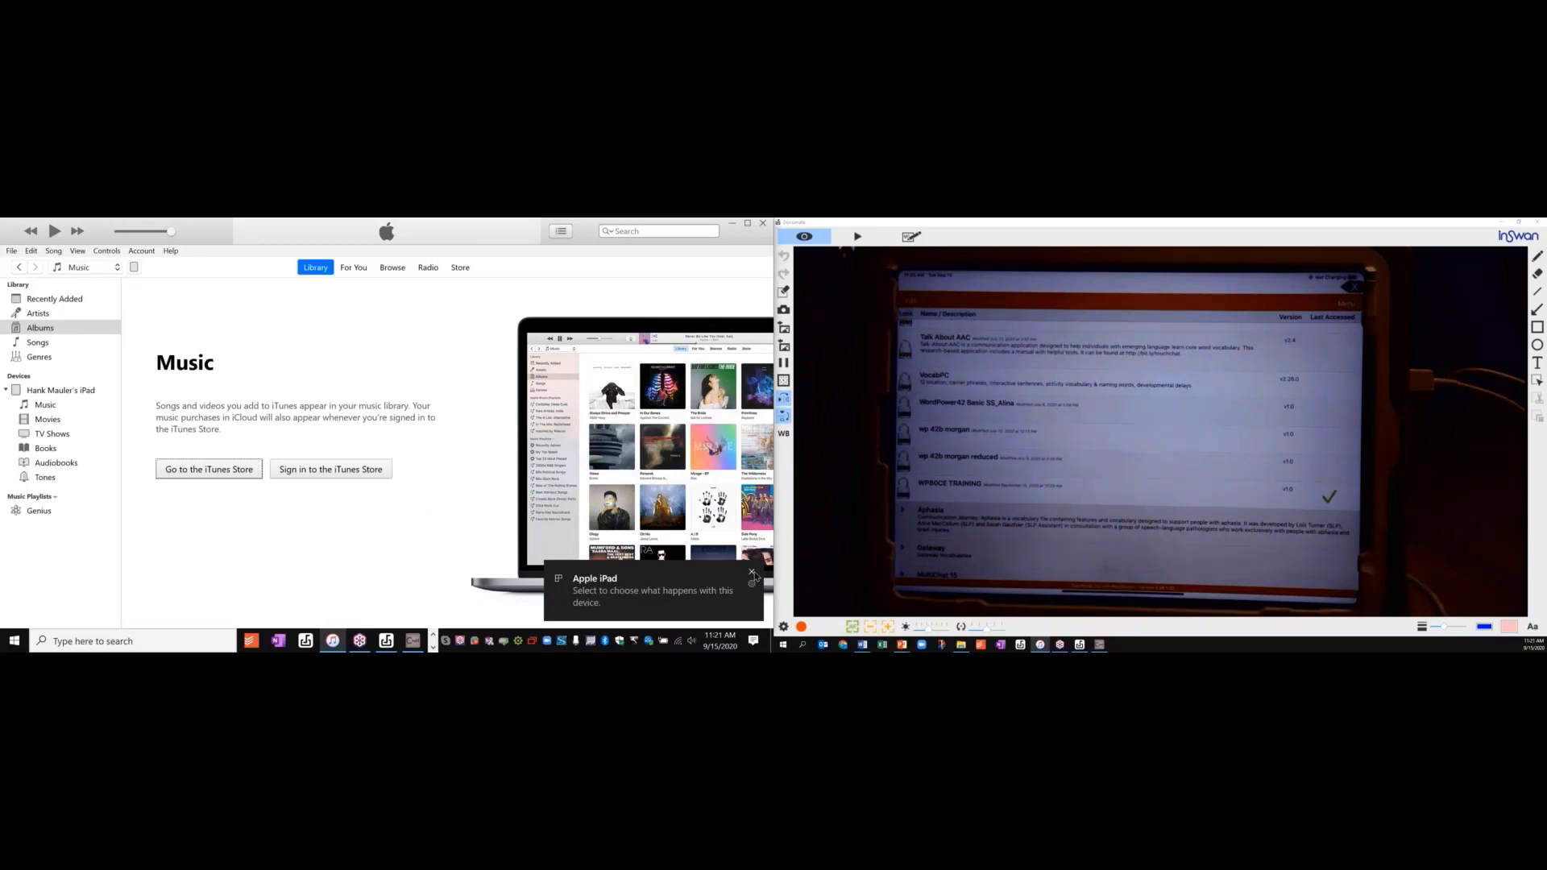
{"action": "left_click", "coordinate": [752, 573]}
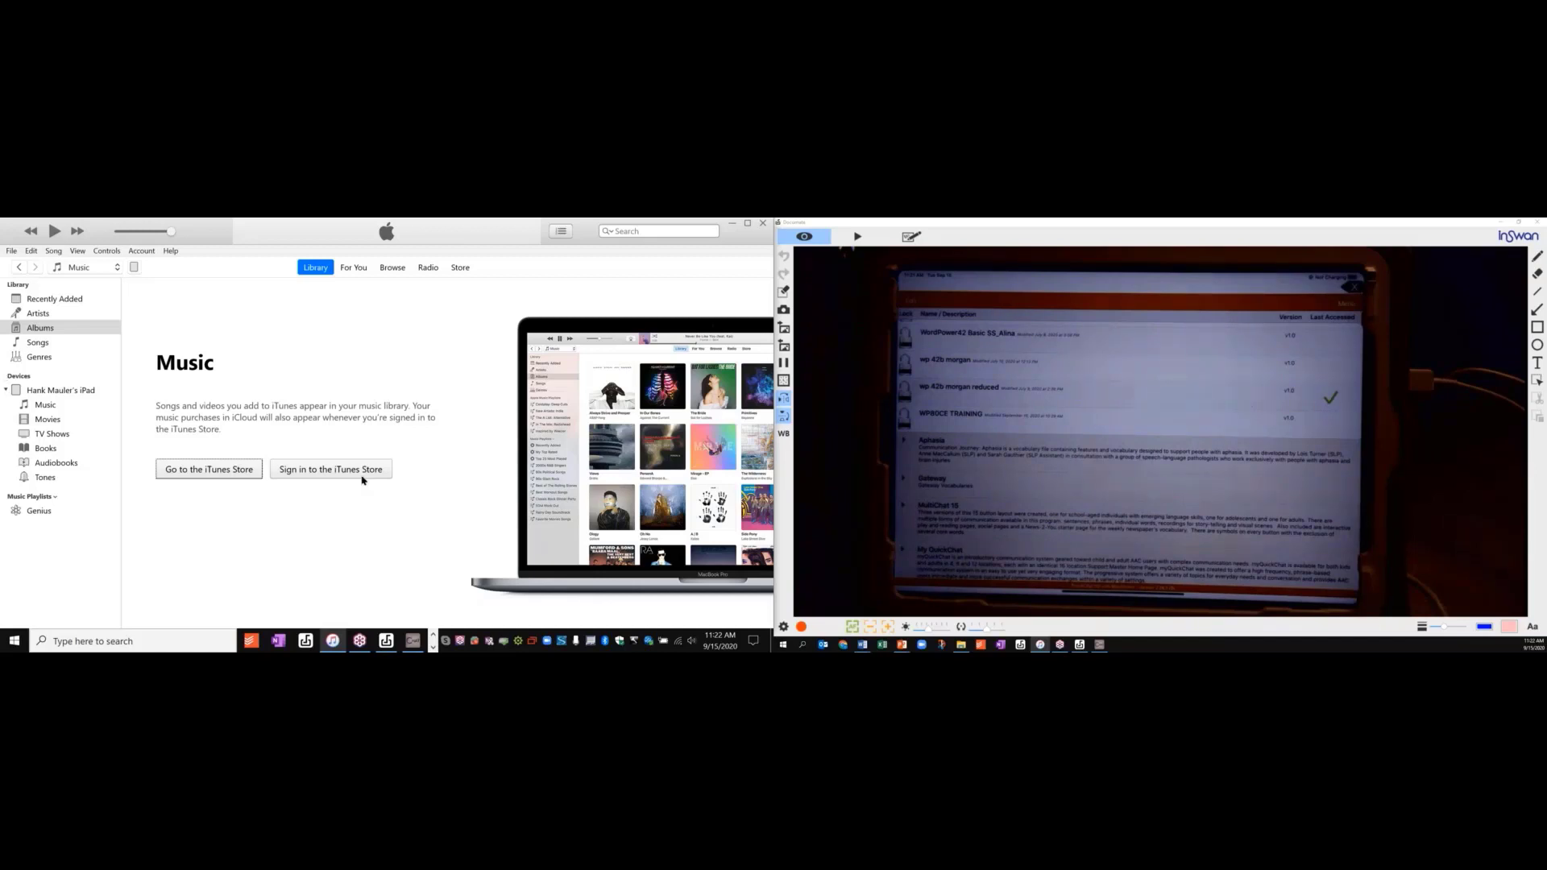
{"action": "left_click", "coordinate": [136, 251]}
{"action": "left_click", "coordinate": [134, 268]}
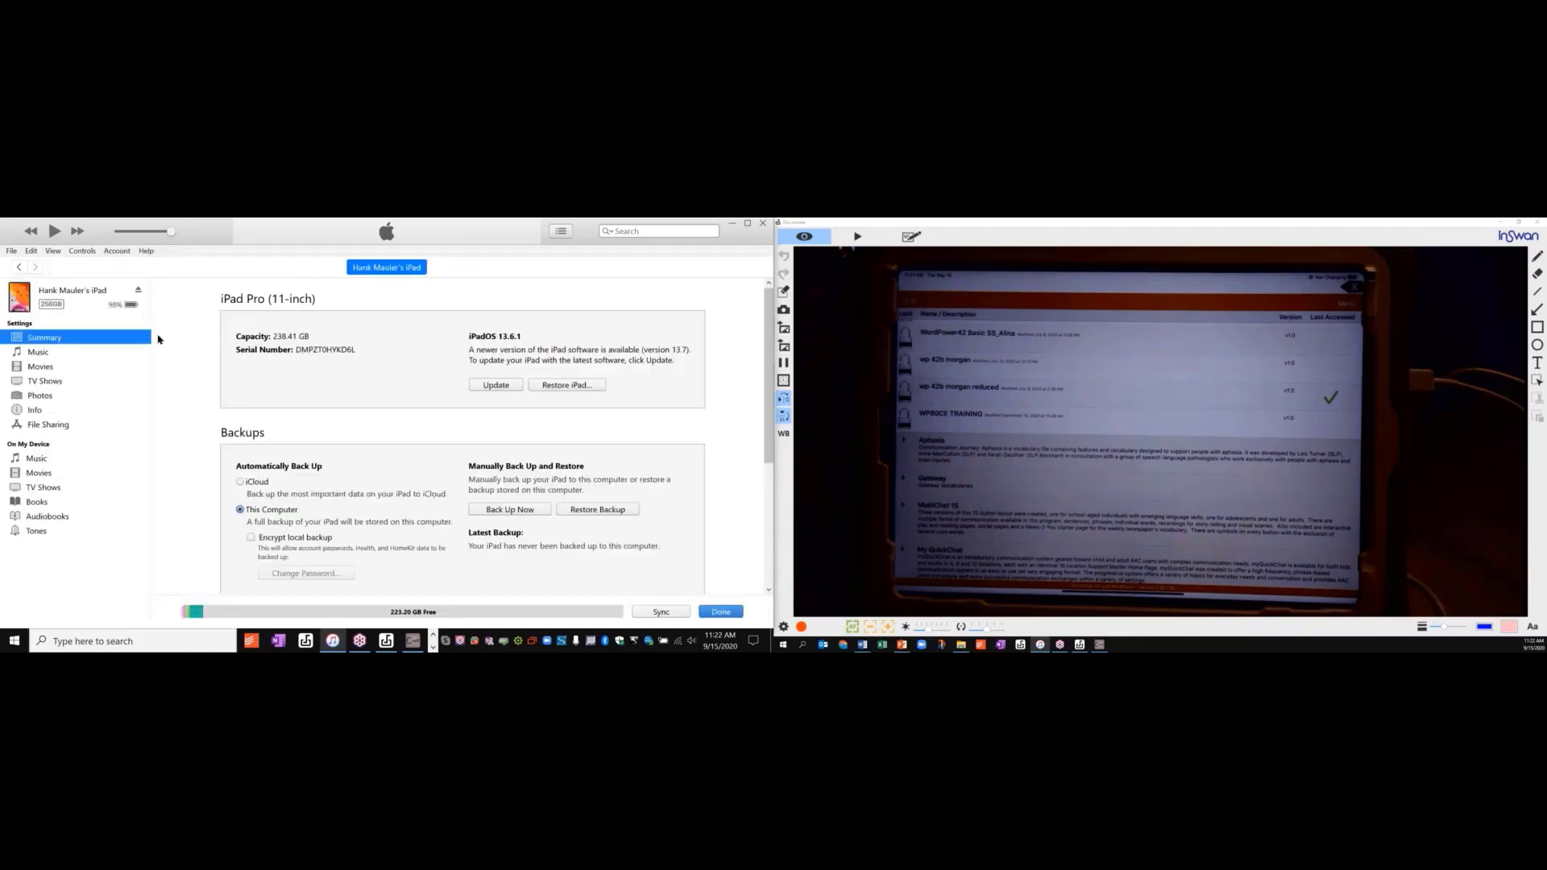
{"action": "left_click", "coordinate": [45, 426]}
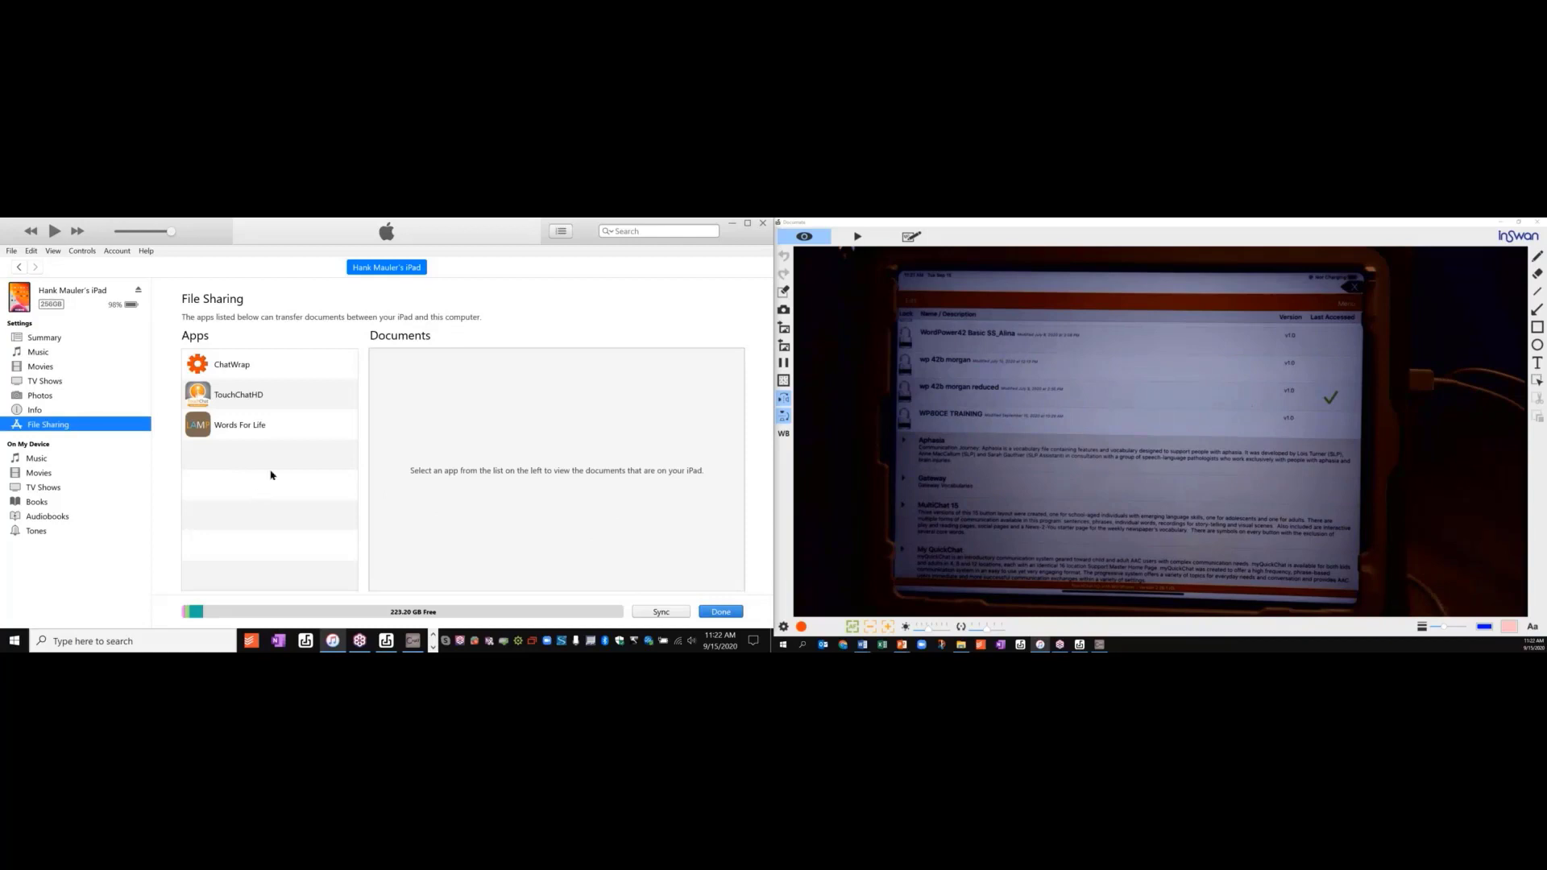
{"action": "left_click", "coordinate": [260, 398]}
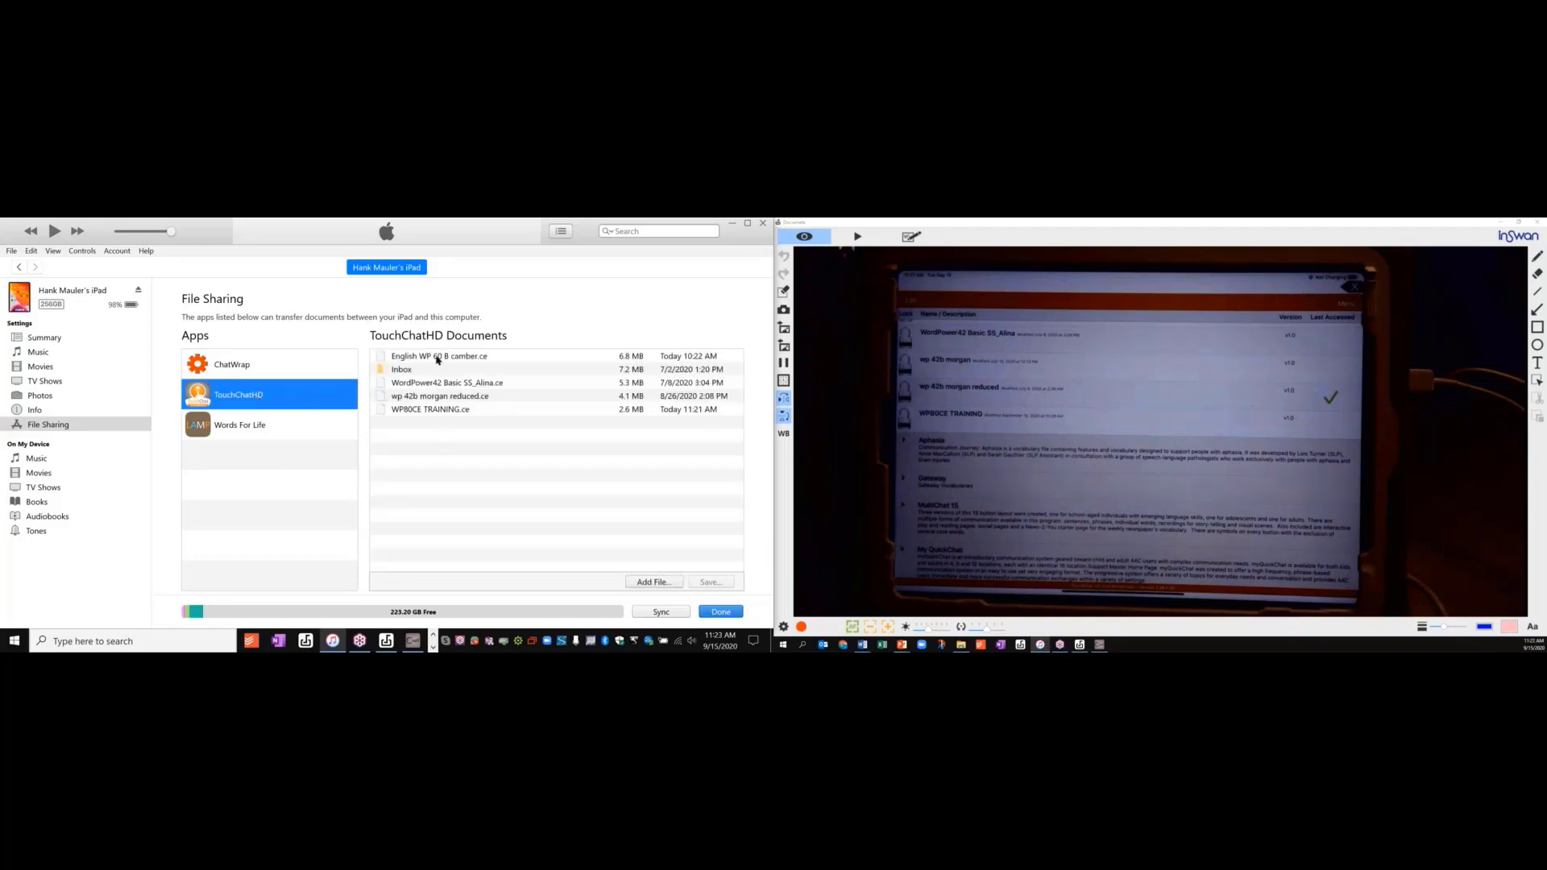
- Save WP80CE TRAINING.ce from the iPad to the desktop's Chat Editor Import folder, finish the device session and minimize iTunes
{"action": "left_click", "coordinate": [438, 411]}
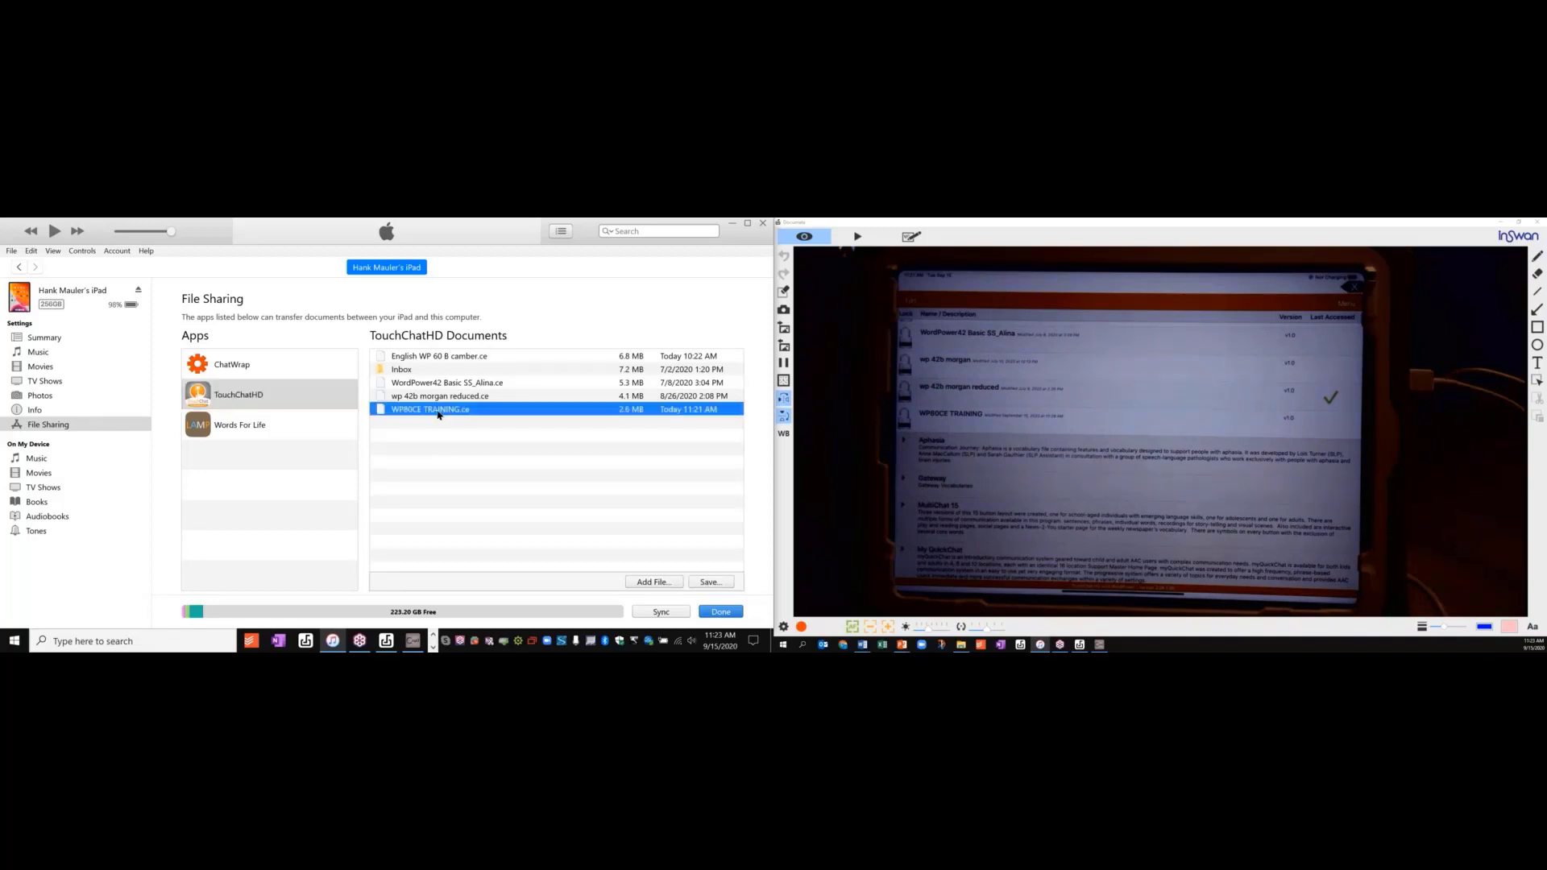
{"action": "left_click", "coordinate": [714, 582]}
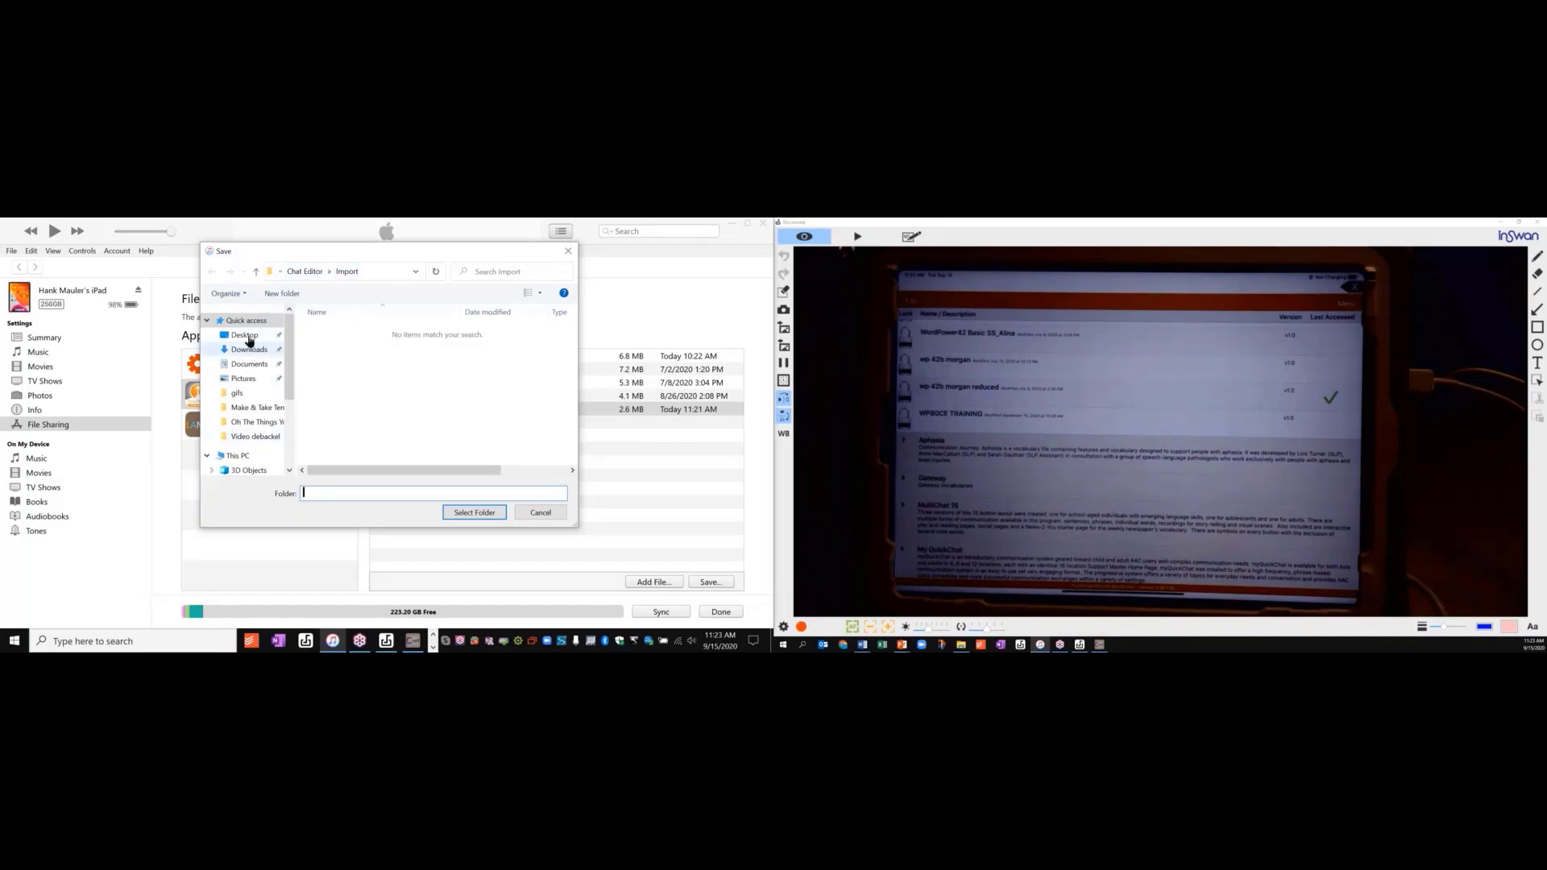
{"action": "left_click", "coordinate": [249, 341]}
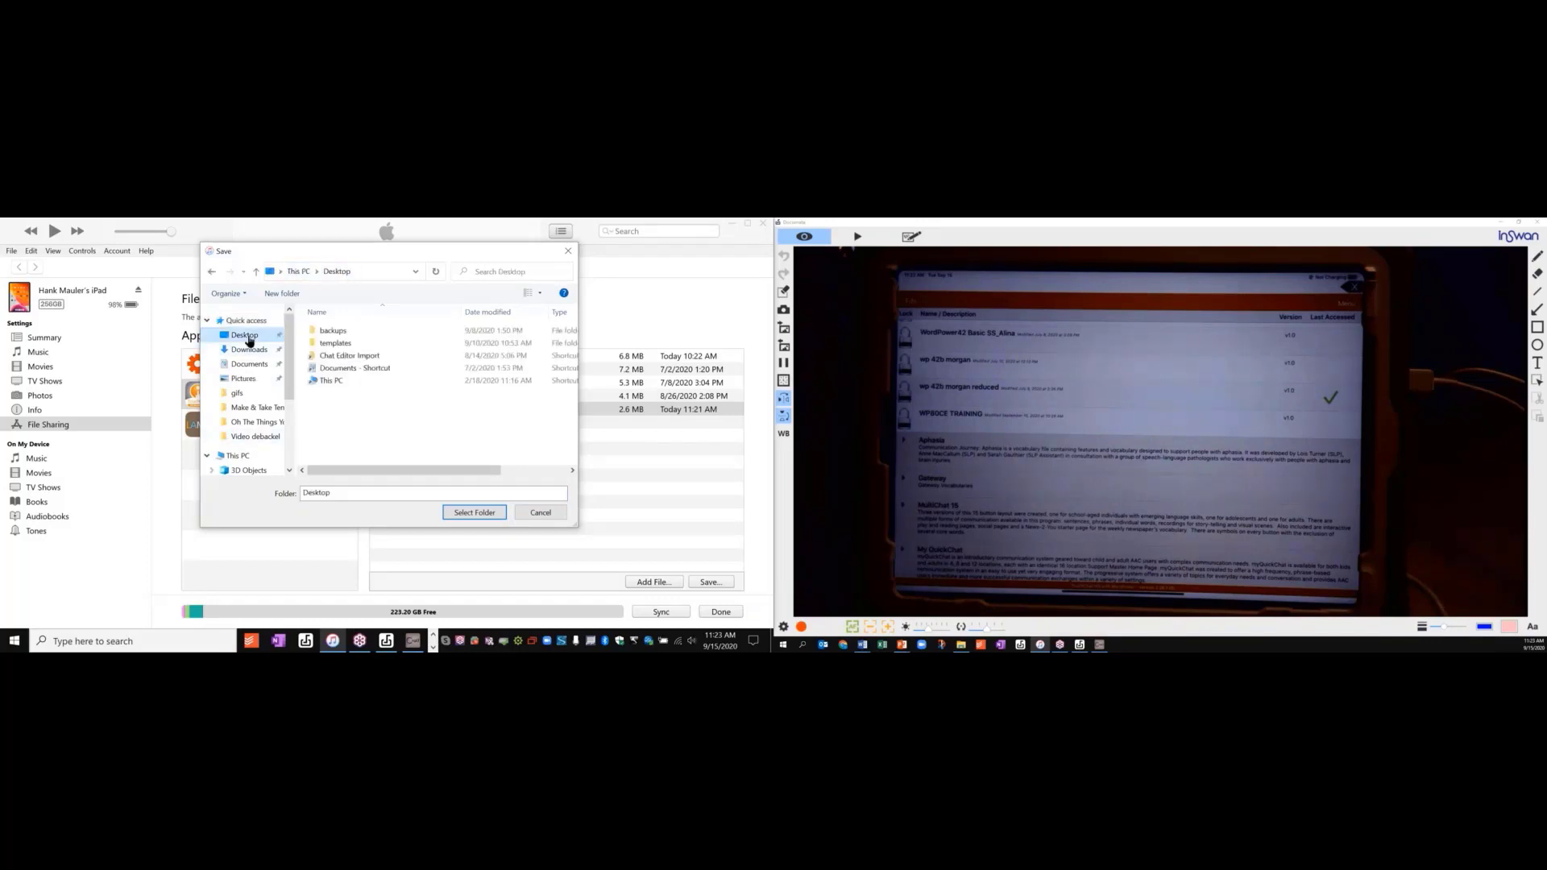
{"action": "left_click", "coordinate": [342, 358]}
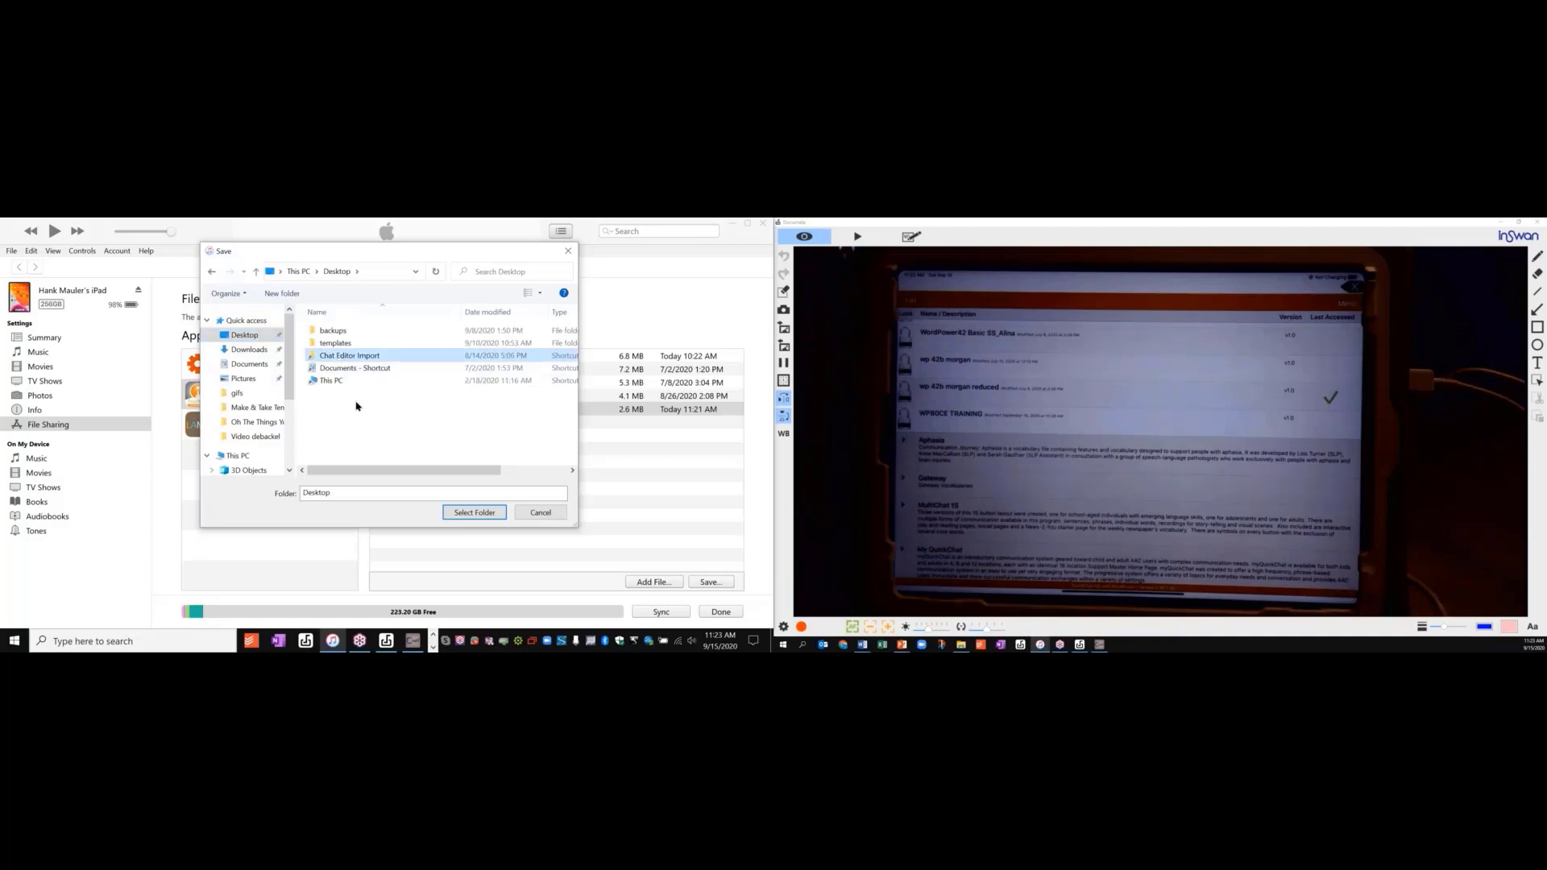
{"action": "left_click", "coordinate": [488, 512]}
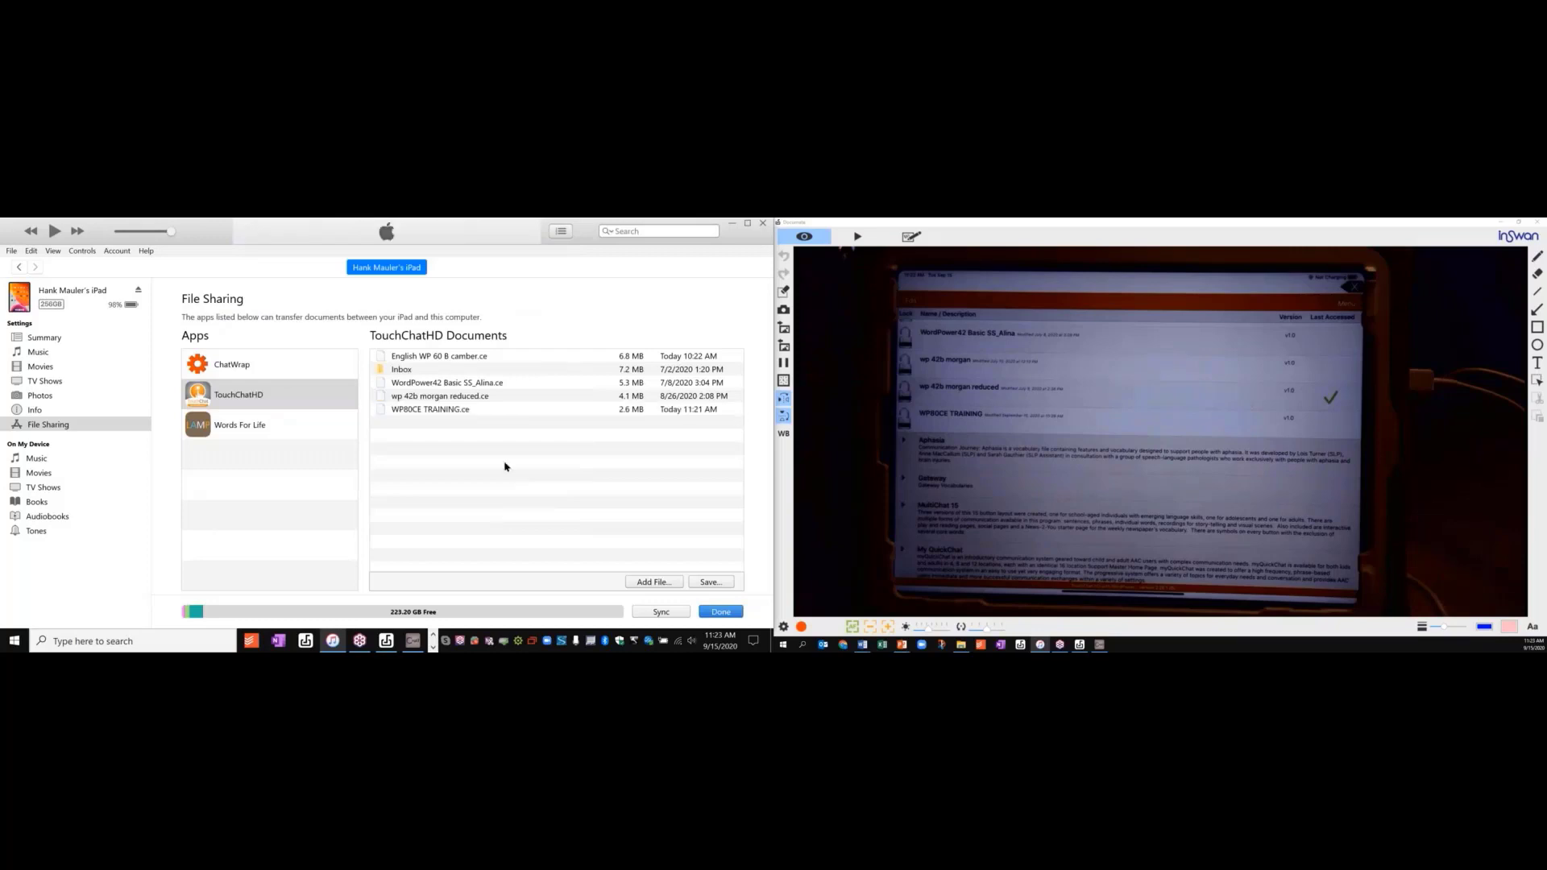
{"action": "left_click", "coordinate": [724, 614]}
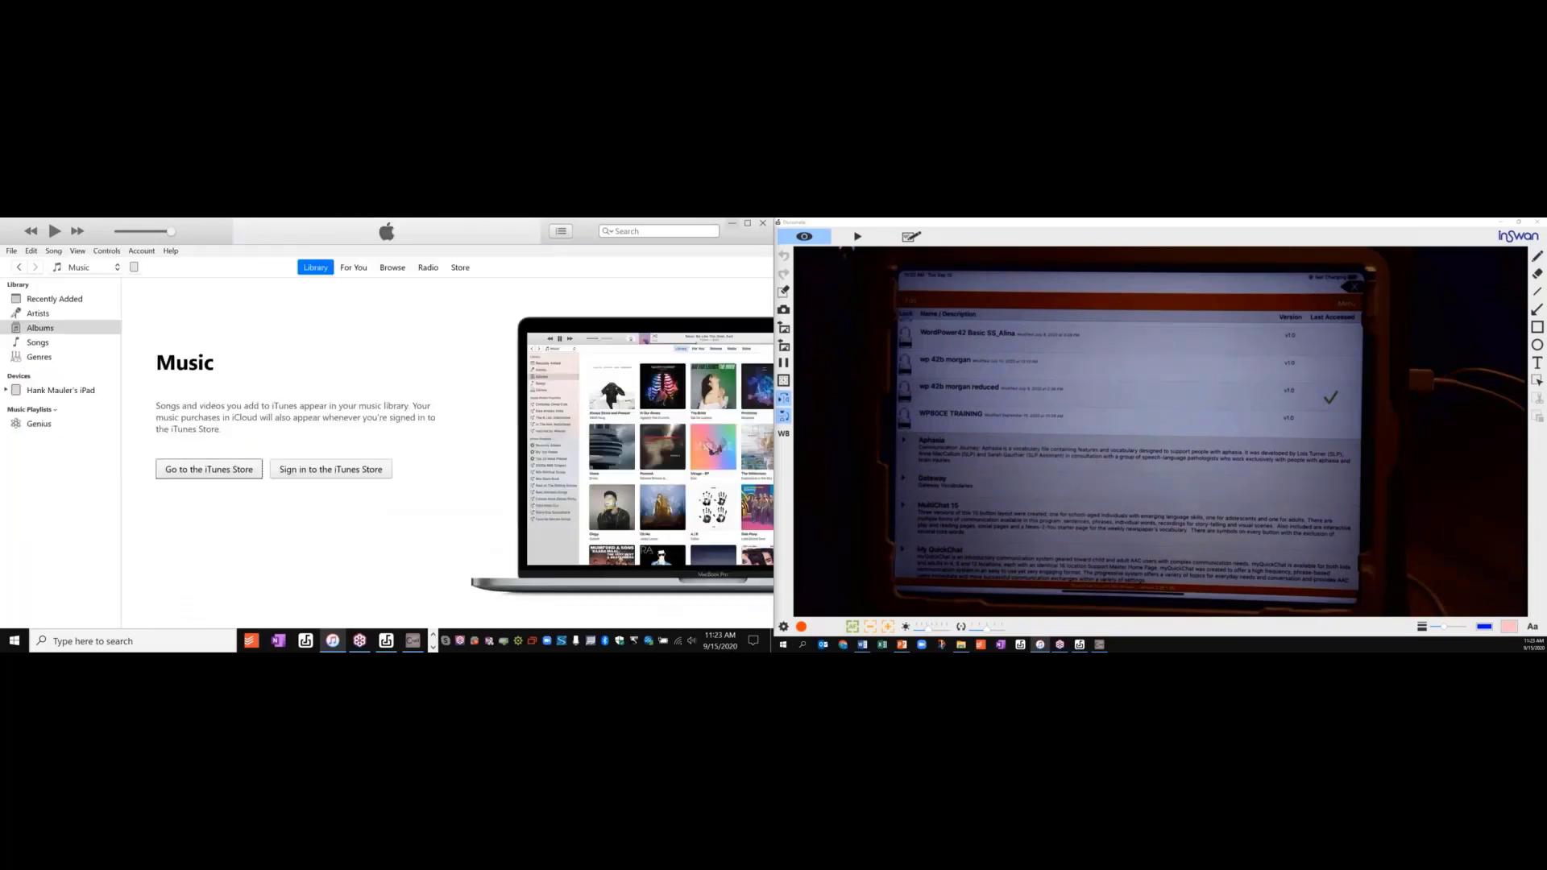
{"action": "left_click", "coordinate": [732, 224]}
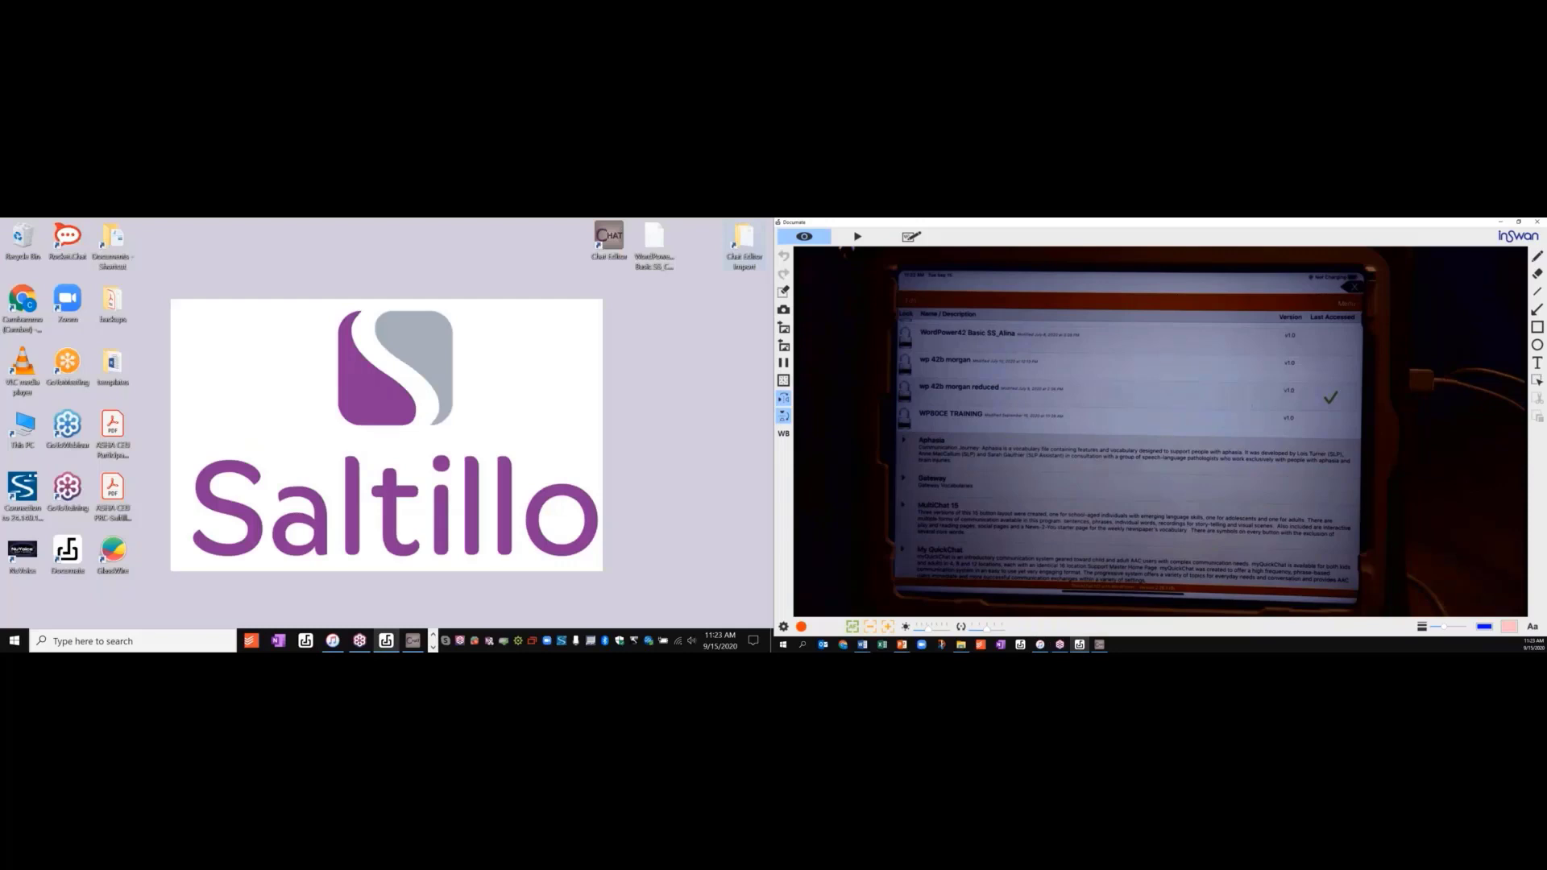
- Switch to Chat Editor and open the WP80CE TRAINING vocabulary from My Resources in the library
{"action": "left_click", "coordinate": [411, 642]}
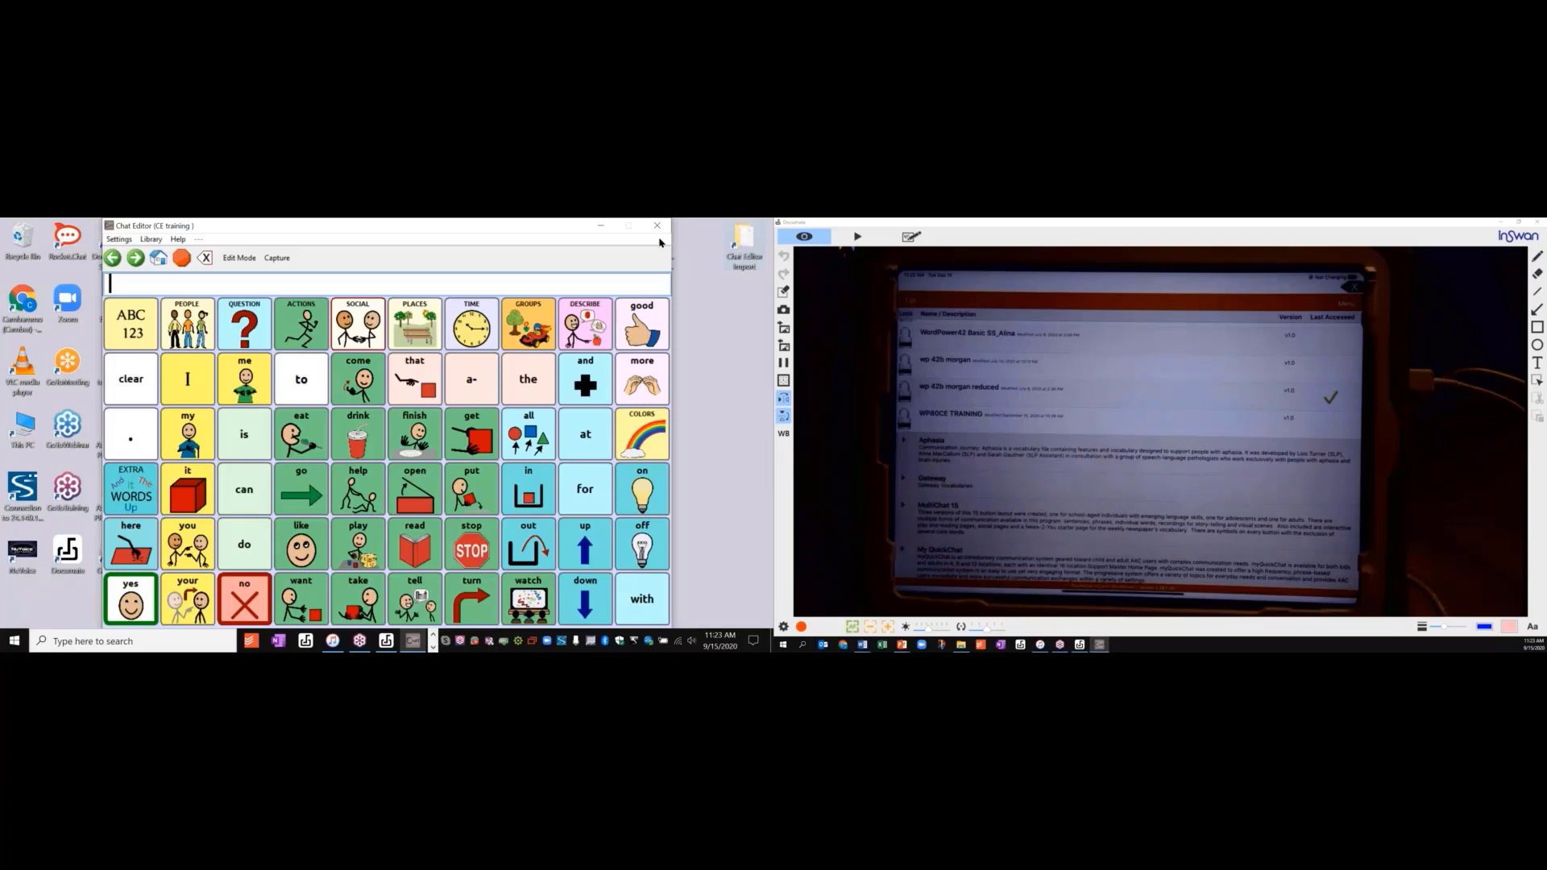
{"action": "left_click", "coordinate": [151, 240]}
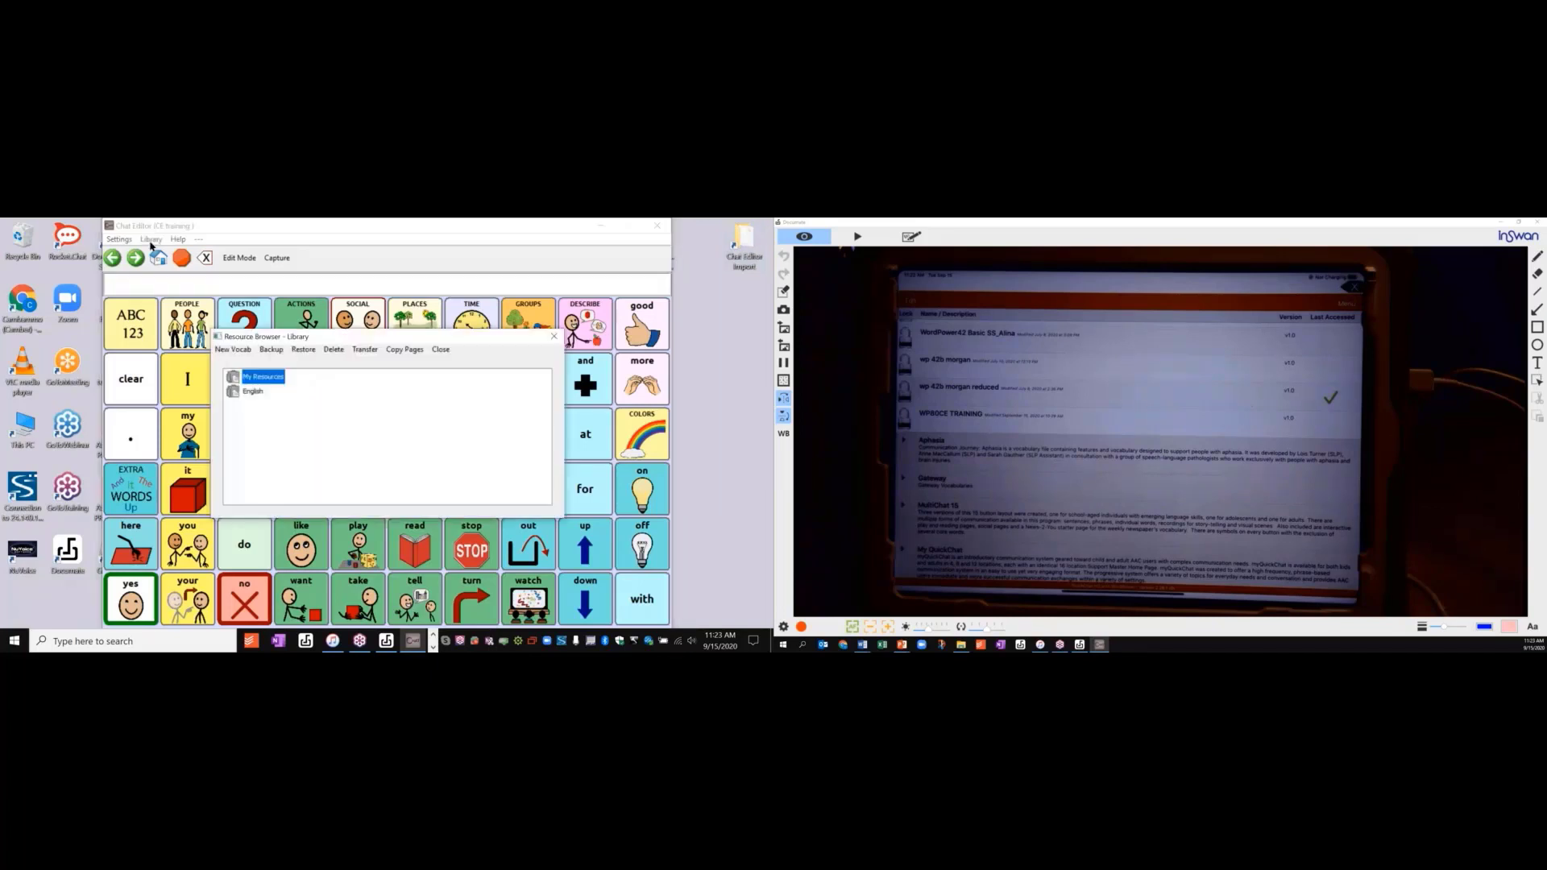
{"action": "double_click", "coordinate": [238, 380]}
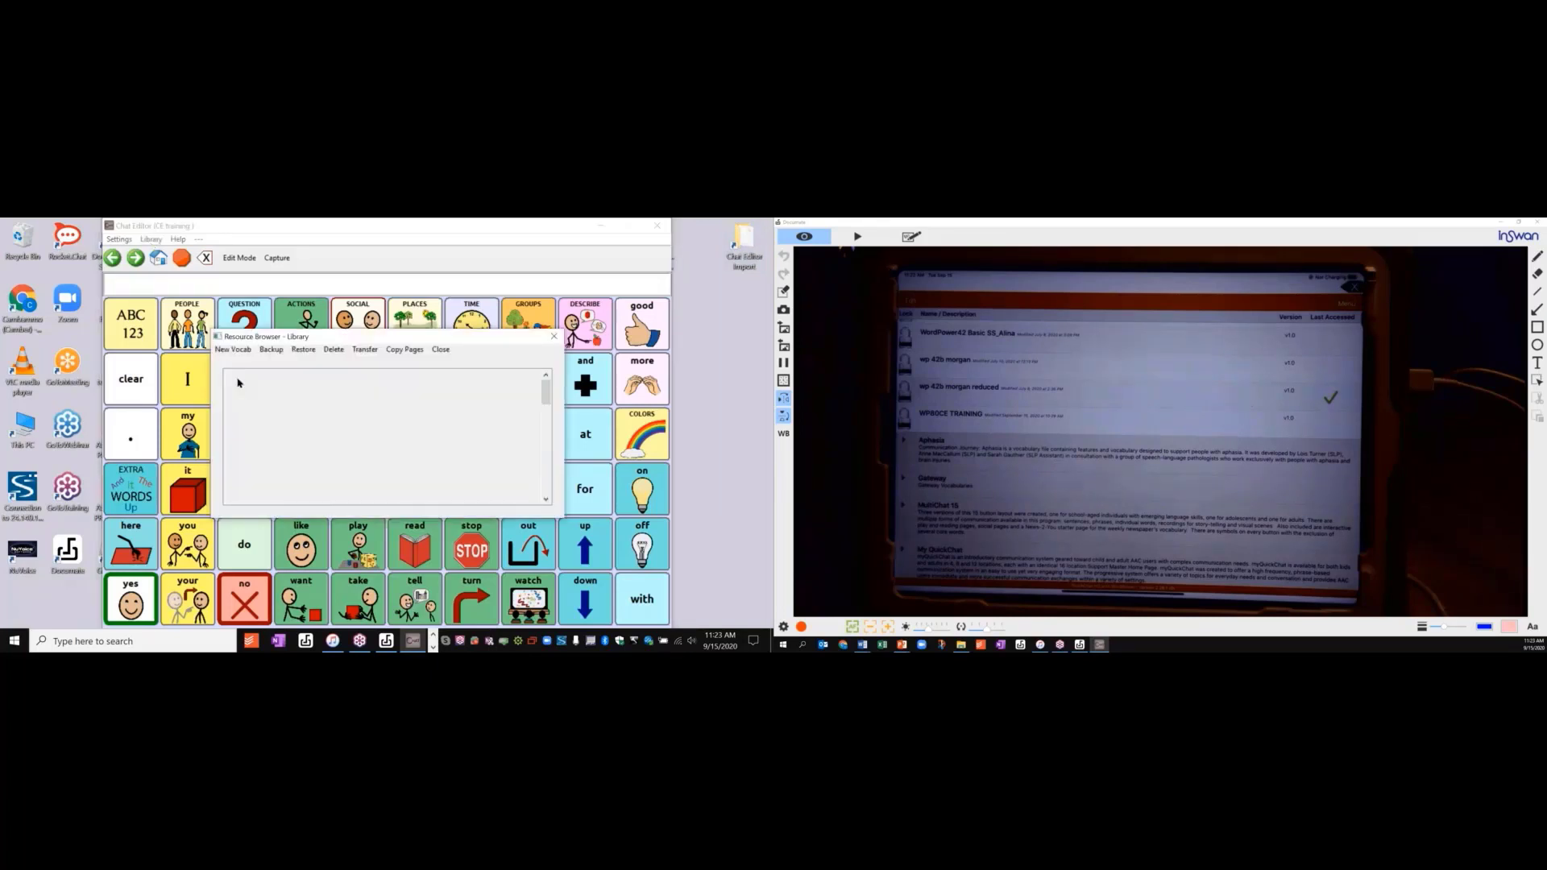
{"action": "scroll", "coordinate": [330, 449], "scroll_direction": "down", "scroll_amount": 2}
{"action": "scroll", "coordinate": [330, 449], "scroll_direction": "down", "scroll_amount": 3}
{"action": "scroll", "coordinate": [330, 449], "scroll_direction": "down", "scroll_amount": 2}
{"action": "scroll", "coordinate": [330, 449], "scroll_direction": "down", "scroll_amount": 3}
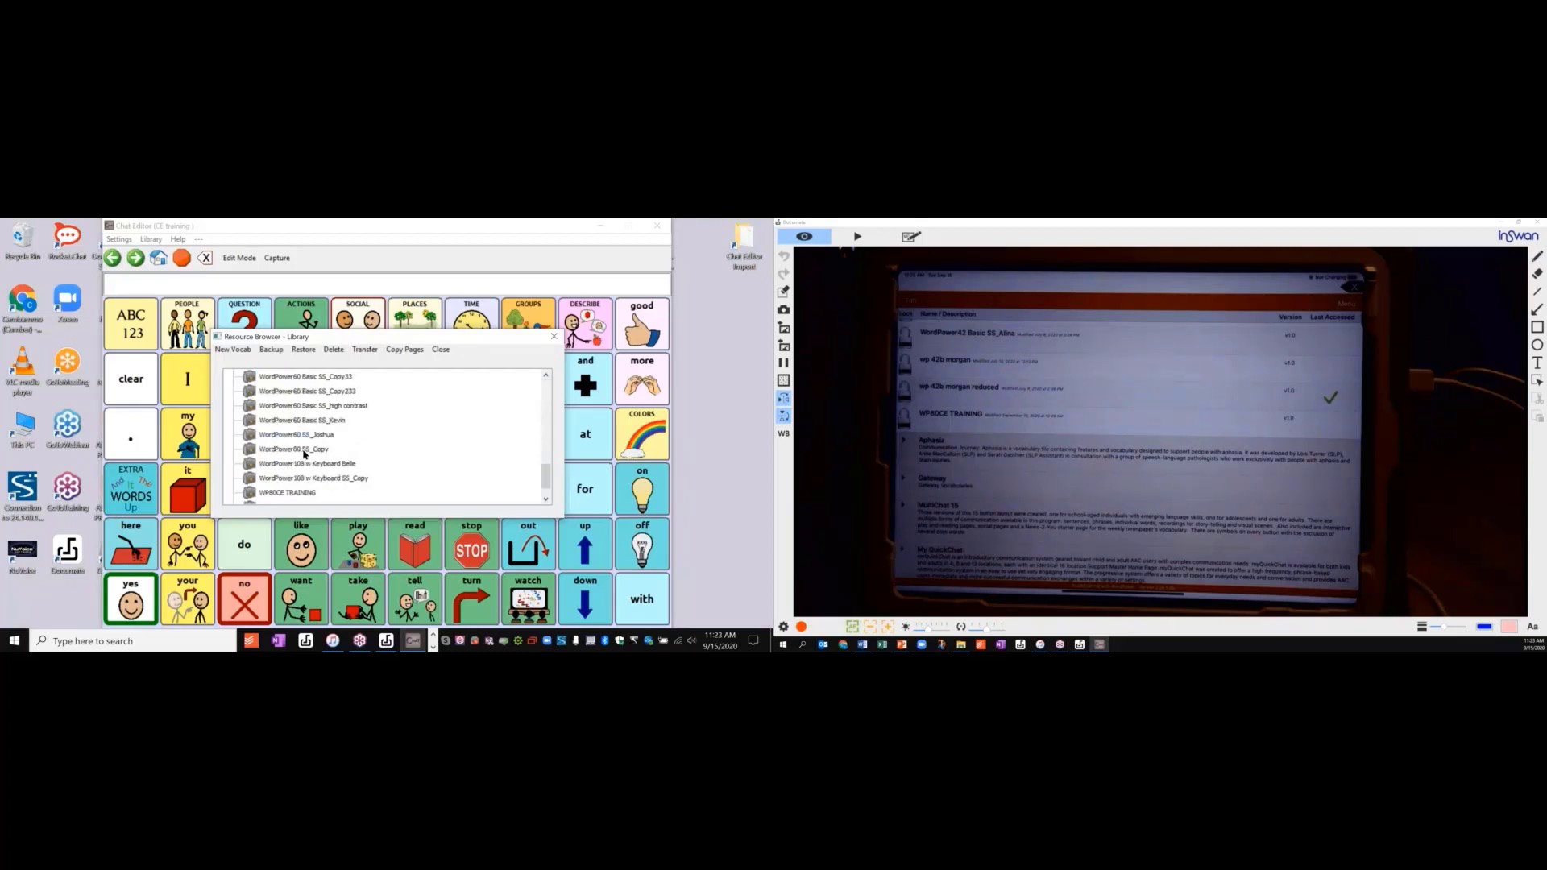
{"action": "scroll", "coordinate": [426, 458], "scroll_direction": "down", "scroll_amount": 1}
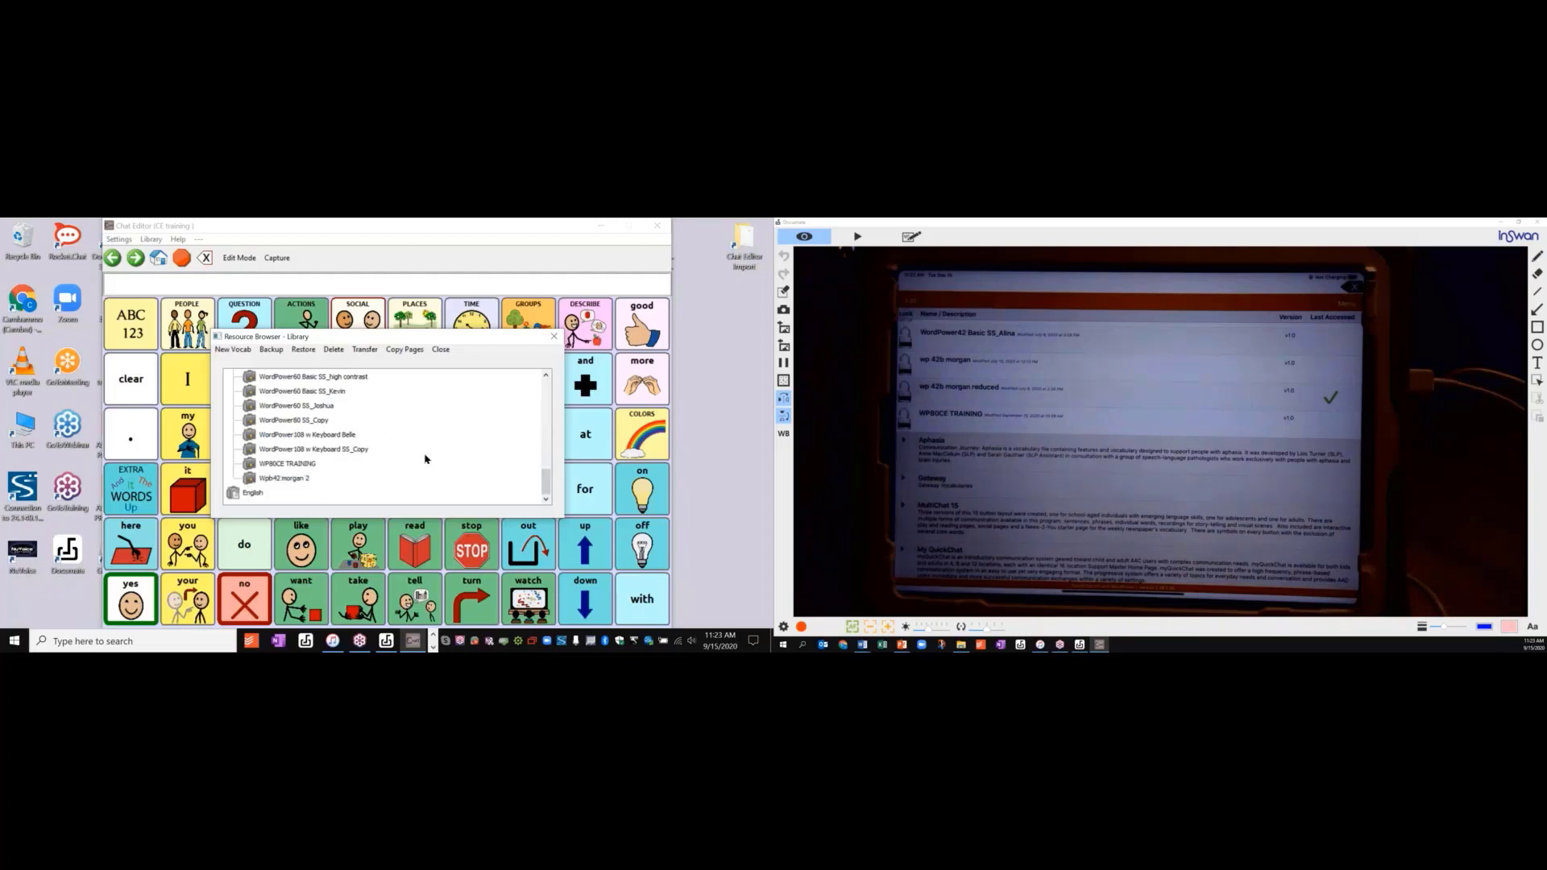
{"action": "left_click", "coordinate": [281, 467]}
{"action": "right_click", "coordinate": [290, 466]}
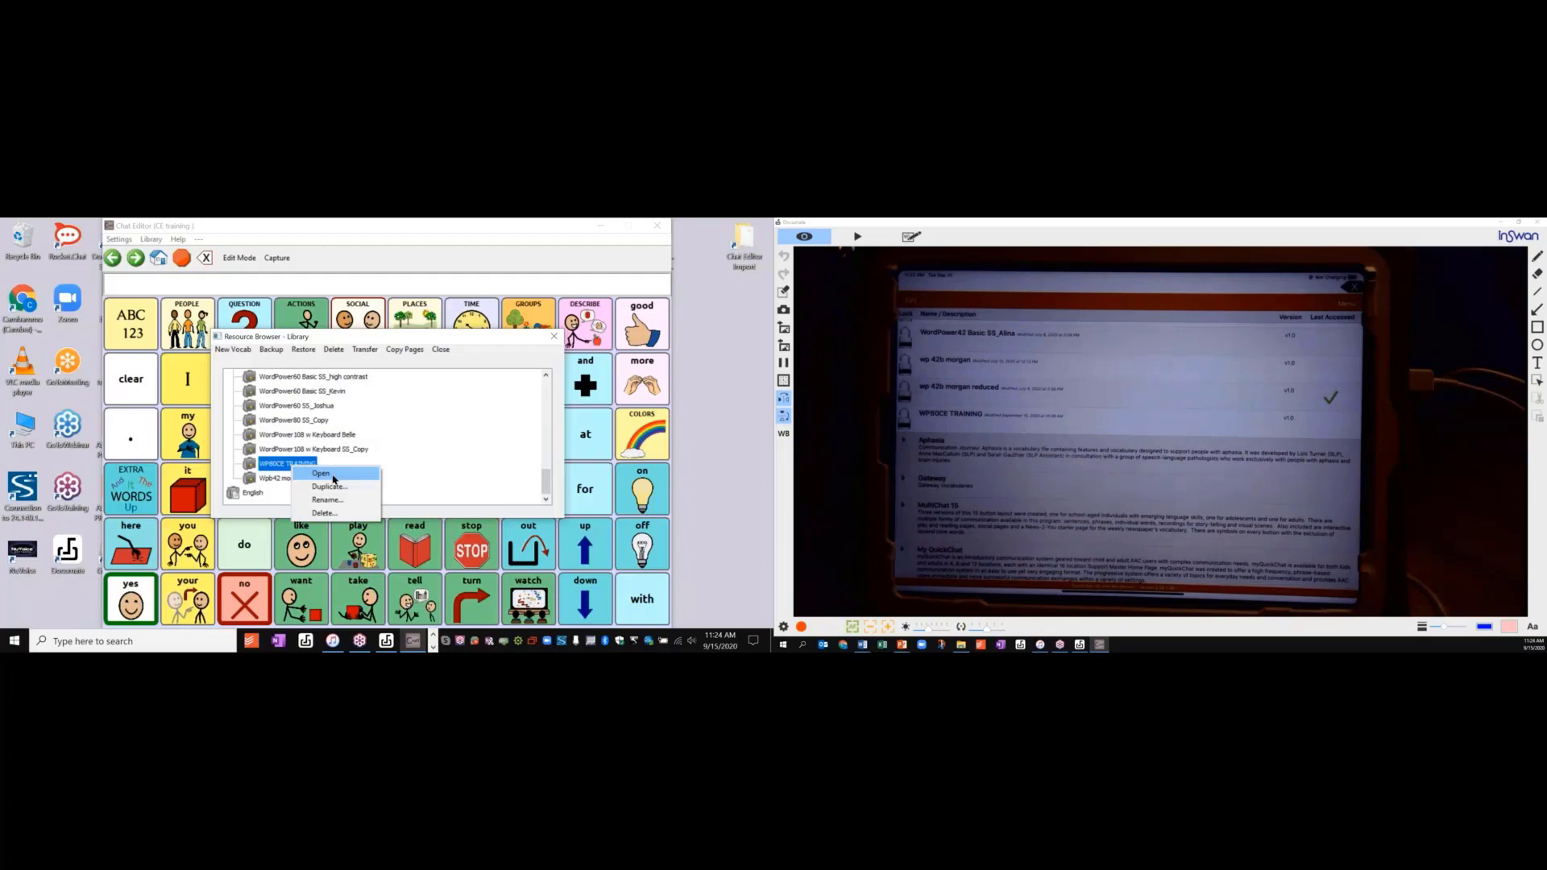
{"action": "left_click", "coordinate": [332, 475]}
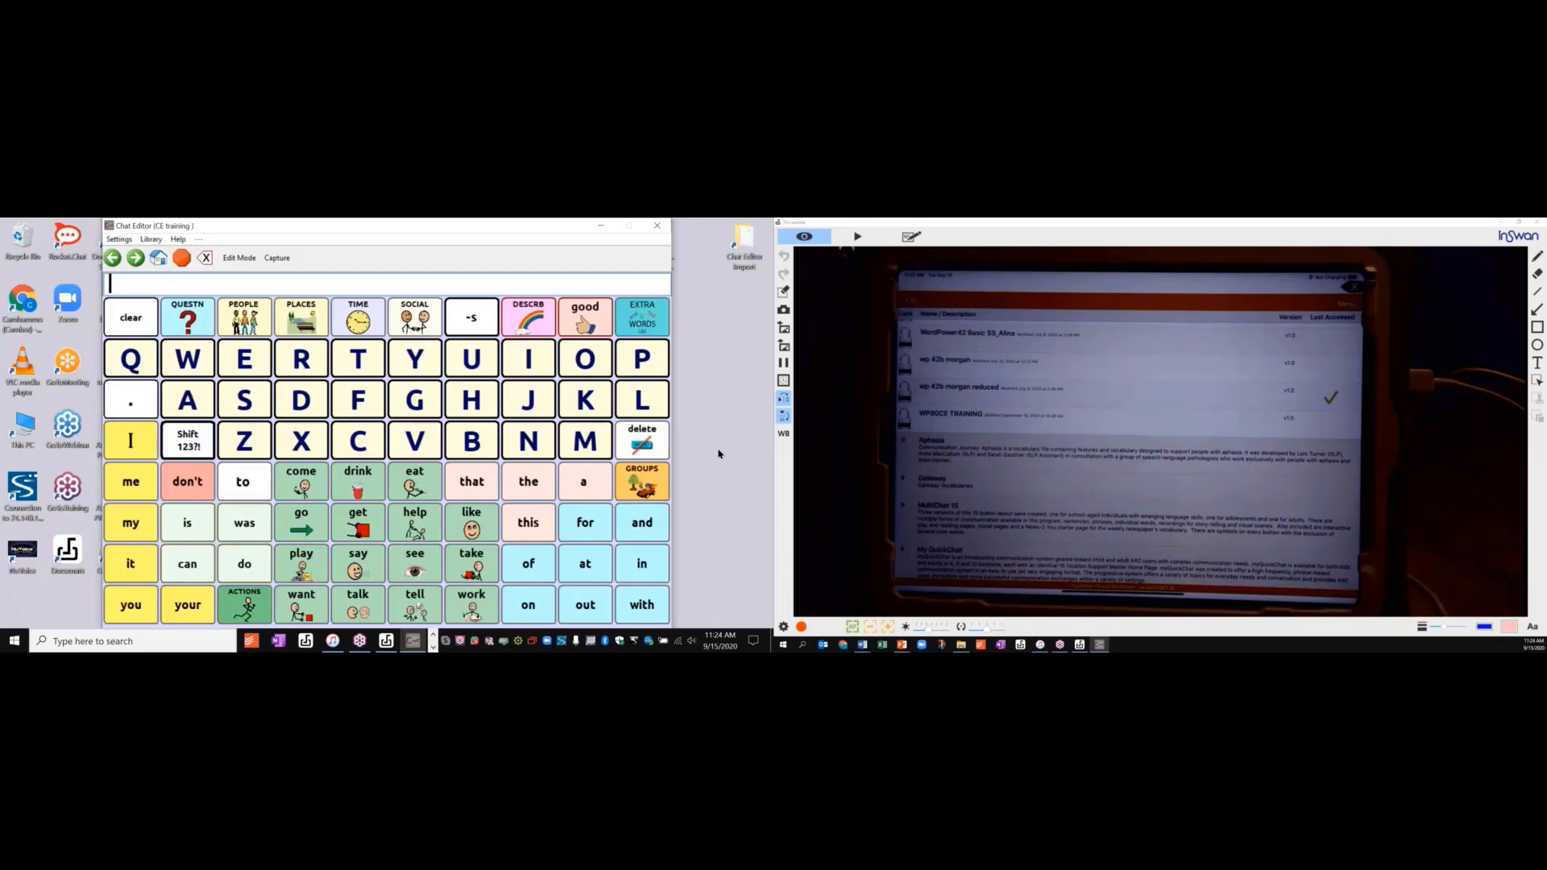
- Minimize the document camera window, switch to PowerPoint and start the slide show at the USB Transfer slide
{"action": "left_click", "coordinate": [1500, 222]}
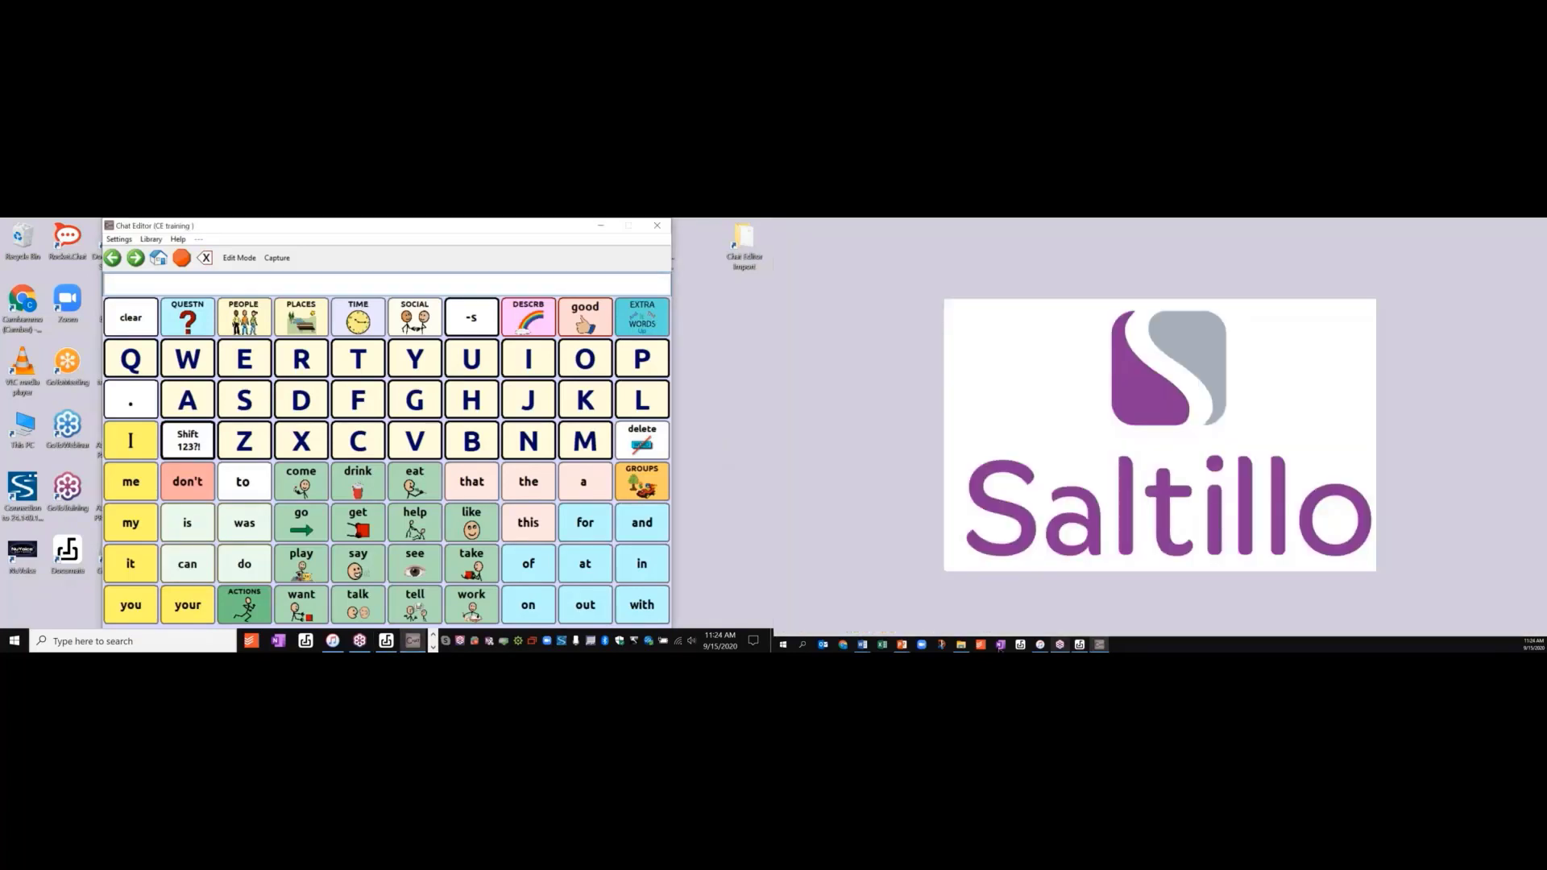
{"action": "mouse_move", "coordinate": [902, 645]}
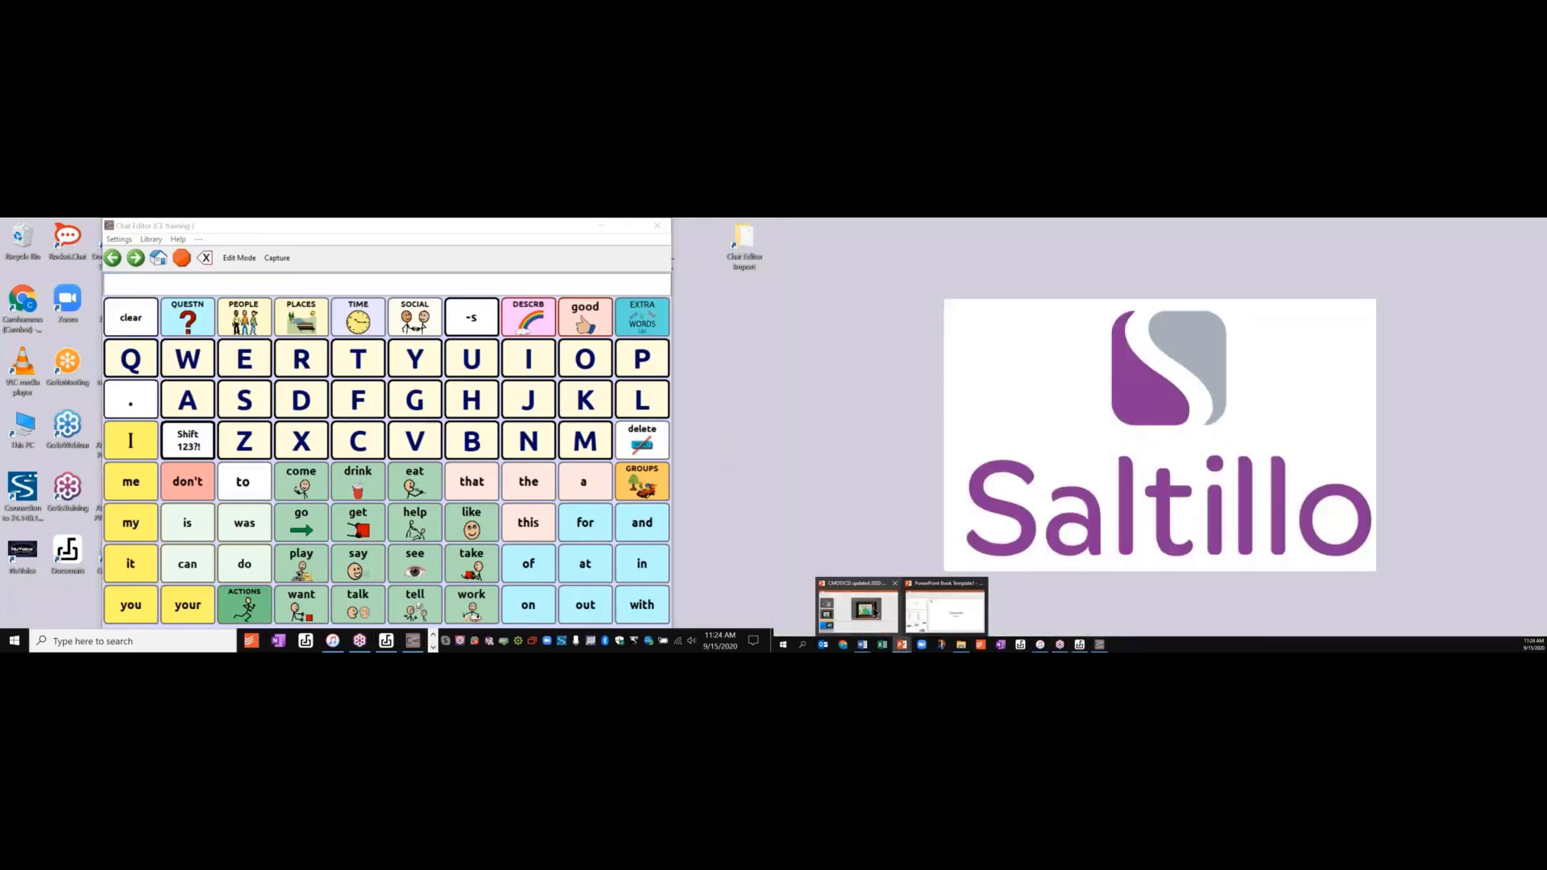
{"action": "mouse_move", "coordinate": [875, 613]}
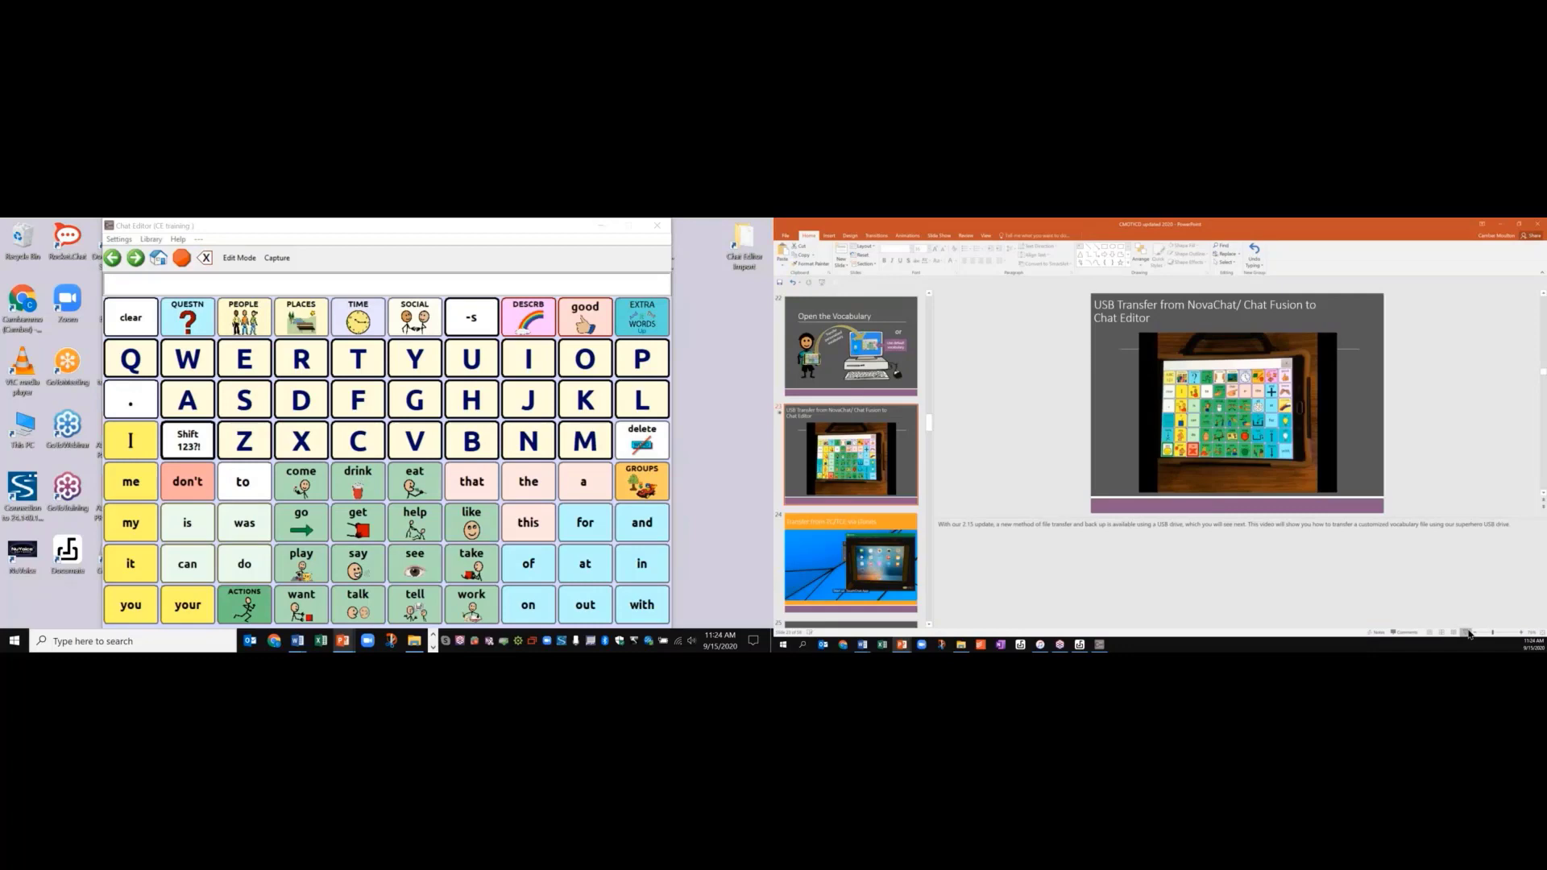
{"action": "left_click", "coordinate": [1467, 633]}
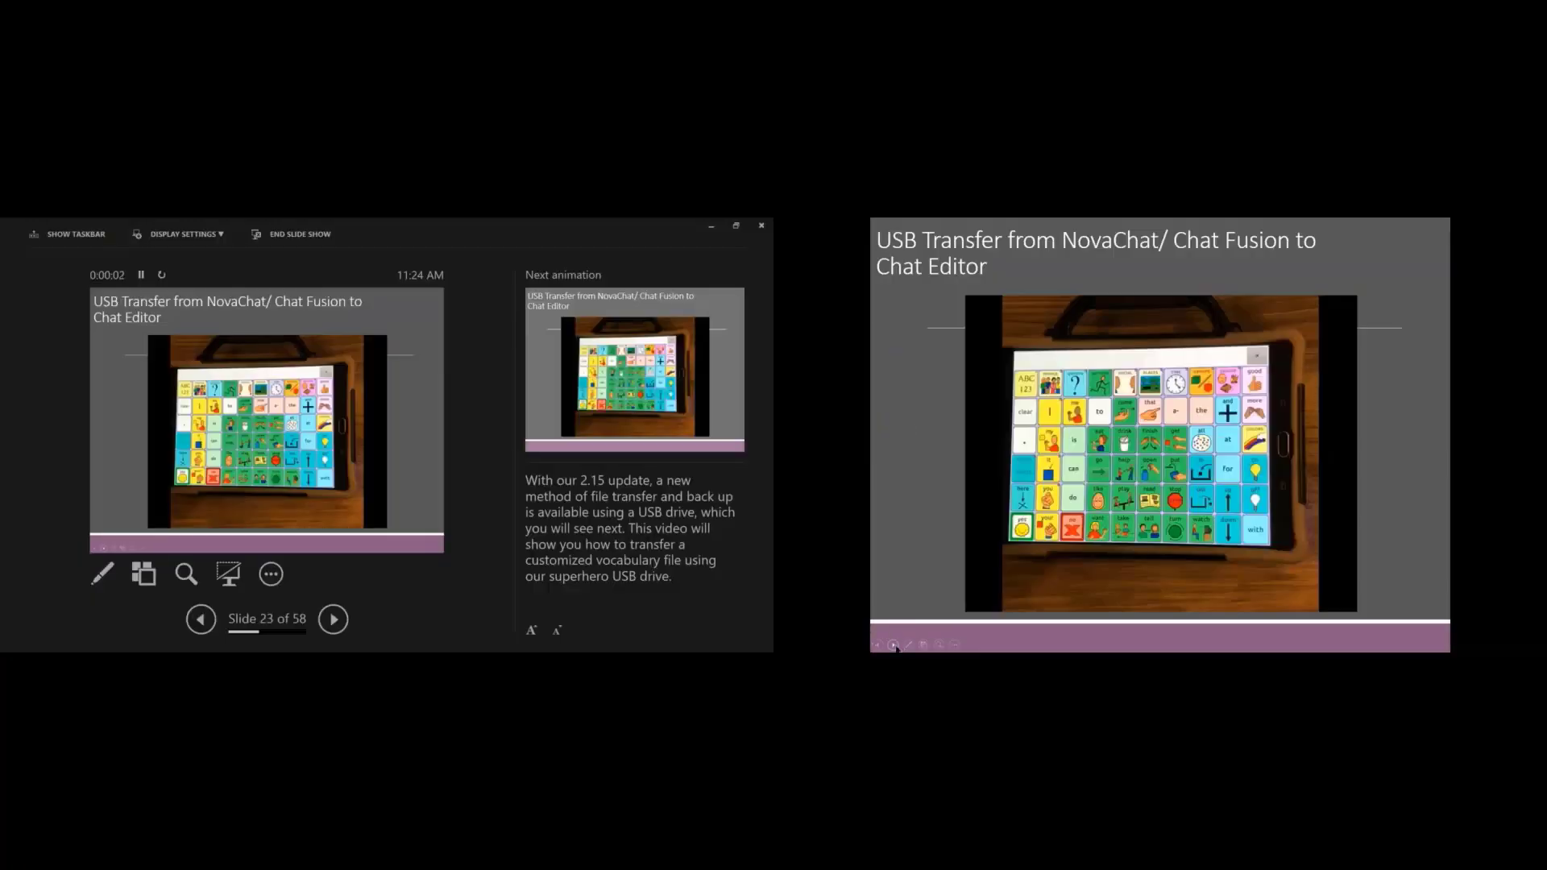
- Advance the slide show to the "Transfer from TC/TCE via iTunes" slide
{"action": "left_click", "coordinate": [893, 644]}
{"action": "left_click", "coordinate": [892, 645]}
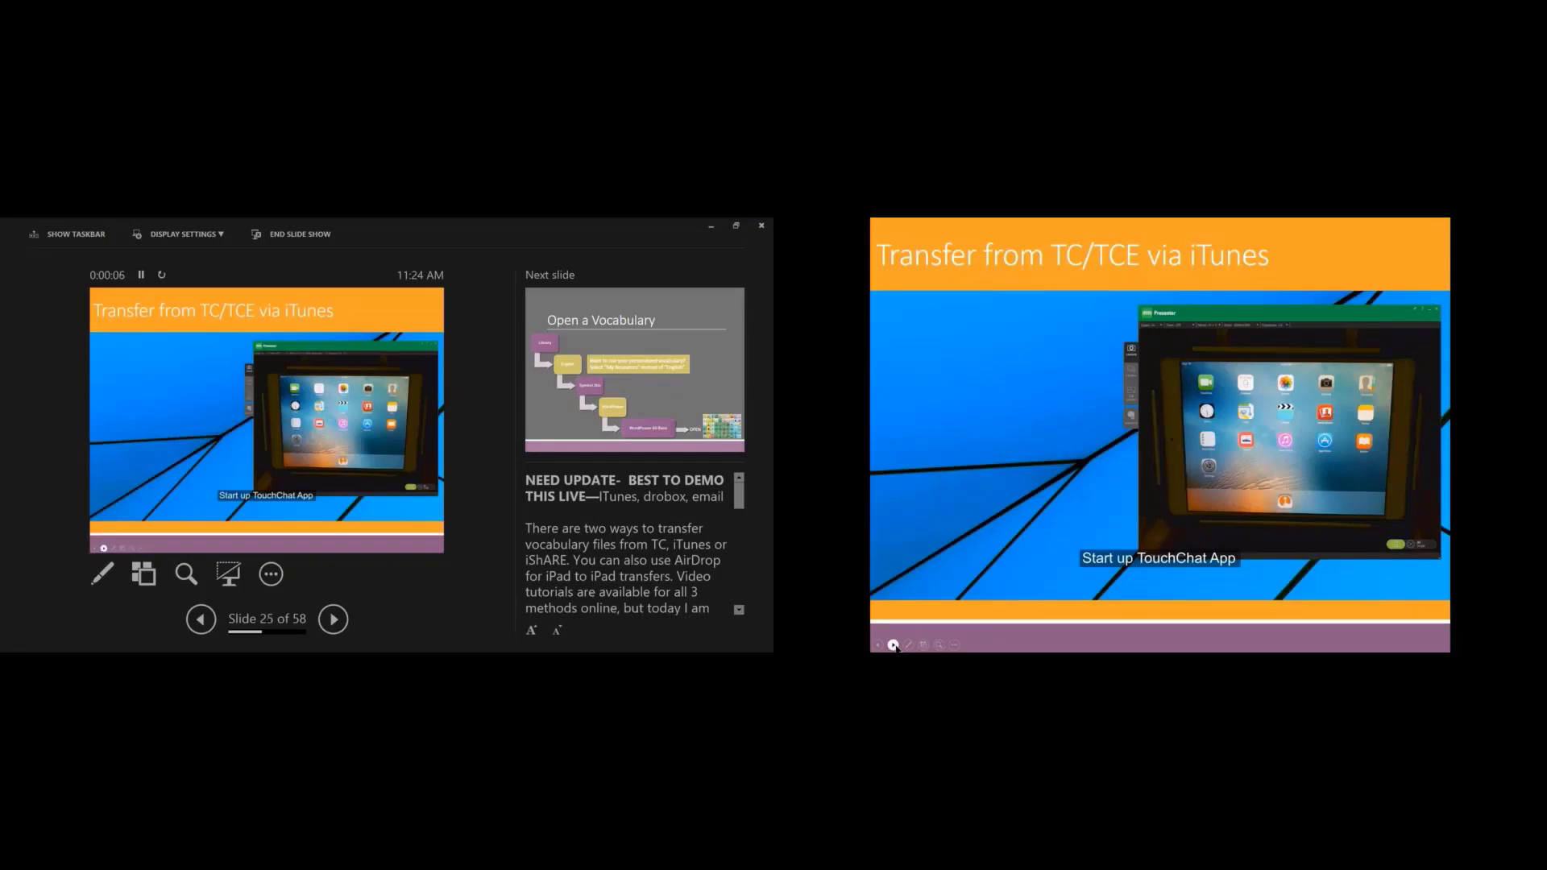
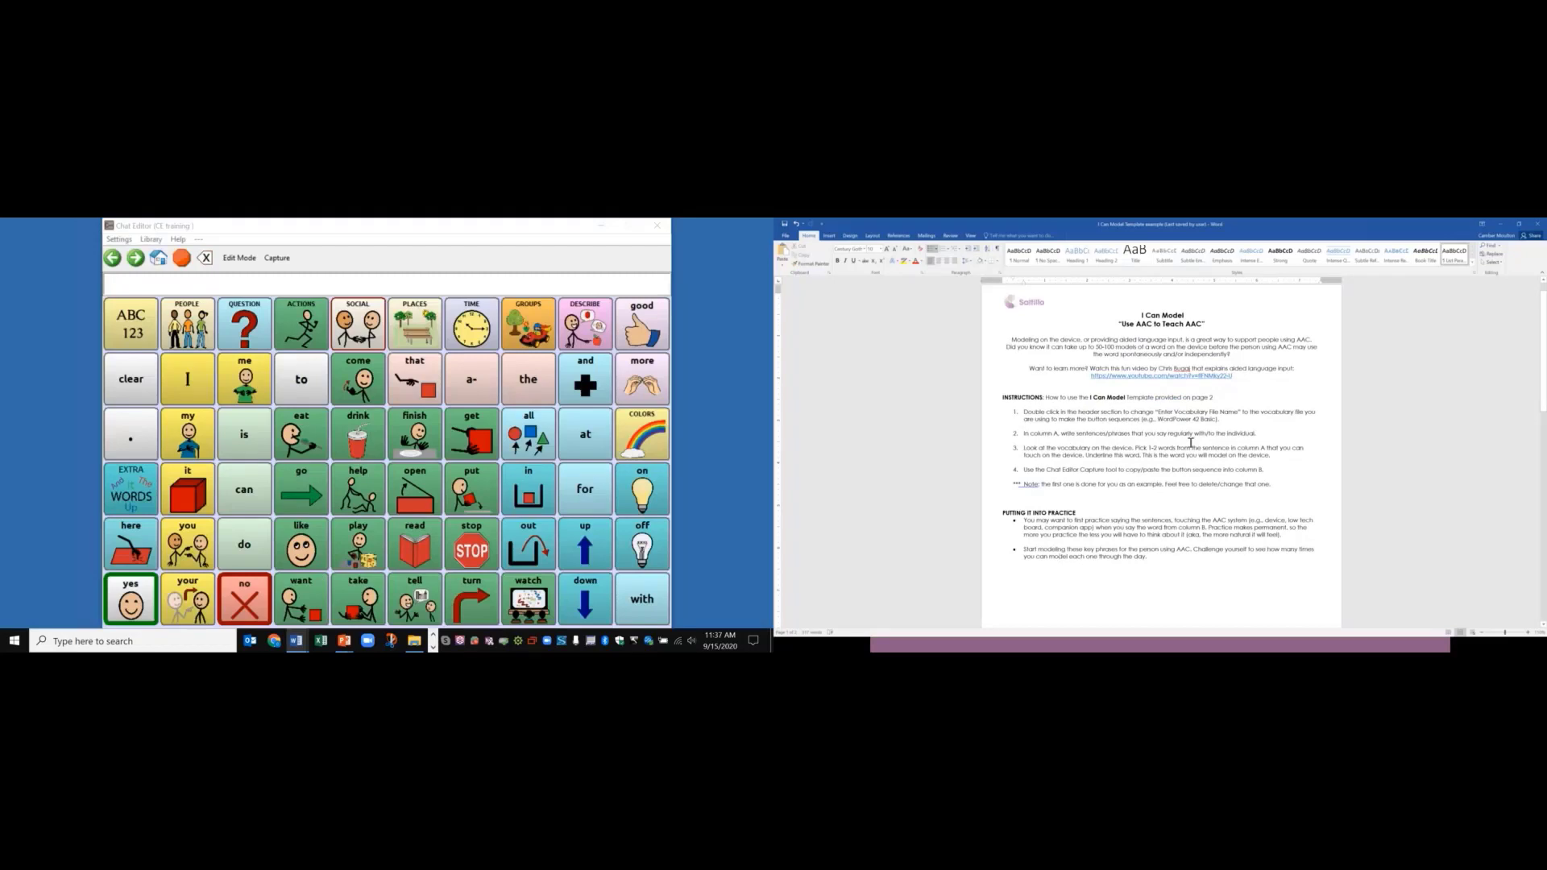
- With the I Can Model table in view, start Button Capture in Chat Editor, capture the TIME button and copy it to the clipboard
{"action": "scroll", "coordinate": [1191, 442], "scroll_direction": "down", "scroll_amount": 10}
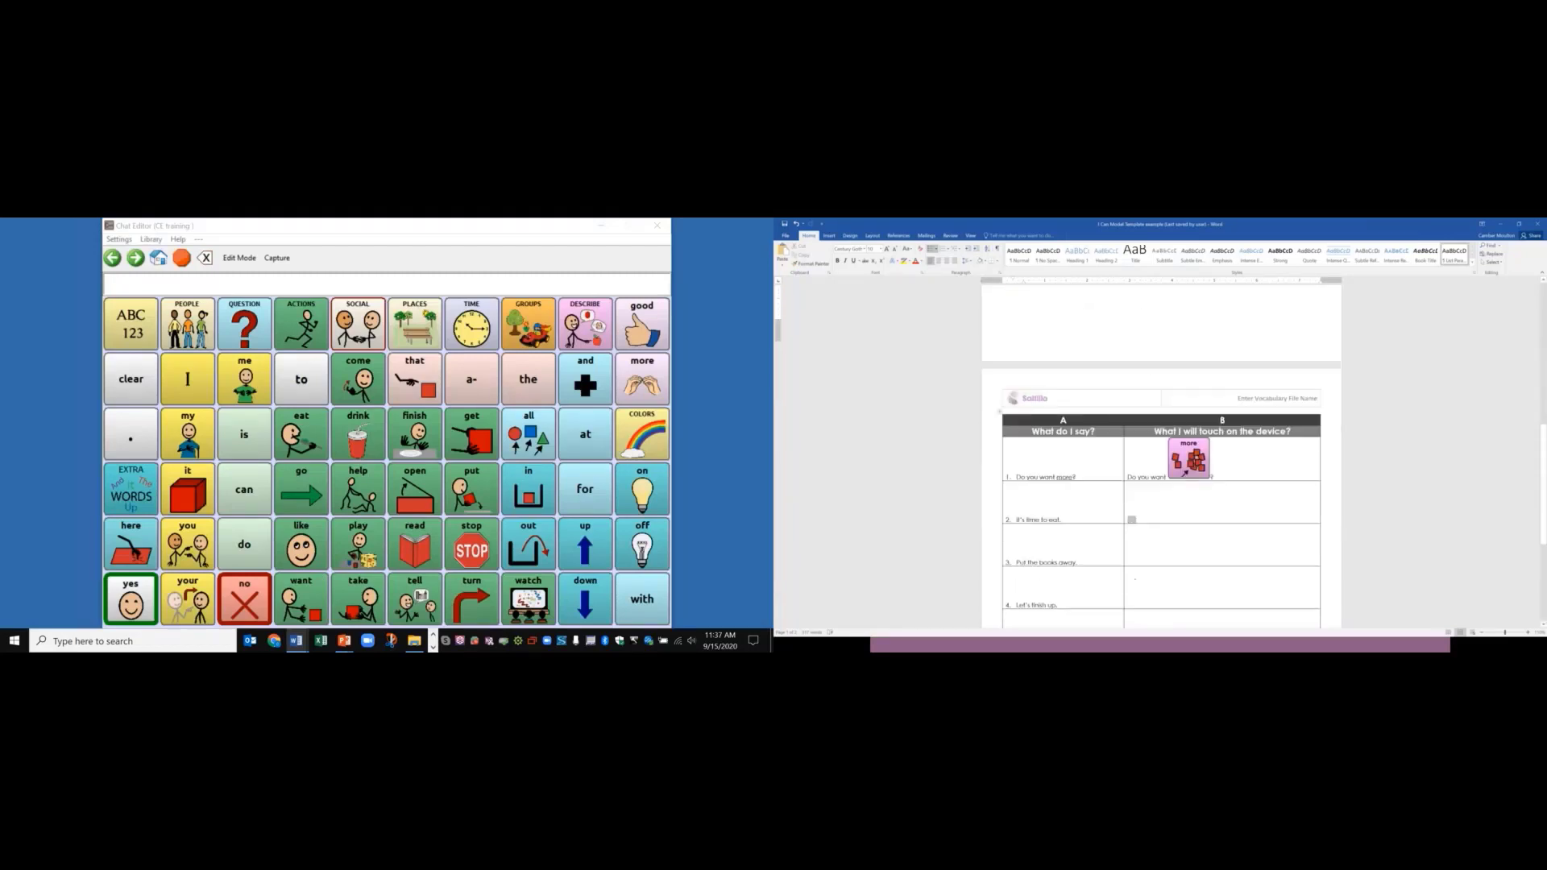
{"action": "scroll", "coordinate": [1240, 407], "scroll_direction": "down", "scroll_amount": 3}
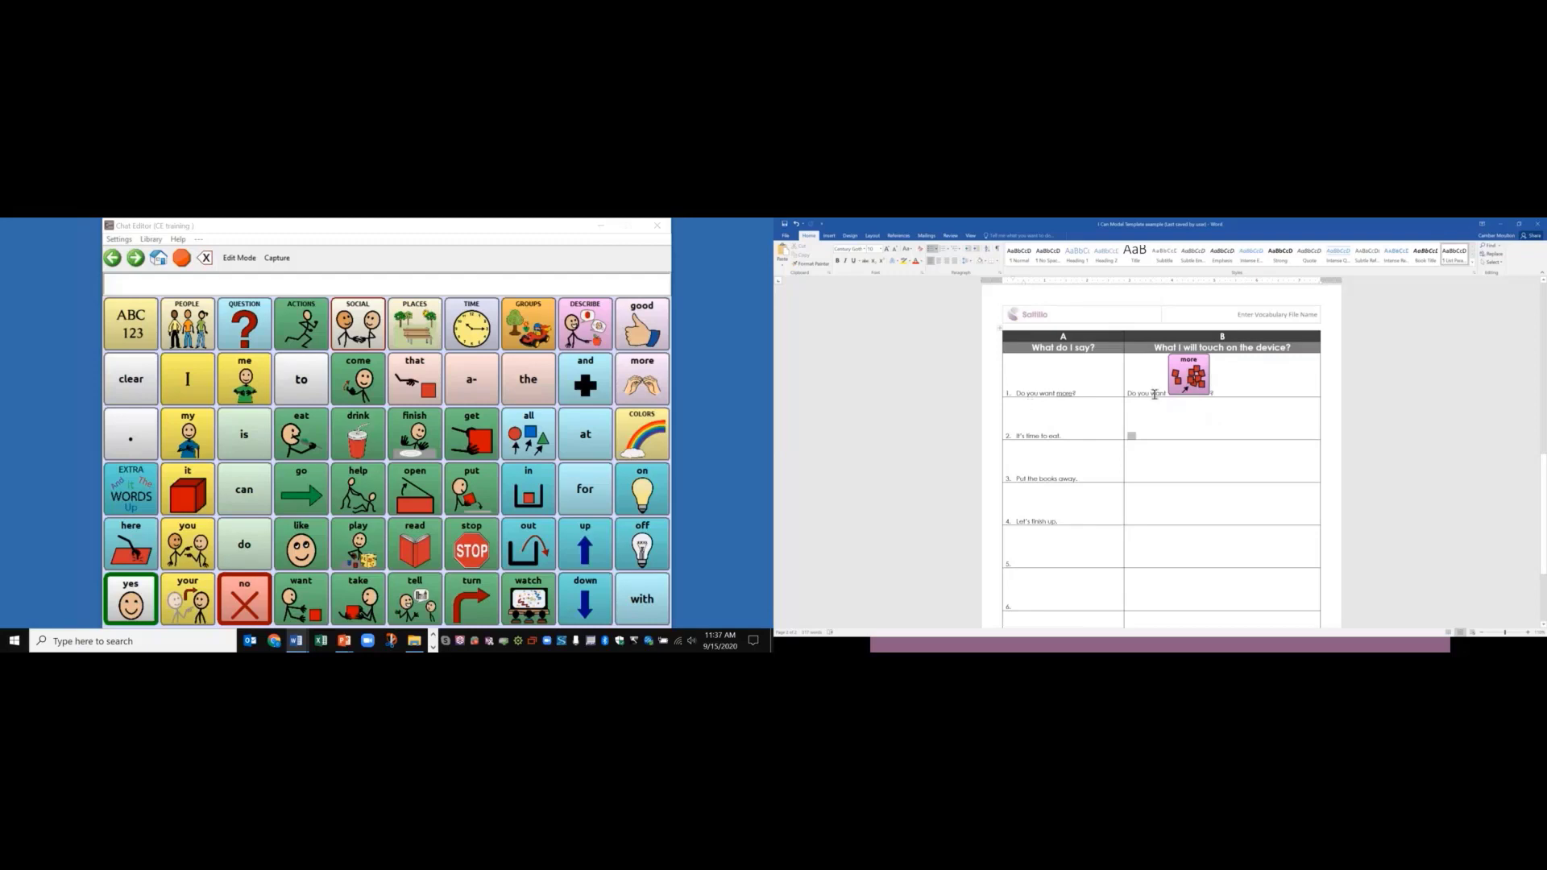
{"action": "scroll", "coordinate": [1154, 394], "scroll_direction": "down", "scroll_amount": 1}
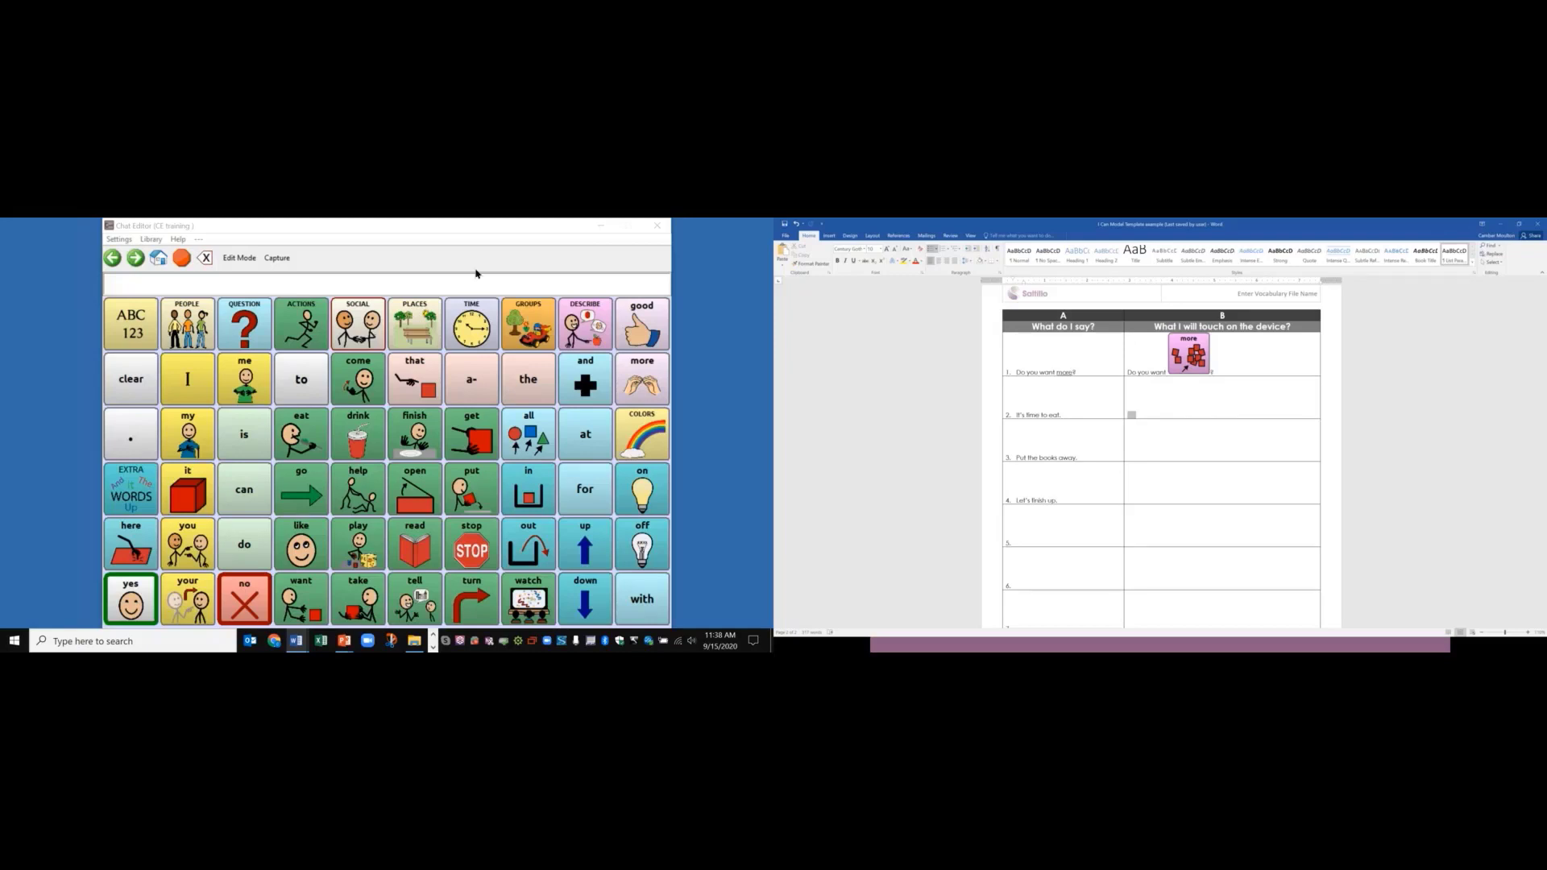
{"action": "left_click", "coordinate": [278, 257]}
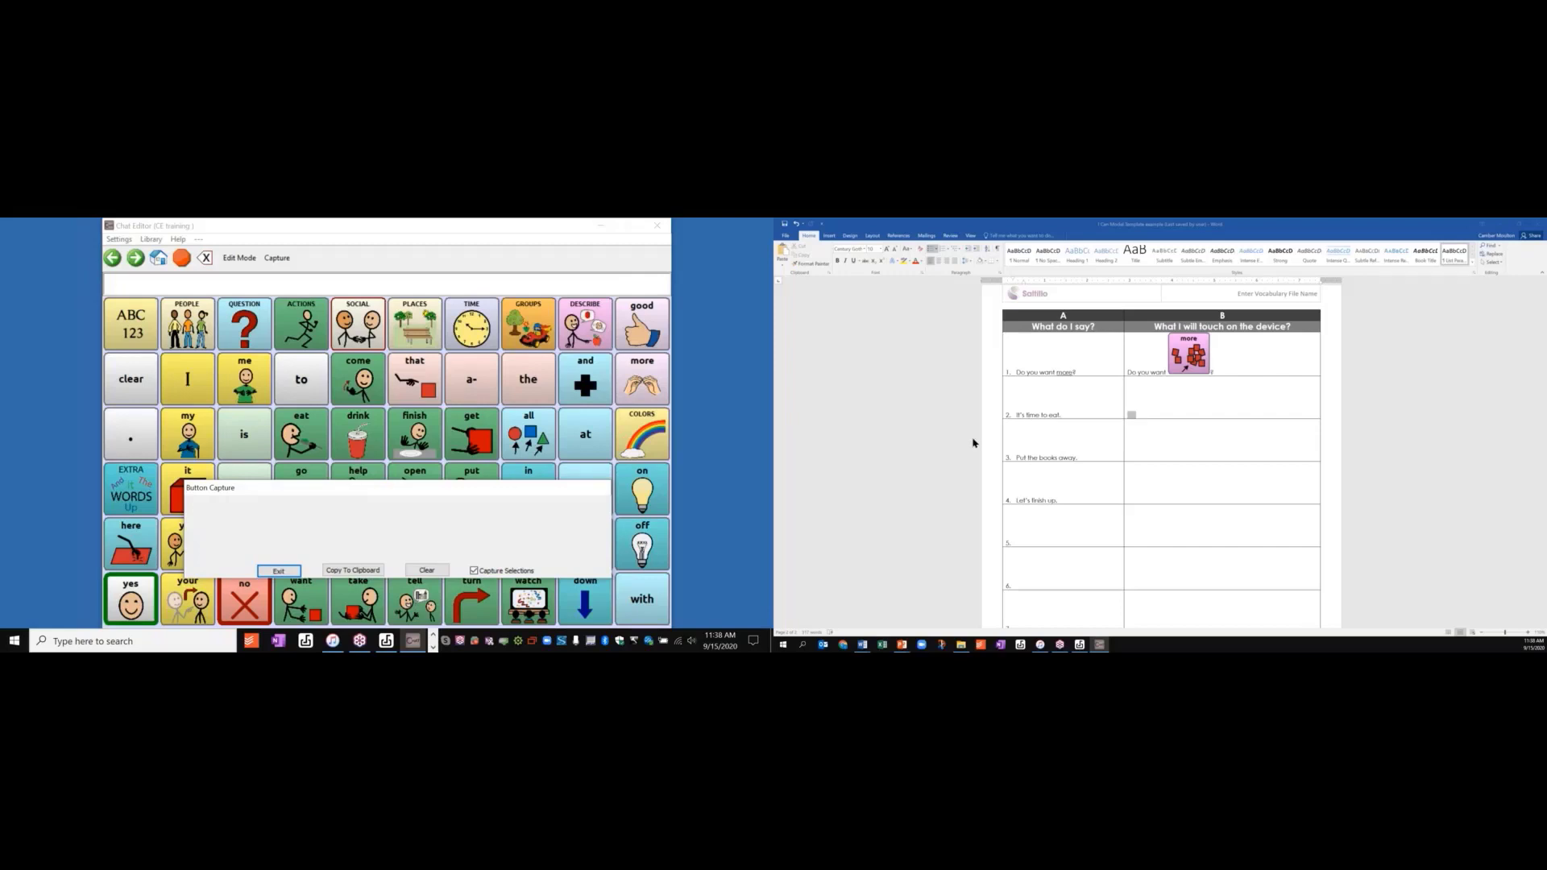
{"action": "key", "text": "Return"}
{"action": "left_click", "coordinate": [465, 335]}
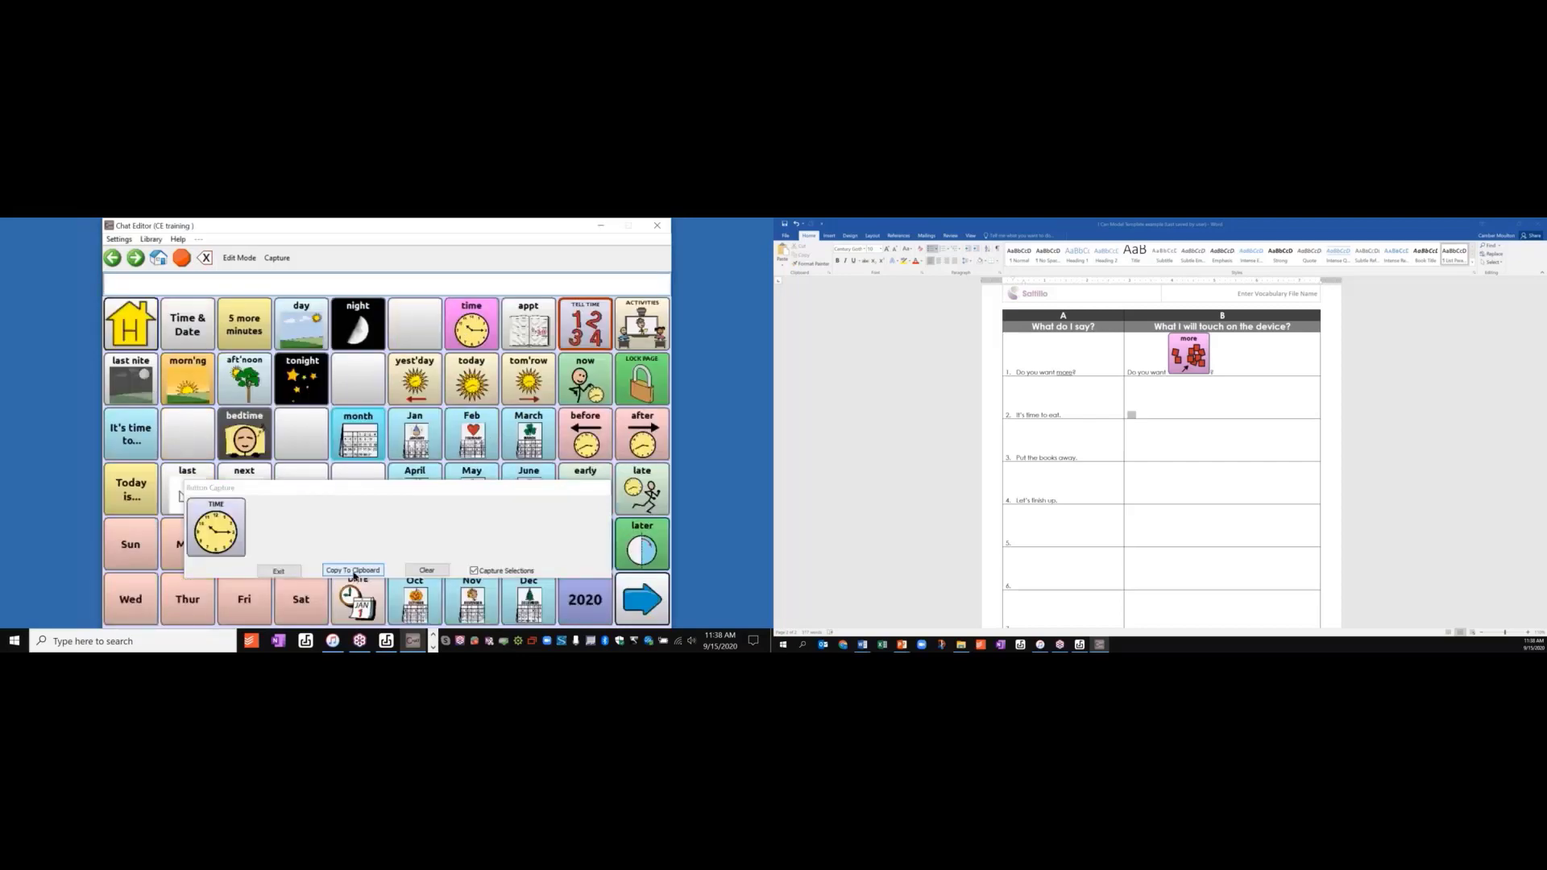
{"action": "left_click", "coordinate": [355, 572]}
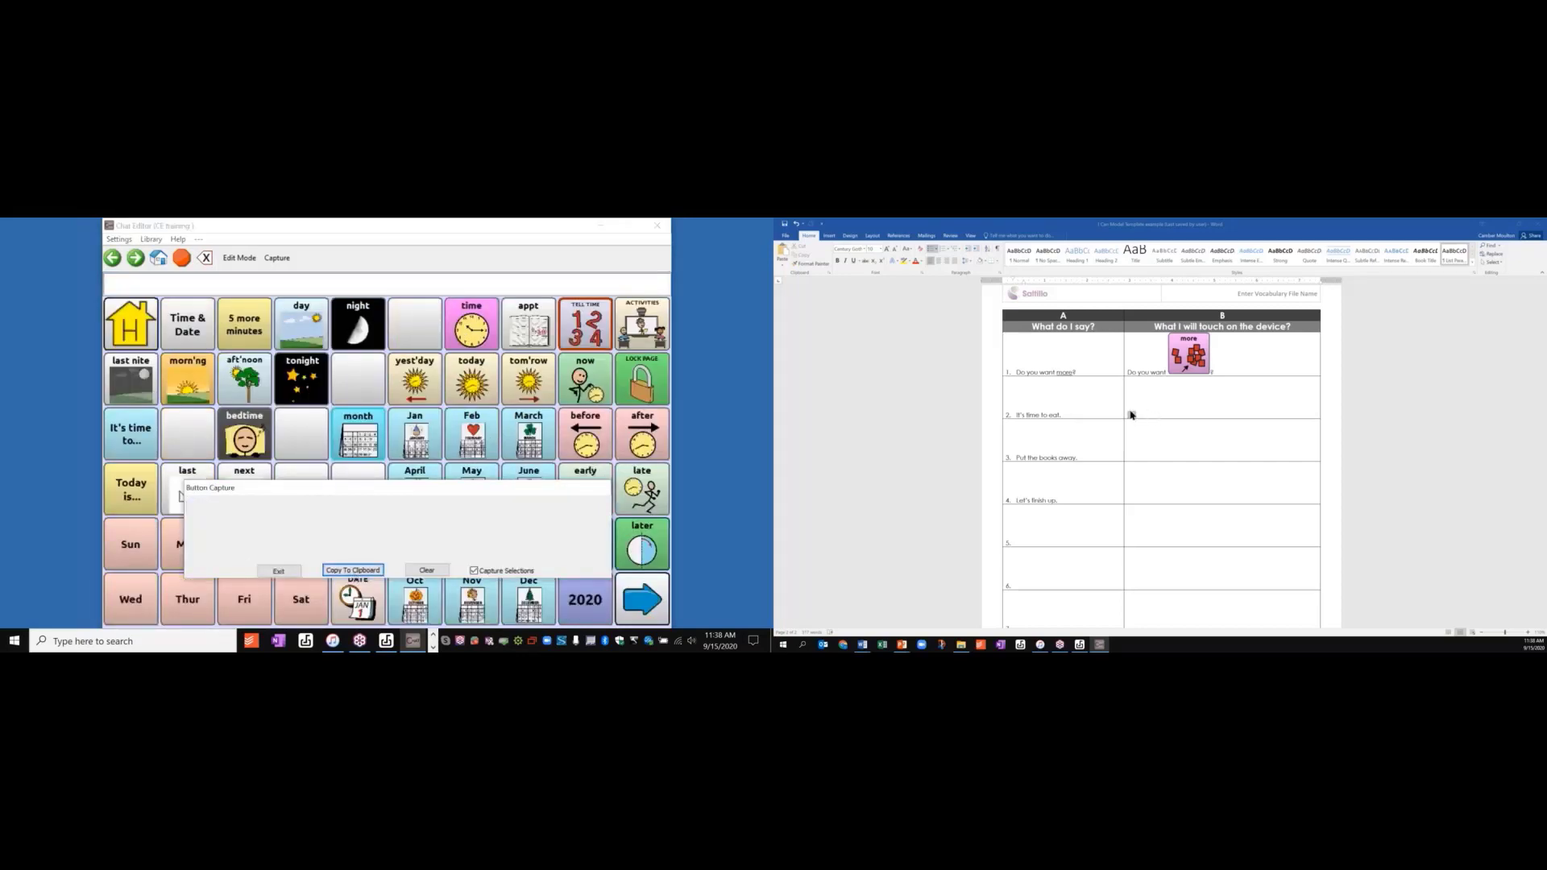
- Paste the captured TIME button into column B beside "It's time to eat" in the Word table
{"action": "left_click", "coordinate": [1130, 414]}
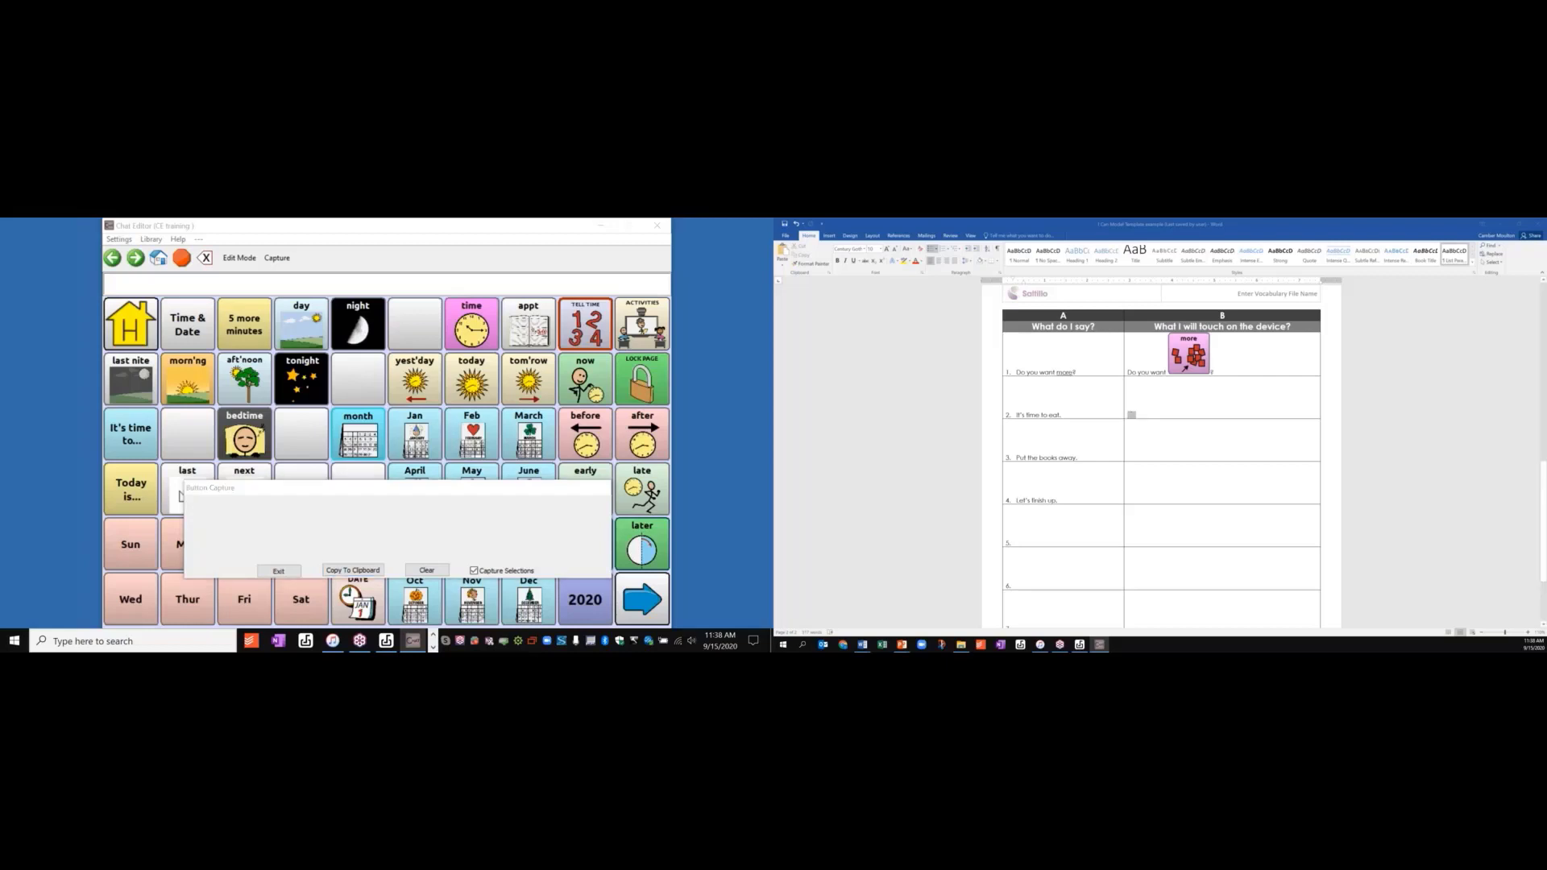
{"action": "right_click", "coordinate": [1131, 415]}
{"action": "left_click", "coordinate": [1138, 447]}
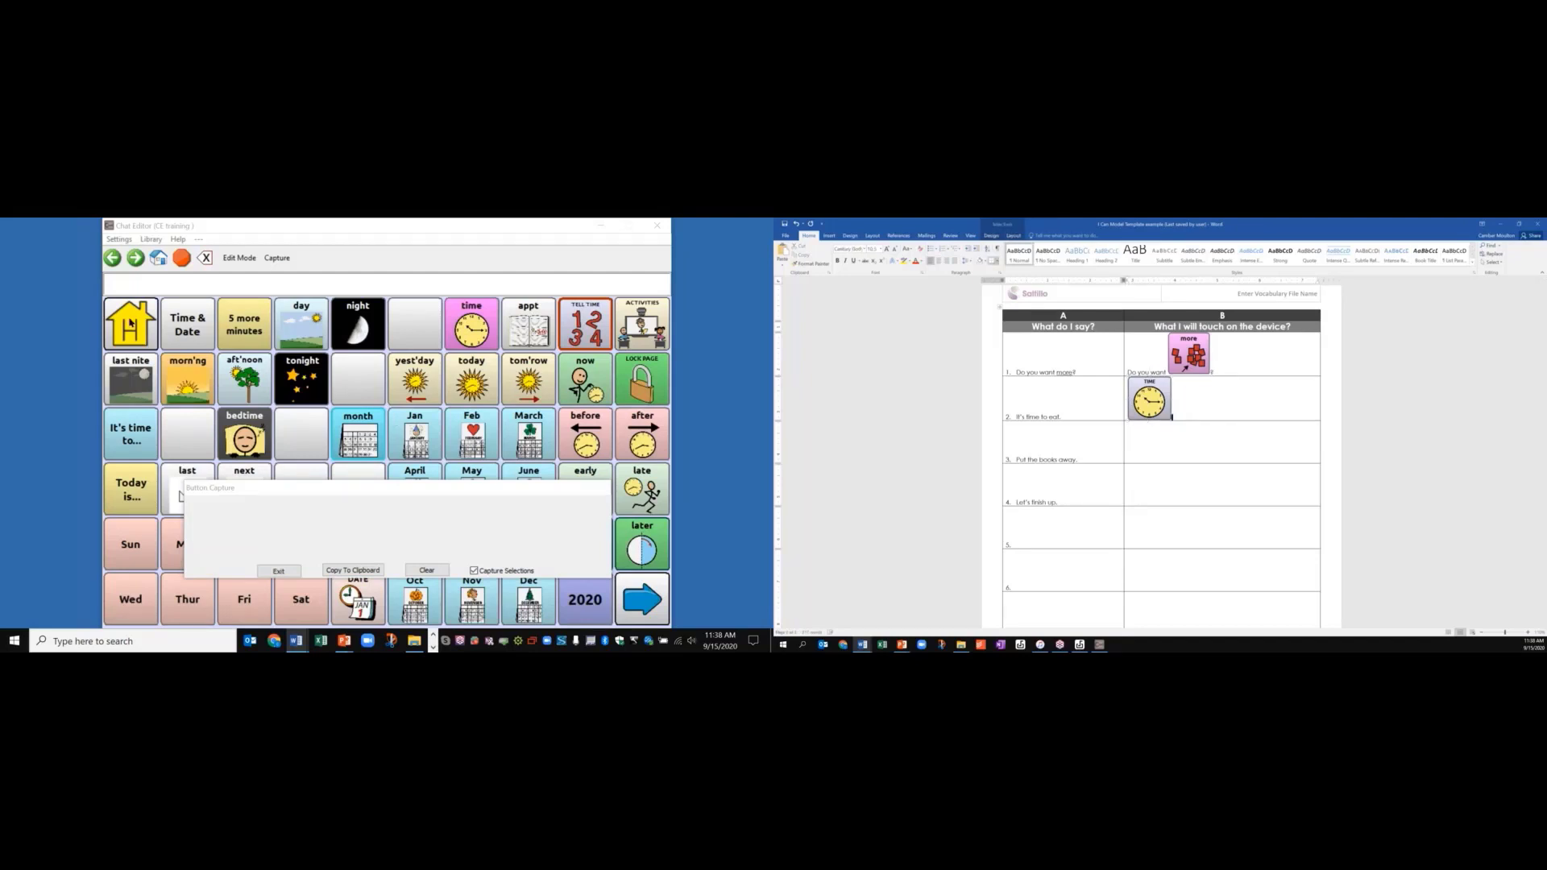
- Return to the vocabulary's home page, clear the captured home button and move the Button Capture window off the word buttons
{"action": "left_click", "coordinate": [130, 323]}
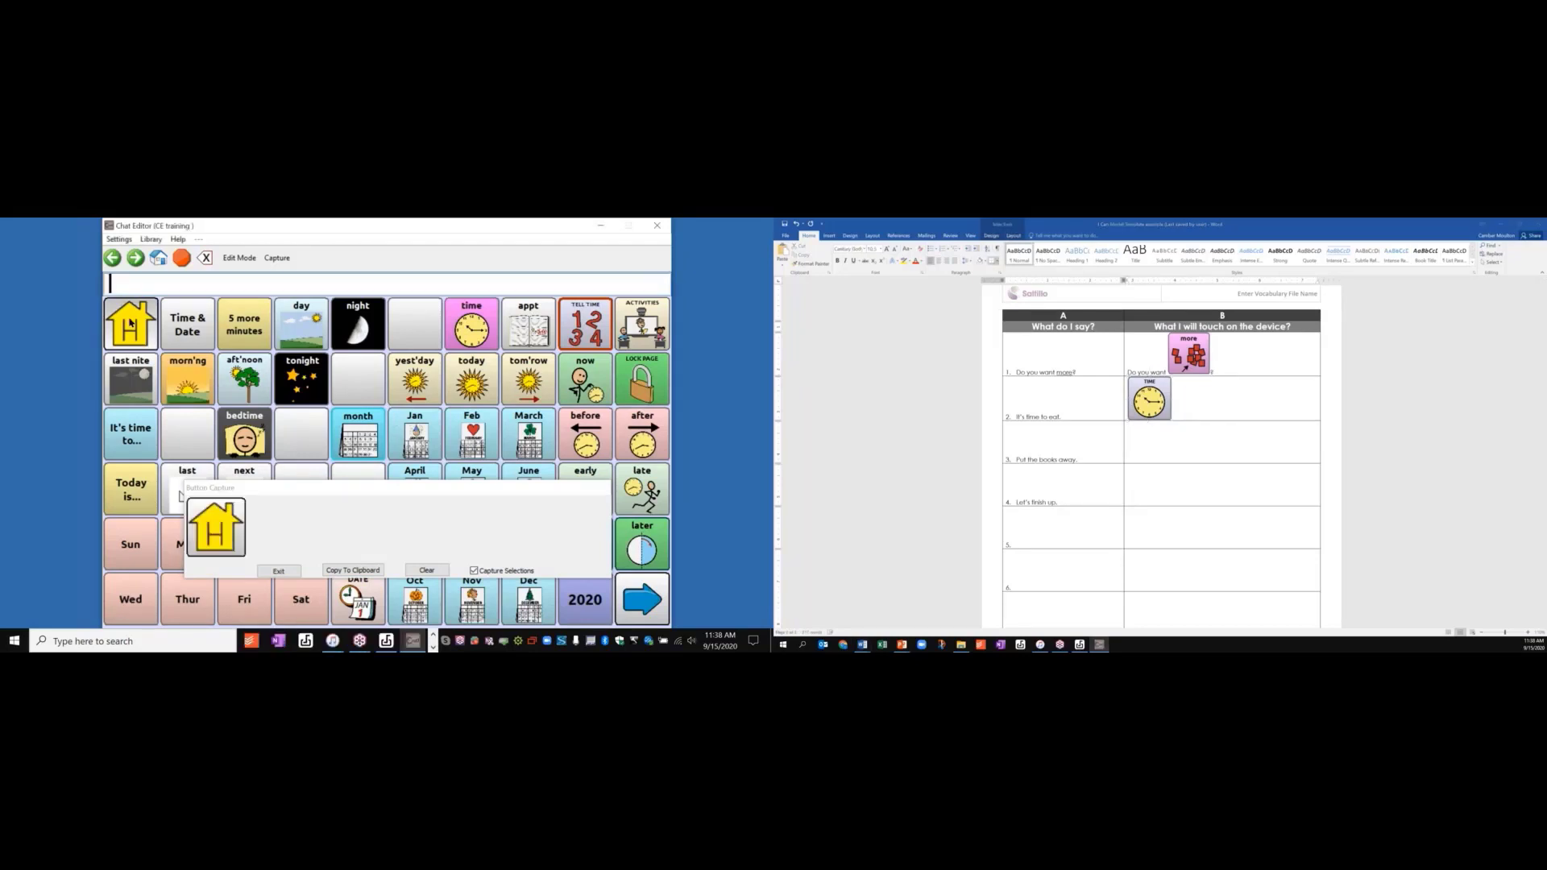
{"action": "left_click", "coordinate": [423, 570]}
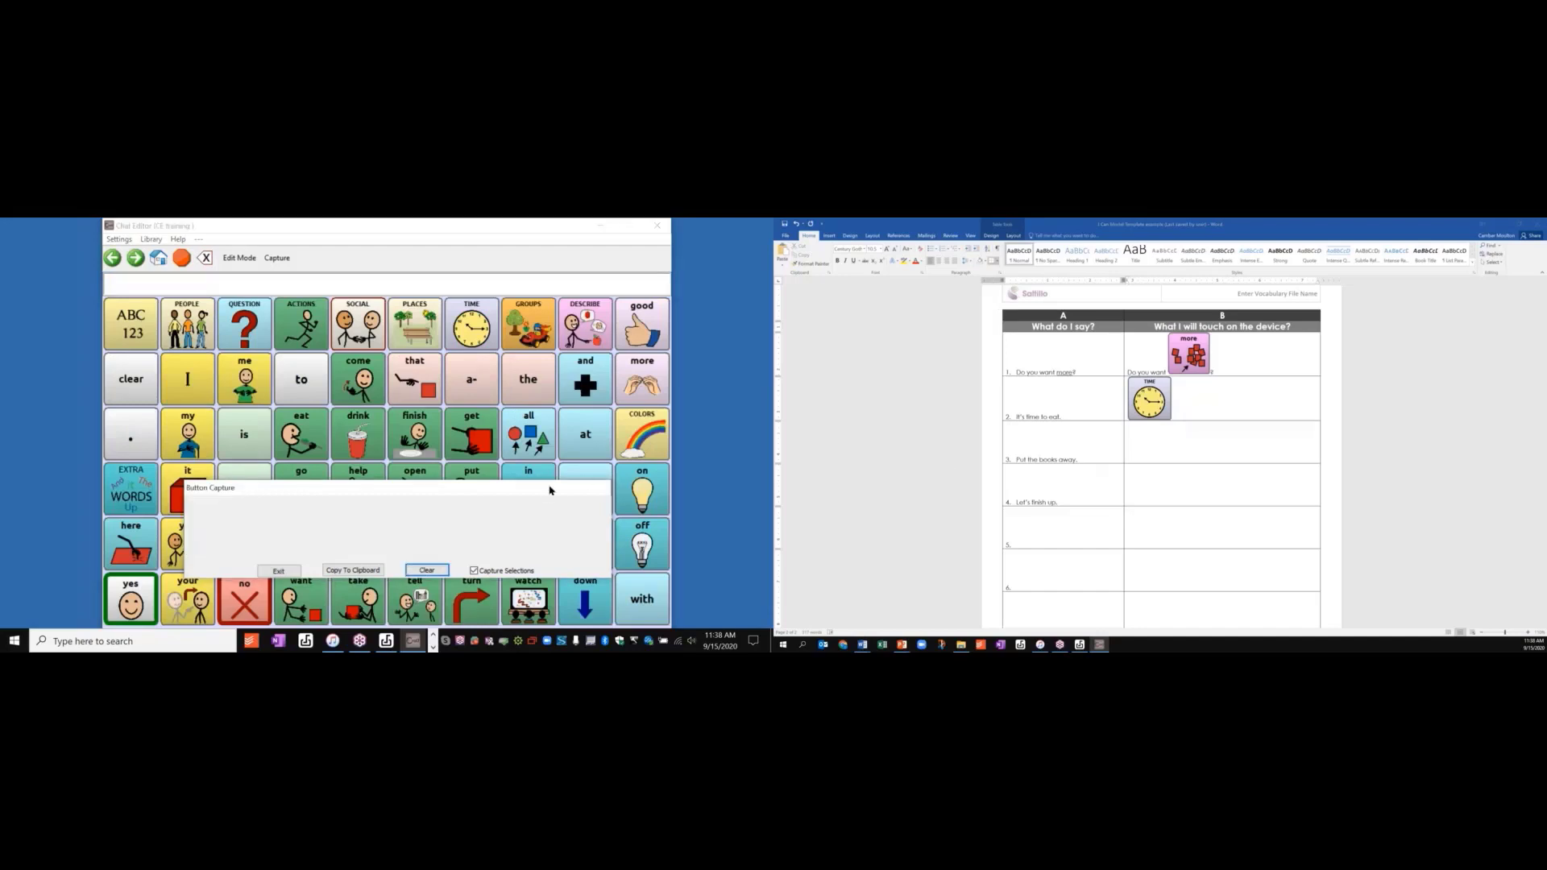
{"action": "left_click_drag", "start_coordinate": [524, 418], "coordinate": [577, 268]}
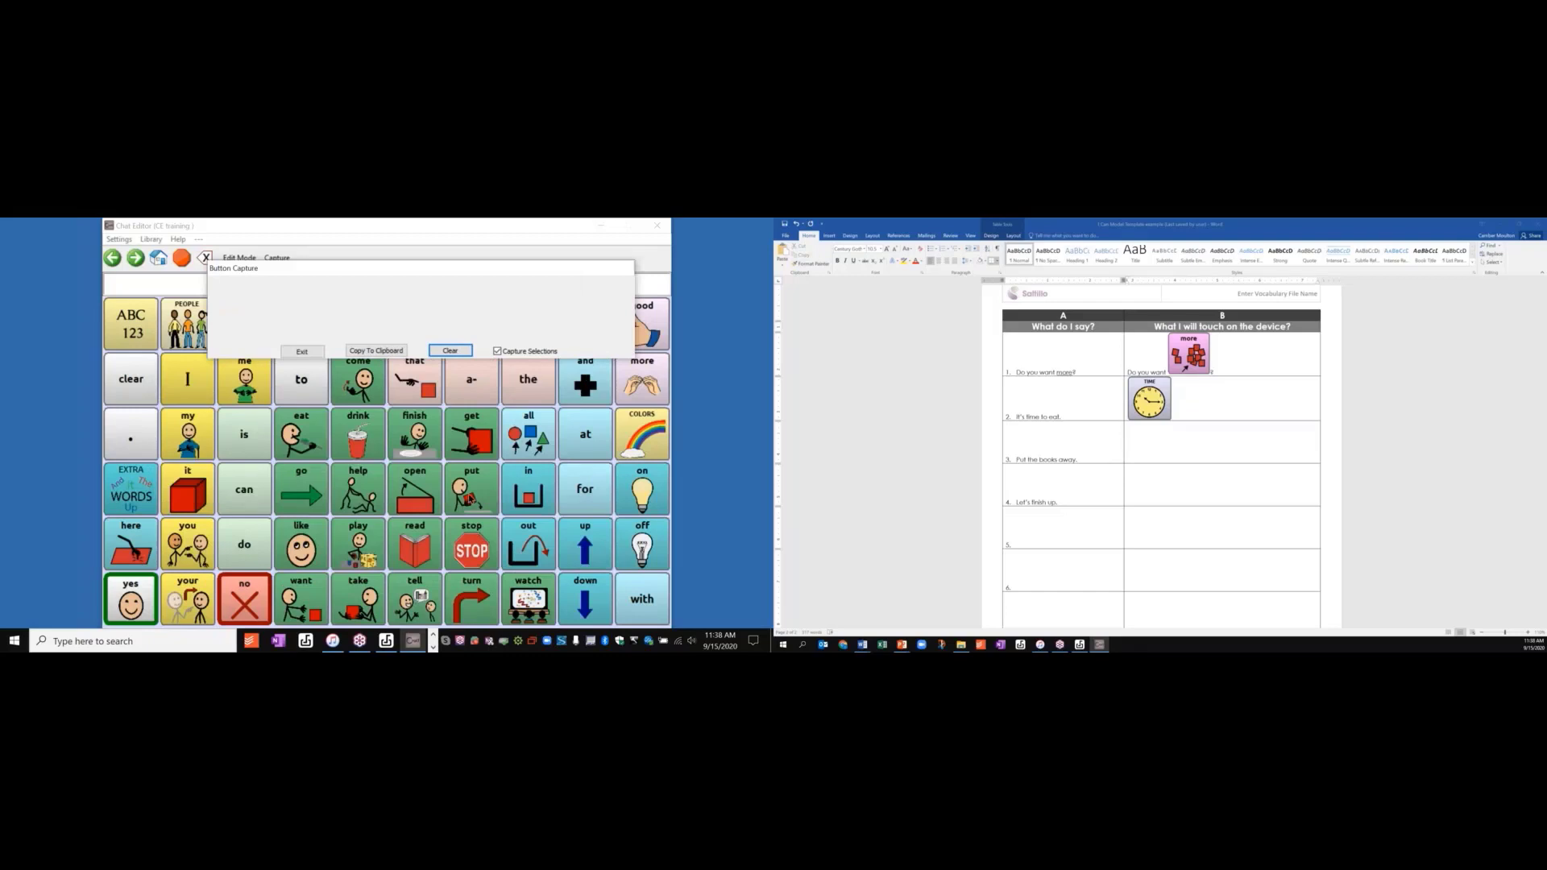
- Capture the put and away buttons and paste the sequence into column B beside "Put the books away"
{"action": "left_click", "coordinate": [470, 499]}
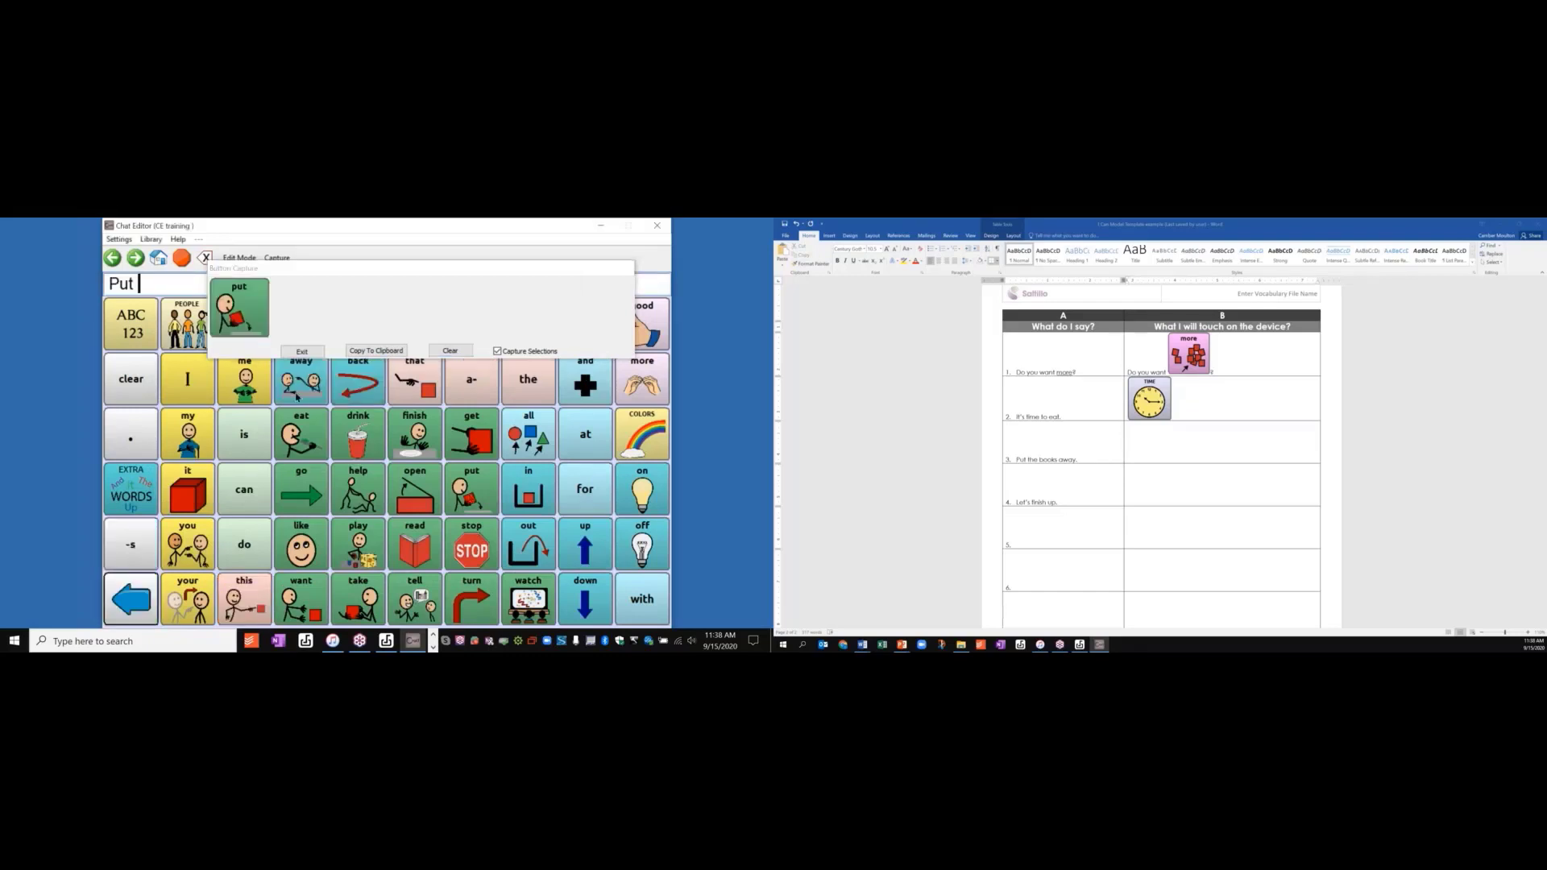
{"action": "left_click", "coordinate": [130, 598]}
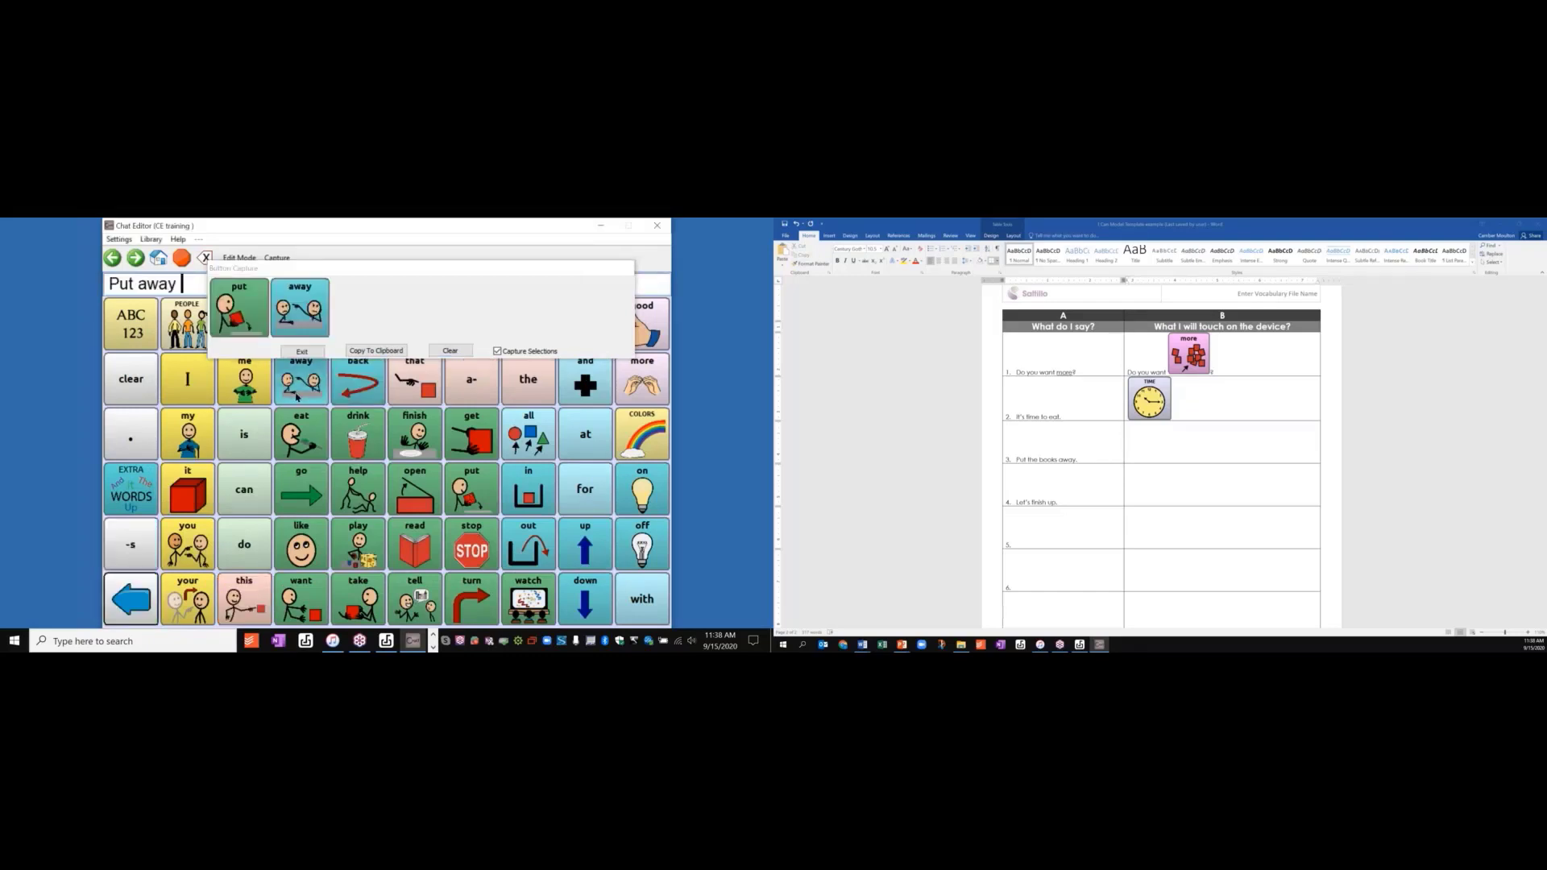
{"action": "left_click", "coordinate": [370, 352]}
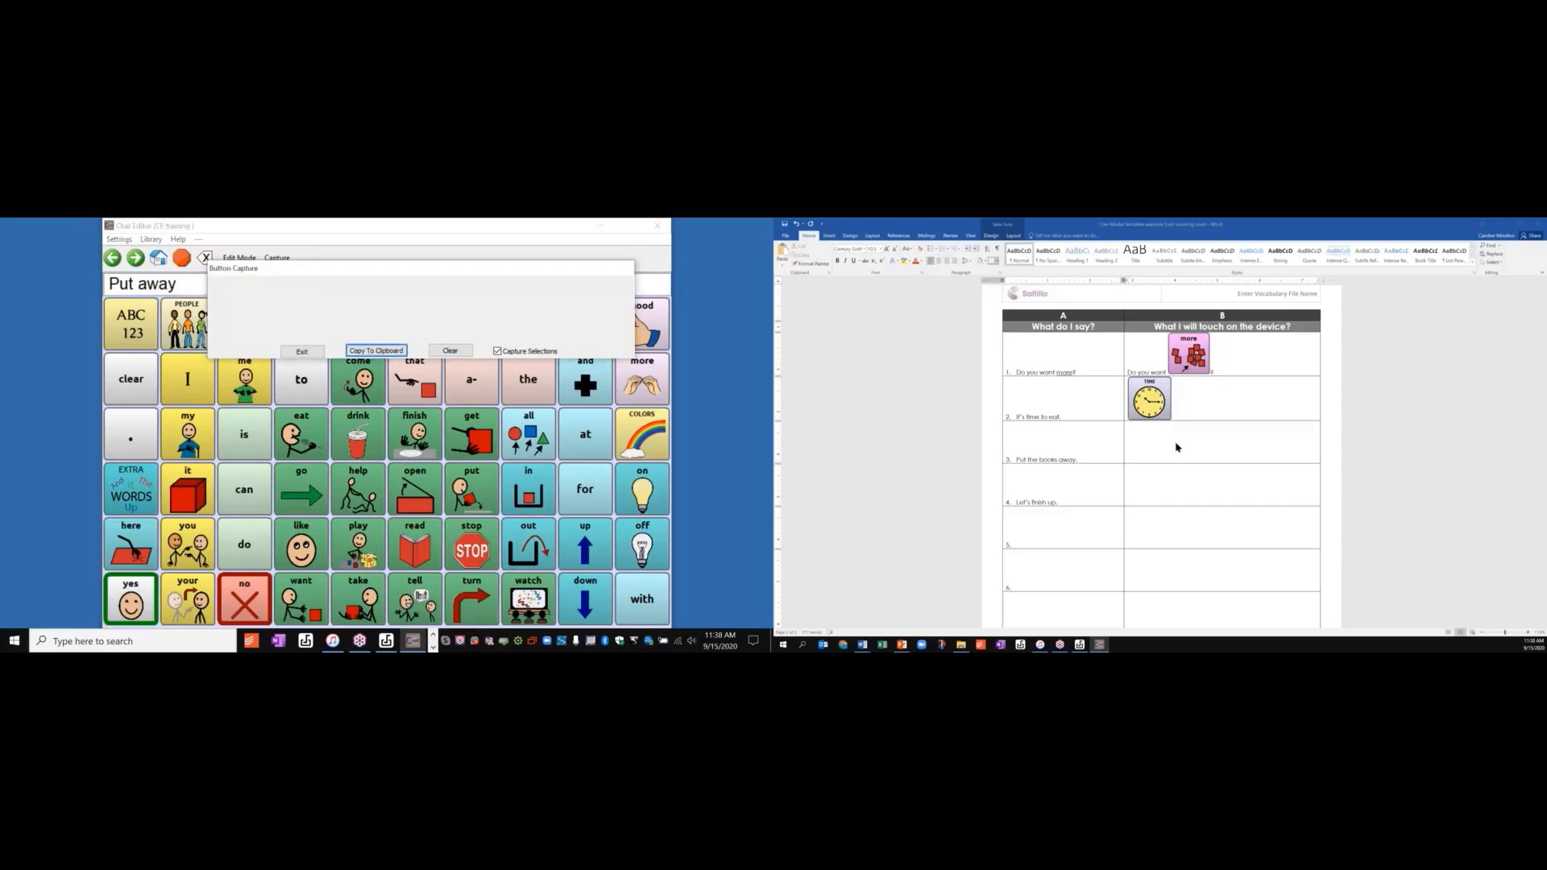
{"action": "right_click", "coordinate": [1177, 447]}
{"action": "left_click", "coordinate": [1191, 476]}
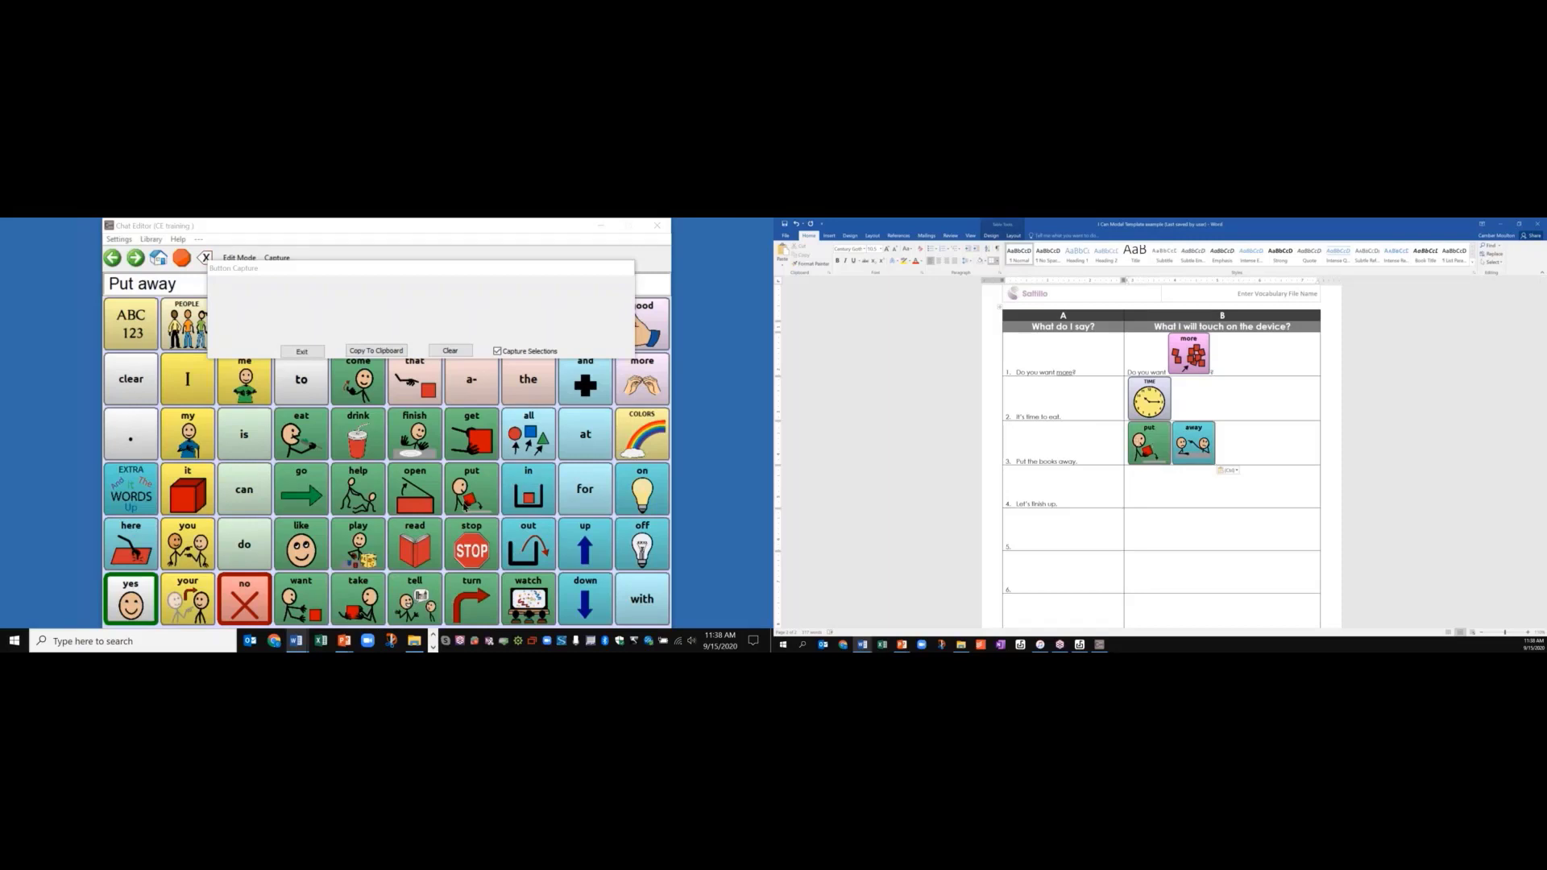
- Turn off Capture Selections and move the Button Capture window around to uncover different parts of the vocabulary page
{"action": "left_click", "coordinate": [458, 354]}
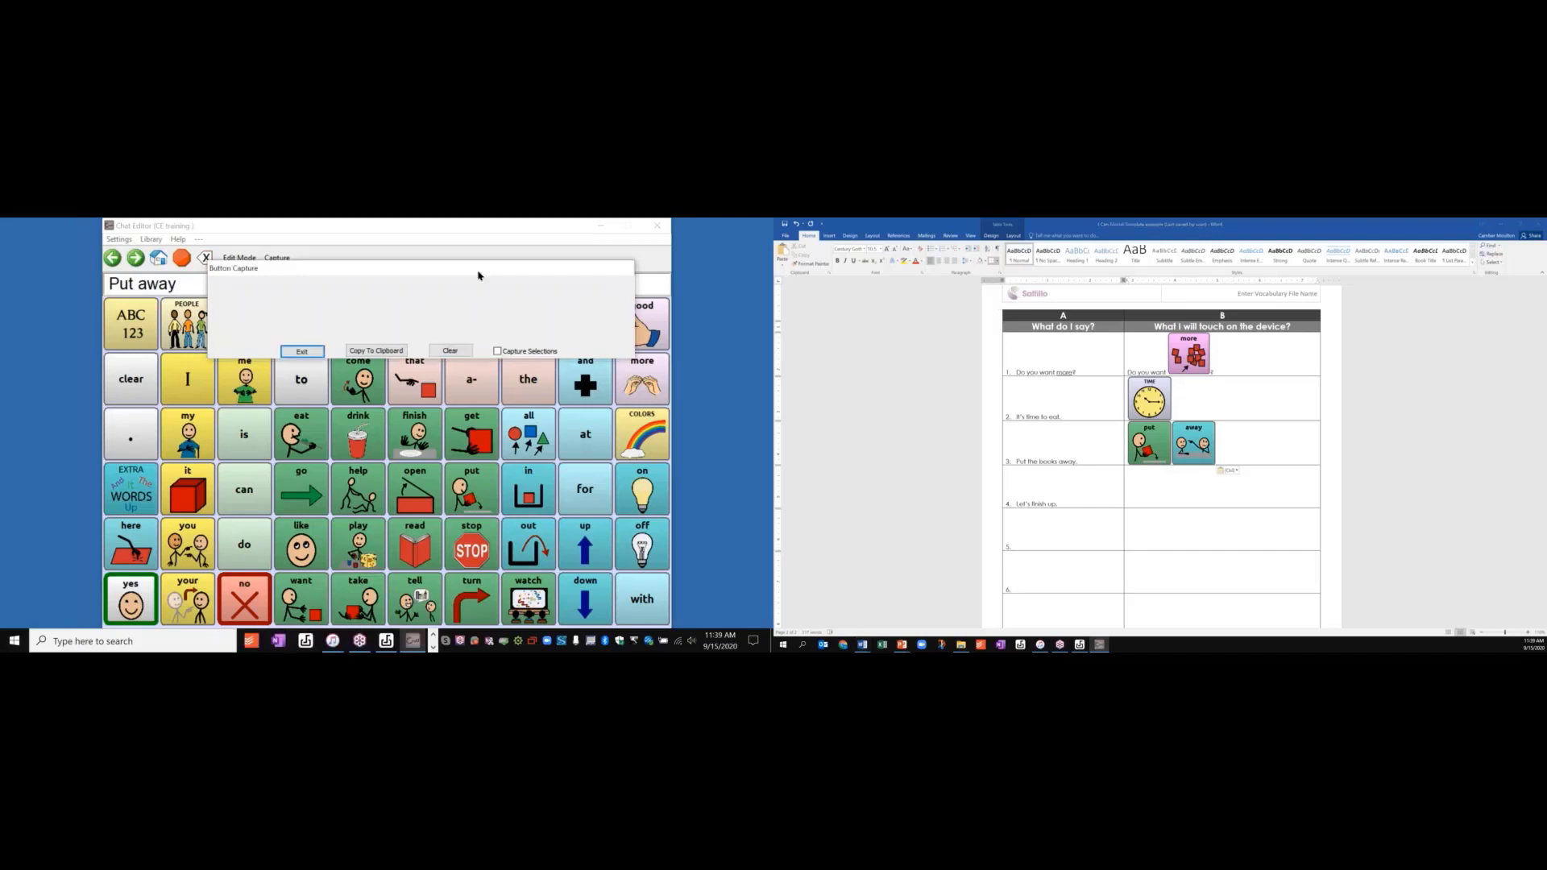
{"action": "left_click_drag", "start_coordinate": [481, 274], "coordinate": [452, 510]}
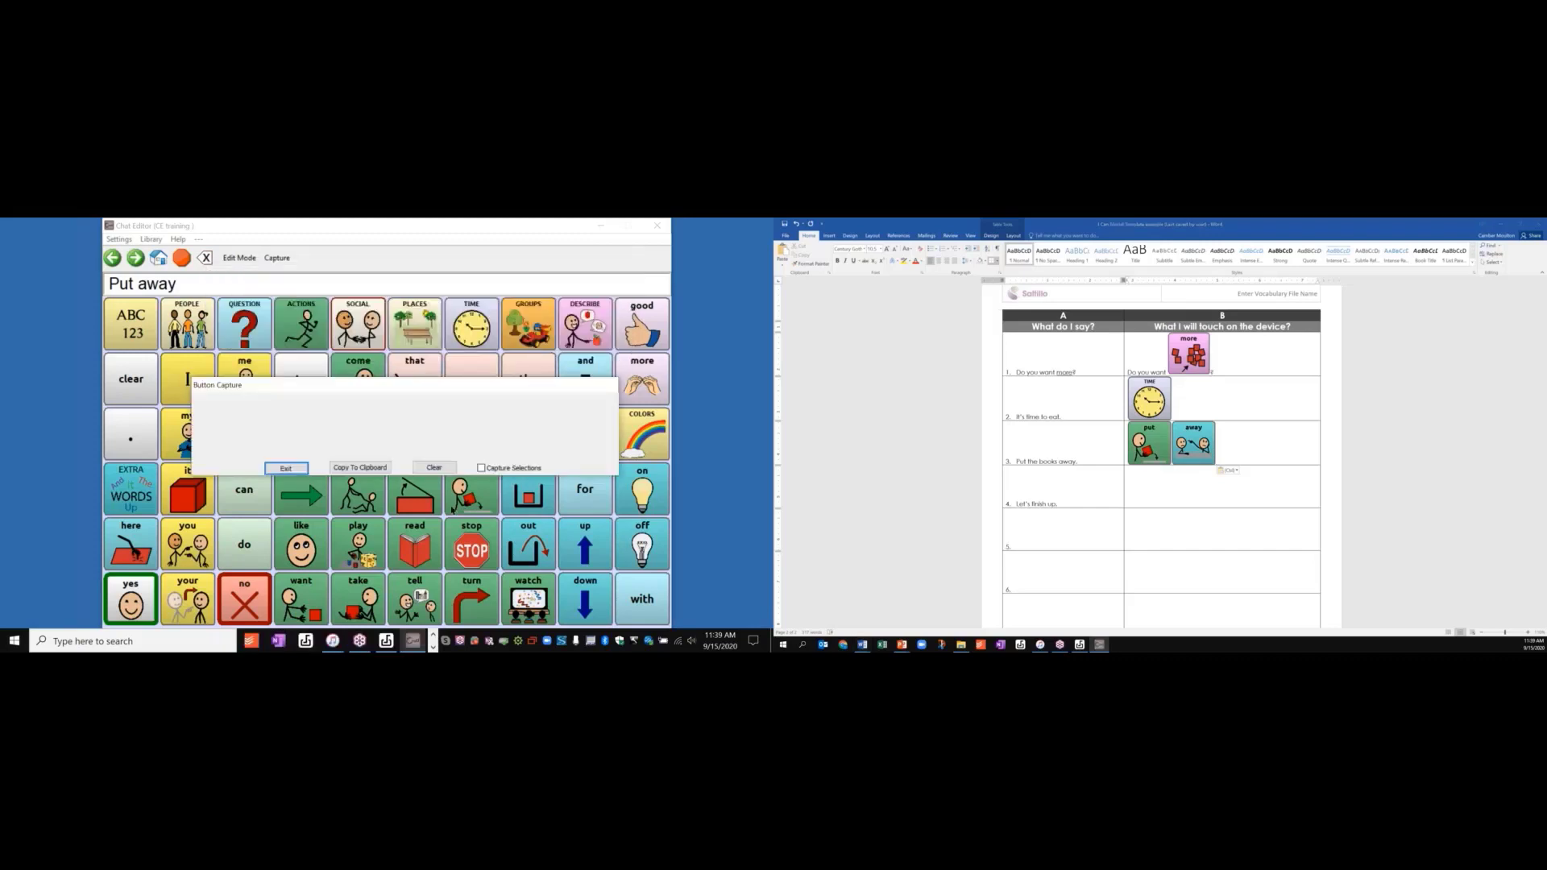
{"action": "left_click_drag", "start_coordinate": [323, 385], "coordinate": [304, 535]}
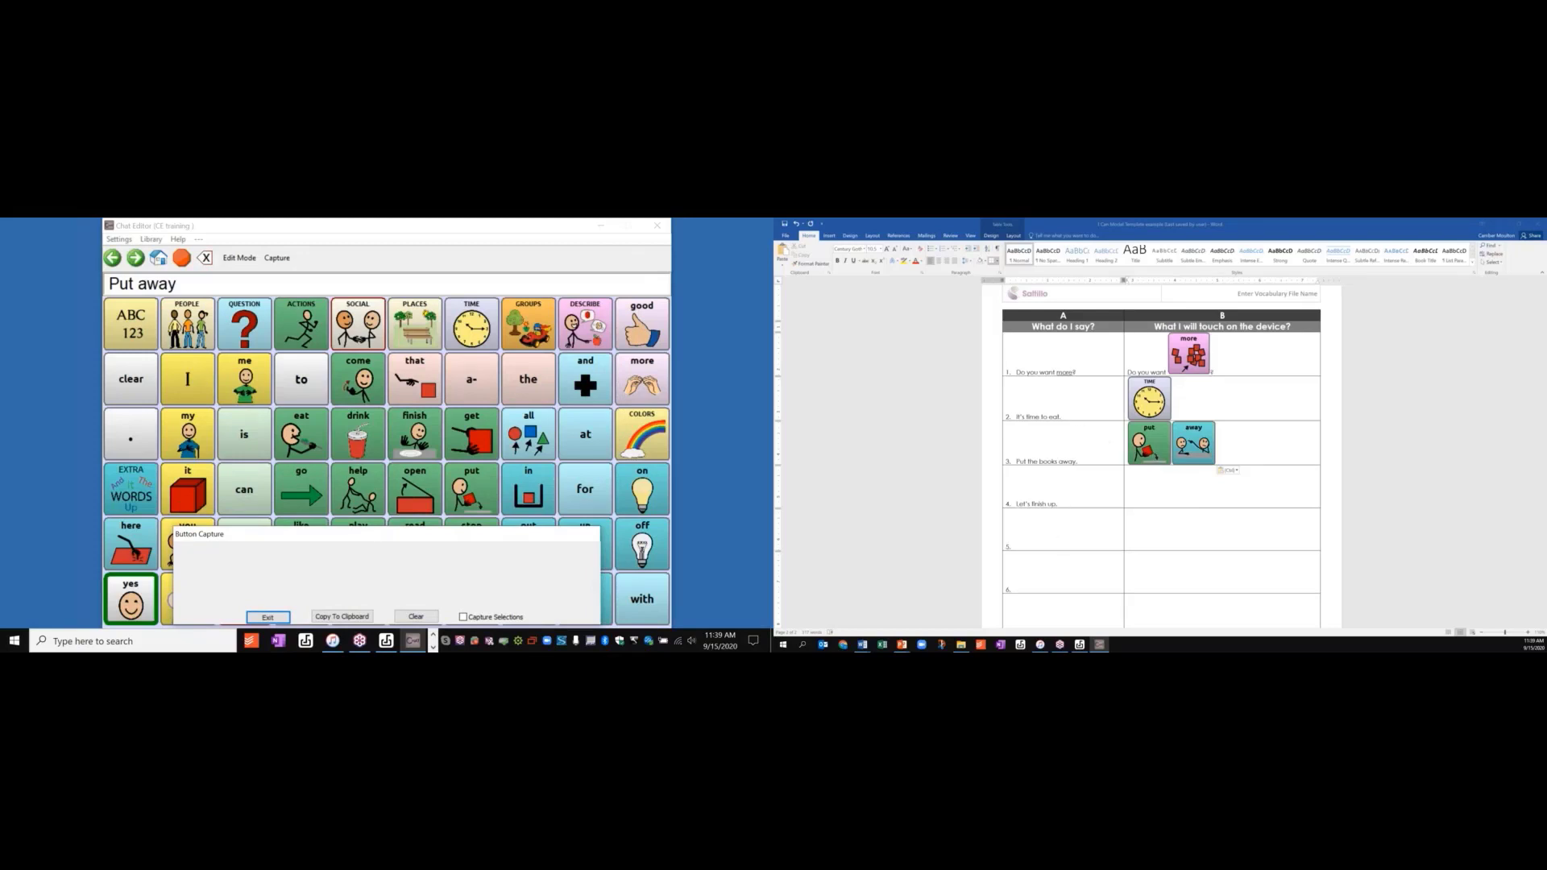
{"action": "left_click", "coordinate": [1096, 460]}
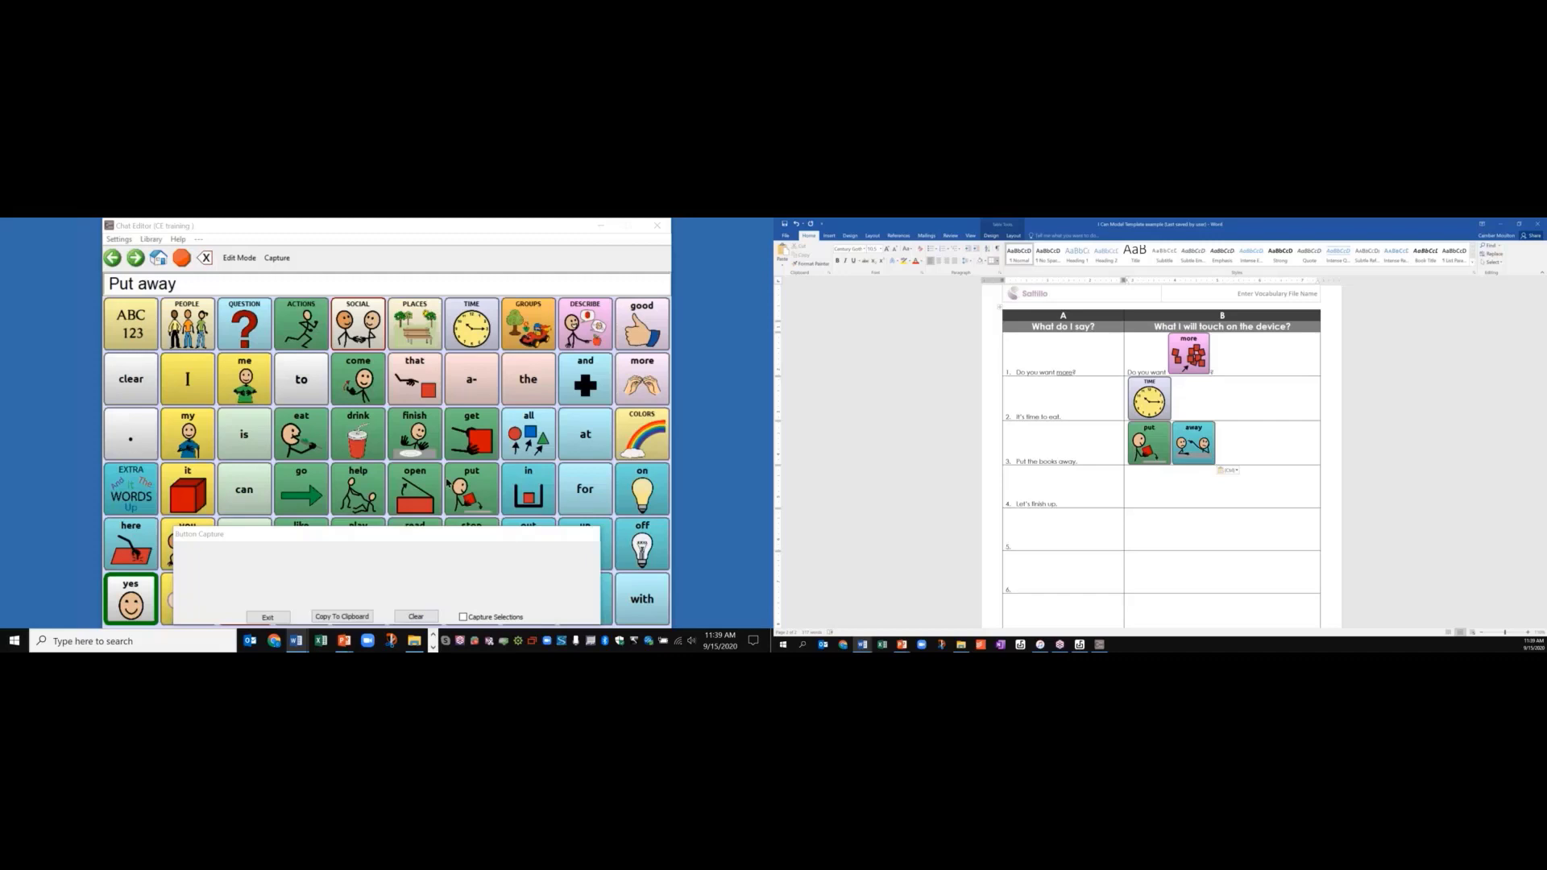
{"action": "left_click_drag", "start_coordinate": [453, 536], "coordinate": [465, 337]}
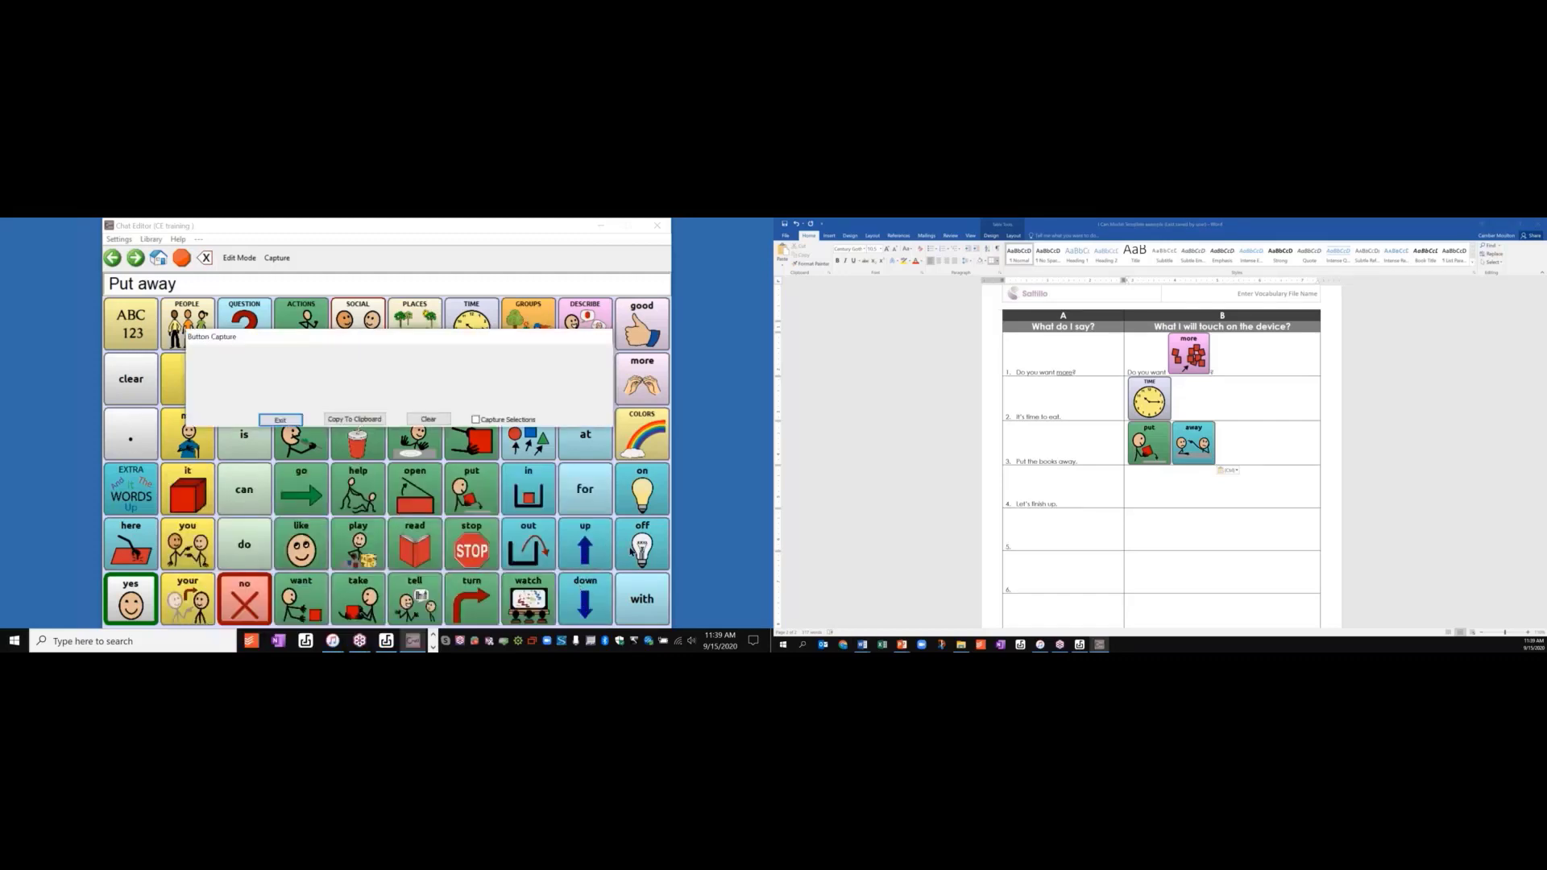
{"action": "left_click_drag", "start_coordinate": [424, 336], "coordinate": [500, 438]}
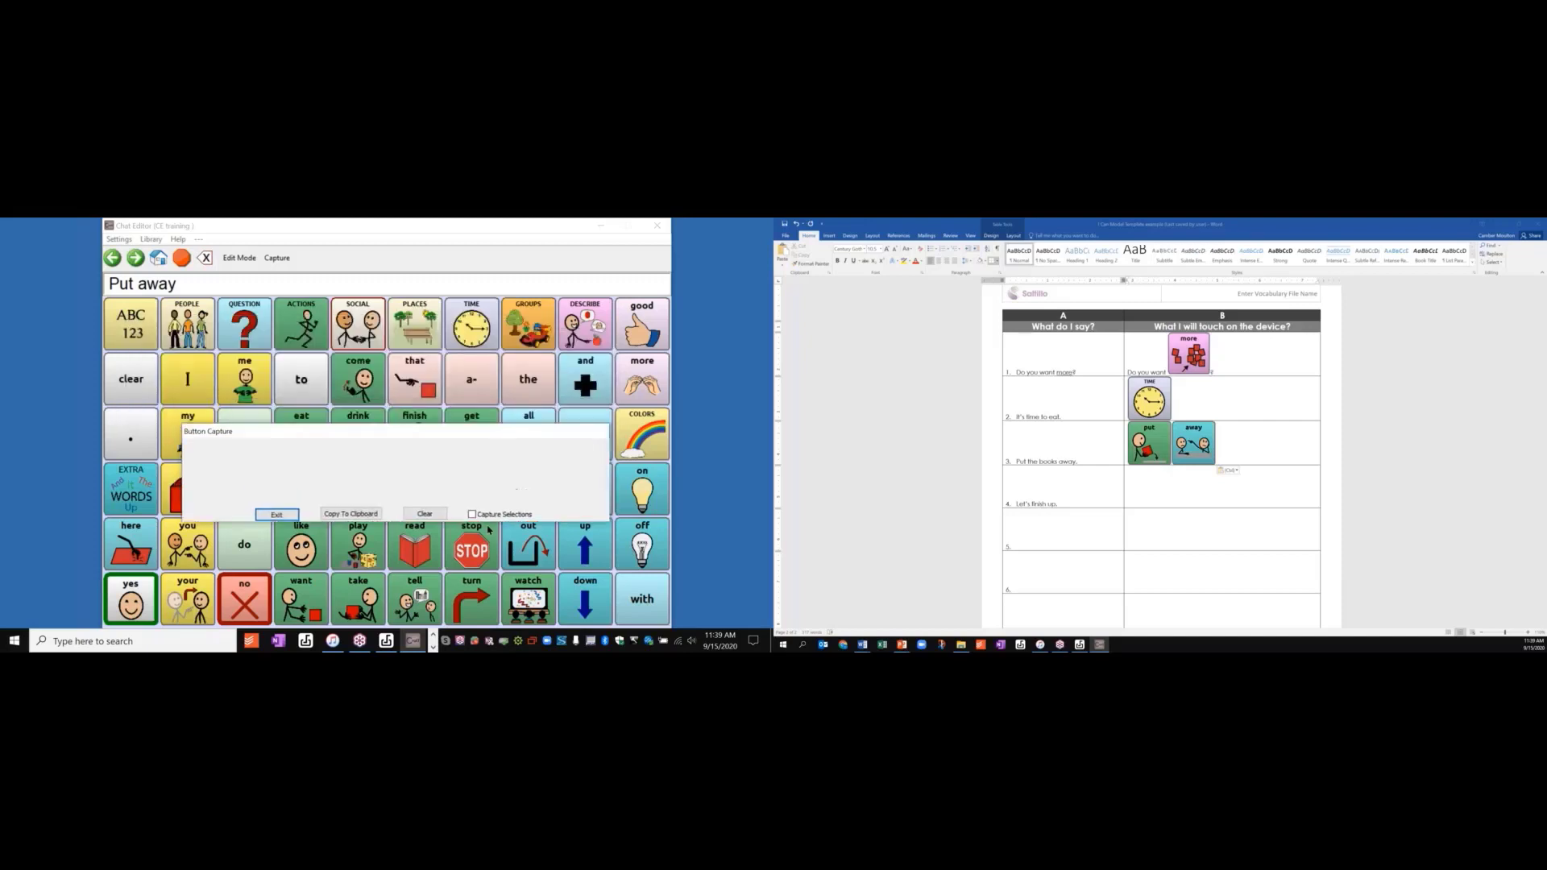
- Turn on Capture Selections, capture the GROUPS, BODY and arm buttons, and paste the sequence into column B of row 6
{"action": "left_click", "coordinate": [472, 514]}
{"action": "left_click", "coordinate": [522, 321]}
{"action": "left_click", "coordinate": [245, 371]}
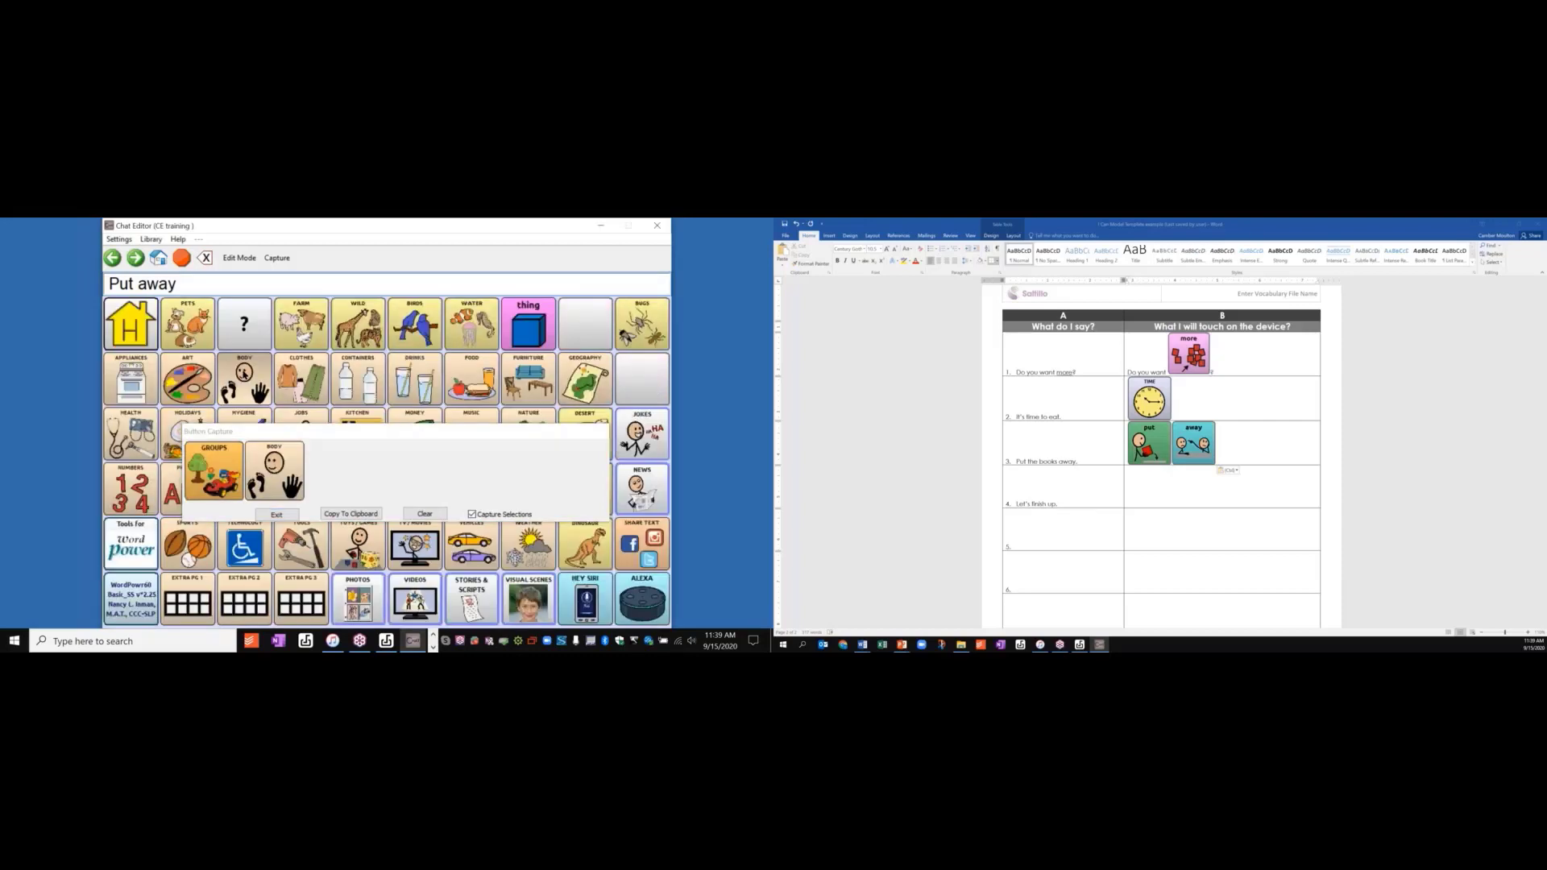
{"action": "left_click_drag", "start_coordinate": [405, 427], "coordinate": [411, 277]}
{"action": "left_click", "coordinate": [288, 493]}
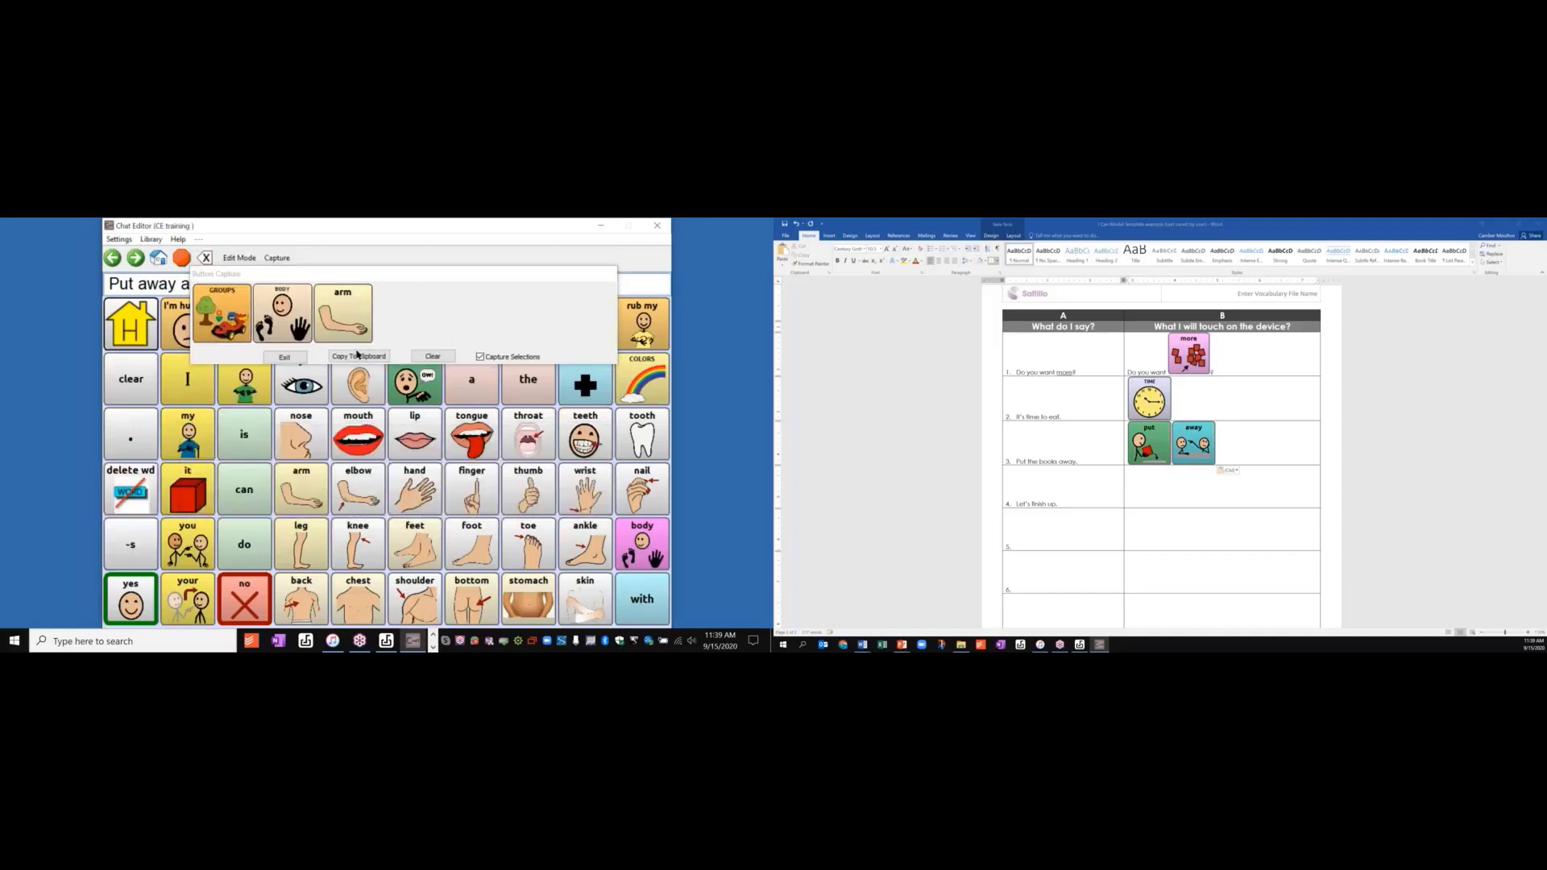
{"action": "left_click", "coordinate": [358, 357]}
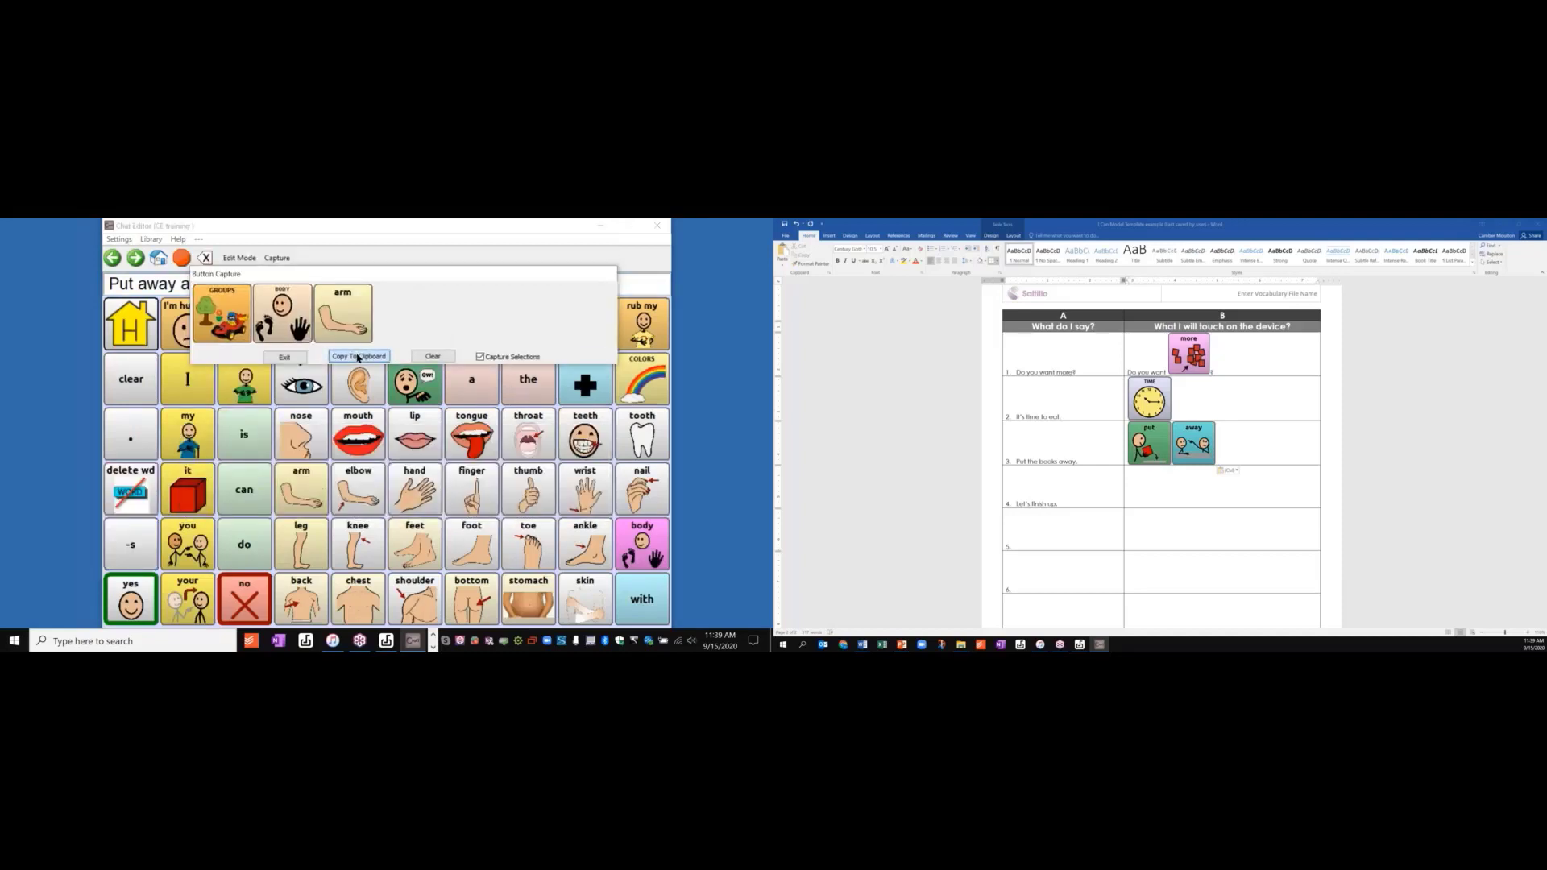
{"action": "right_click", "coordinate": [1148, 574]}
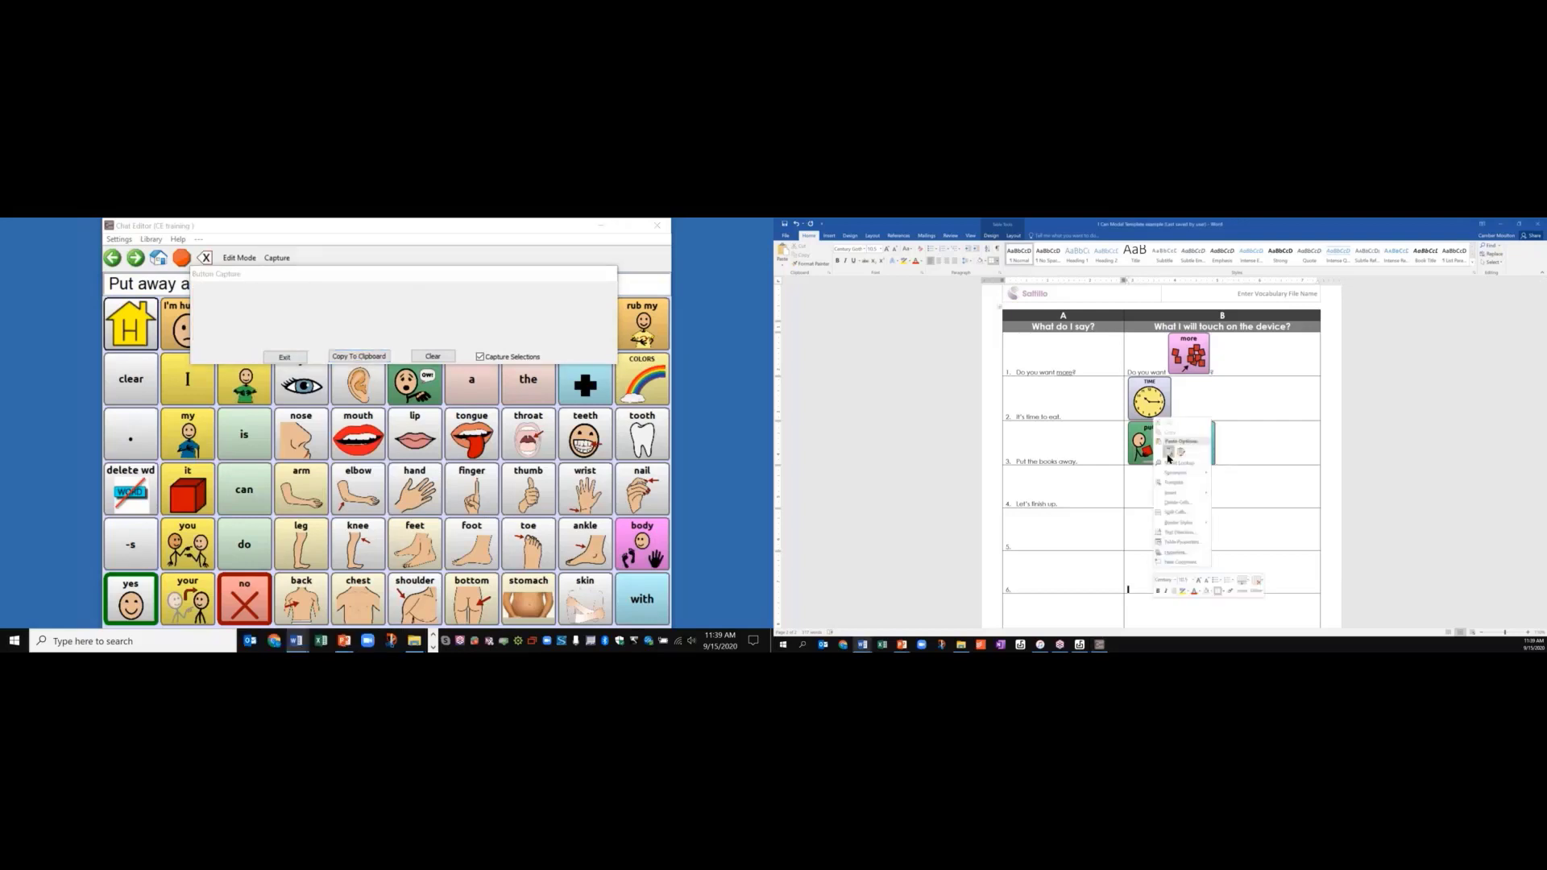
{"action": "left_click", "coordinate": [1170, 461]}
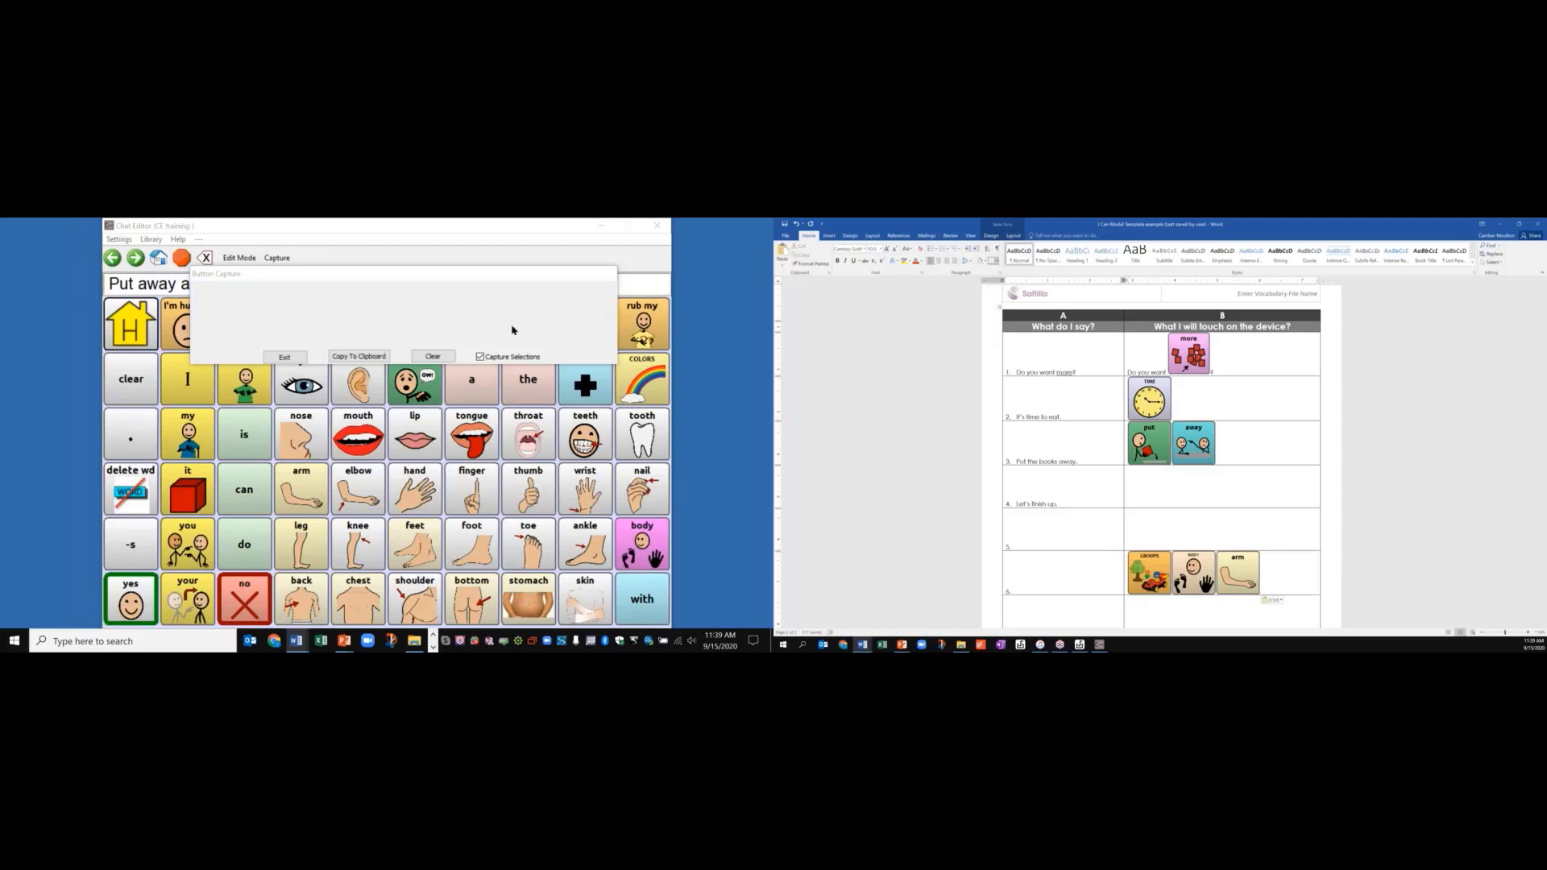
- Turn off Capture Selections and return to the vocabulary's home page
{"action": "left_click", "coordinate": [480, 356]}
{"action": "left_click", "coordinate": [129, 325]}
{"action": "left_click", "coordinate": [599, 280]}
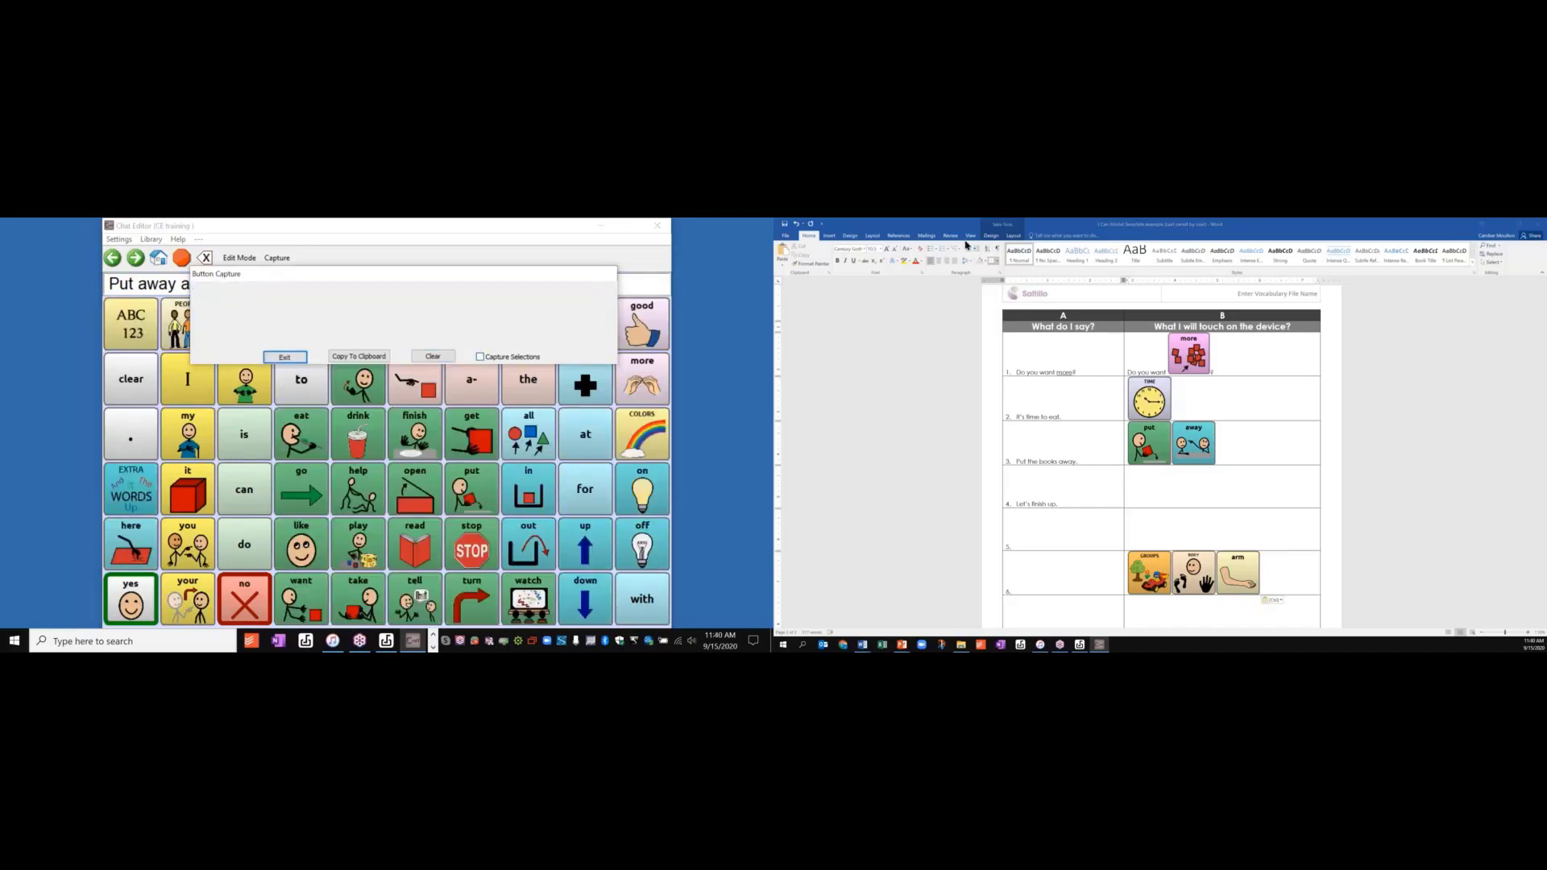
- Bring the Word document back to the I Can Model instructions, exit Button Capture and clear the message "Put away arm" in Chat Editor
{"action": "scroll", "coordinate": [1250, 465], "scroll_direction": "down", "scroll_amount": 2}
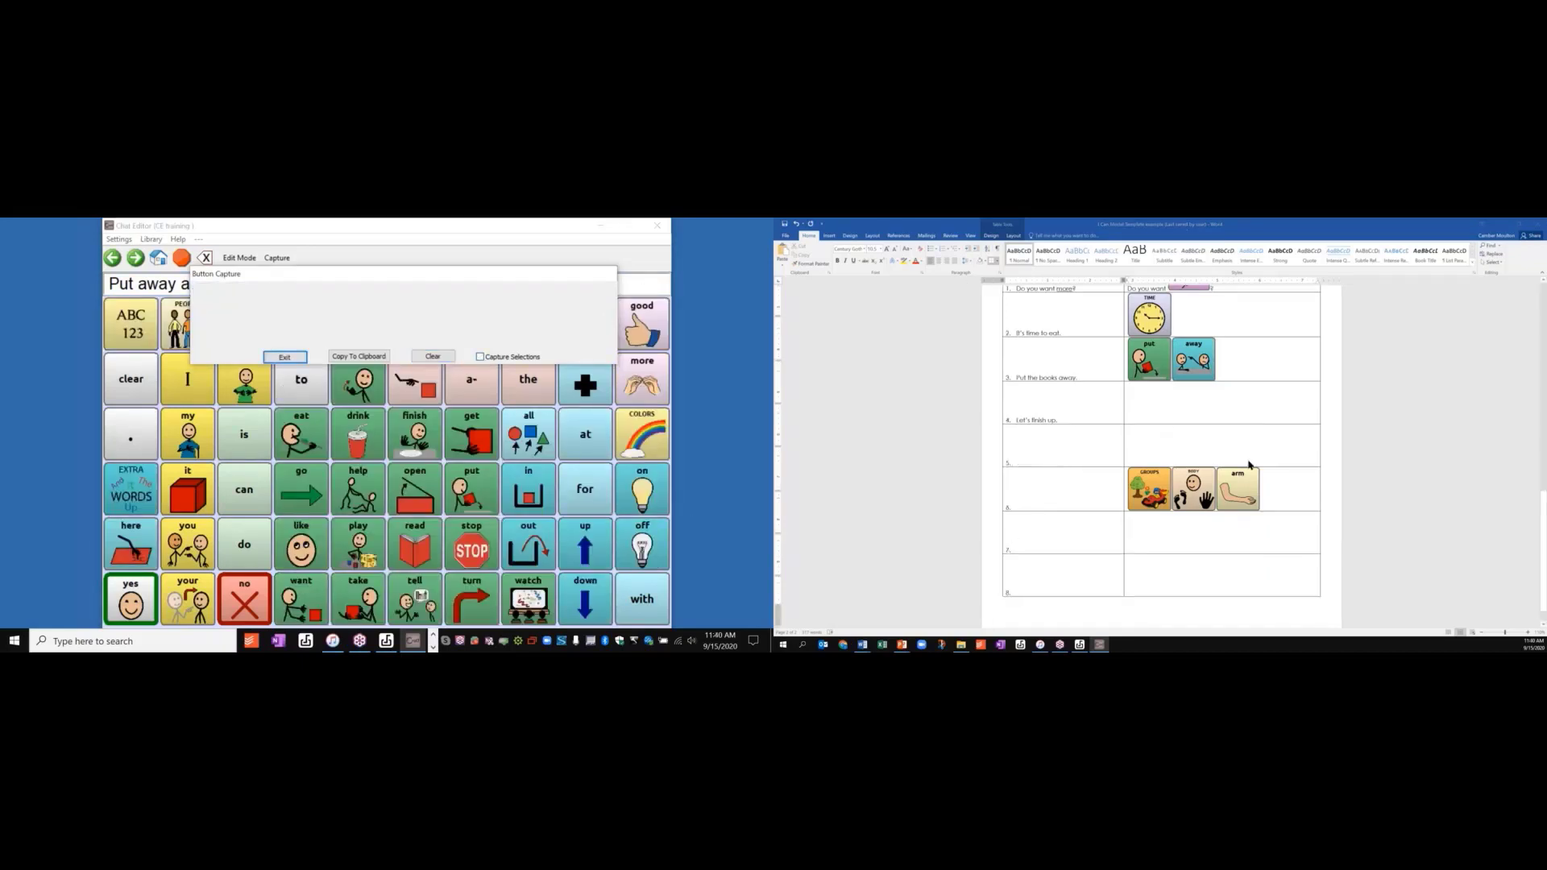
{"action": "scroll", "coordinate": [1251, 466], "scroll_direction": "up", "scroll_amount": 4}
{"action": "scroll", "coordinate": [1249, 466], "scroll_direction": "up", "scroll_amount": 3}
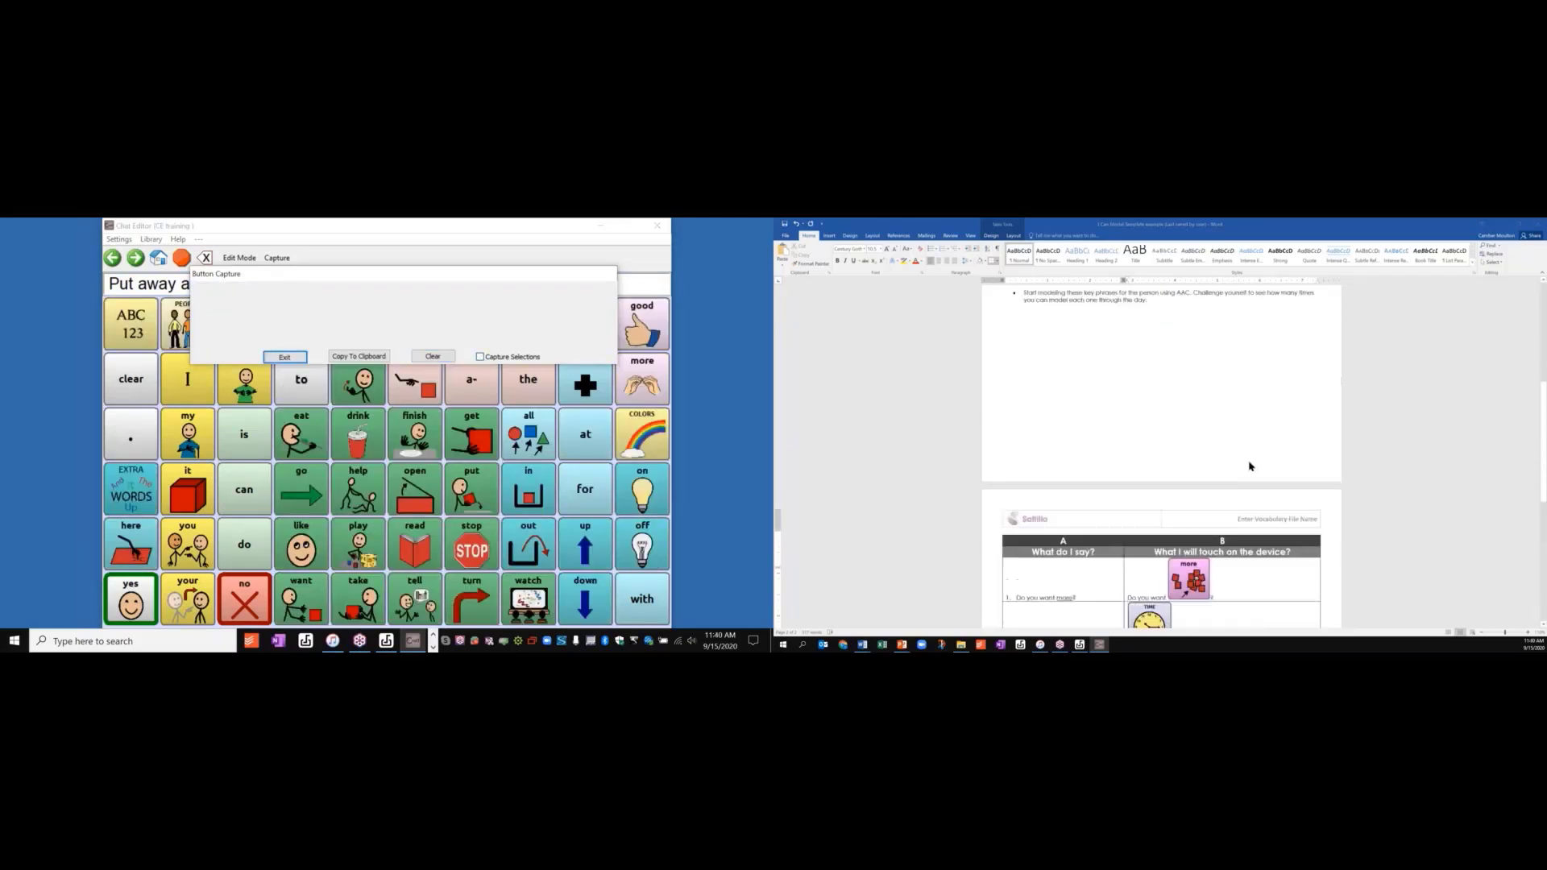
{"action": "scroll", "coordinate": [1250, 466], "scroll_direction": "up", "scroll_amount": 3}
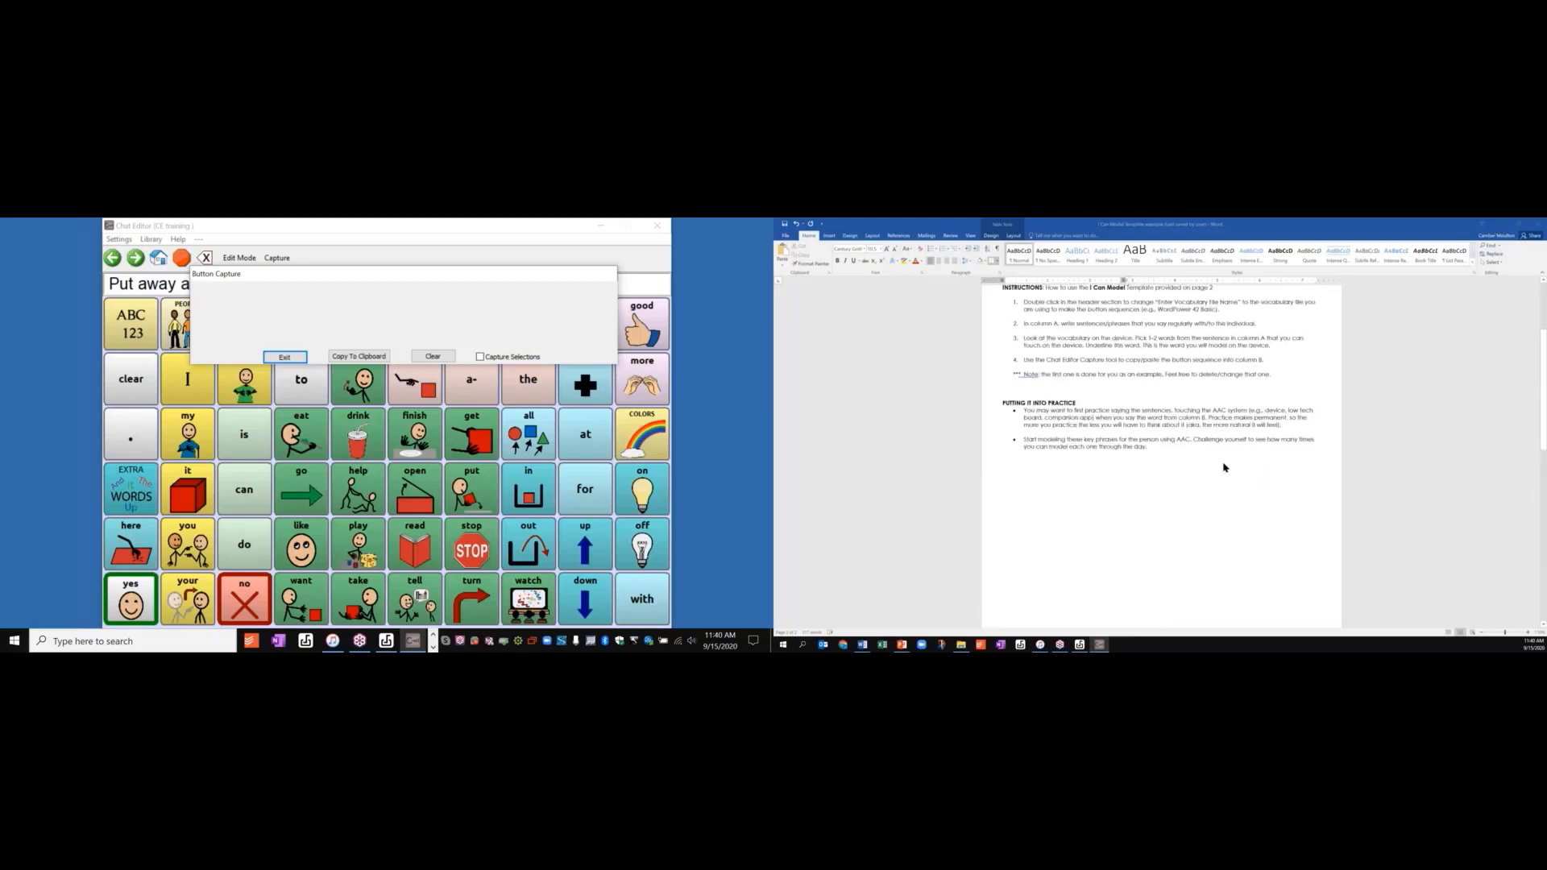
{"action": "scroll", "coordinate": [1224, 468], "scroll_direction": "up", "scroll_amount": 3}
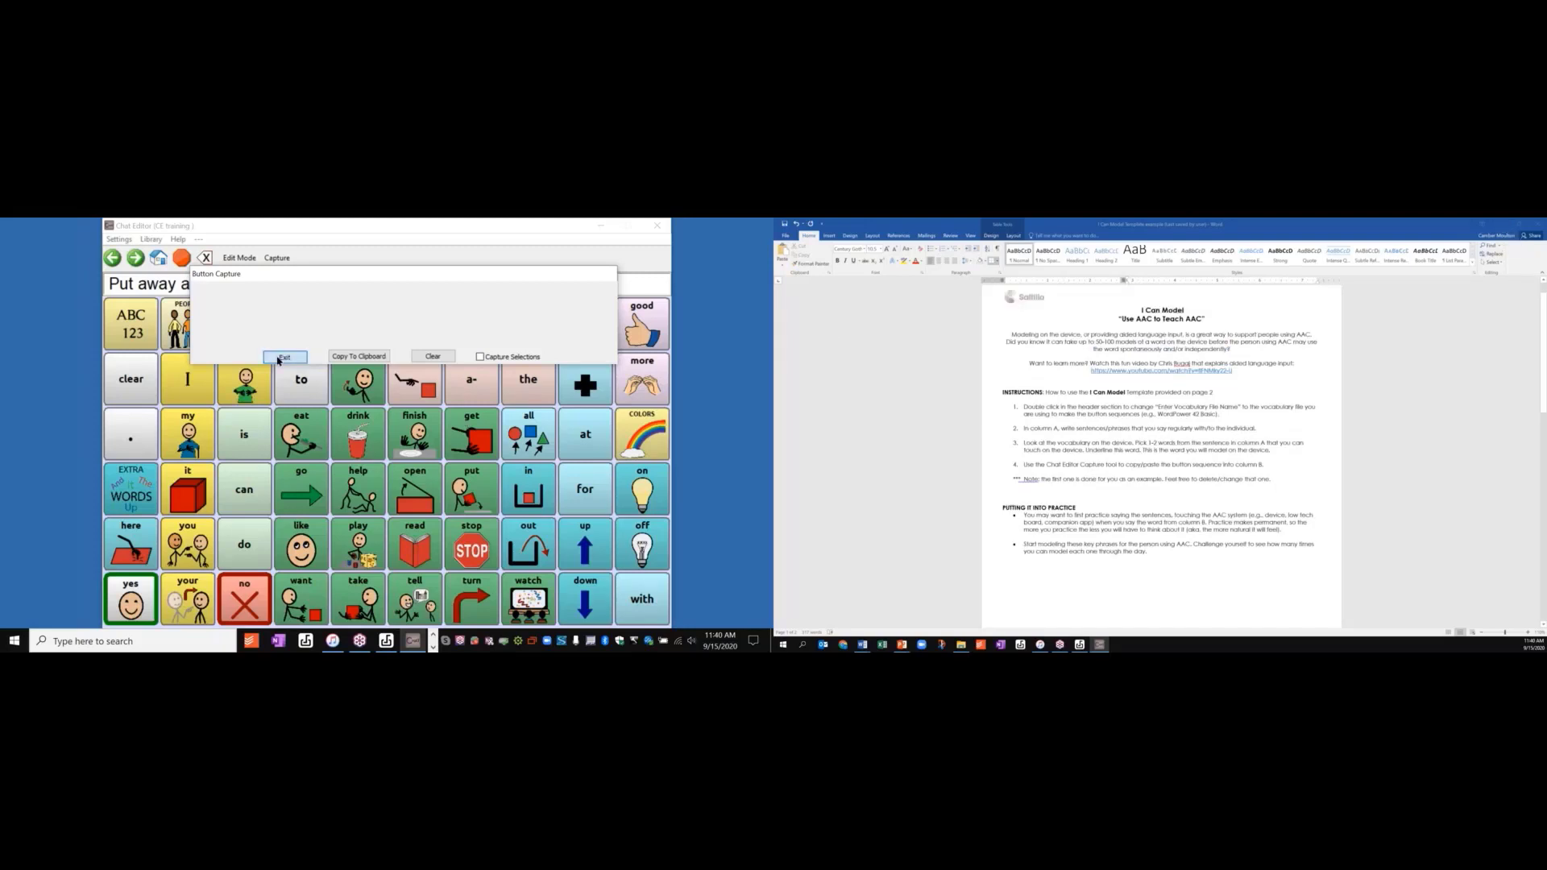
{"action": "left_click", "coordinate": [284, 357]}
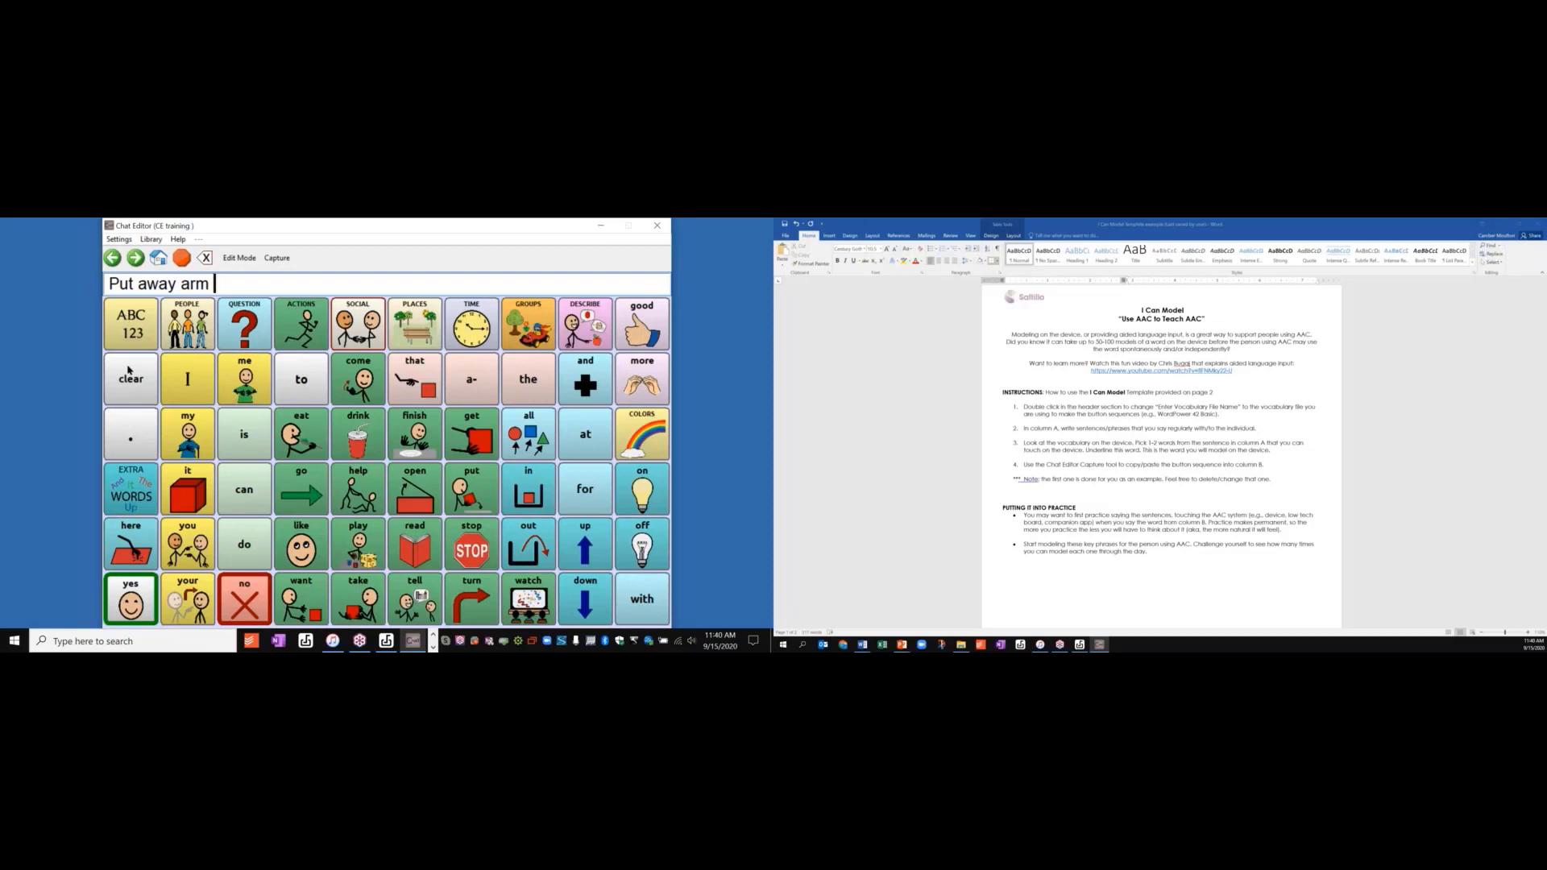
{"action": "left_click", "coordinate": [129, 370]}
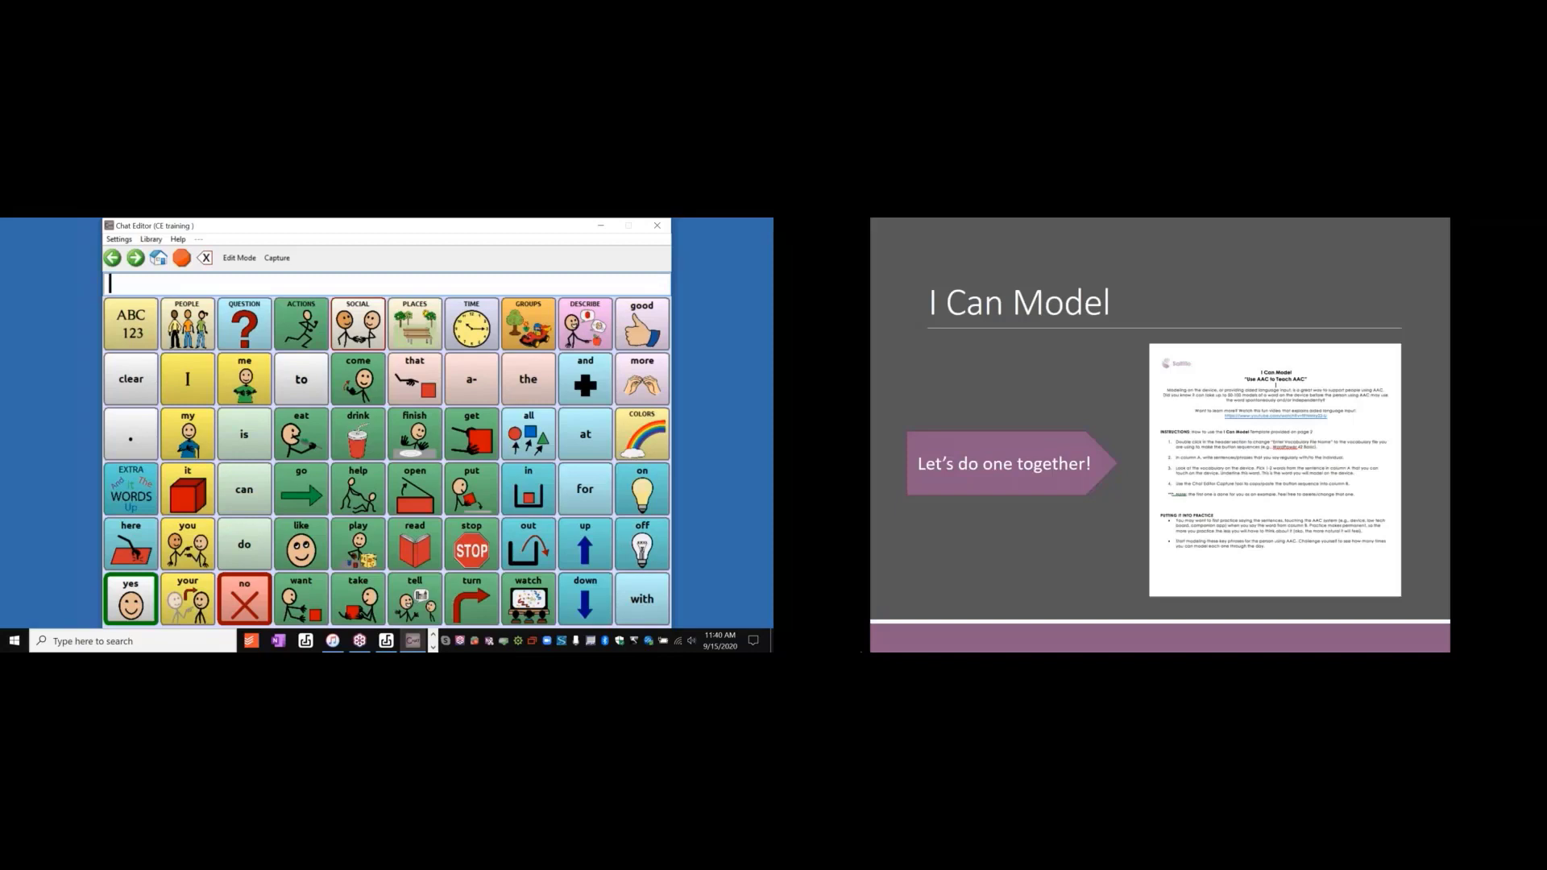
- Advance the presentation through the I Can Model sample and Overview of Options to the Flash Cards slide
{"action": "left_click", "coordinate": [893, 644]}
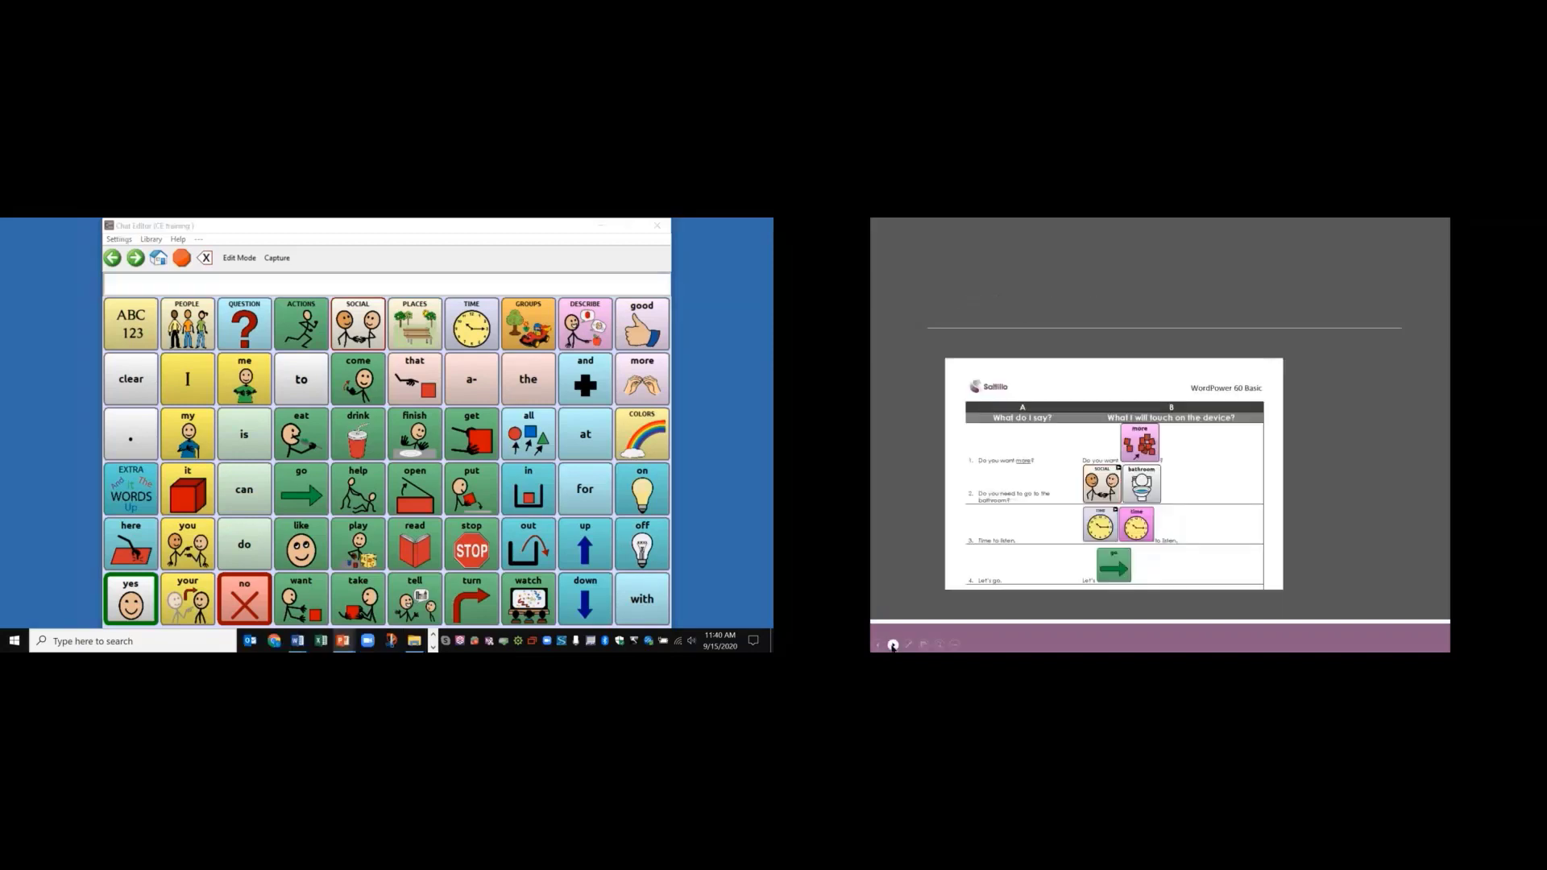
{"action": "left_click", "coordinate": [893, 645]}
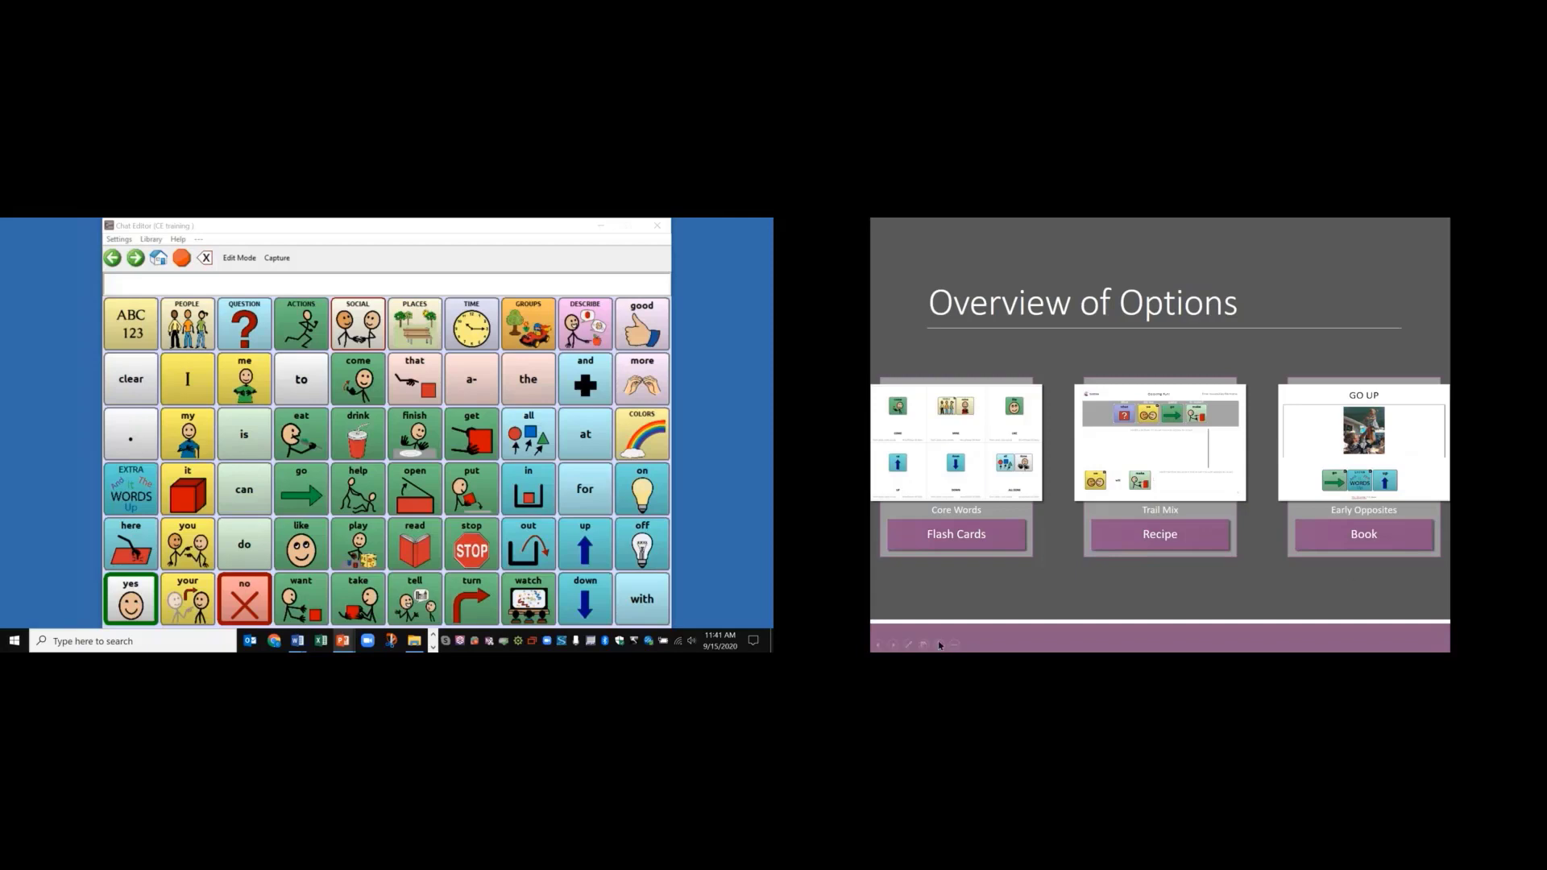
{"action": "left_click", "coordinate": [894, 645]}
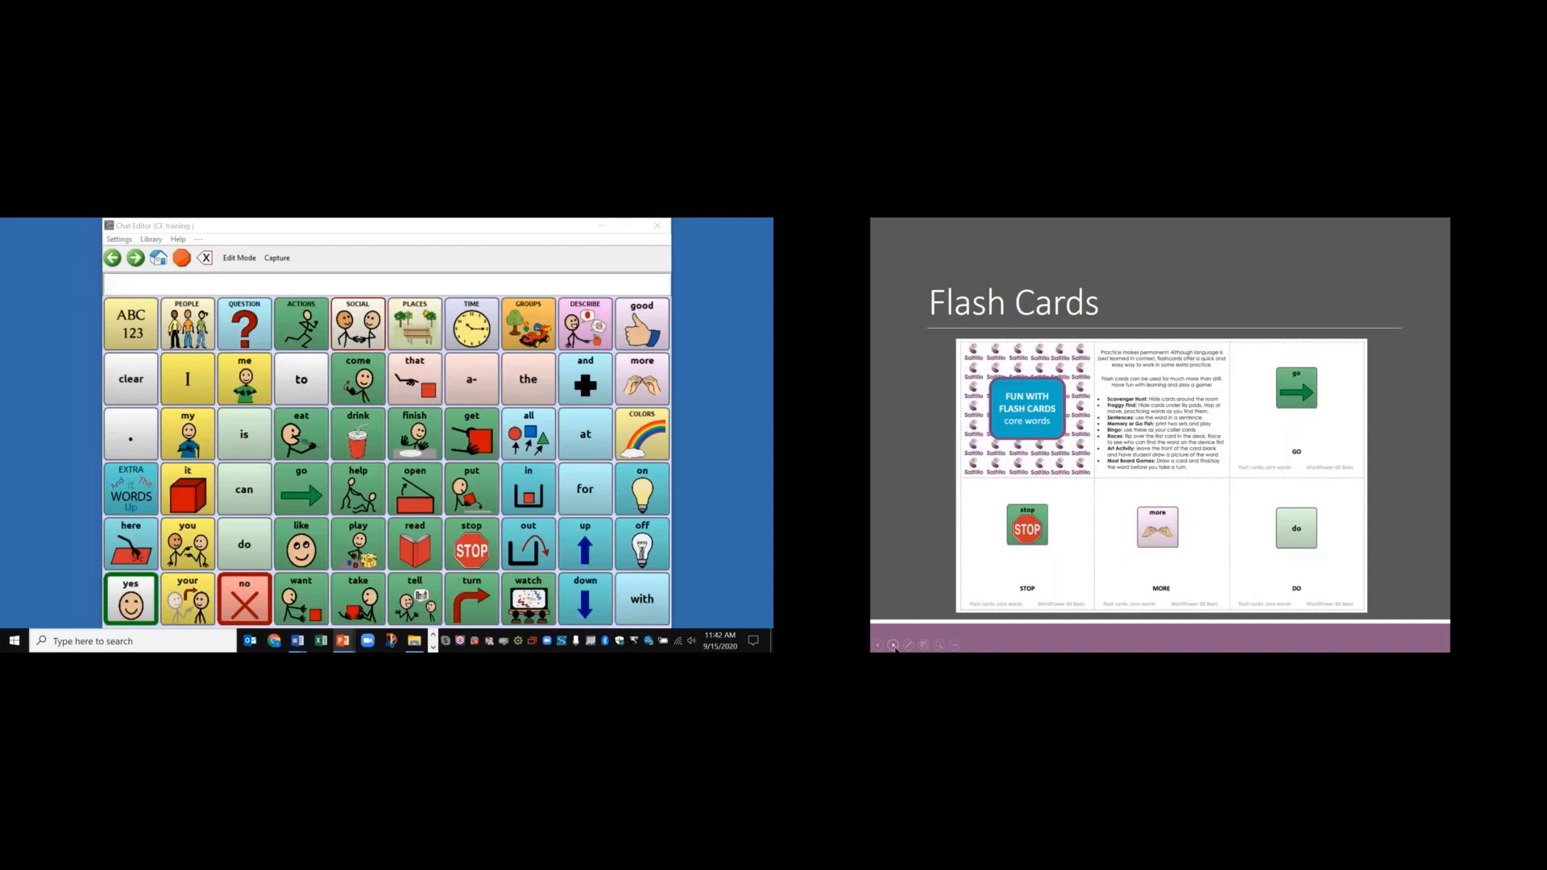
{"action": "left_click", "coordinate": [894, 645]}
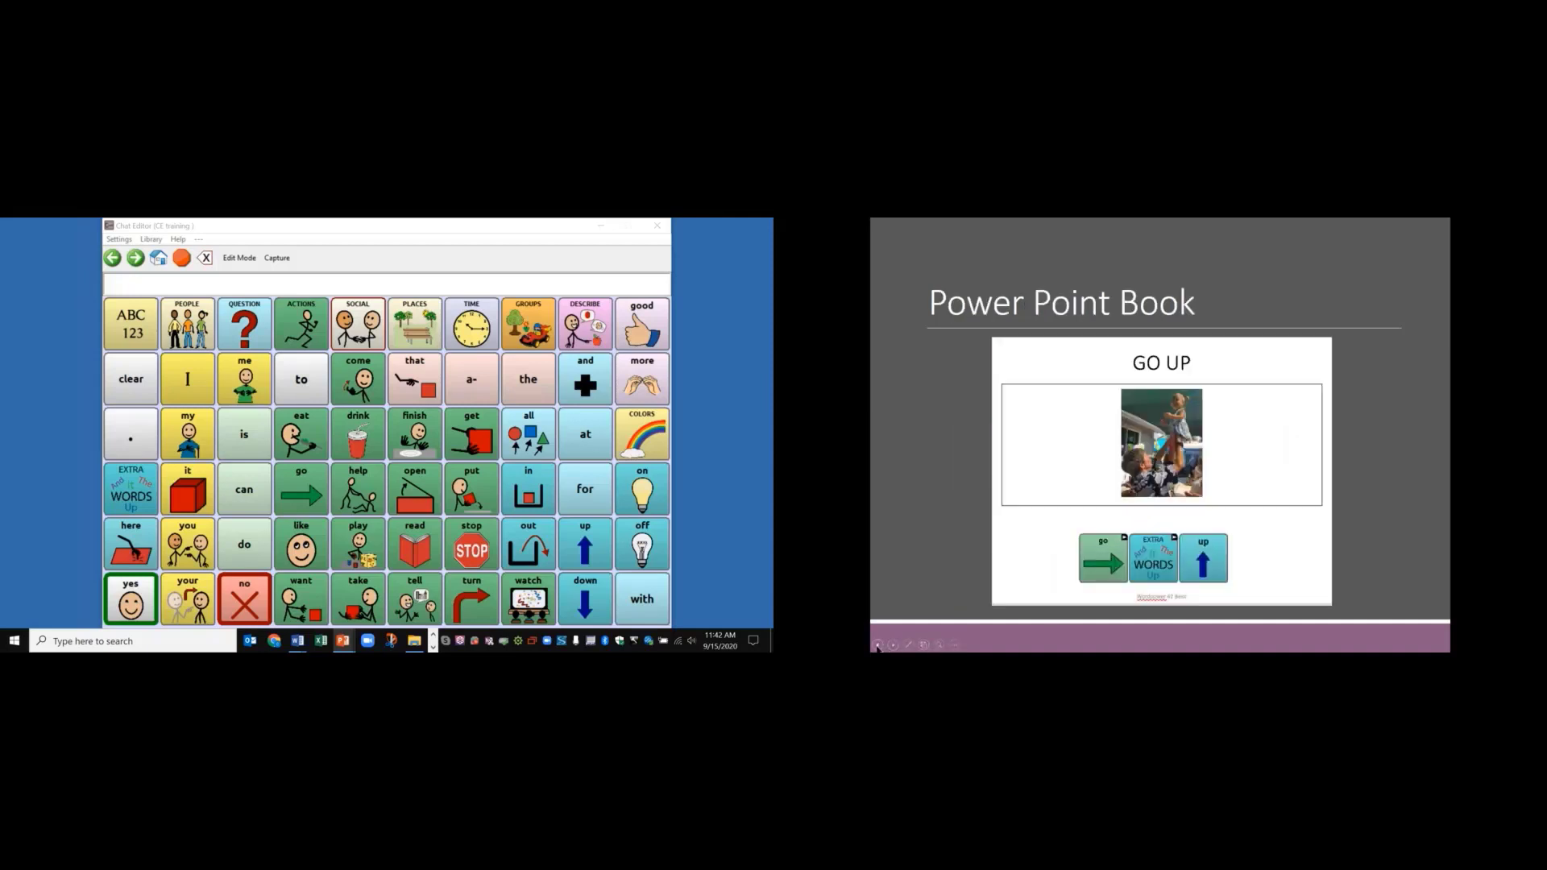
{"action": "left_click", "coordinate": [879, 645]}
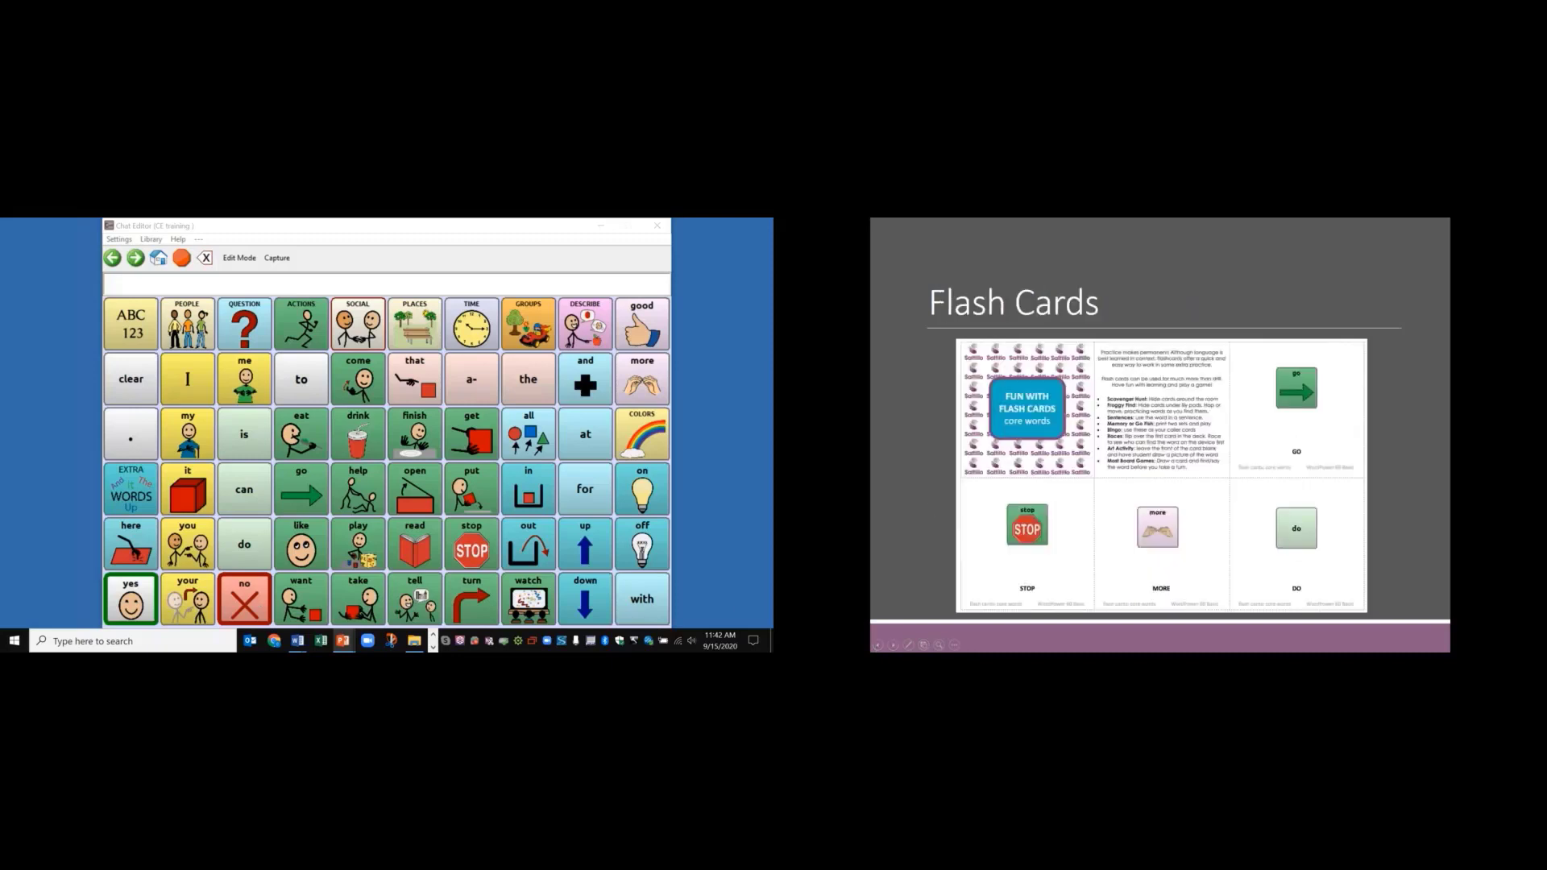
- Switch to the Fun with Flash Cards Word document, then capture the stop button with Button Capture and copy it to the clipboard
{"action": "left_click", "coordinate": [296, 642]}
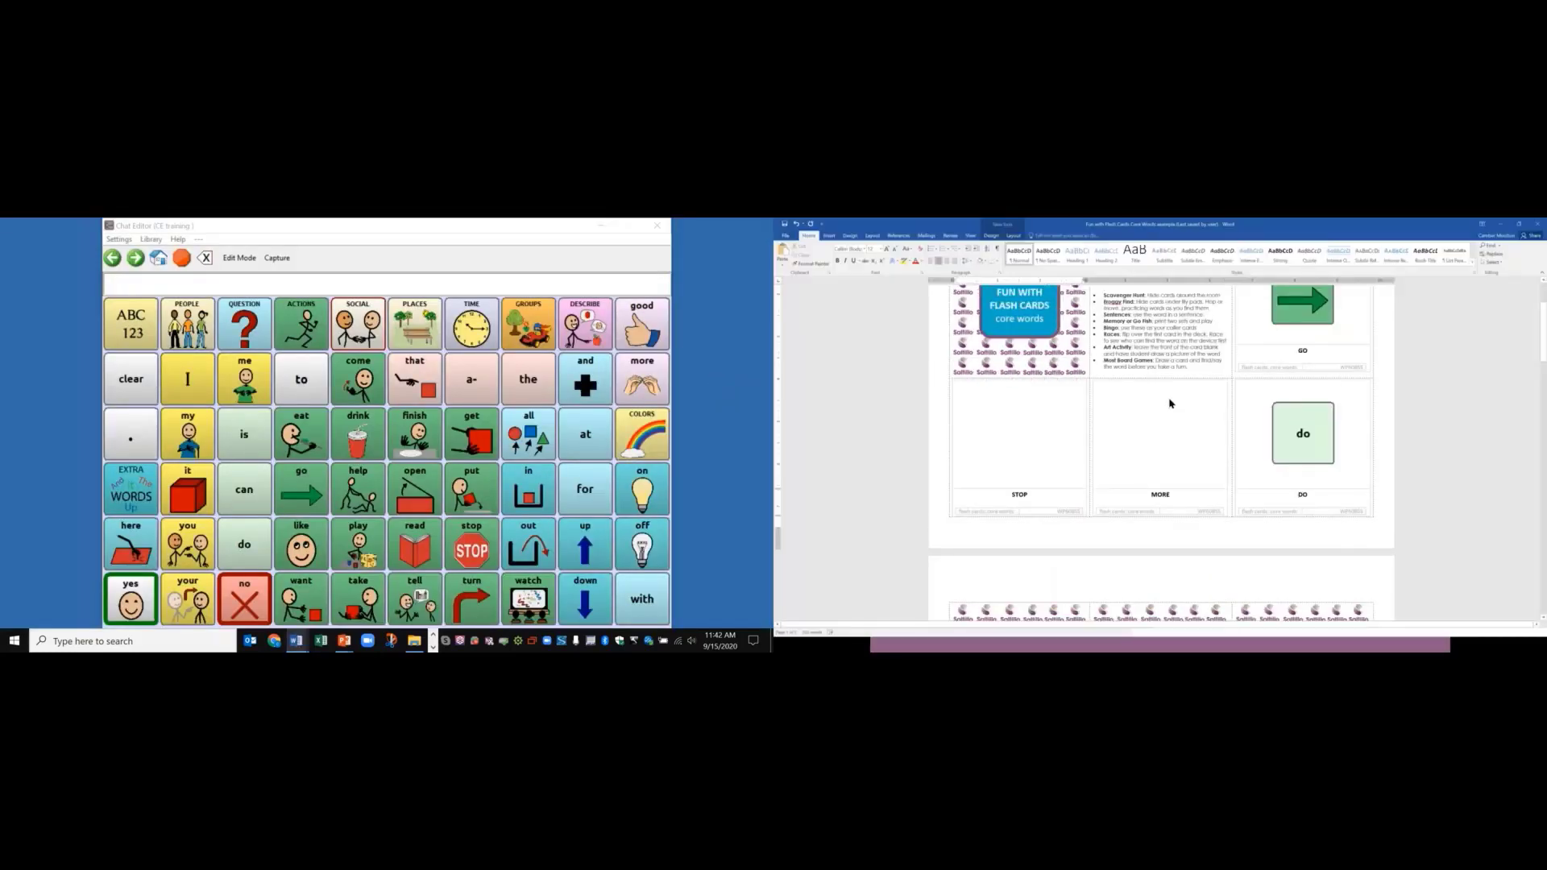
{"action": "scroll", "coordinate": [1170, 403], "scroll_direction": "up", "scroll_amount": 3}
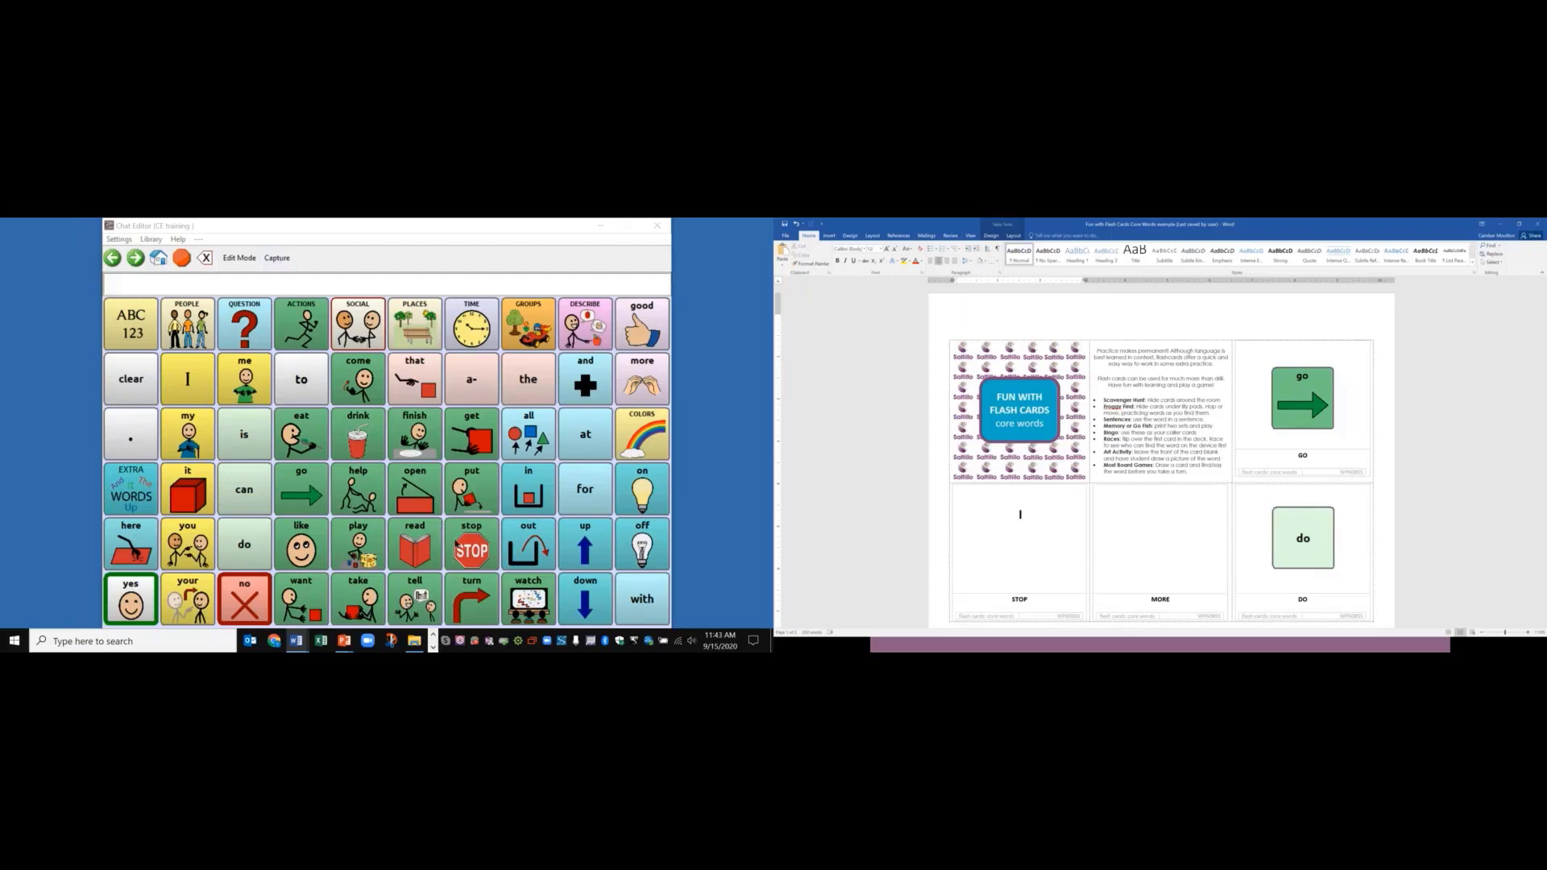
{"action": "left_click", "coordinate": [275, 258]}
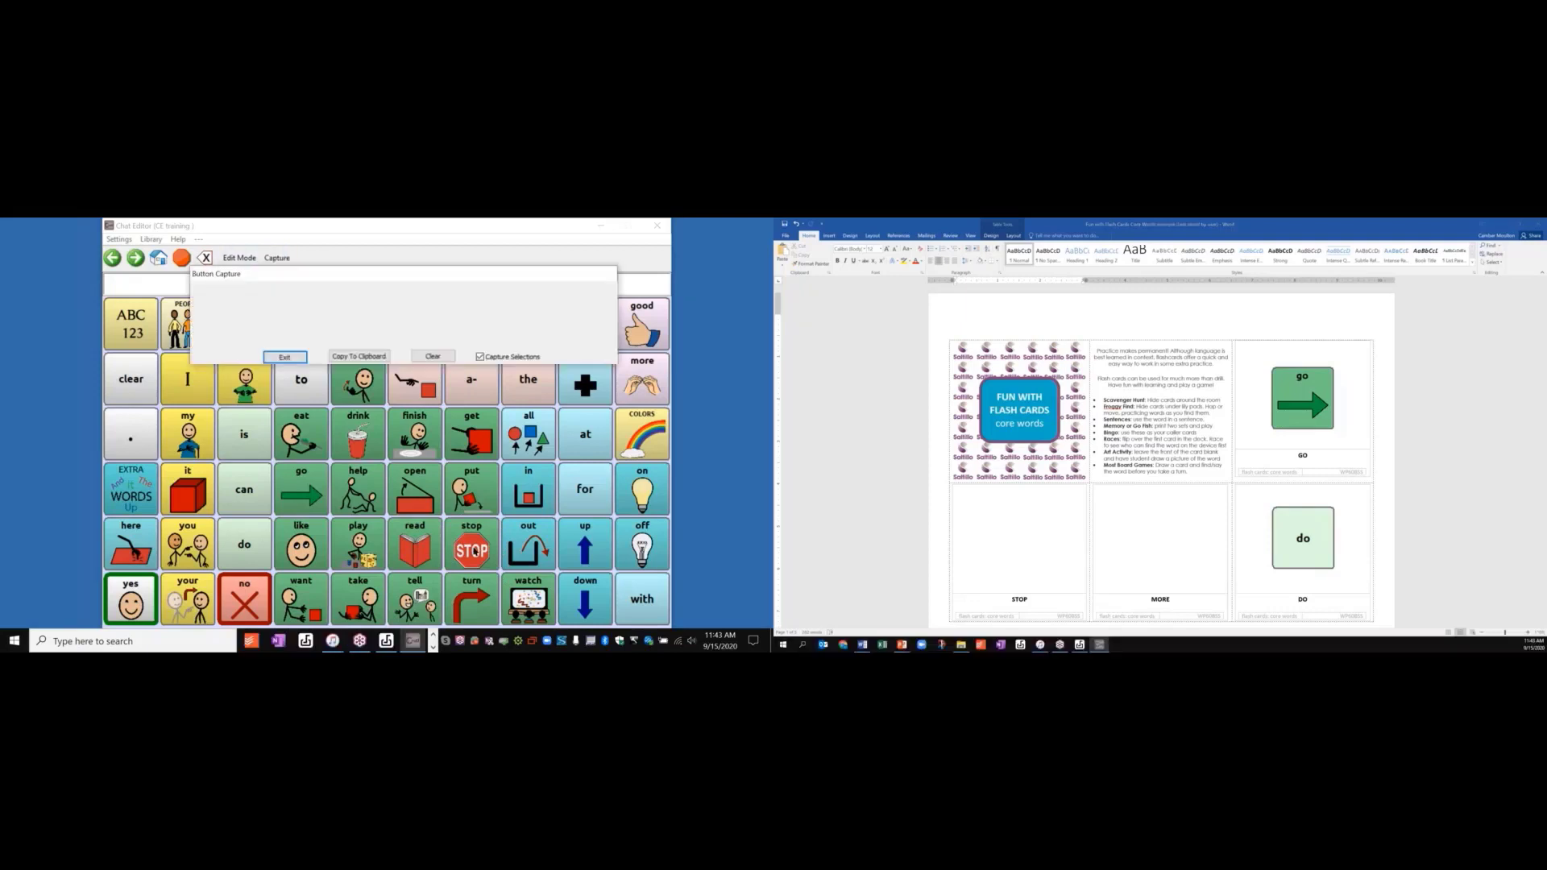
{"action": "left_click", "coordinate": [471, 551]}
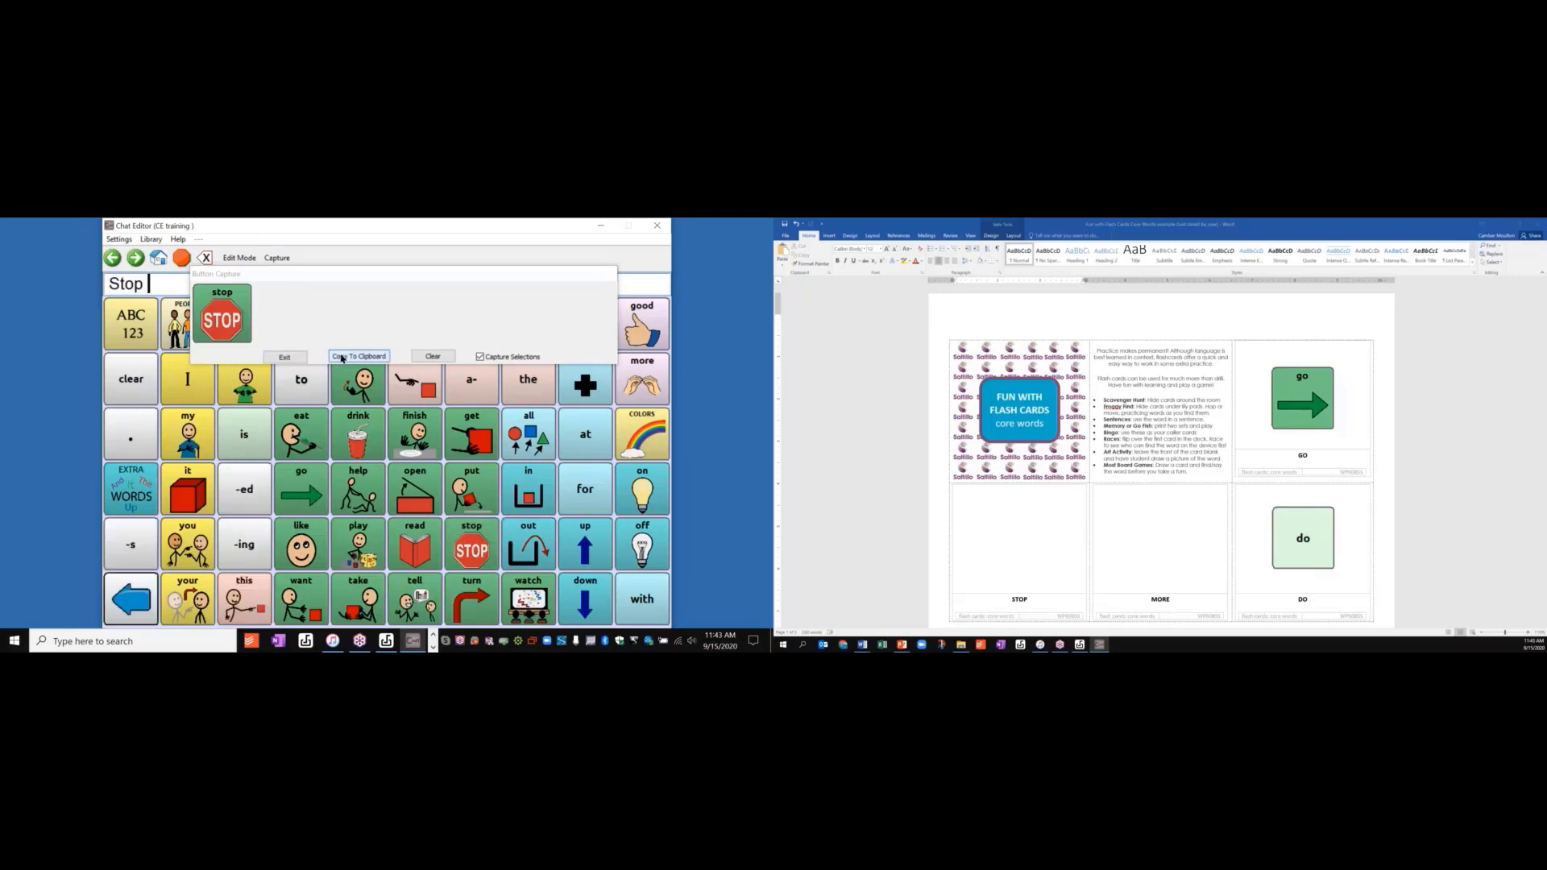
{"action": "left_click", "coordinate": [342, 357]}
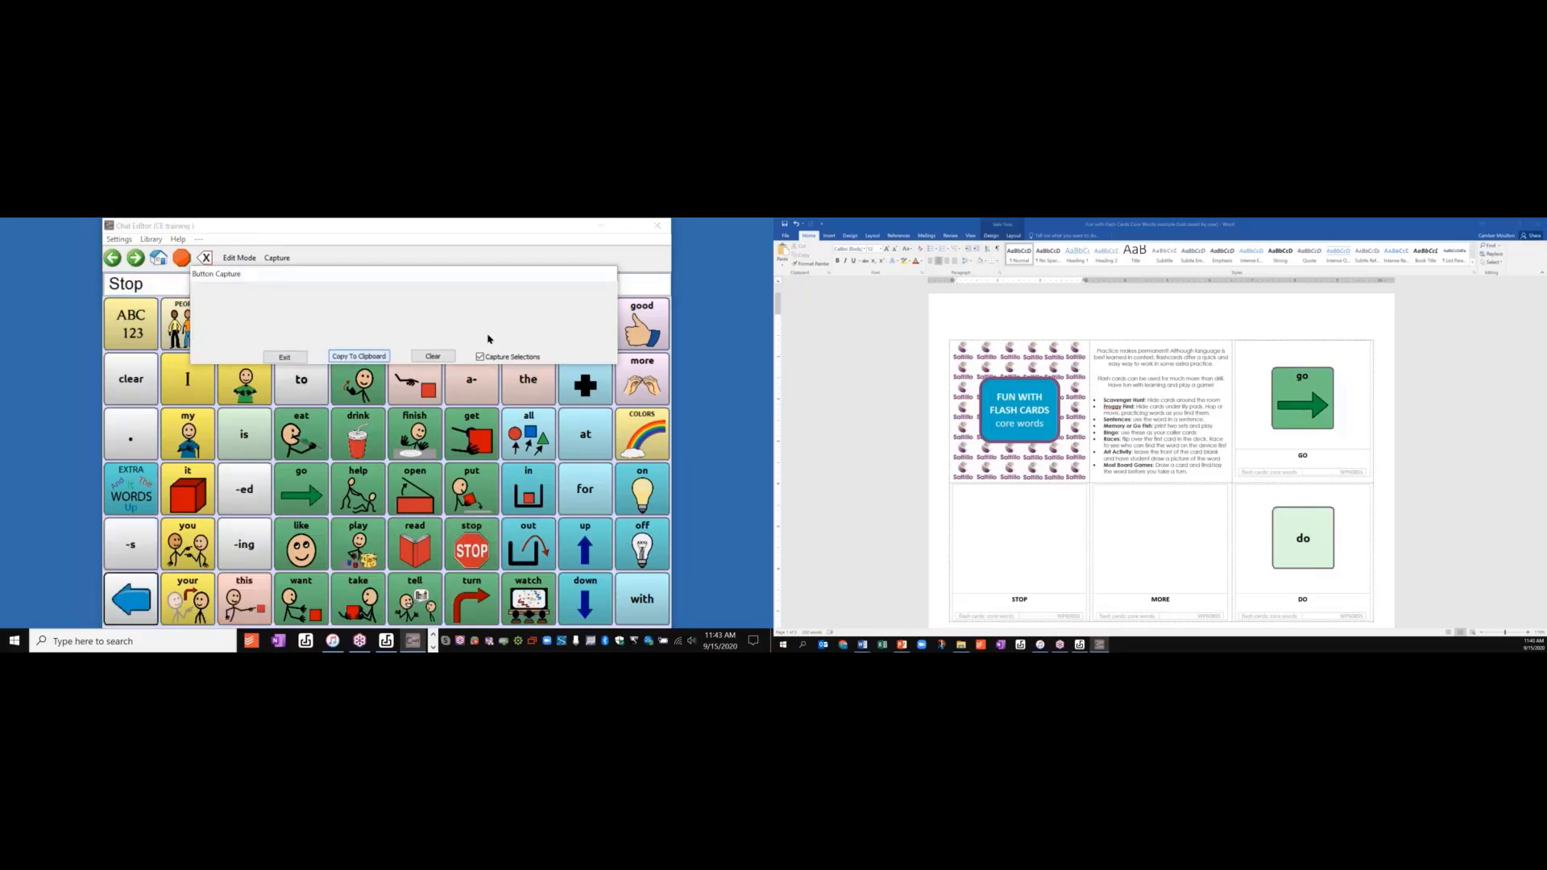
- Paste the captured stop button into the STOP card and enlarge it to match the go and do pictures
{"action": "left_click", "coordinate": [1007, 530]}
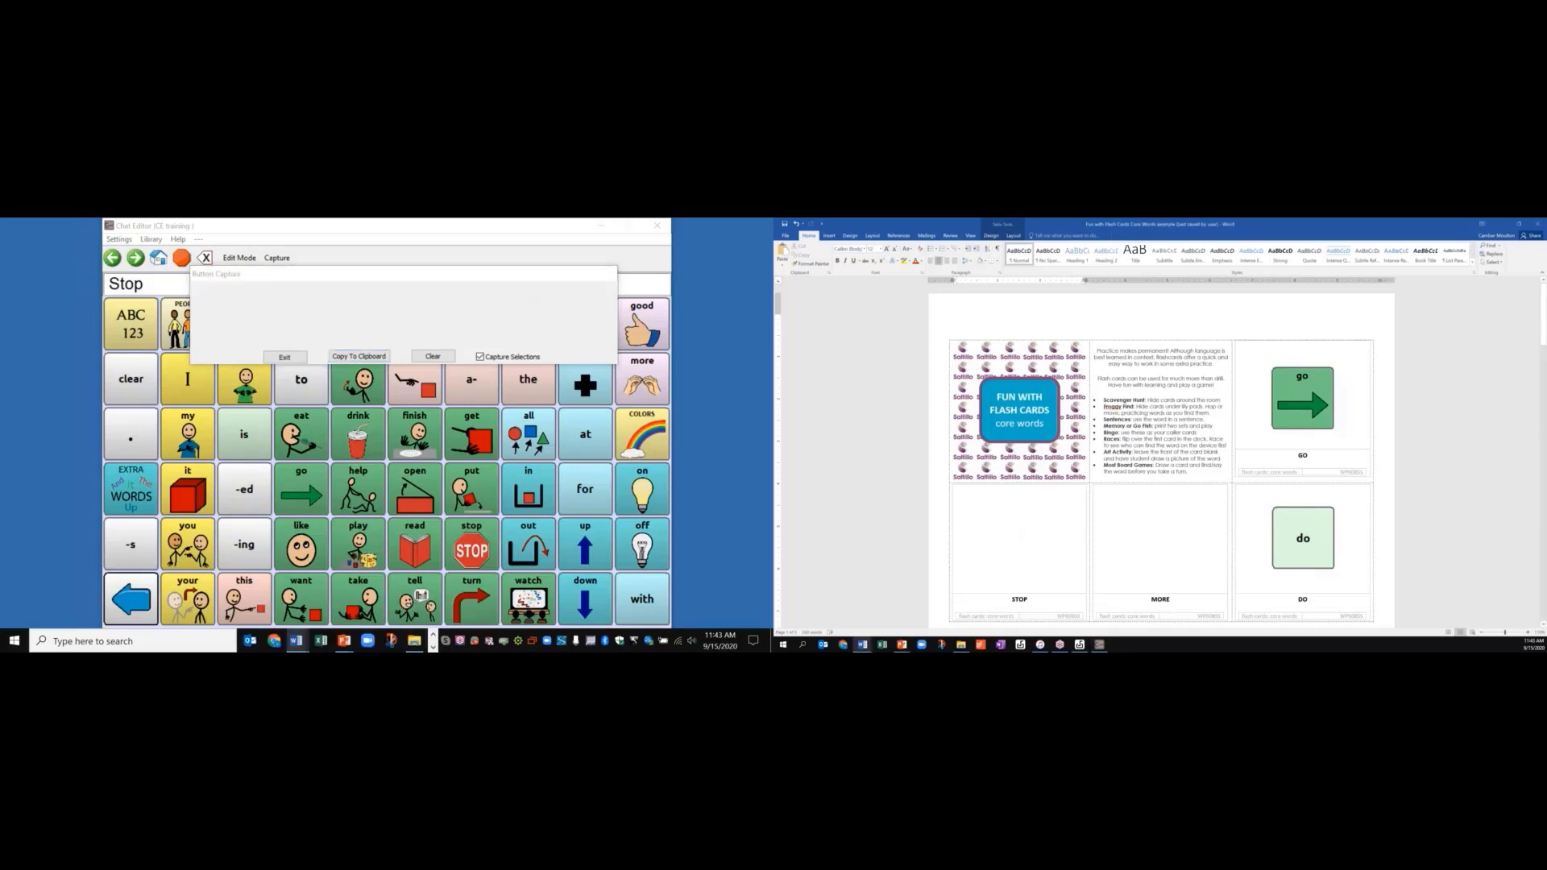
{"action": "right_click", "coordinate": [1020, 514]}
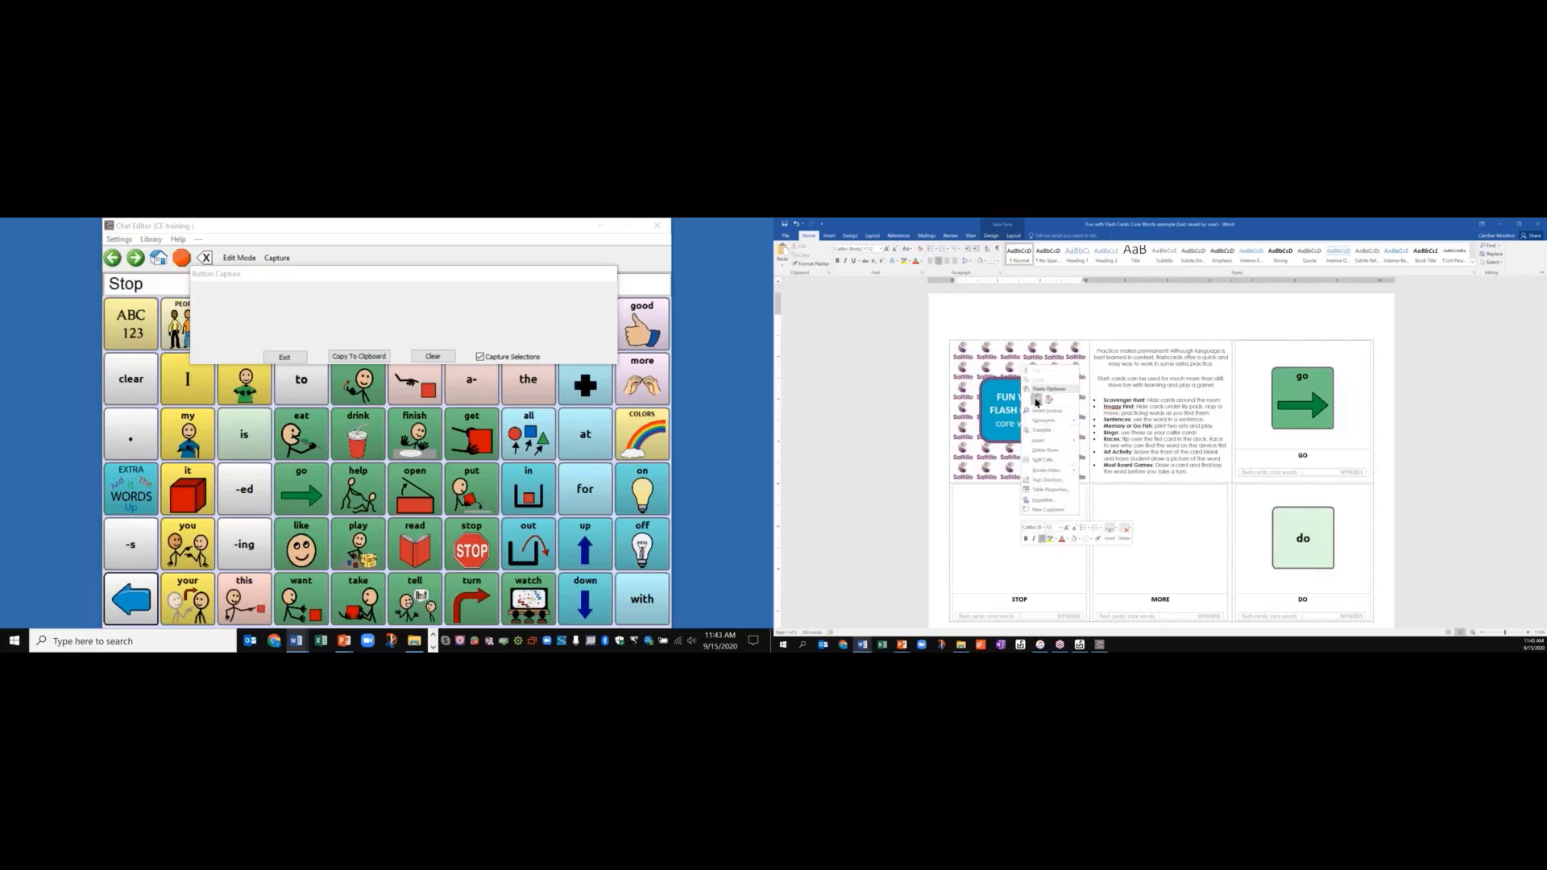
{"action": "left_click", "coordinate": [1036, 401]}
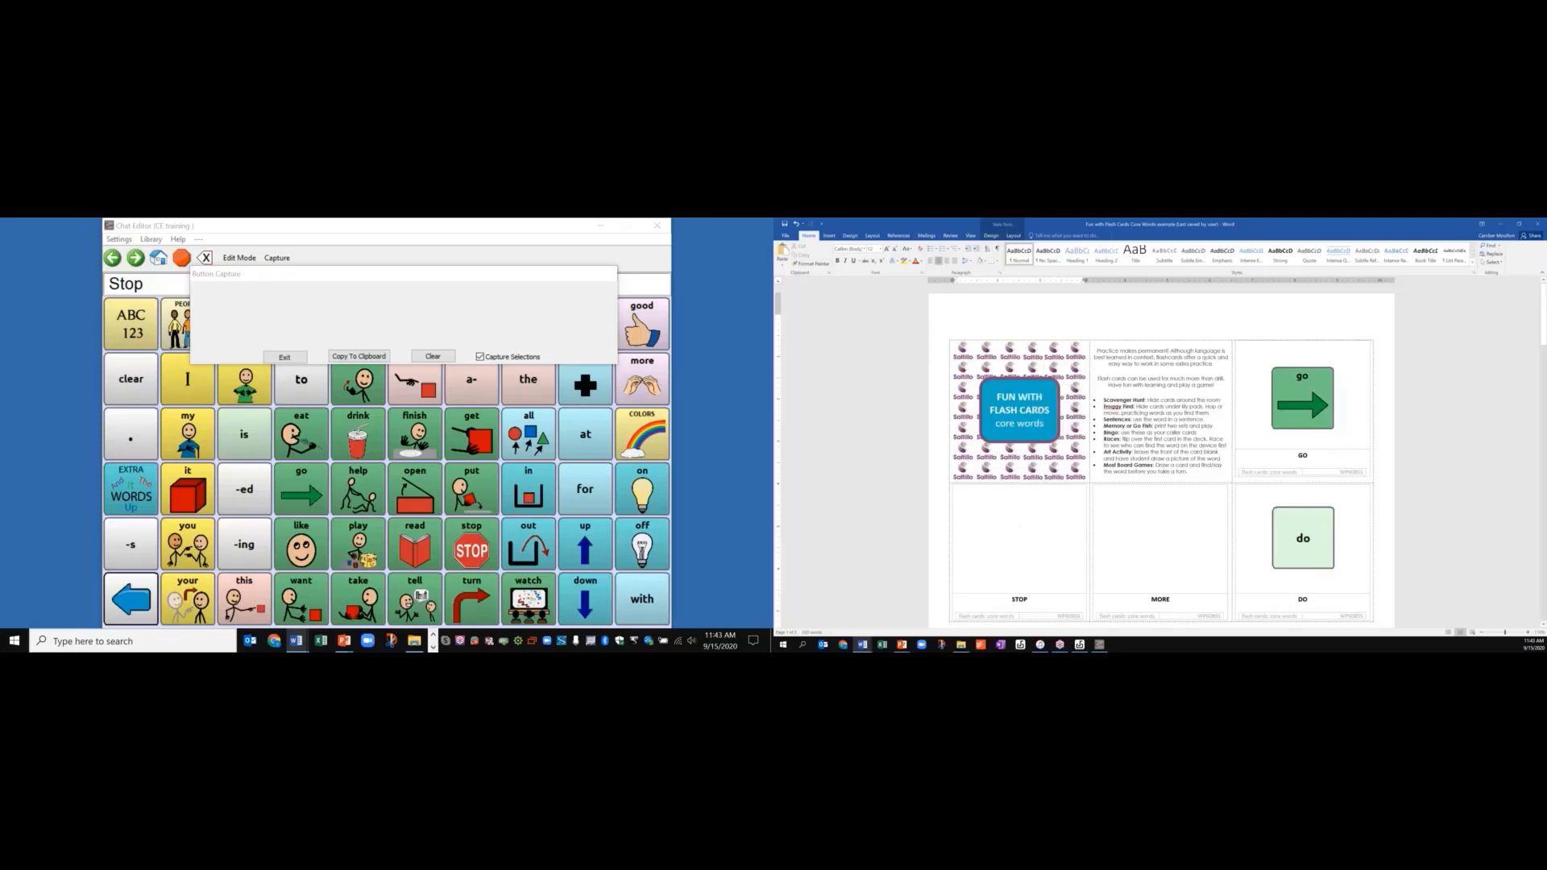
{"action": "left_click", "coordinate": [1029, 538]}
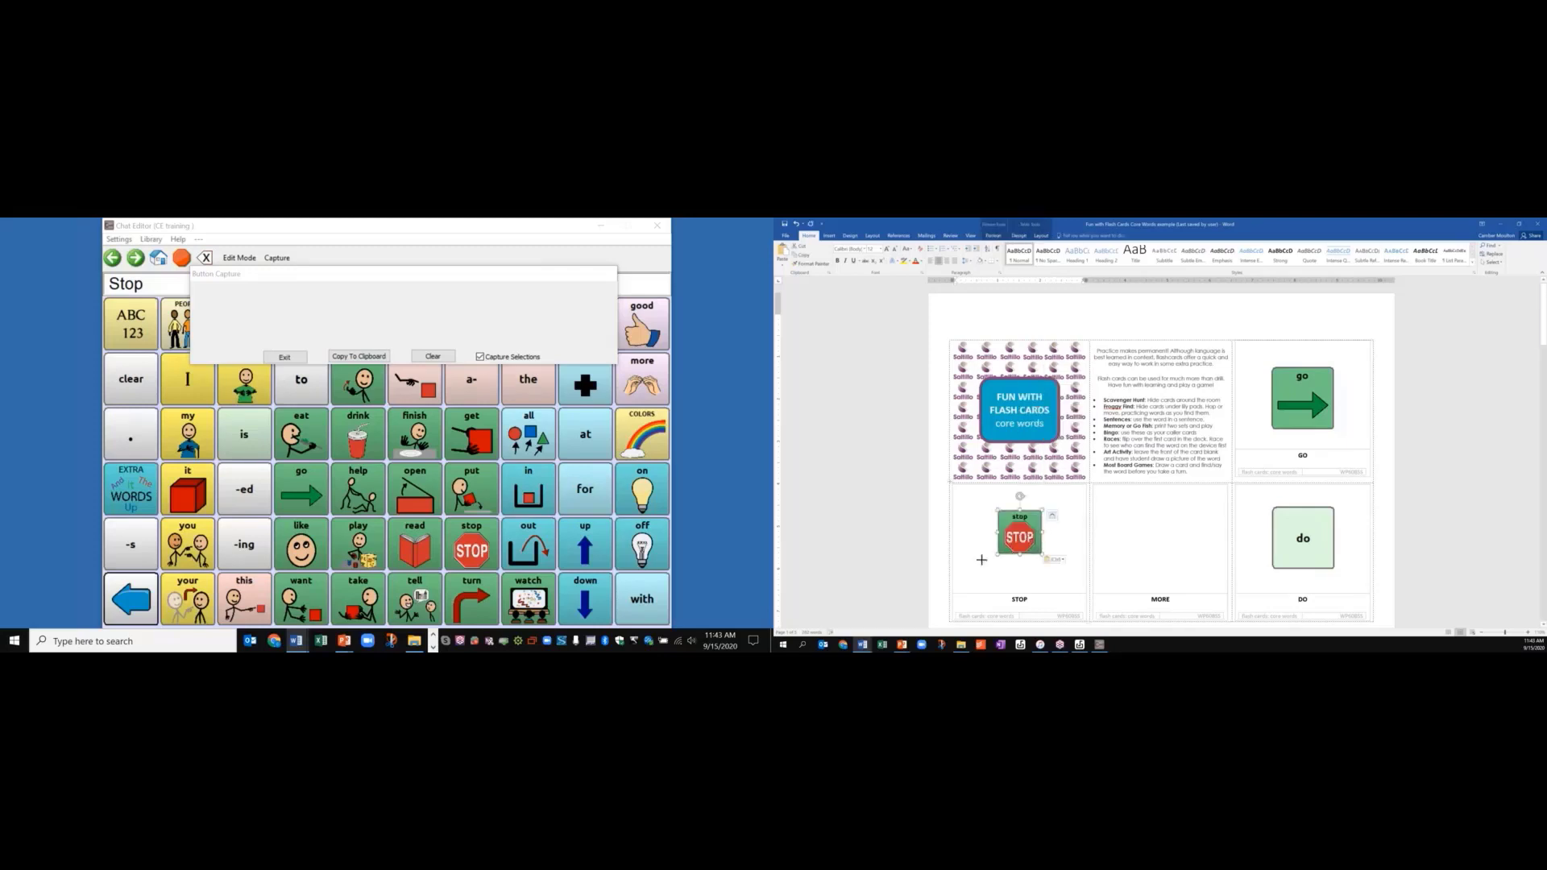
{"action": "left_click_drag", "start_coordinate": [981, 560], "coordinate": [966, 565]}
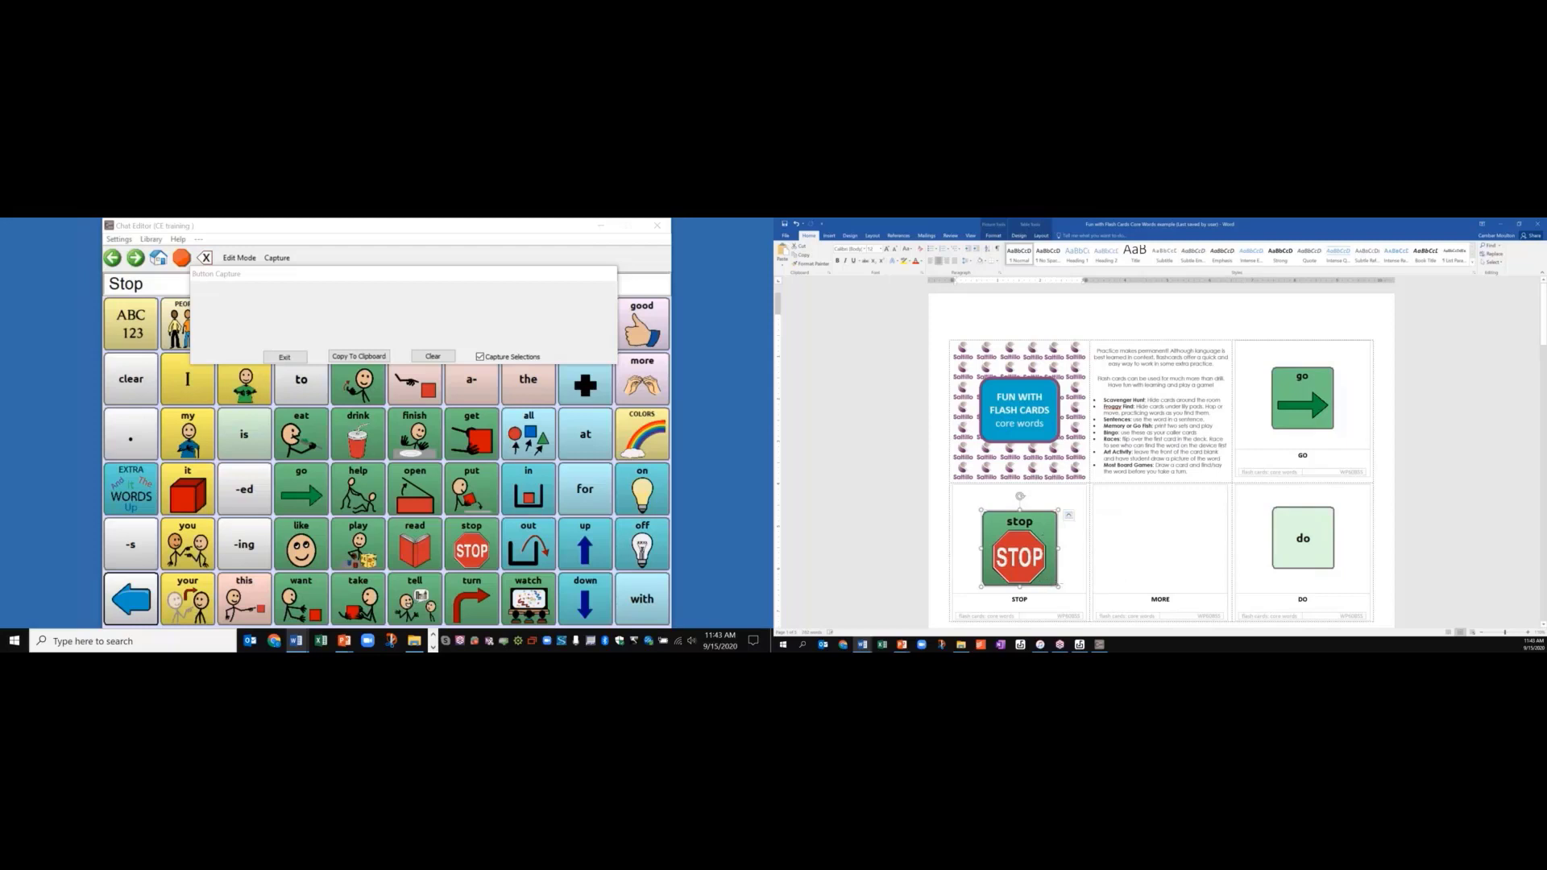
{"action": "left_click_drag", "start_coordinate": [1058, 581], "coordinate": [1054, 564]}
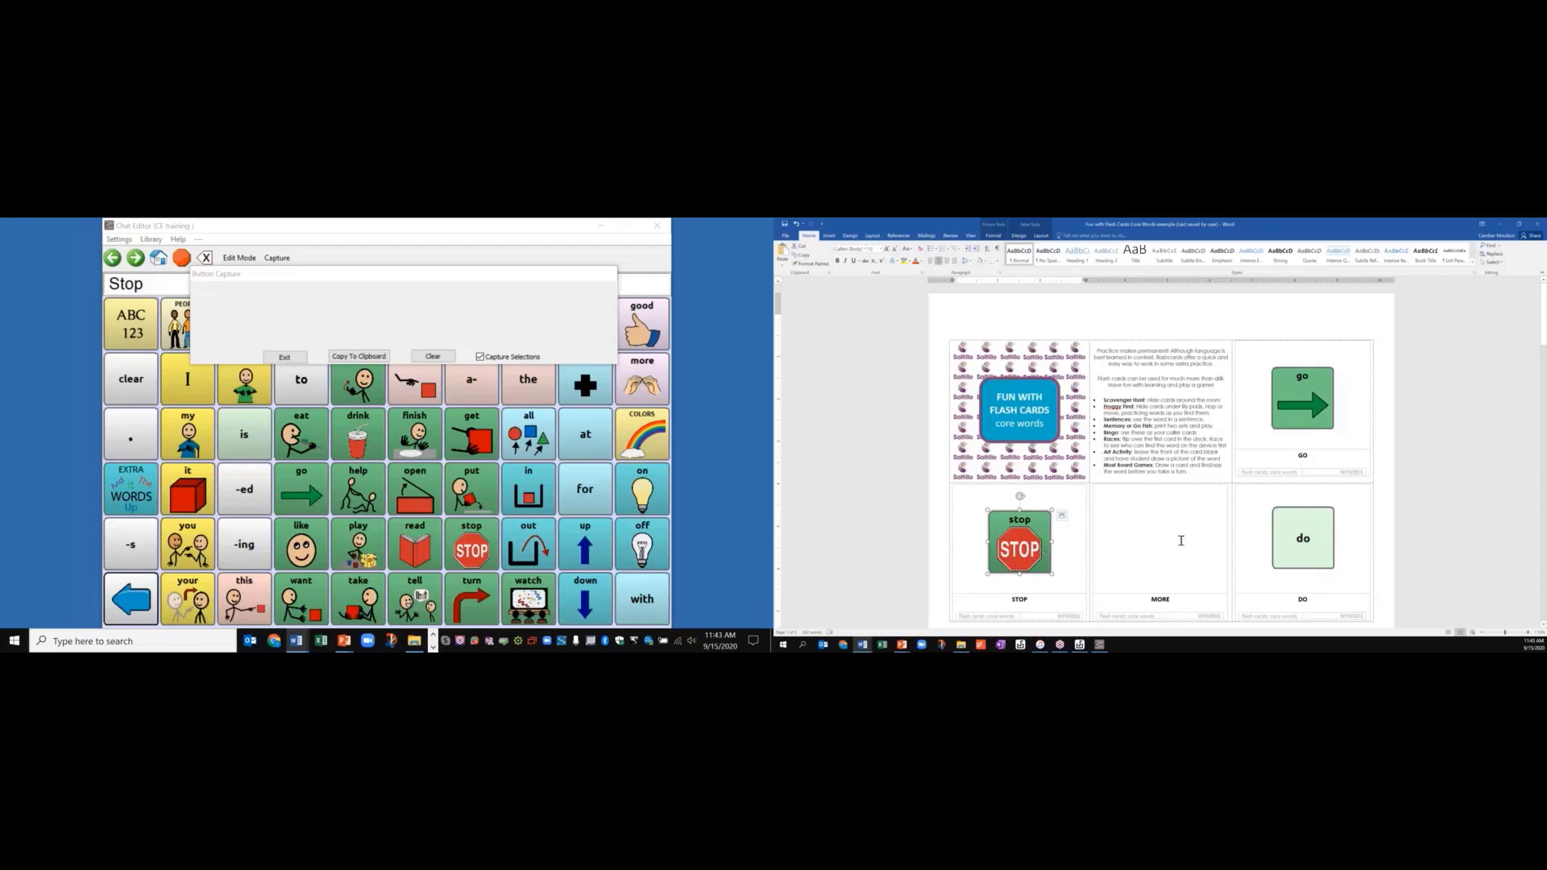
{"action": "left_click", "coordinate": [1161, 505]}
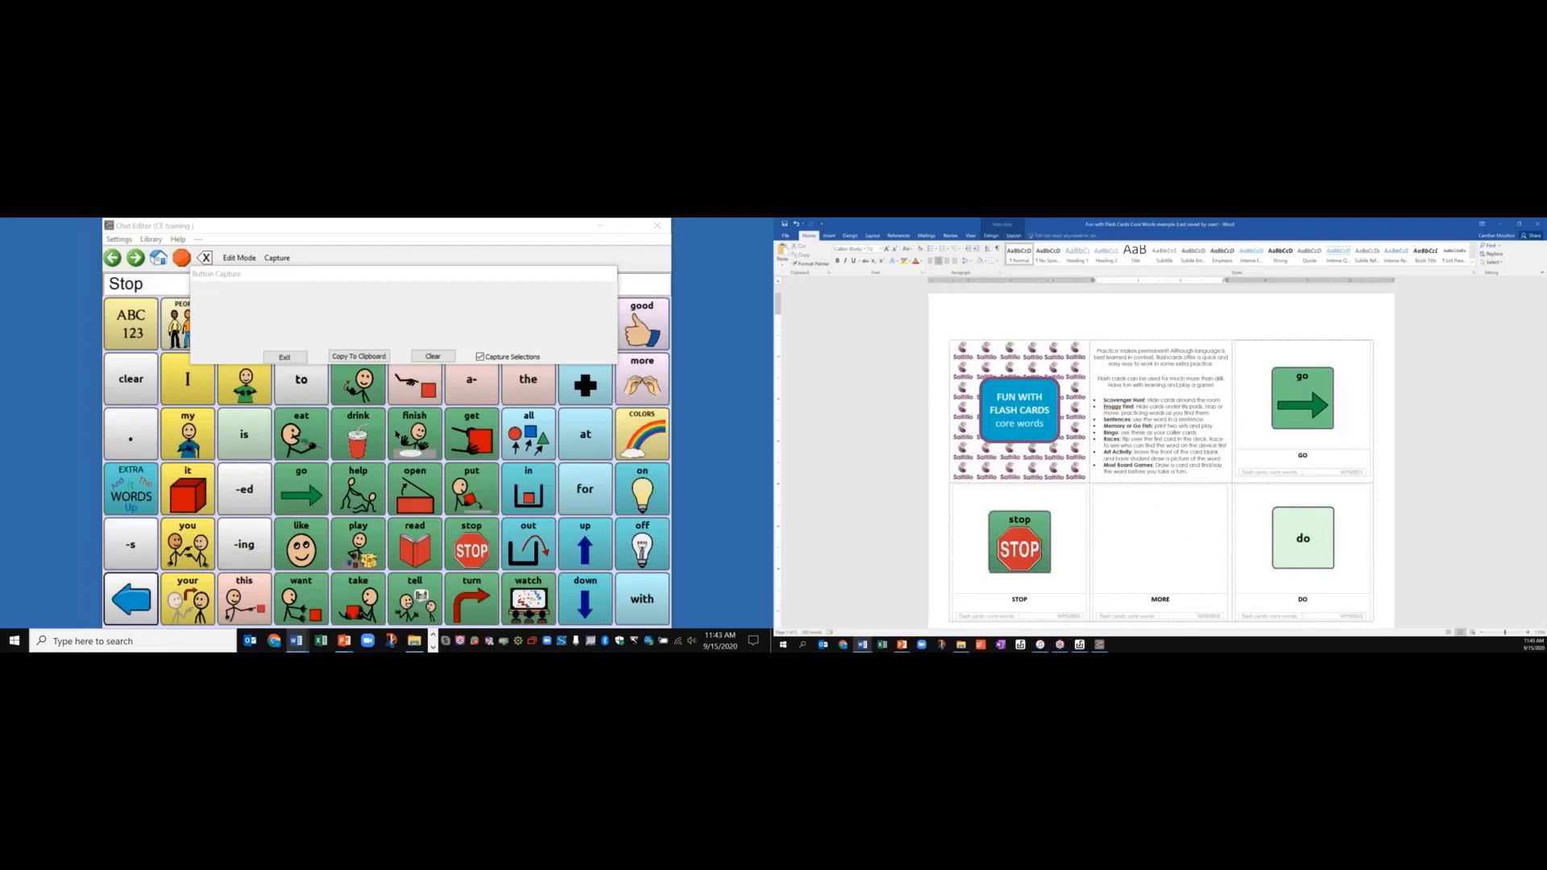
{"action": "left_click", "coordinate": [358, 357]}
{"action": "left_click", "coordinate": [332, 279]}
{"action": "left_click_drag", "start_coordinate": [329, 342], "coordinate": [324, 451]}
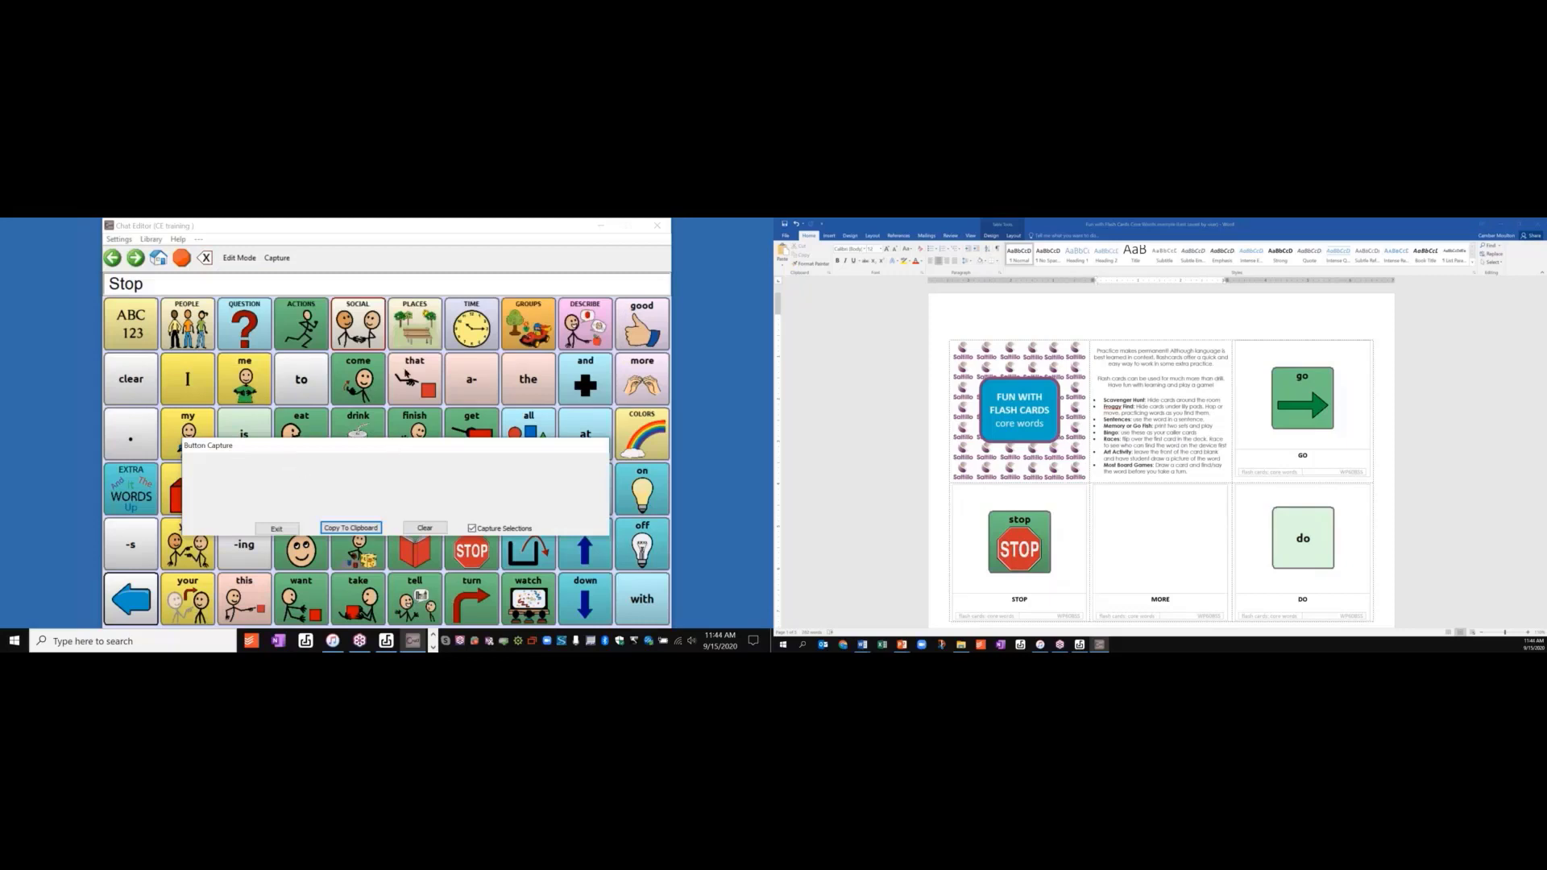
{"action": "left_click", "coordinate": [409, 362]}
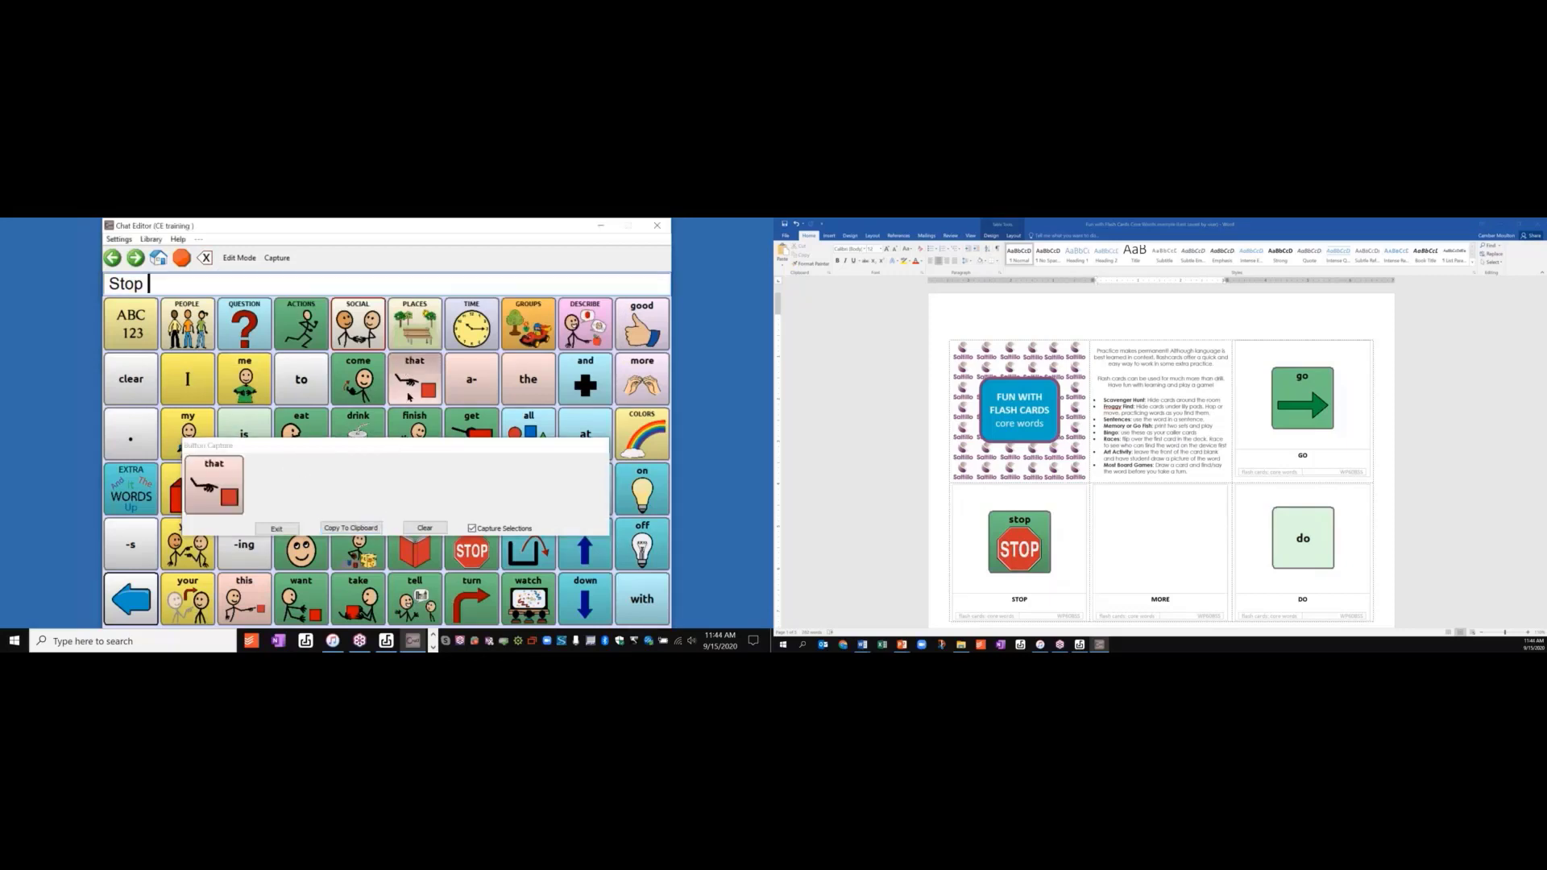
{"action": "left_click", "coordinate": [423, 530]}
{"action": "left_click_drag", "start_coordinate": [436, 451], "coordinate": [382, 276]}
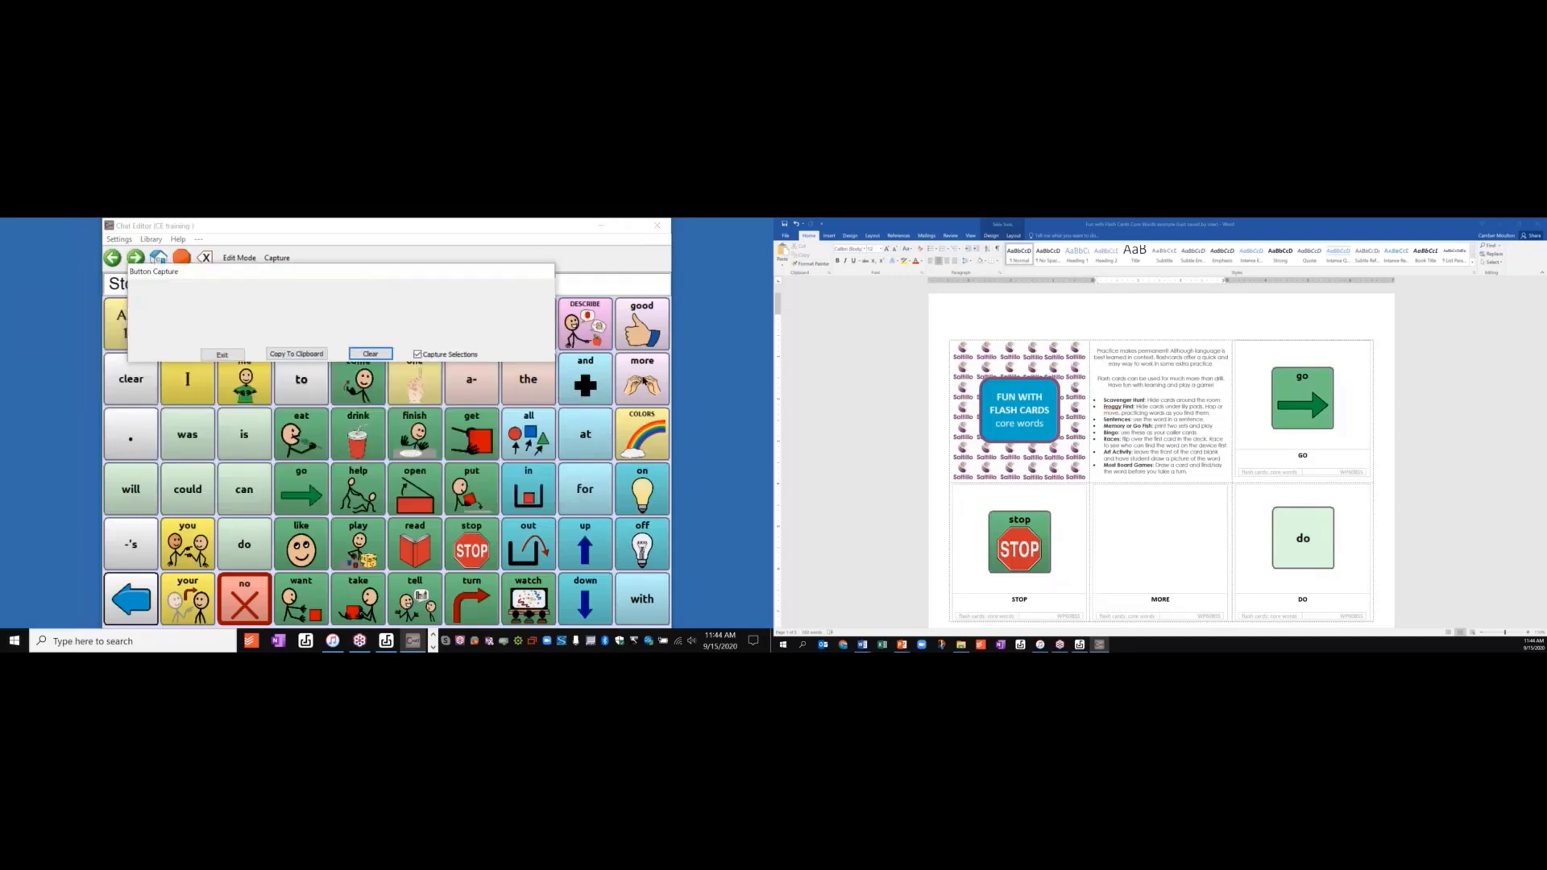
- Capture the more button from the vocabulary page and copy it to the clipboard
{"action": "left_click", "coordinate": [643, 378]}
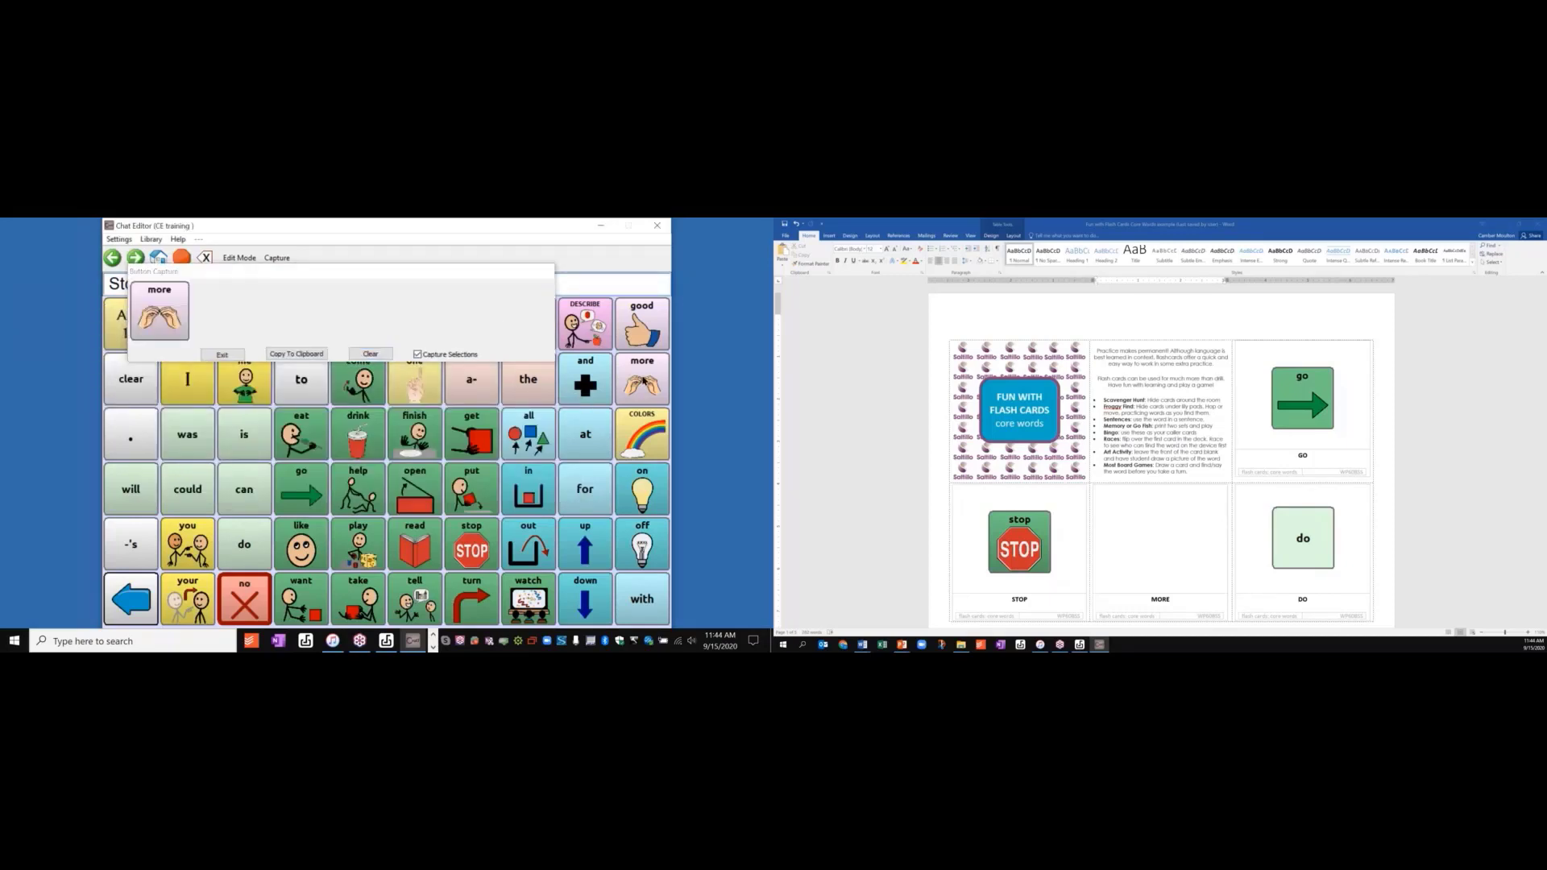
{"action": "left_click", "coordinate": [311, 357]}
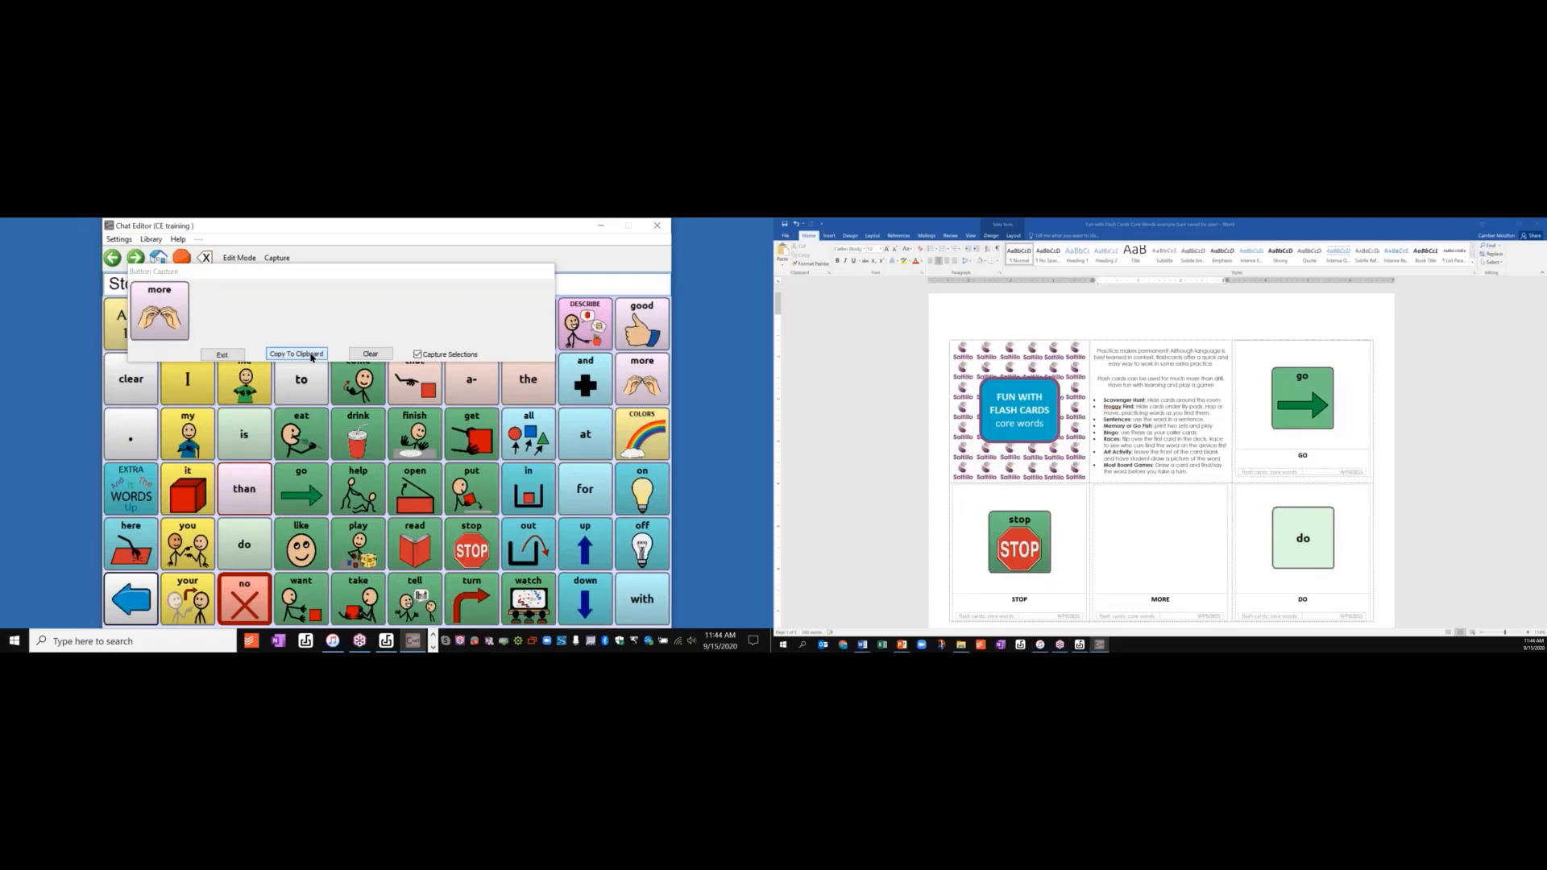
{"action": "left_click", "coordinate": [311, 356]}
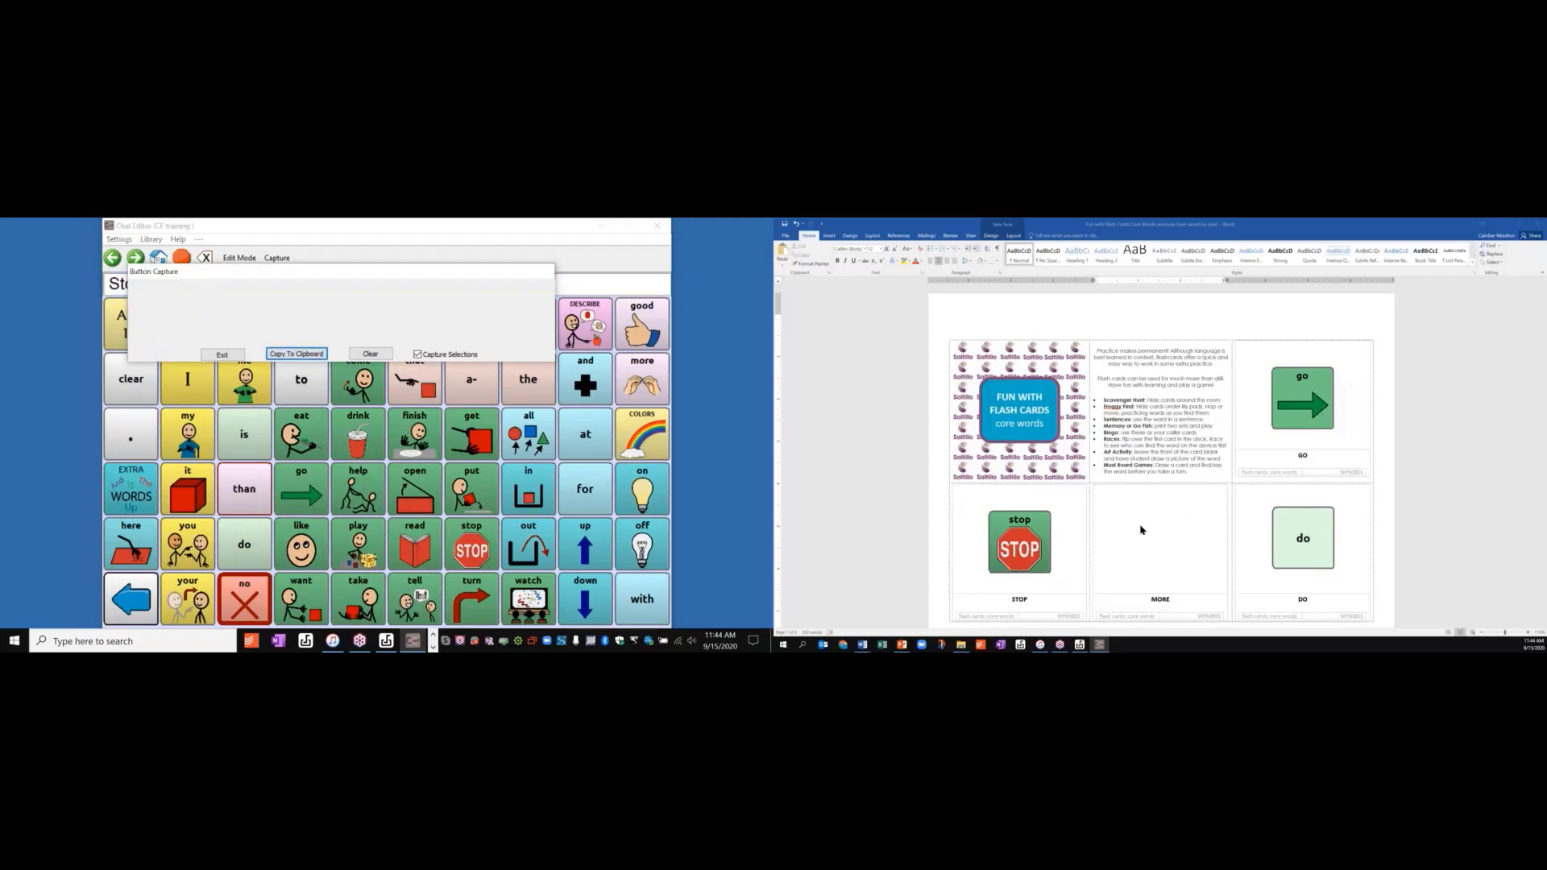
- Paste the captured more button into the MORE card and enlarge the picture
{"action": "left_click", "coordinate": [1161, 505]}
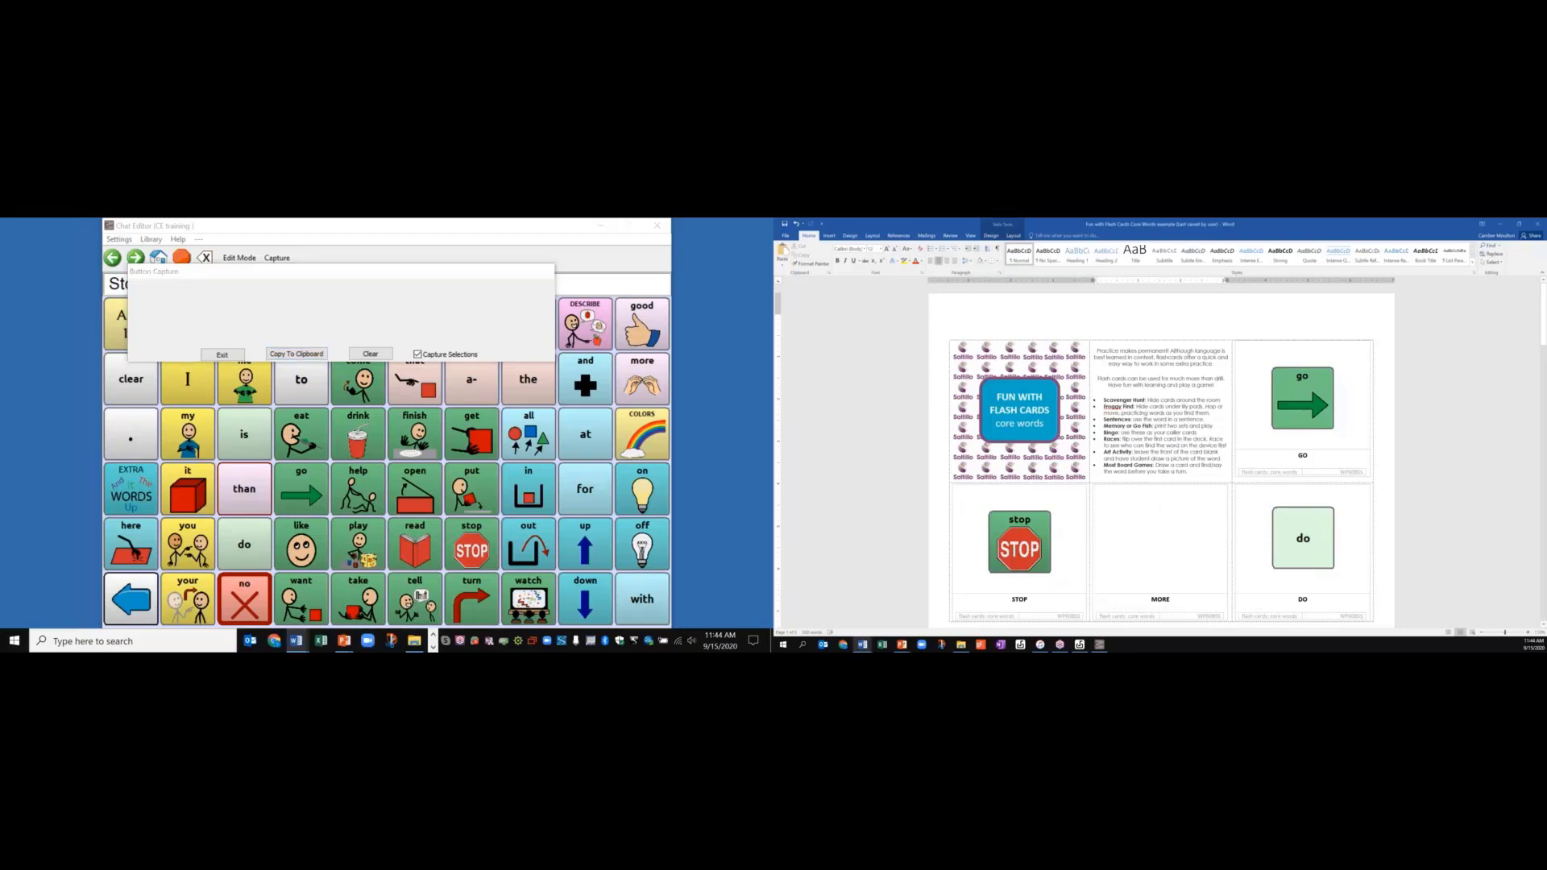
{"action": "right_click", "coordinate": [1161, 505]}
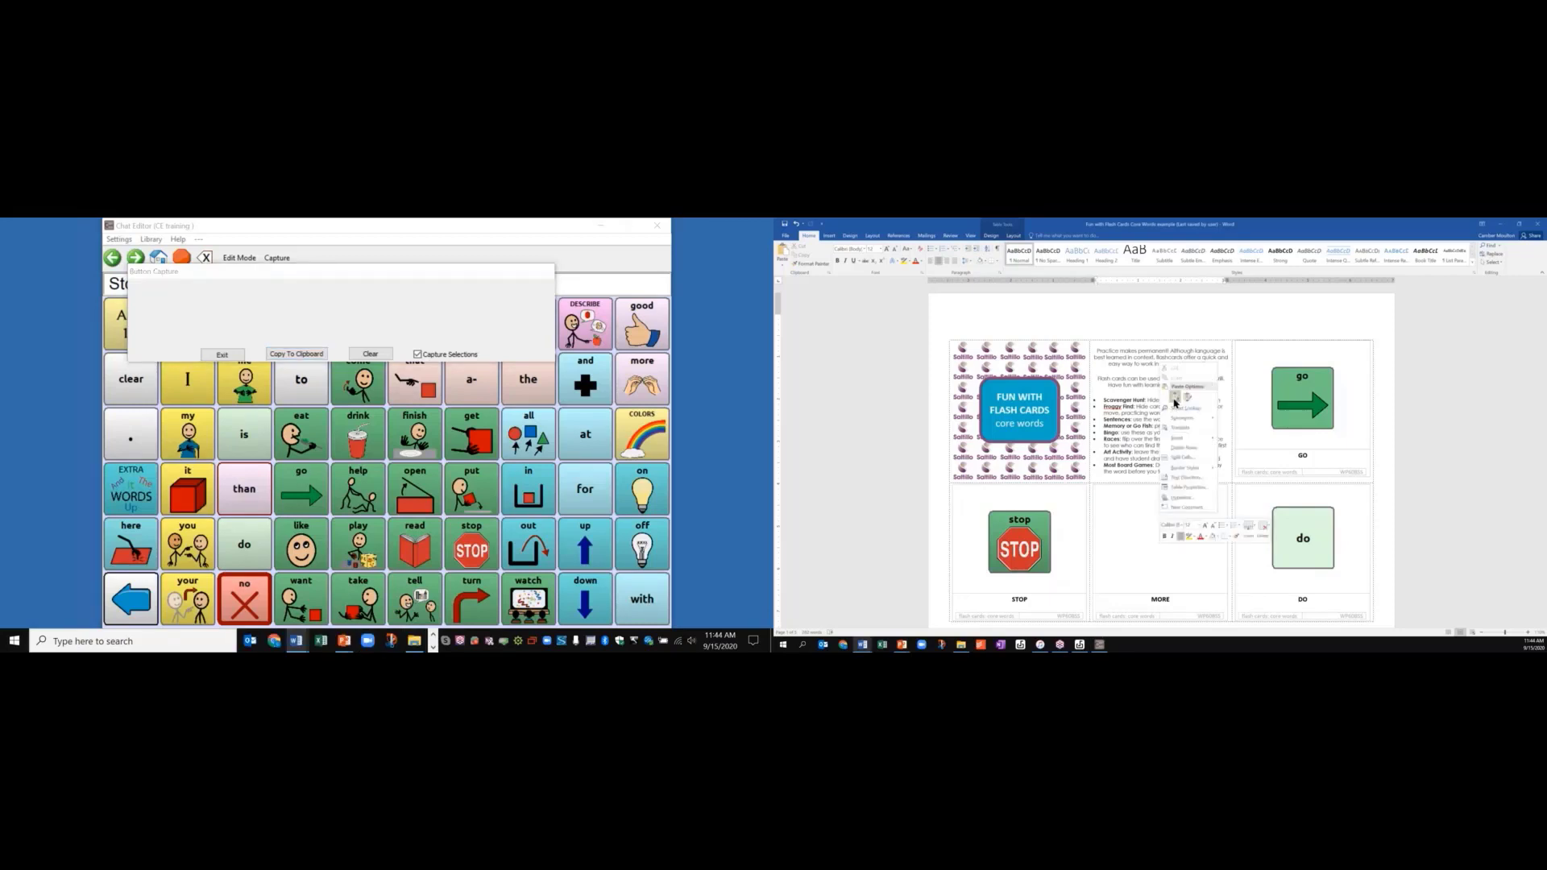
{"action": "left_click", "coordinate": [1175, 403]}
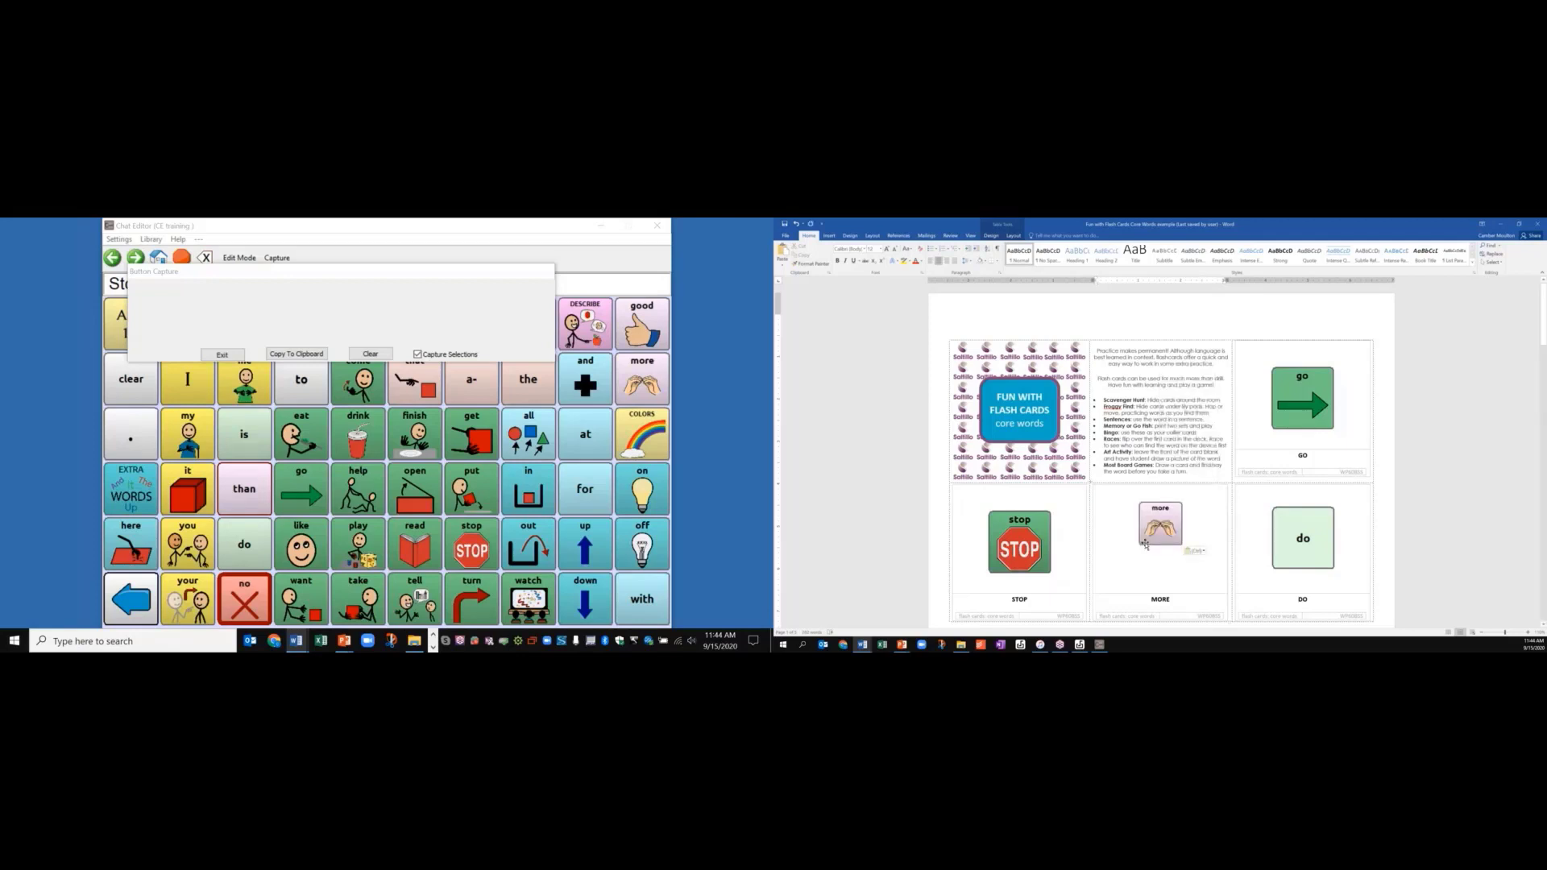
{"action": "left_click", "coordinate": [1145, 545]}
{"action": "left_click_drag", "start_coordinate": [1145, 544], "coordinate": [1116, 560]}
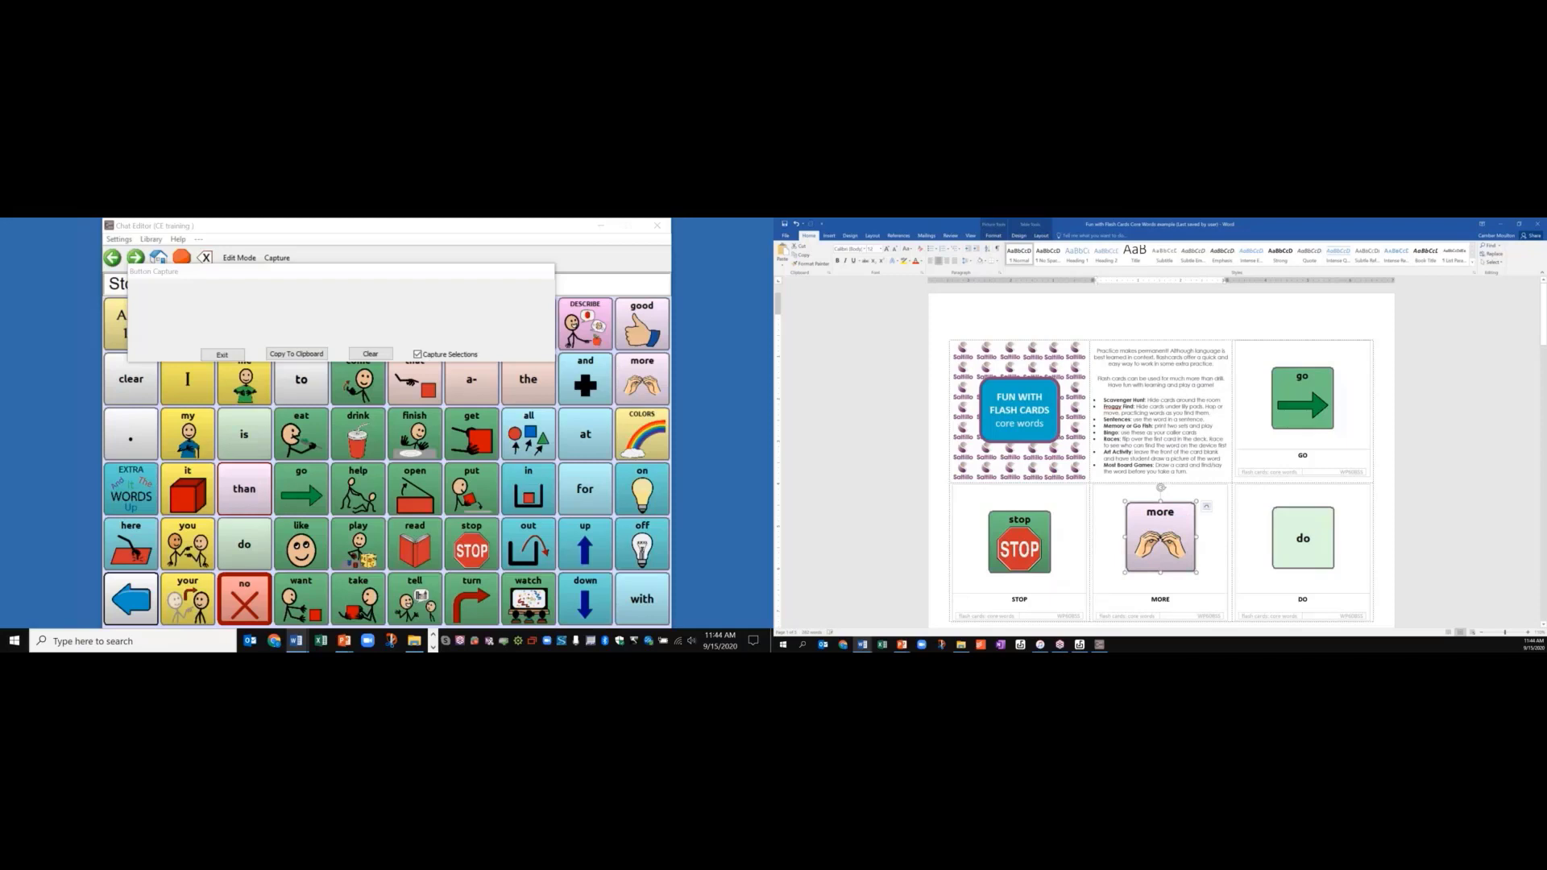
- Review the card backs on the flash card document's second page and return to the word cards
{"action": "scroll", "coordinate": [1161, 455], "scroll_direction": "down", "scroll_amount": 5}
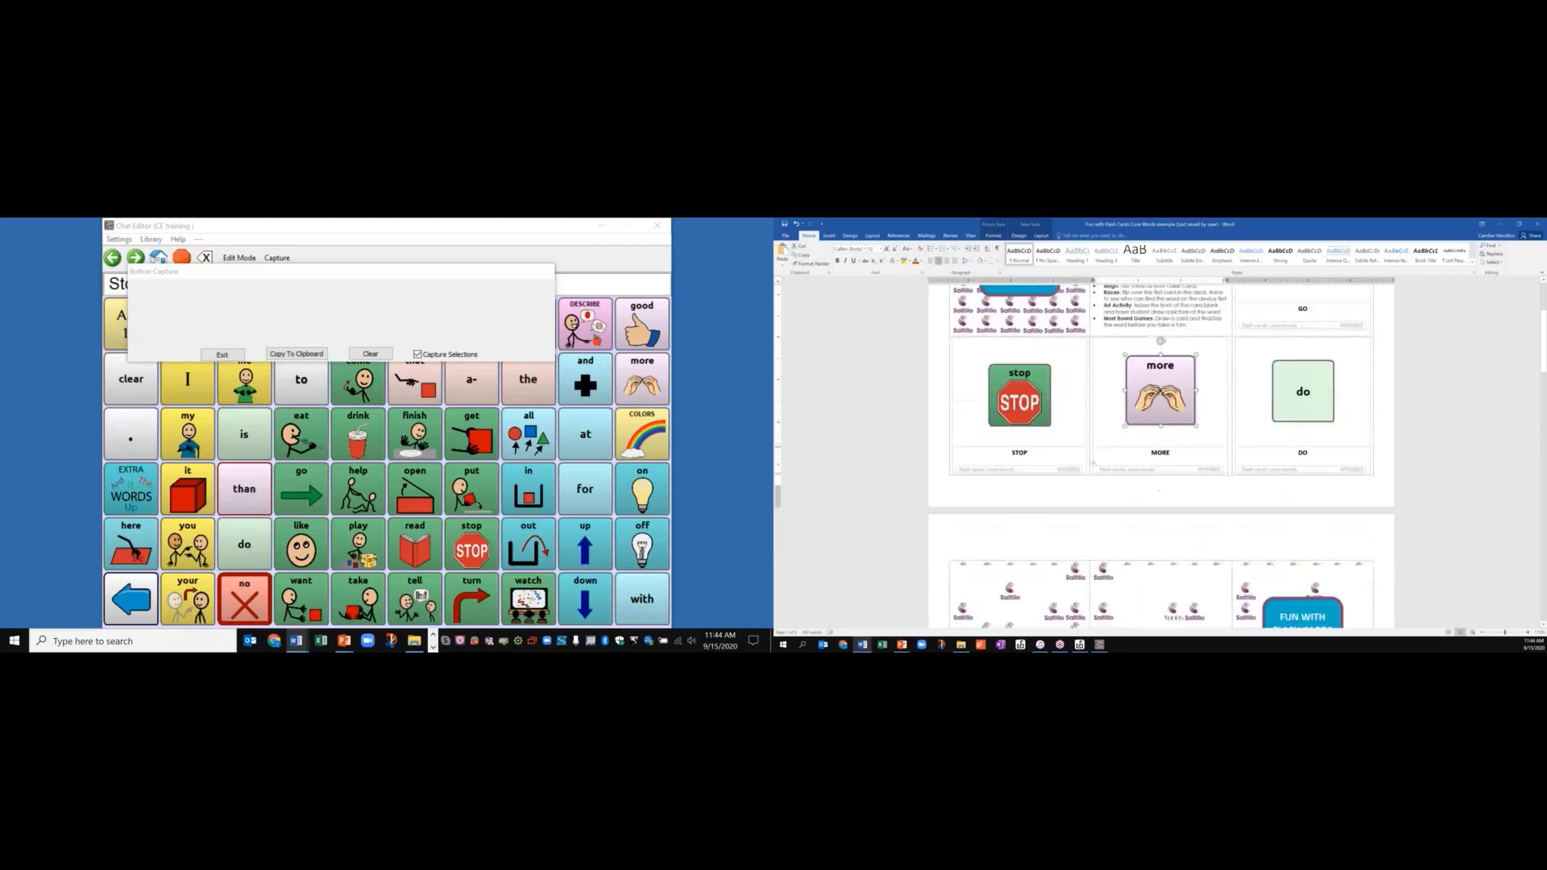
{"action": "scroll", "coordinate": [1161, 455], "scroll_direction": "down", "scroll_amount": 5}
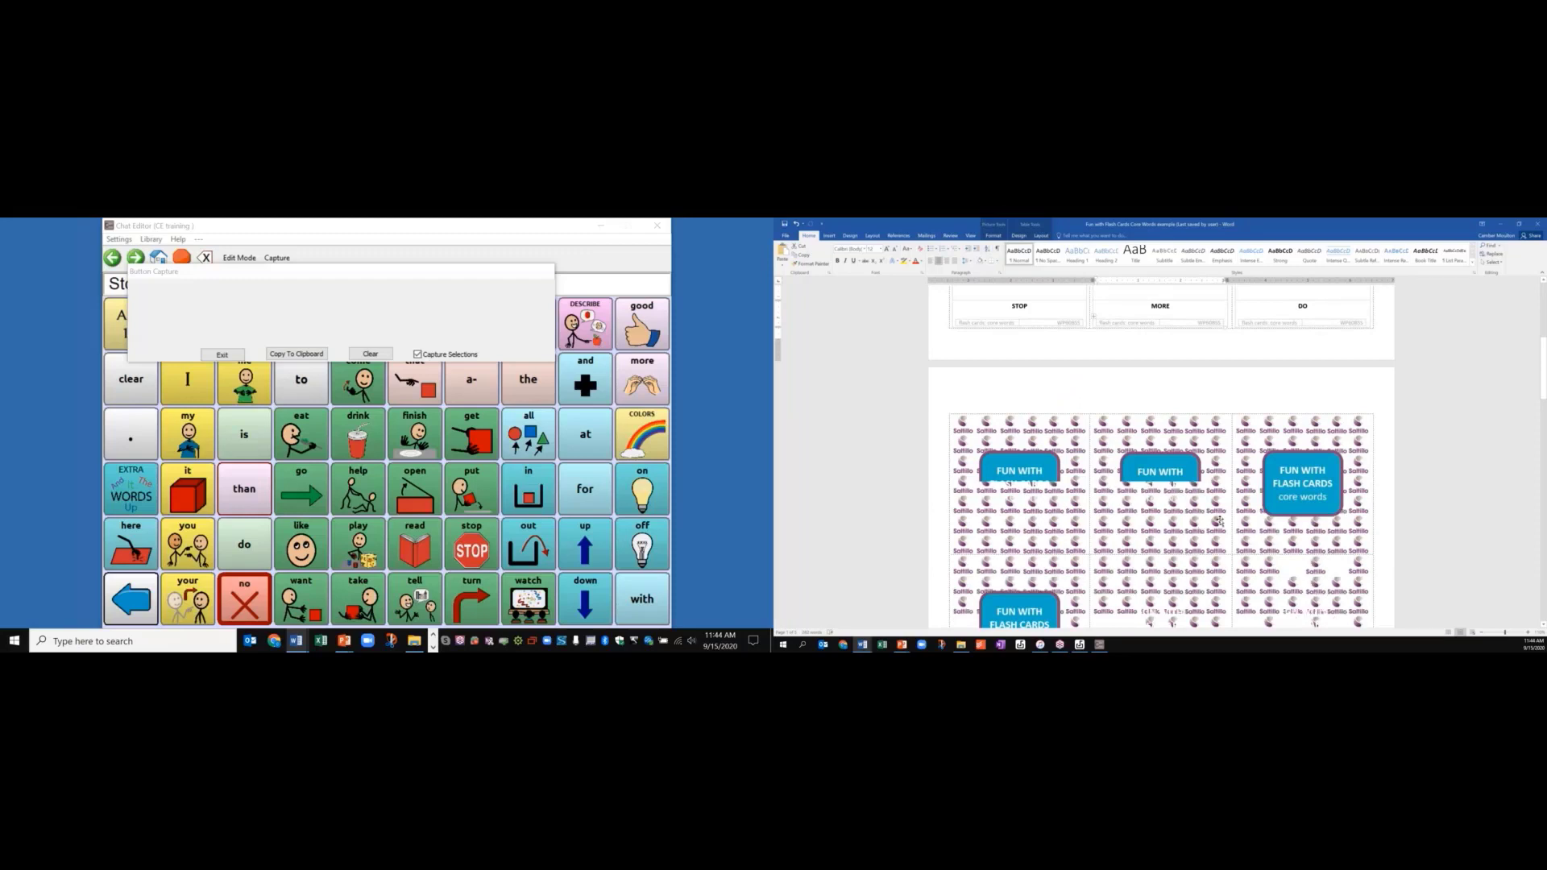
{"action": "scroll", "coordinate": [1219, 521], "scroll_direction": "down", "scroll_amount": 1}
{"action": "scroll", "coordinate": [1219, 520], "scroll_direction": "down", "scroll_amount": 2}
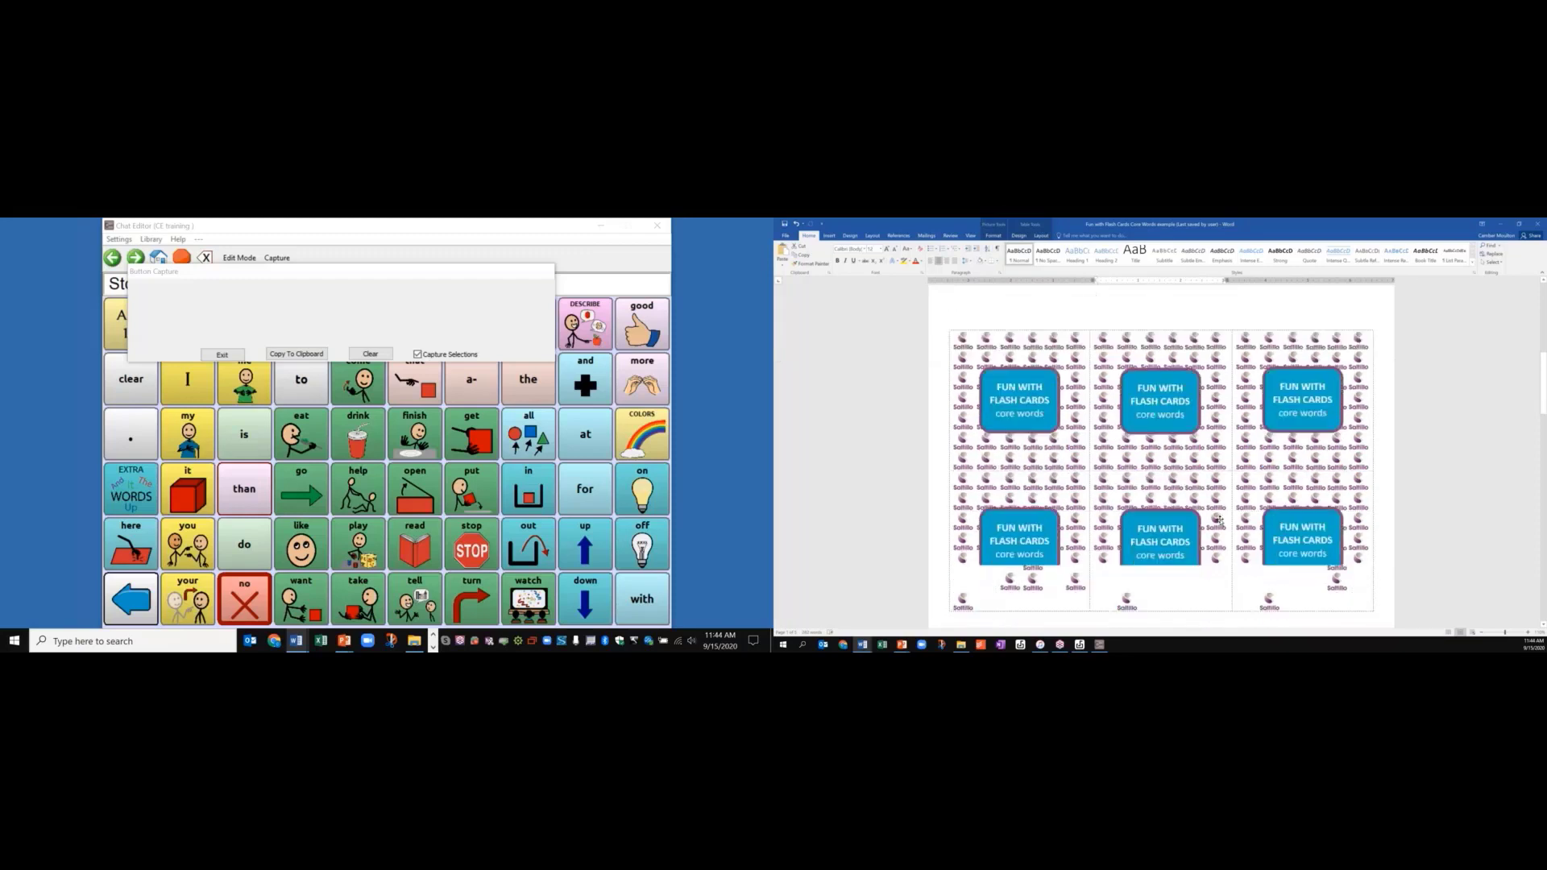
{"action": "scroll", "coordinate": [1219, 519], "scroll_direction": "up", "scroll_amount": 5}
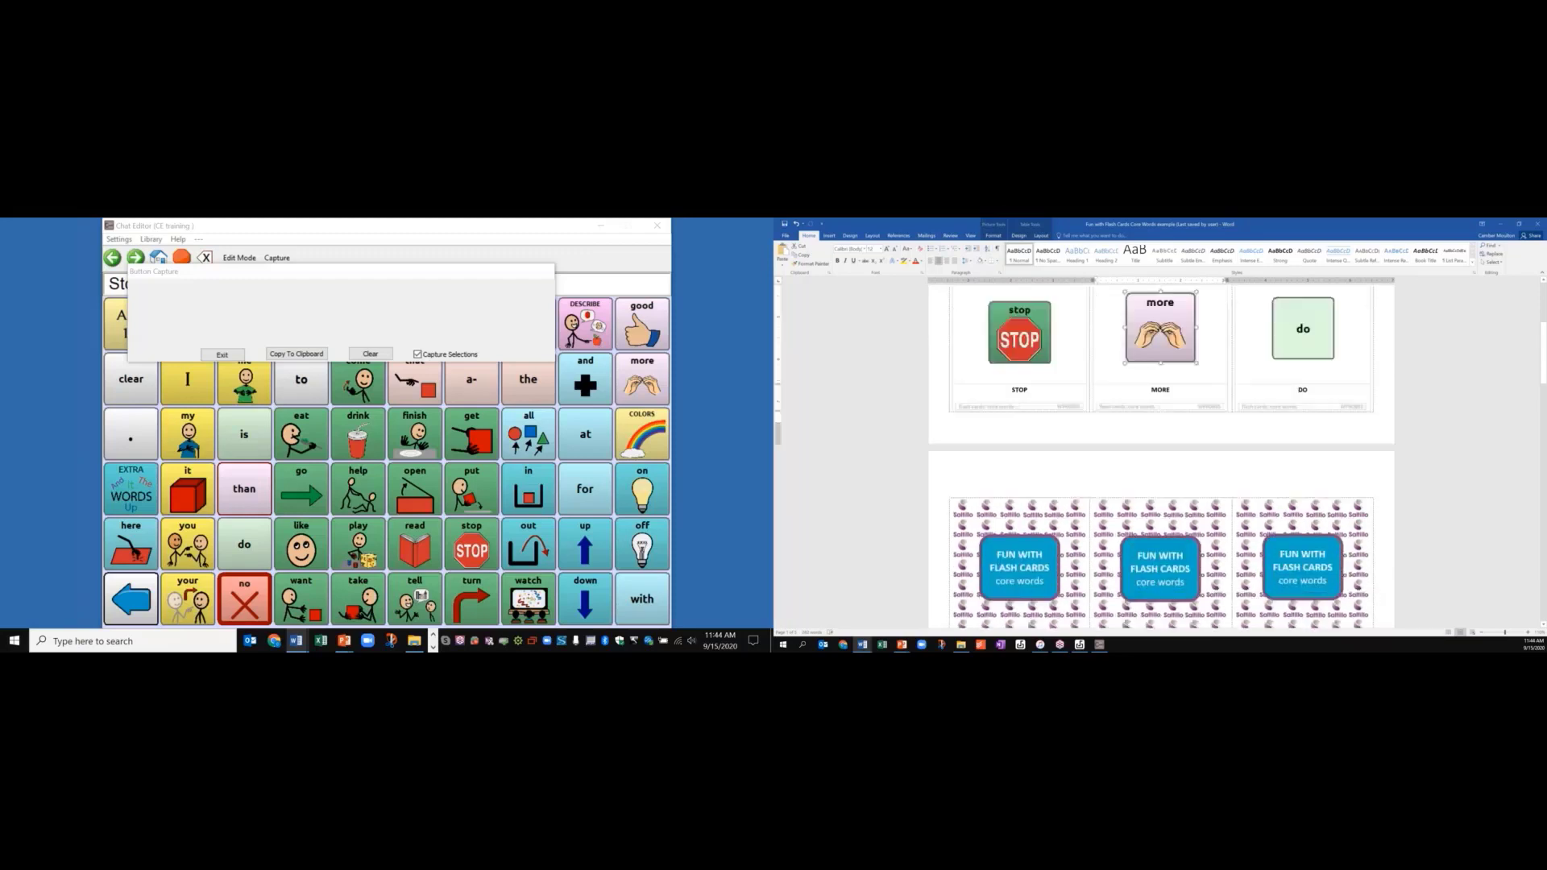
{"action": "scroll", "coordinate": [1227, 498], "scroll_direction": "up", "scroll_amount": 4}
{"action": "scroll", "coordinate": [1227, 498], "scroll_direction": "up", "scroll_amount": 1}
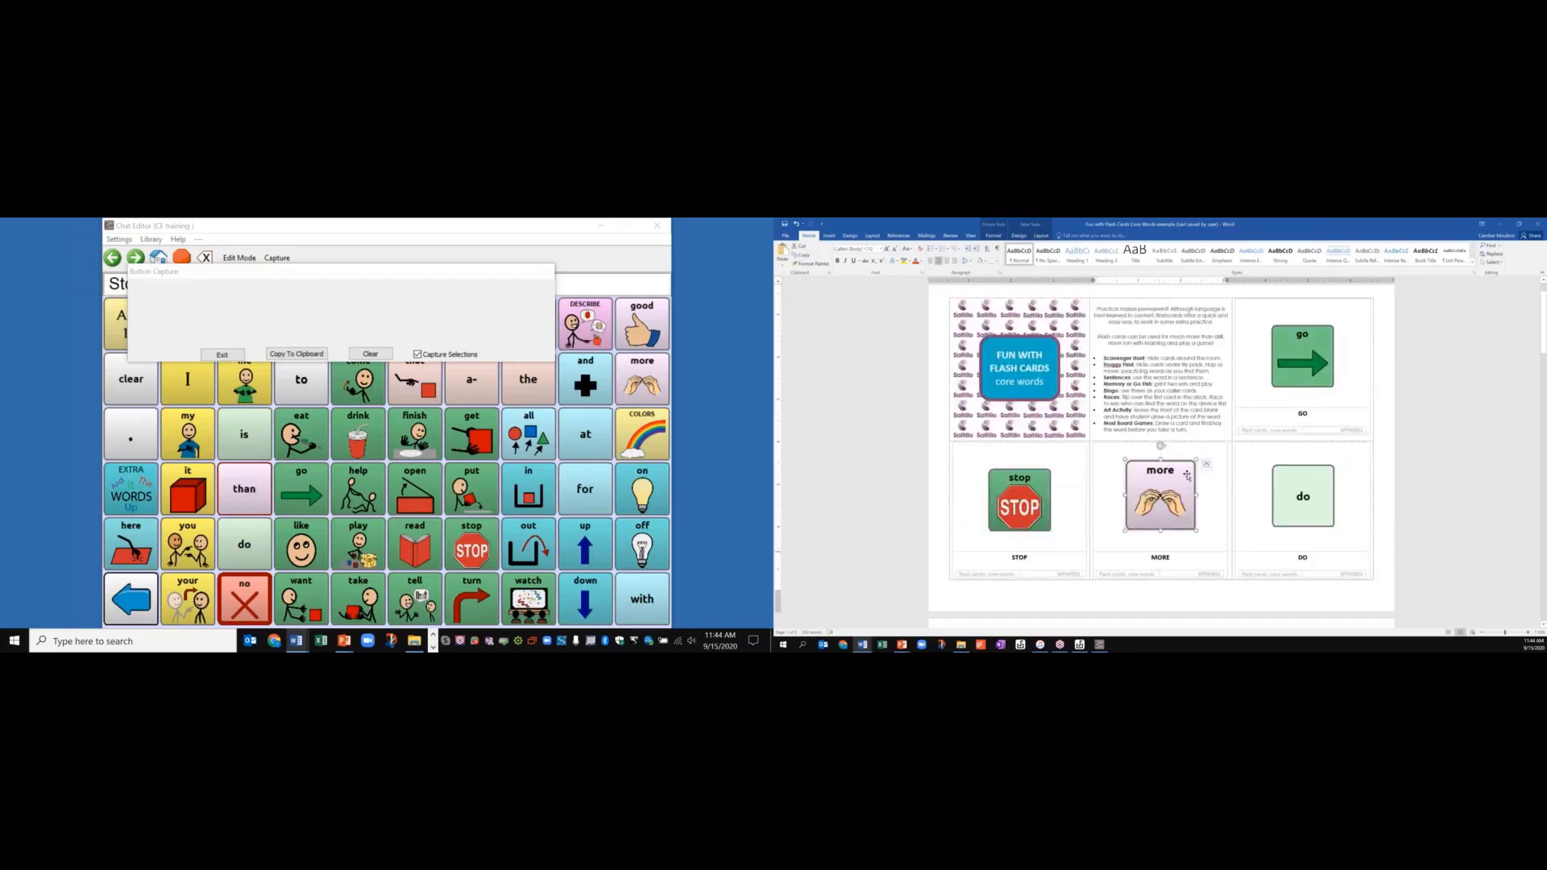
- Shrink the more picture slightly, minimize the flash card document and advance the presentation to the Power Point Book slide
{"action": "left_click_drag", "start_coordinate": [1131, 469], "coordinate": [1136, 474]}
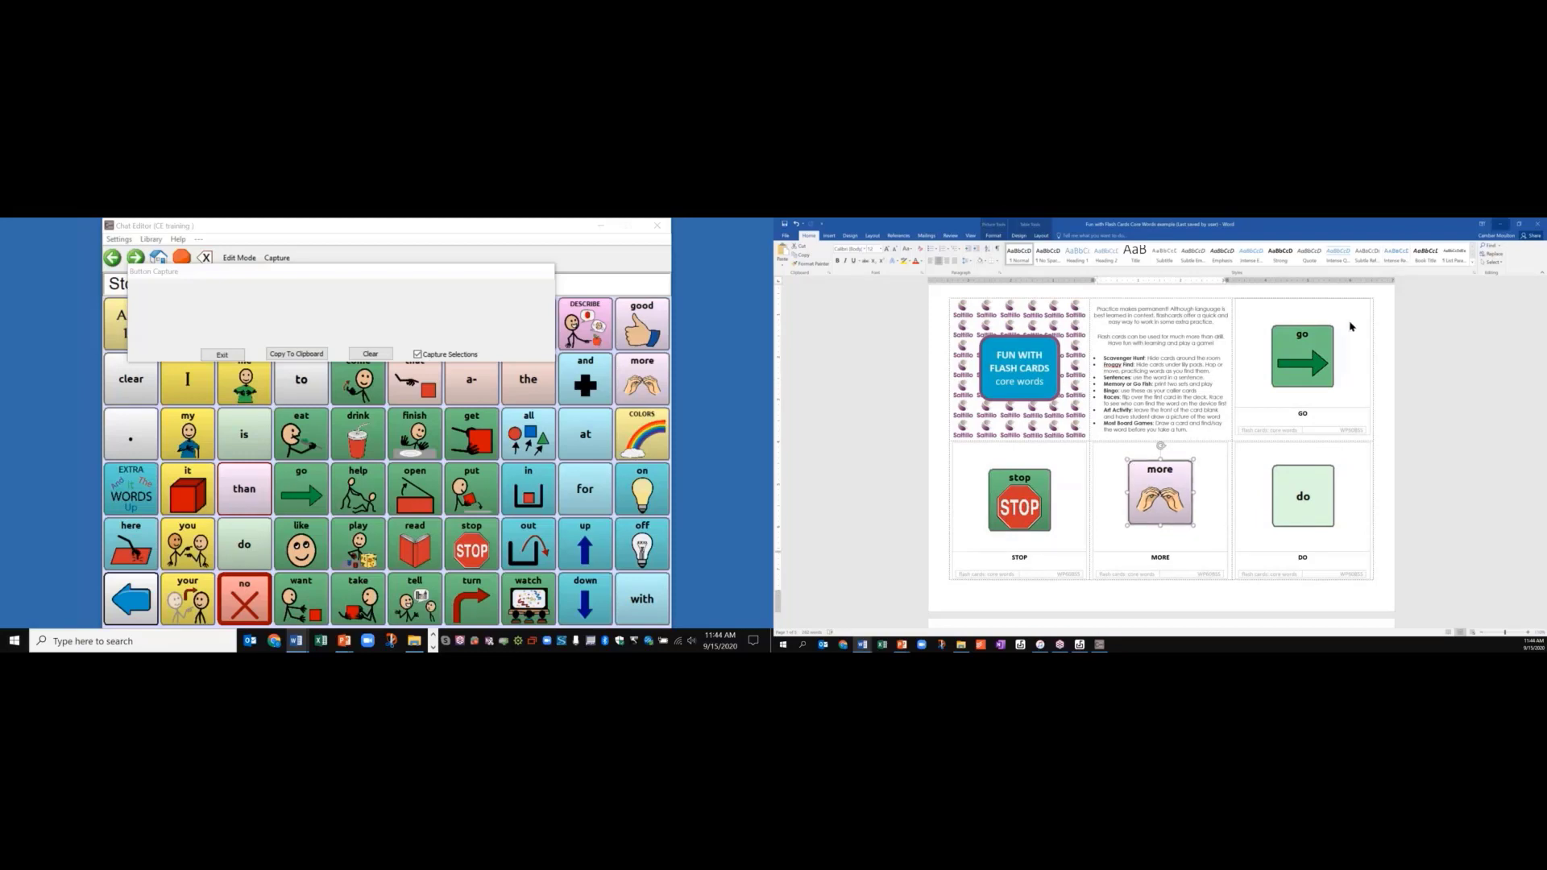
{"action": "left_click", "coordinate": [1500, 224]}
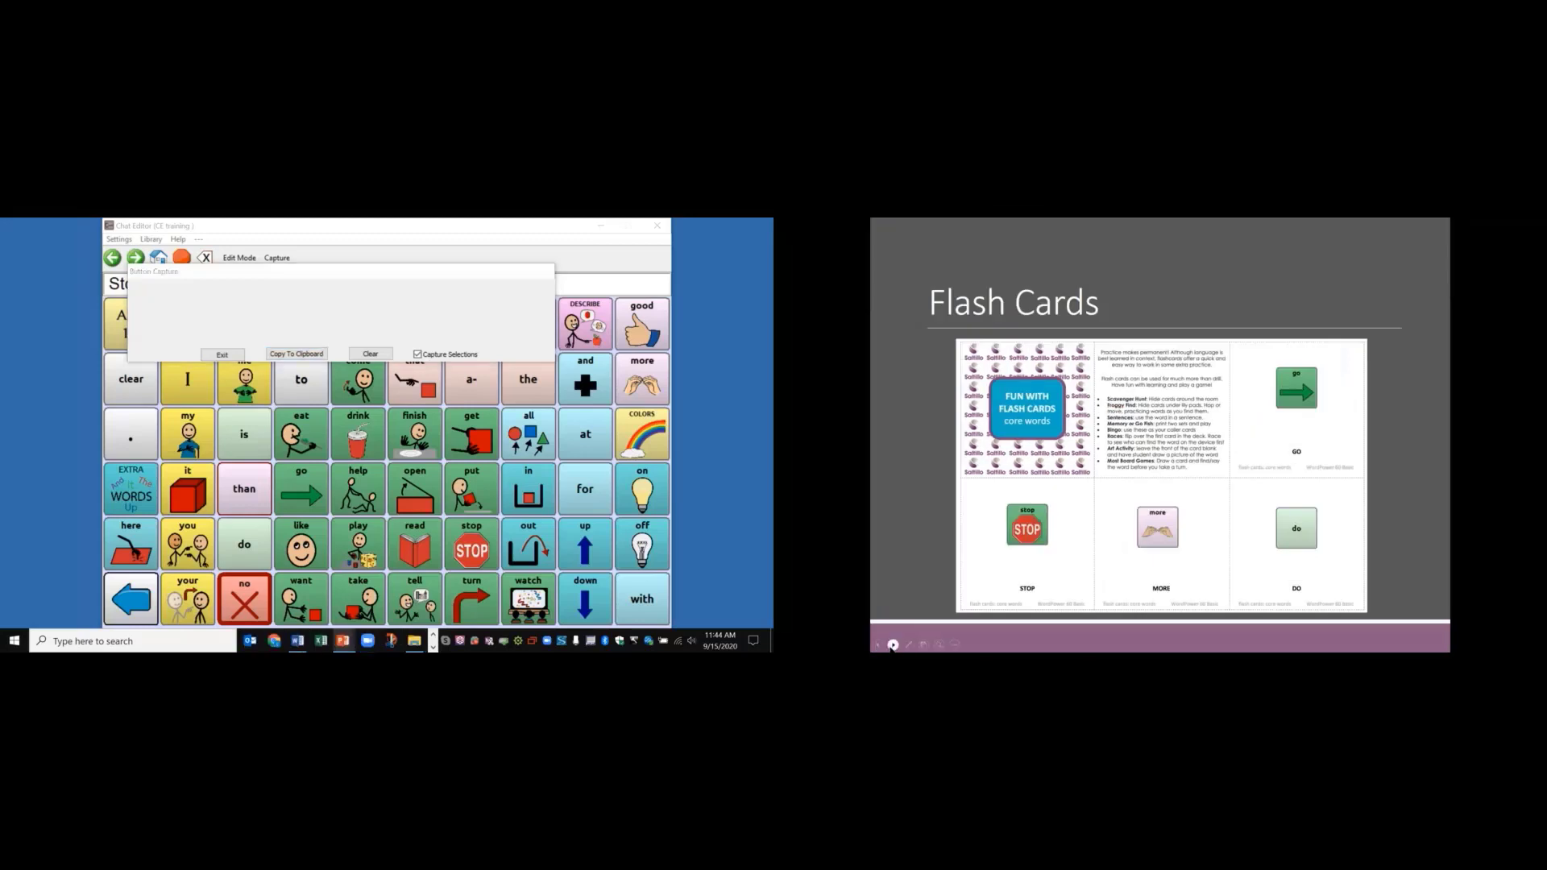
{"action": "left_click", "coordinate": [892, 646]}
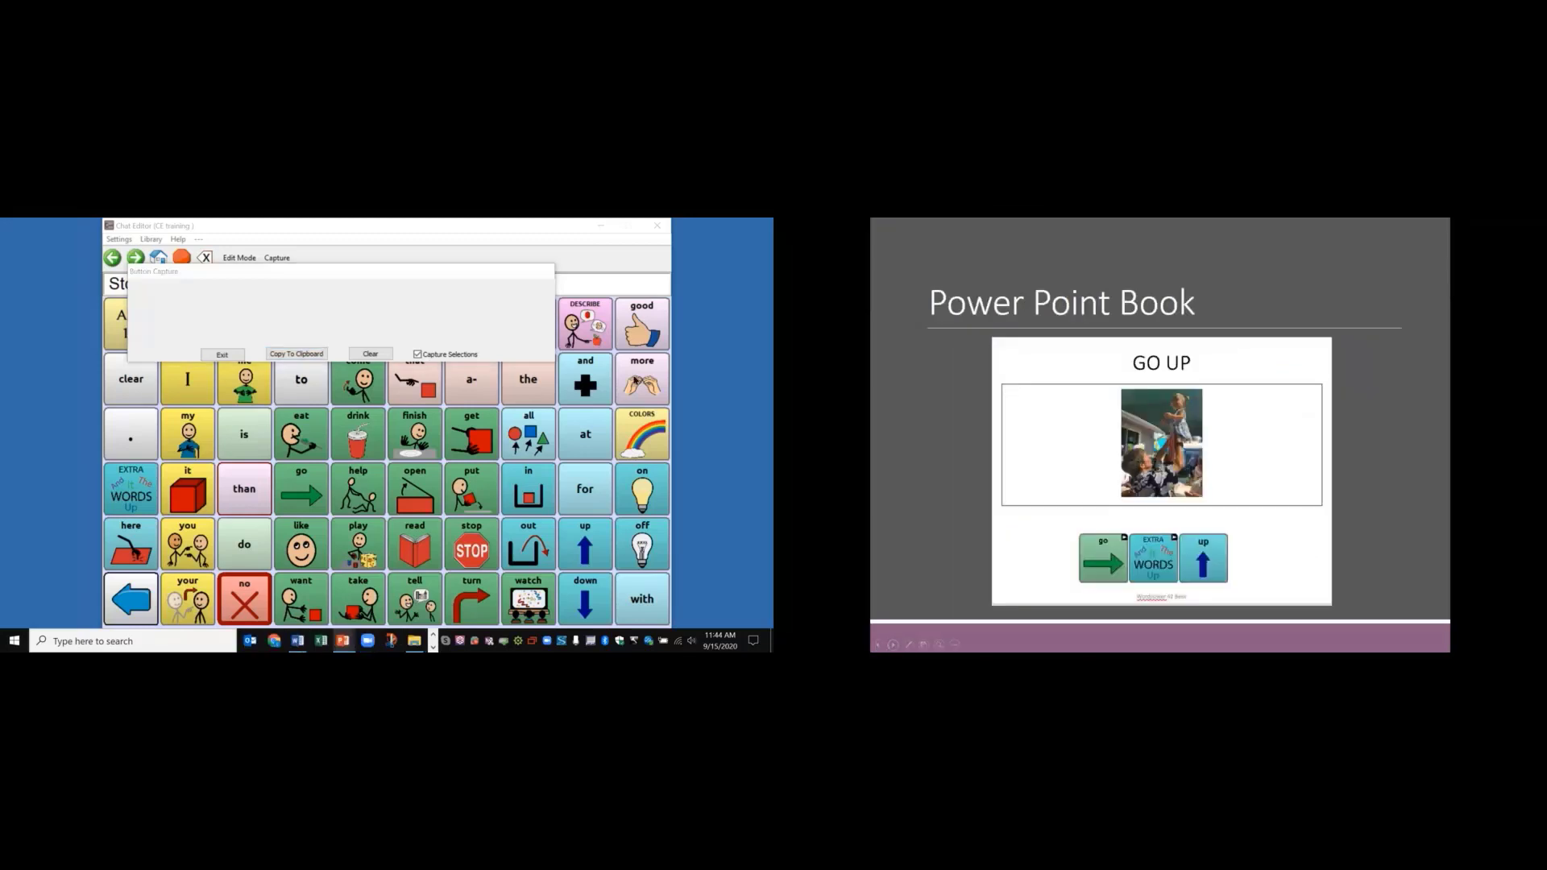
- Turn off Capture Selections, switch to the PowerPoint Book template presentation and move the Button Capture window up over the vocabulary page
{"action": "left_click", "coordinate": [416, 355]}
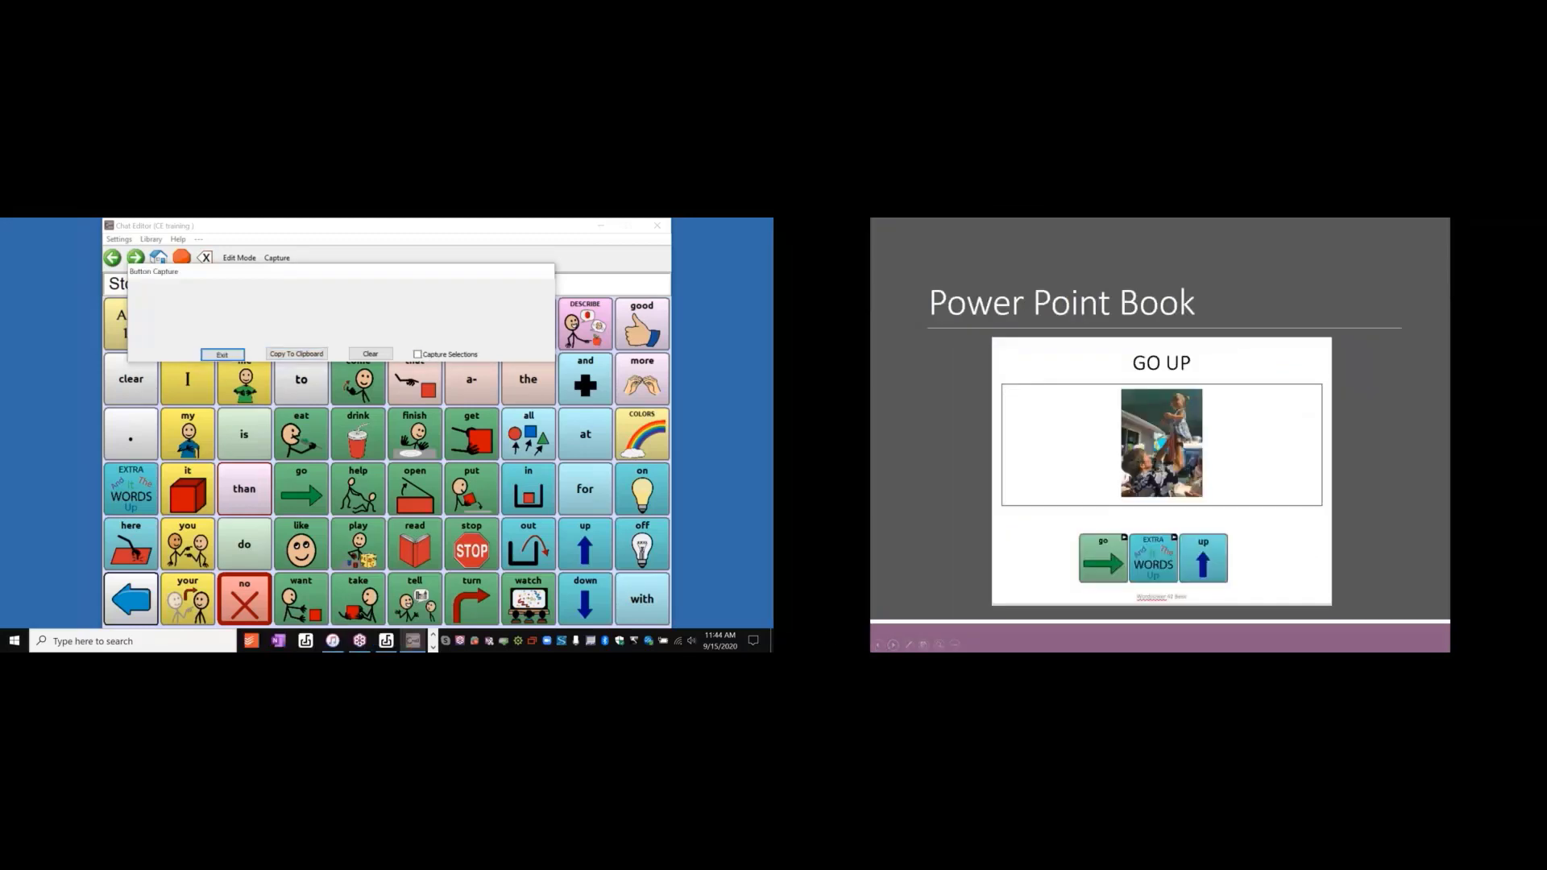
{"action": "left_click", "coordinate": [435, 640]}
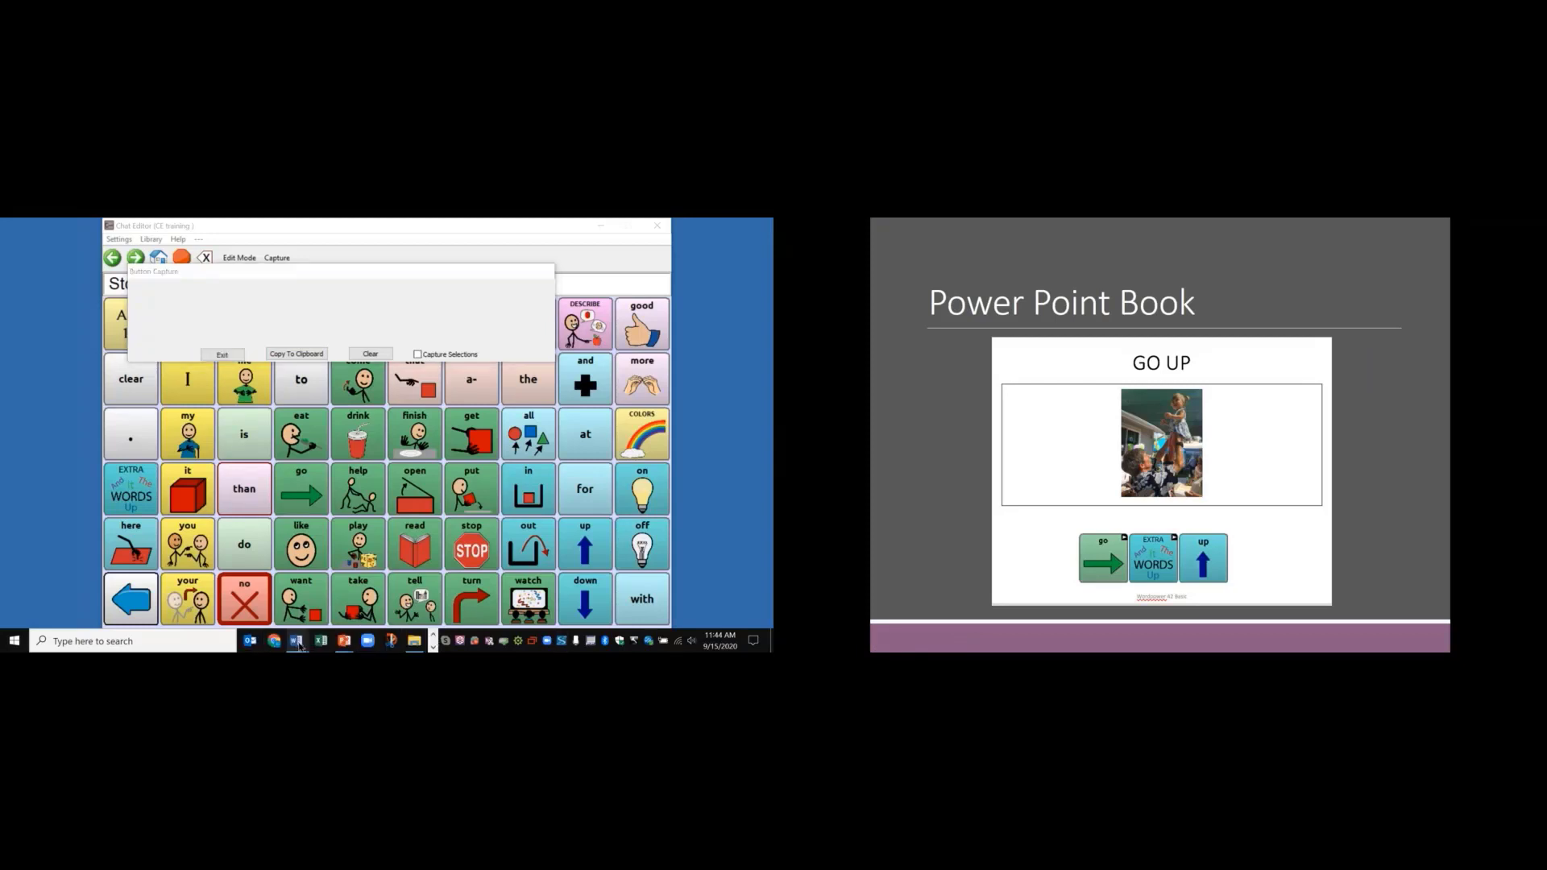
{"action": "mouse_move", "coordinate": [299, 646]}
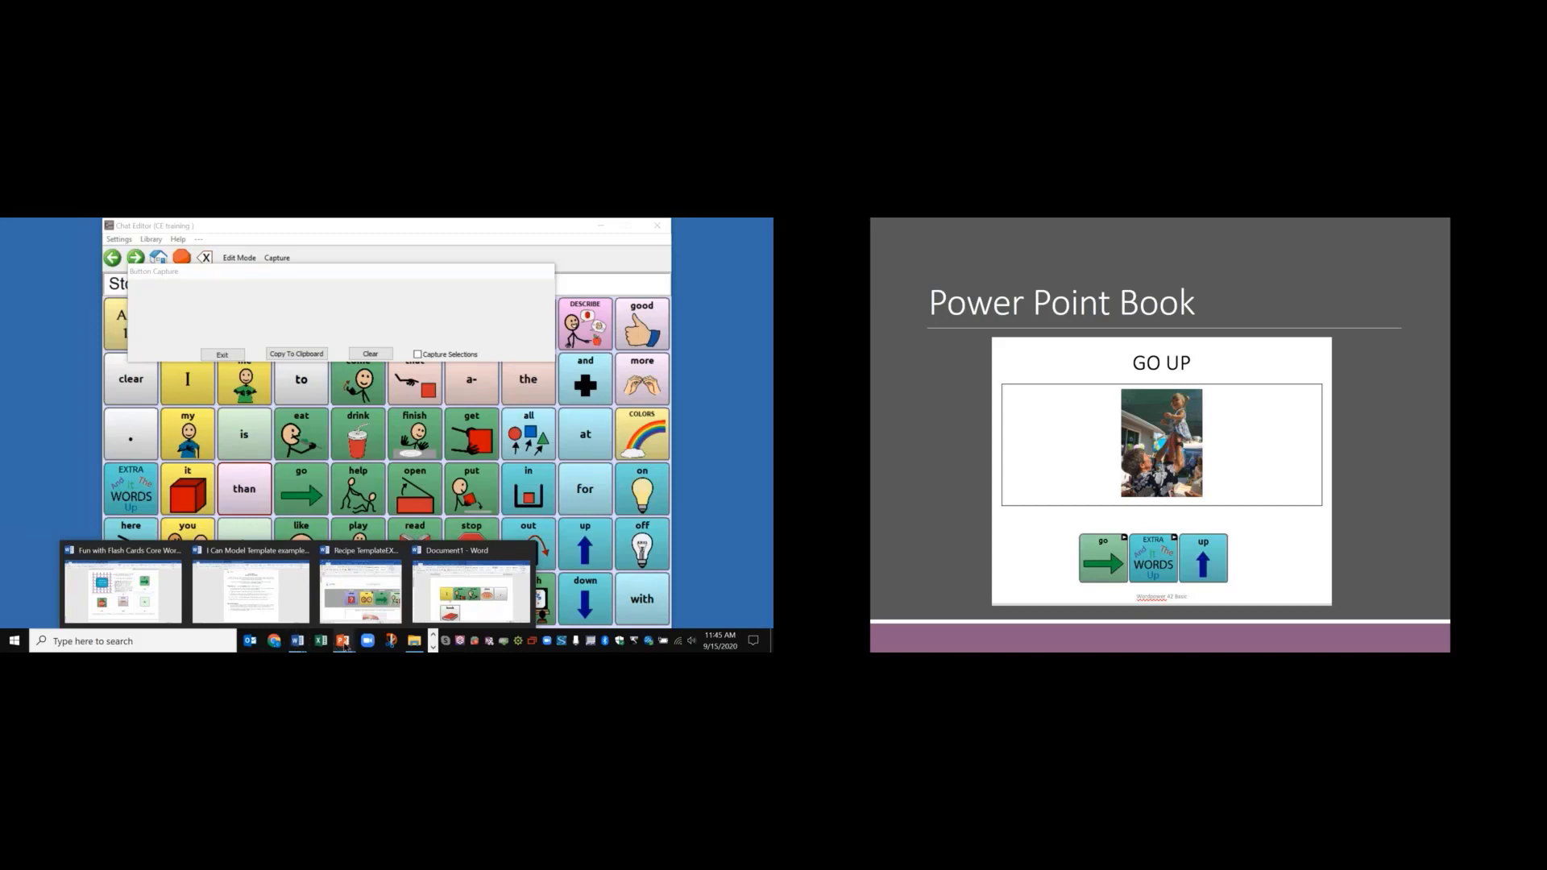
{"action": "mouse_move", "coordinate": [347, 645]}
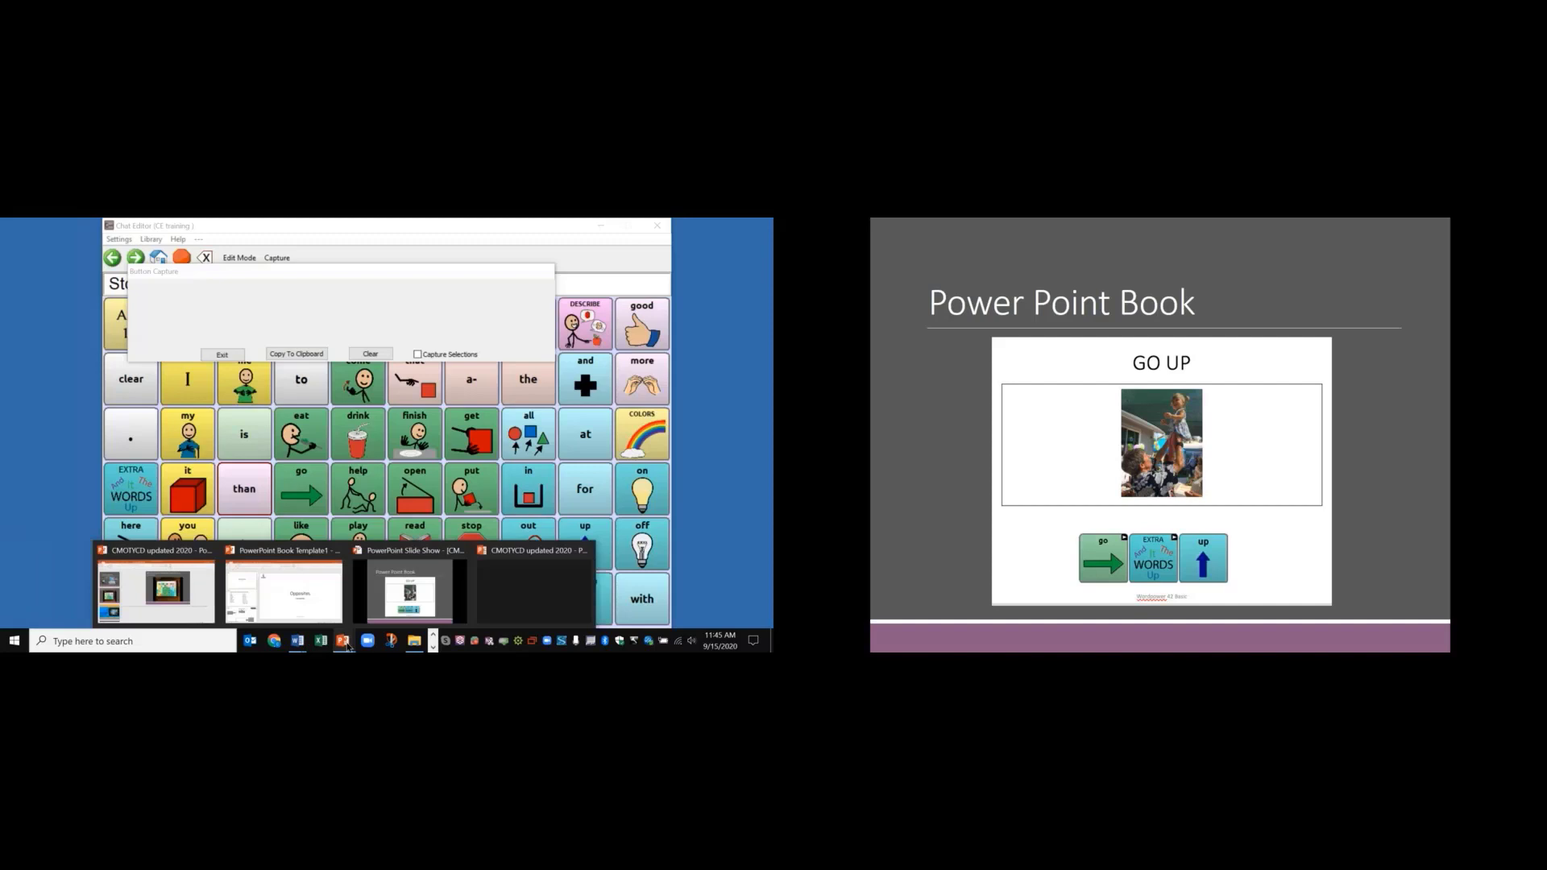
{"action": "left_click", "coordinate": [317, 584]}
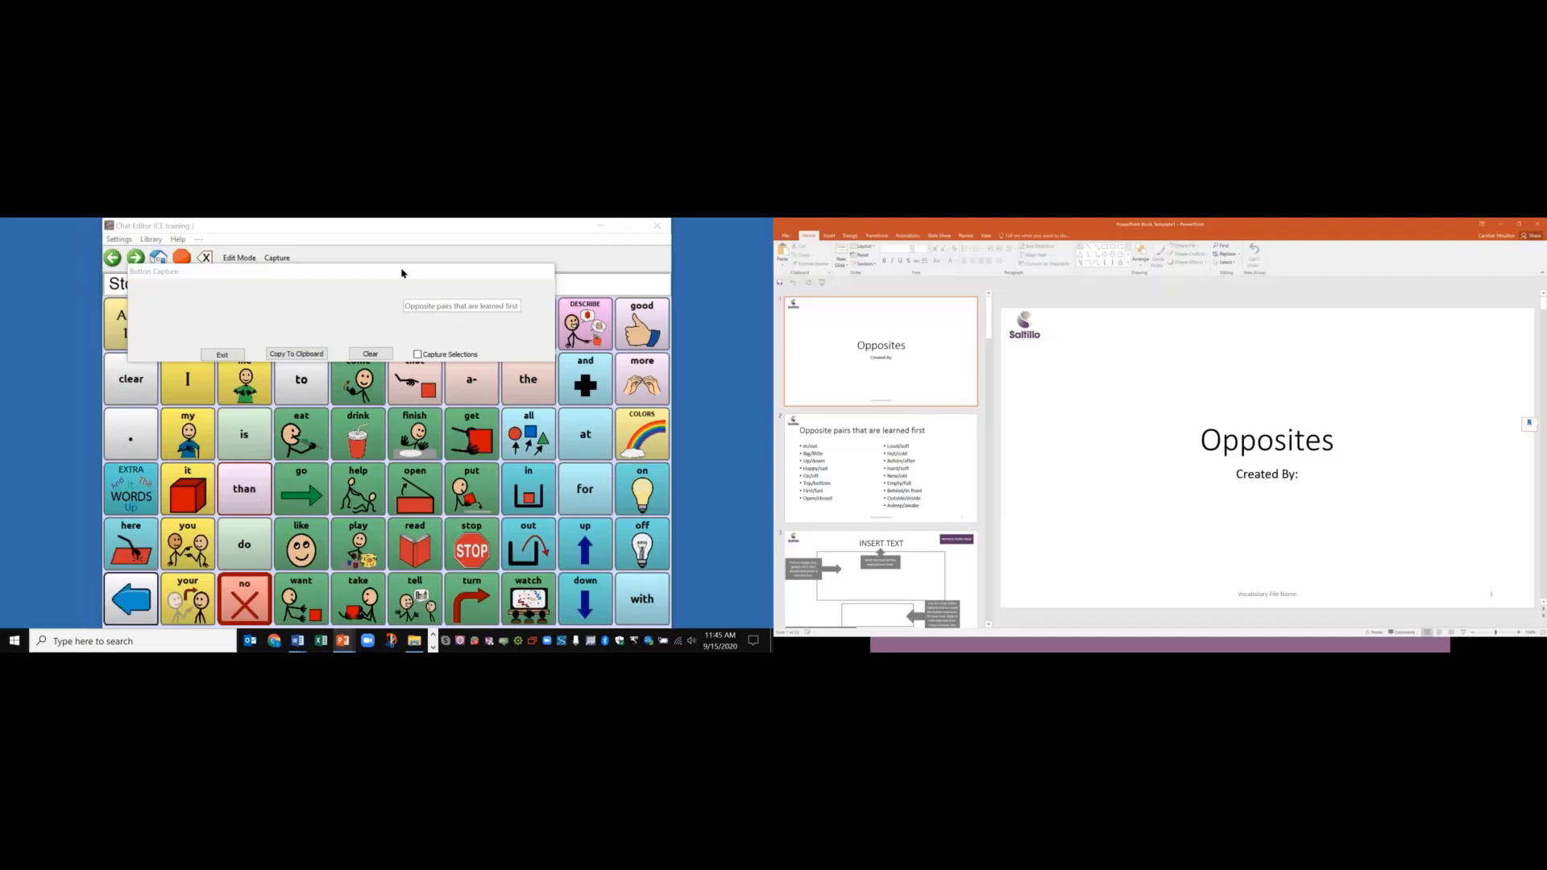
{"action": "left_click_drag", "start_coordinate": [402, 273], "coordinate": [475, 231]}
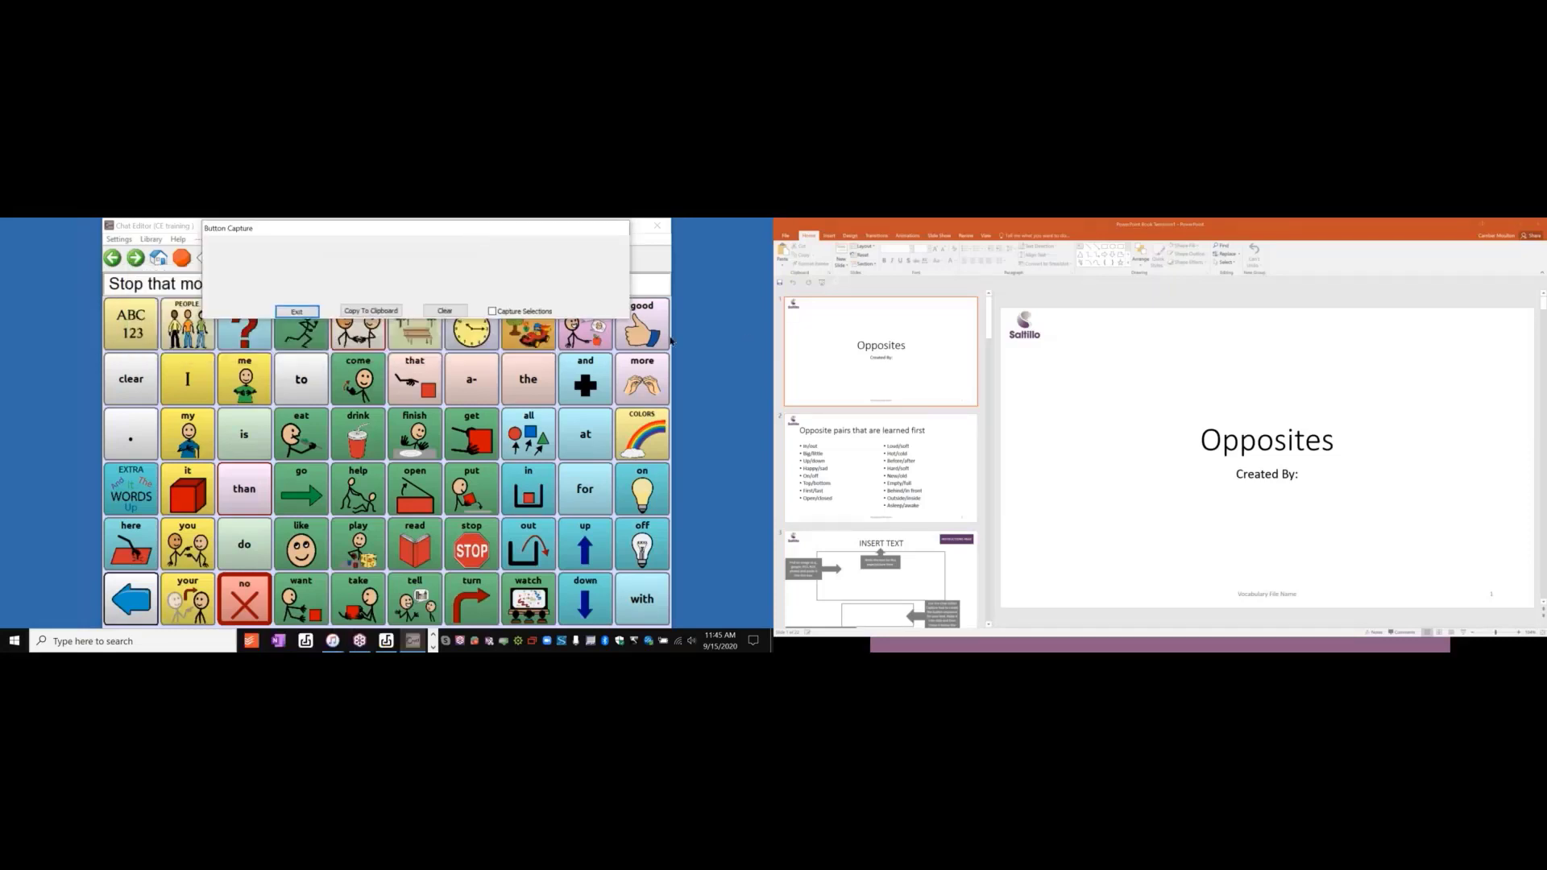
- Examine the UP and GO UP example slides in the Opposites book template
{"action": "left_click", "coordinate": [755, 307]}
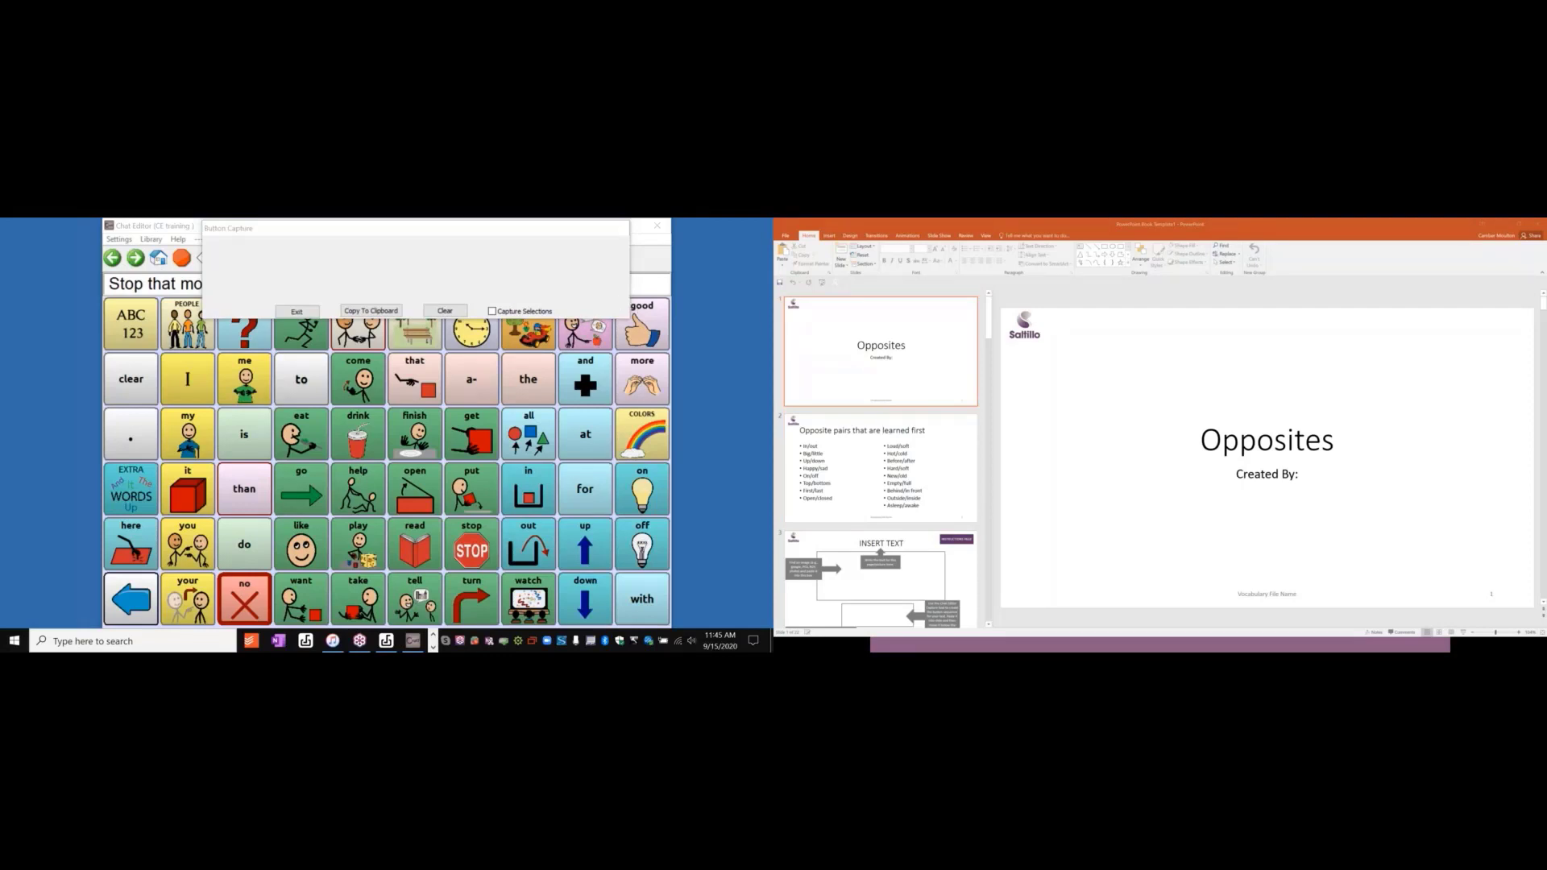
{"action": "scroll", "coordinate": [878, 506], "scroll_direction": "down", "scroll_amount": 1}
{"action": "scroll", "coordinate": [914, 485], "scroll_direction": "down", "scroll_amount": 4}
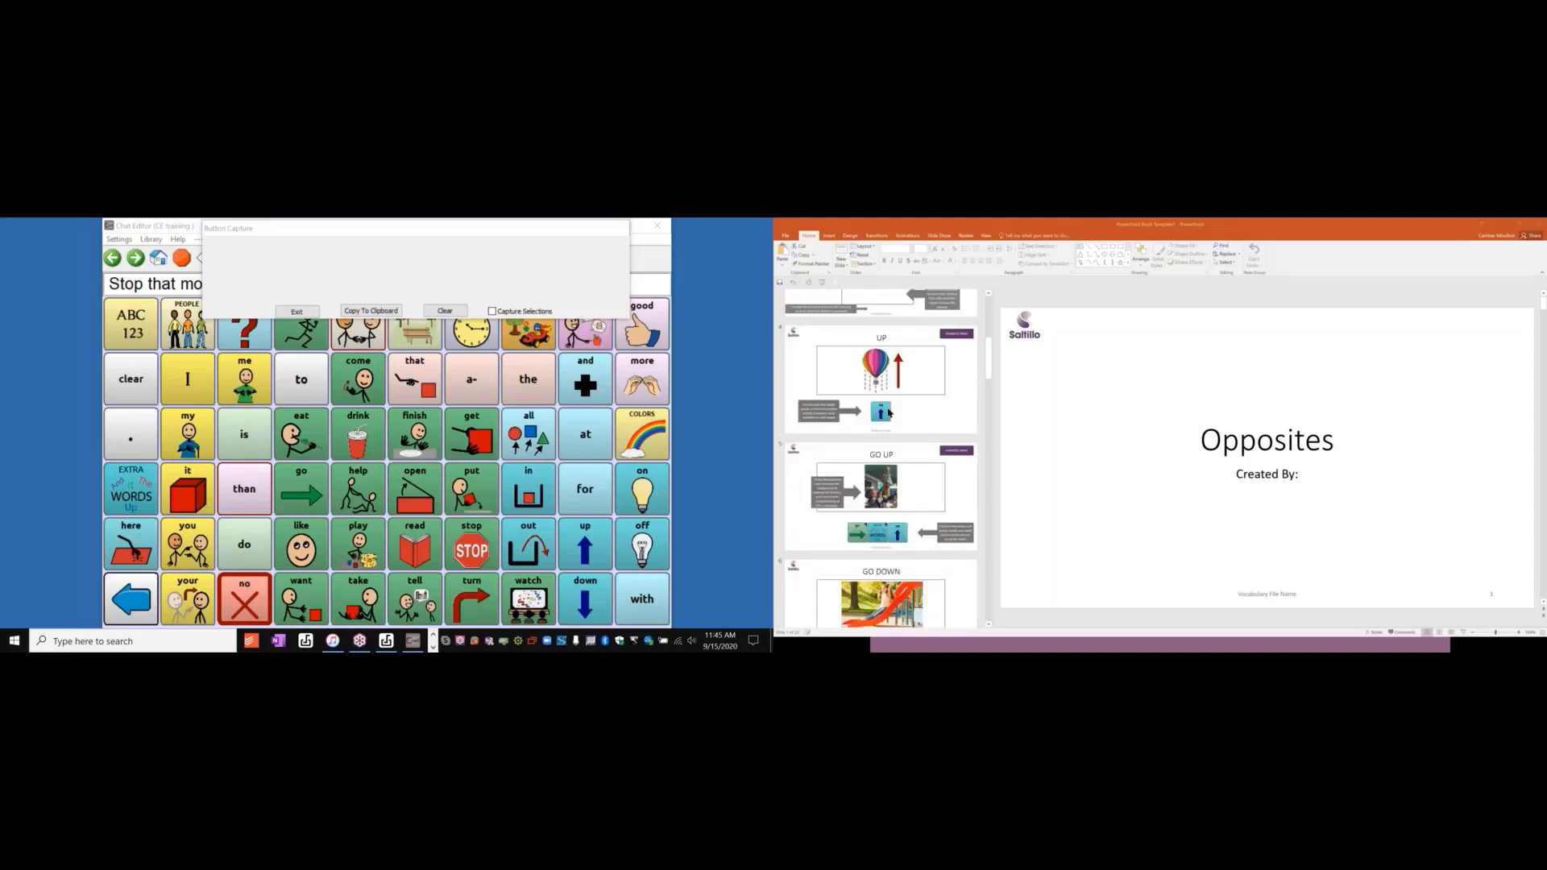
{"action": "left_click", "coordinate": [890, 412]}
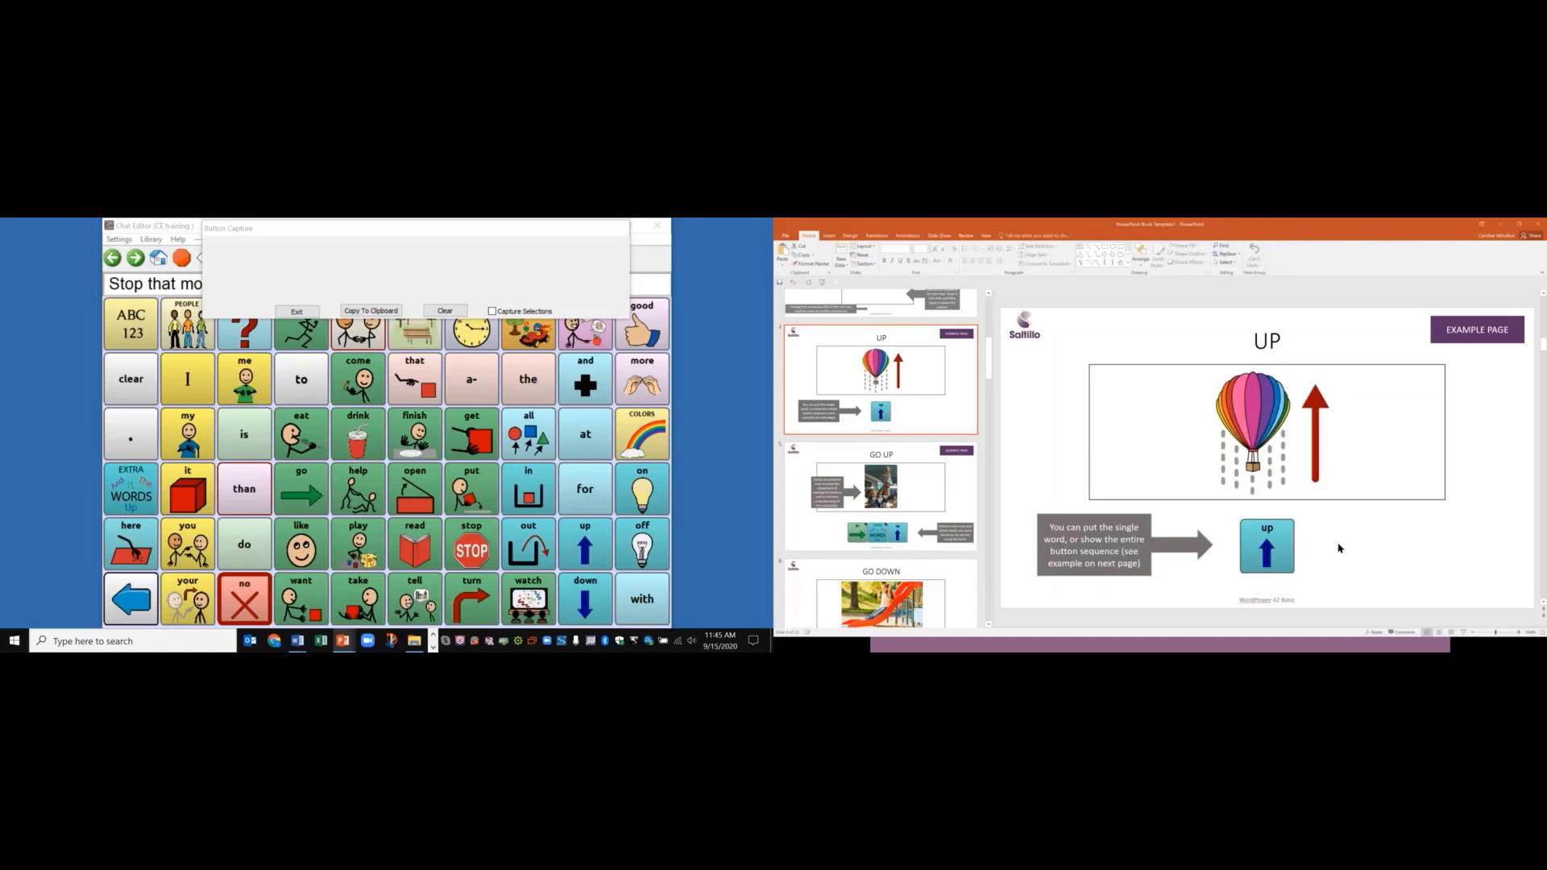
{"action": "scroll", "coordinate": [1339, 548], "scroll_direction": "down", "scroll_amount": 2}
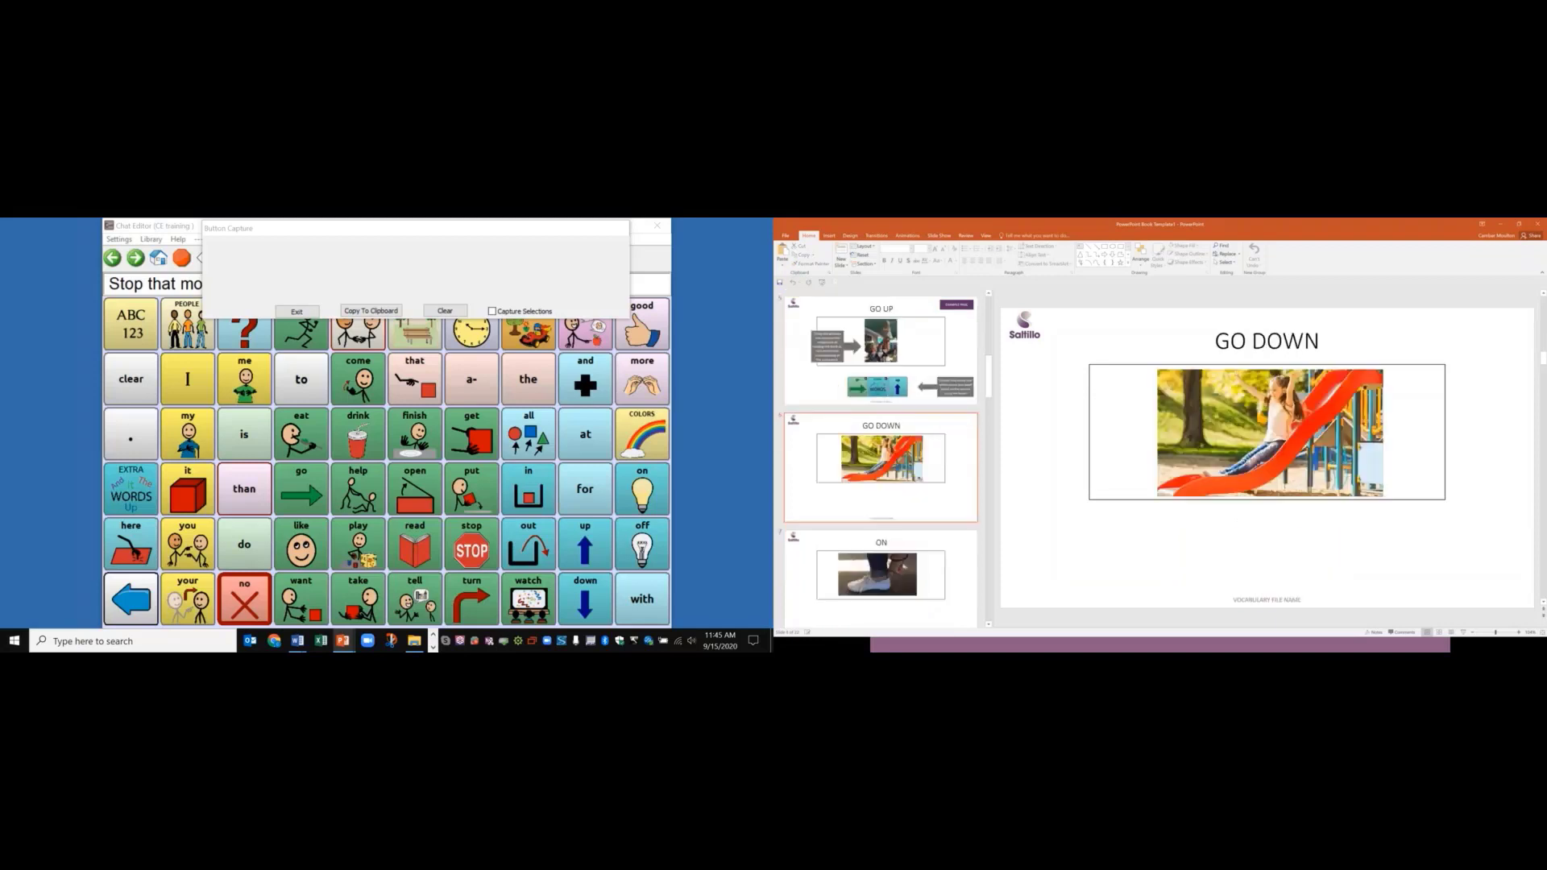
{"action": "scroll", "coordinate": [1339, 548], "scroll_direction": "up", "scroll_amount": 1}
{"action": "scroll", "coordinate": [1340, 548], "scroll_direction": "up", "scroll_amount": 1}
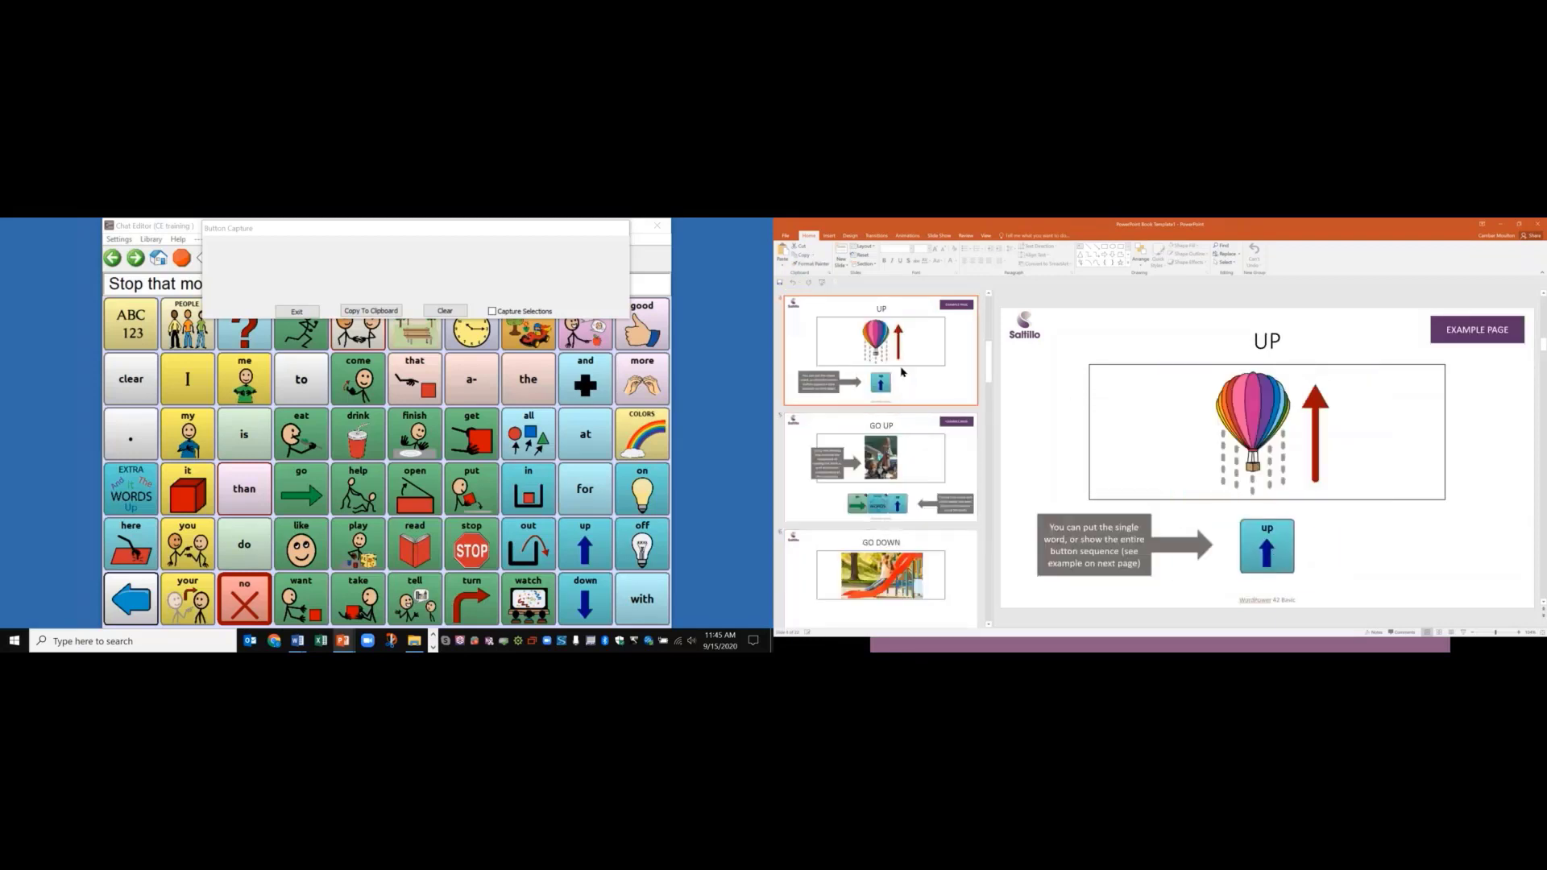
{"action": "left_click", "coordinate": [881, 468]}
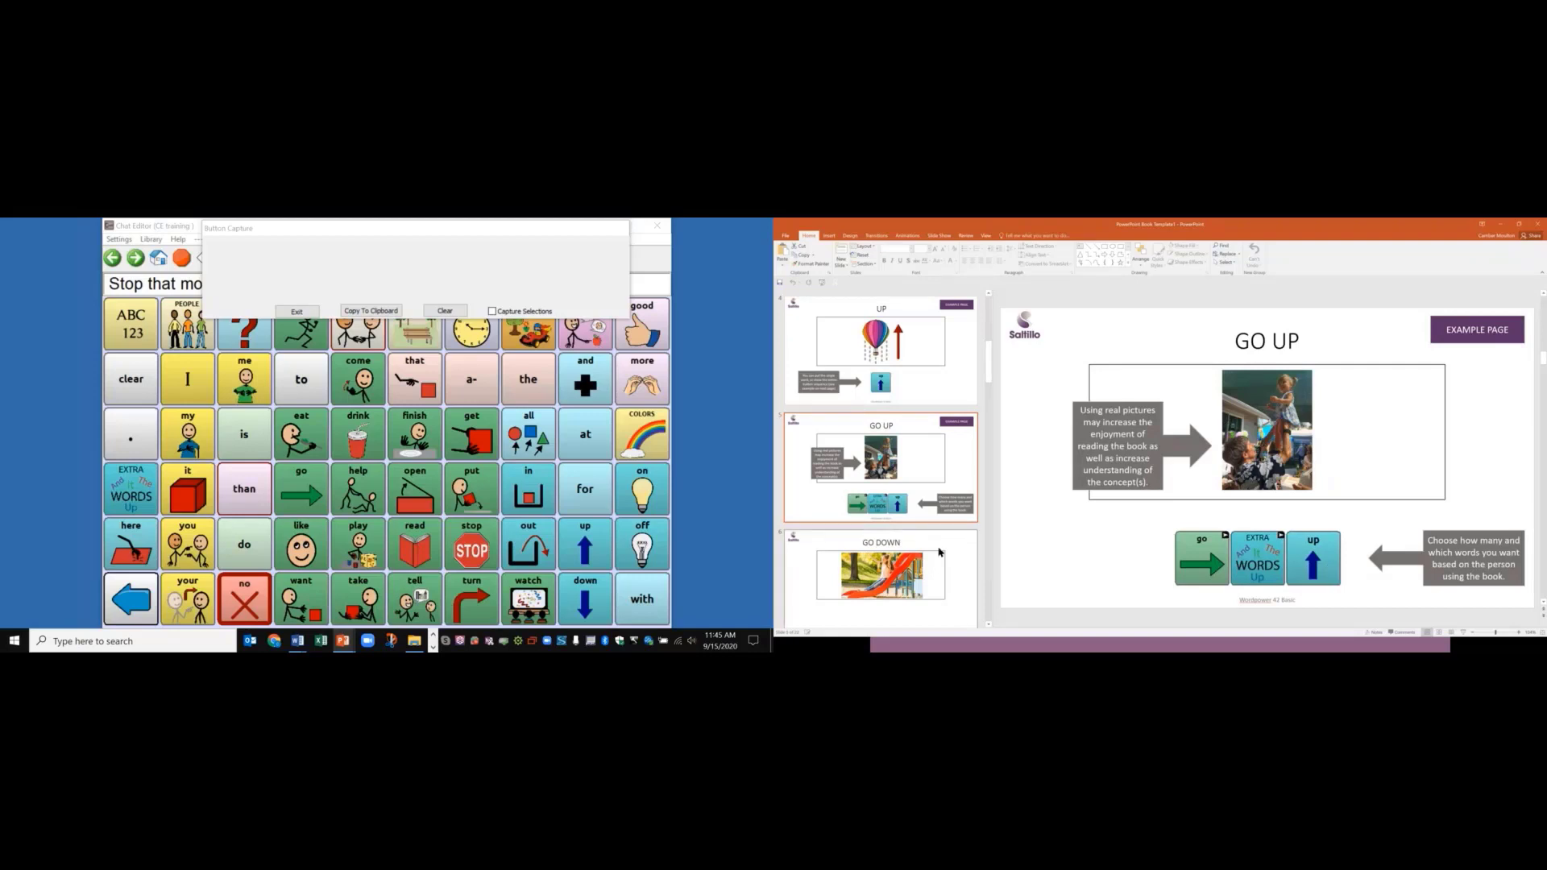
- Look through the GO DOWN, ON and OFF slides and open the In slide
{"action": "scroll", "coordinate": [940, 552], "scroll_direction": "down", "scroll_amount": 3}
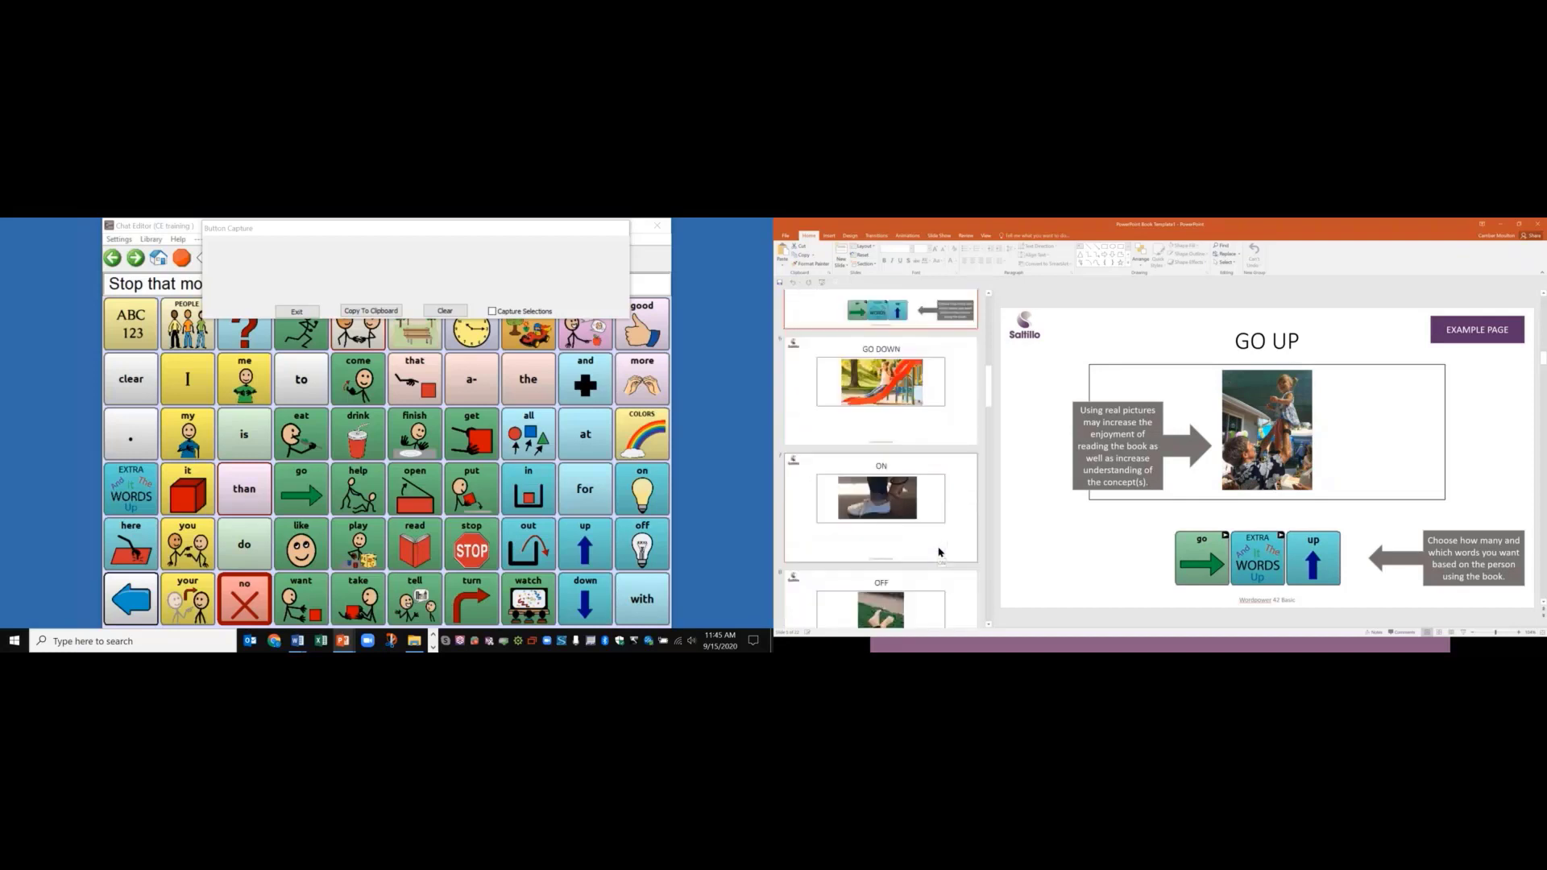
{"action": "scroll", "coordinate": [939, 552], "scroll_direction": "down", "scroll_amount": 3}
{"action": "scroll", "coordinate": [940, 552], "scroll_direction": "up", "scroll_amount": 4}
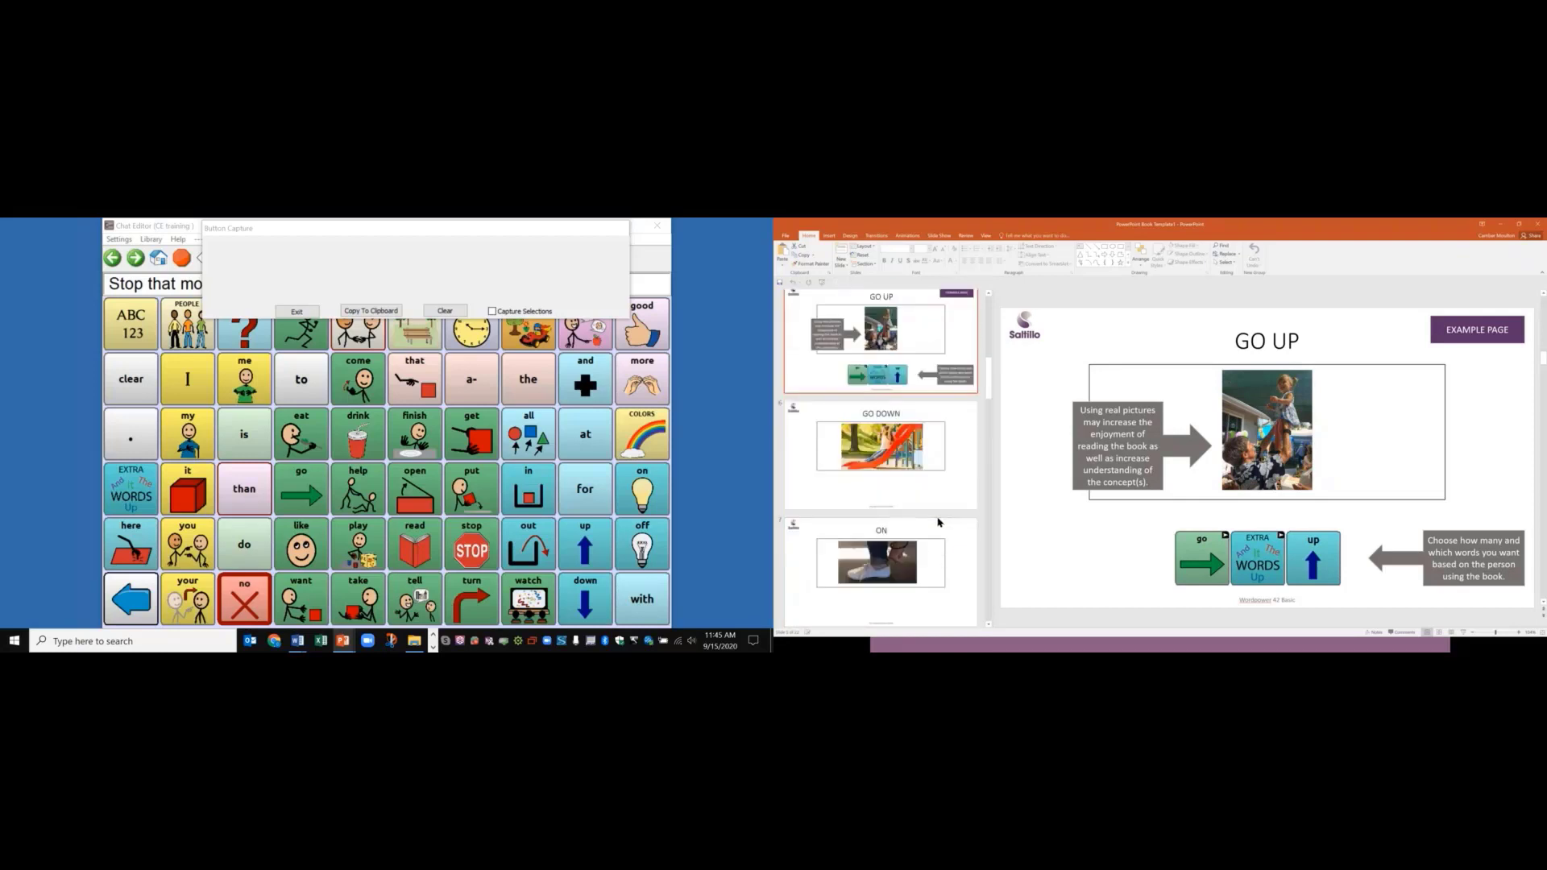
{"action": "scroll", "coordinate": [939, 522], "scroll_direction": "down", "scroll_amount": 3}
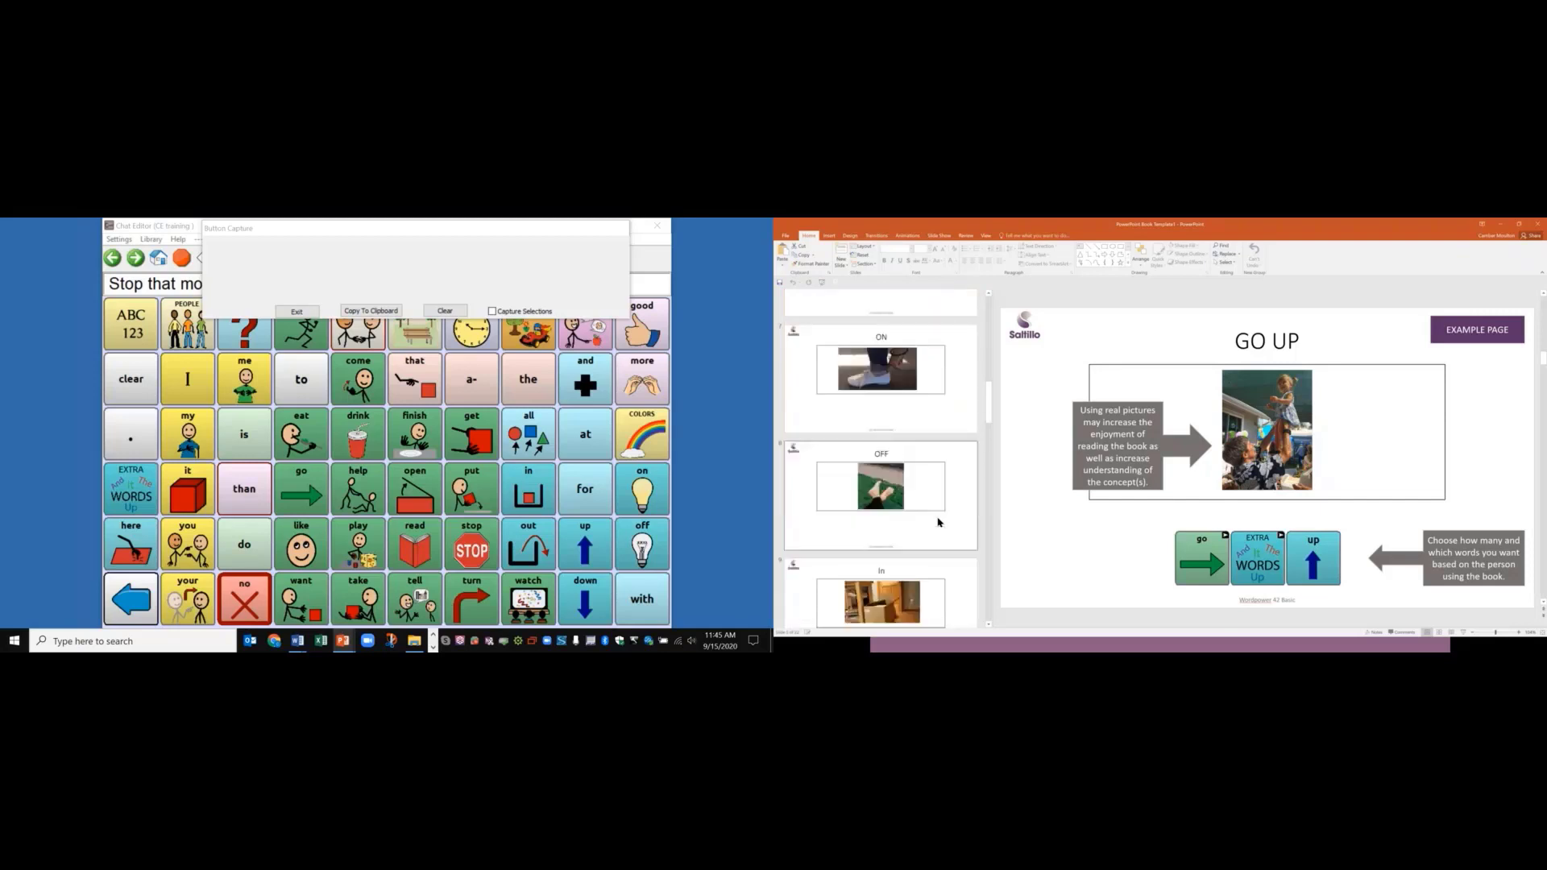
{"action": "left_click", "coordinate": [939, 411]}
{"action": "left_click", "coordinate": [950, 445]}
{"action": "scroll", "coordinate": [952, 520], "scroll_direction": "down", "scroll_amount": 1}
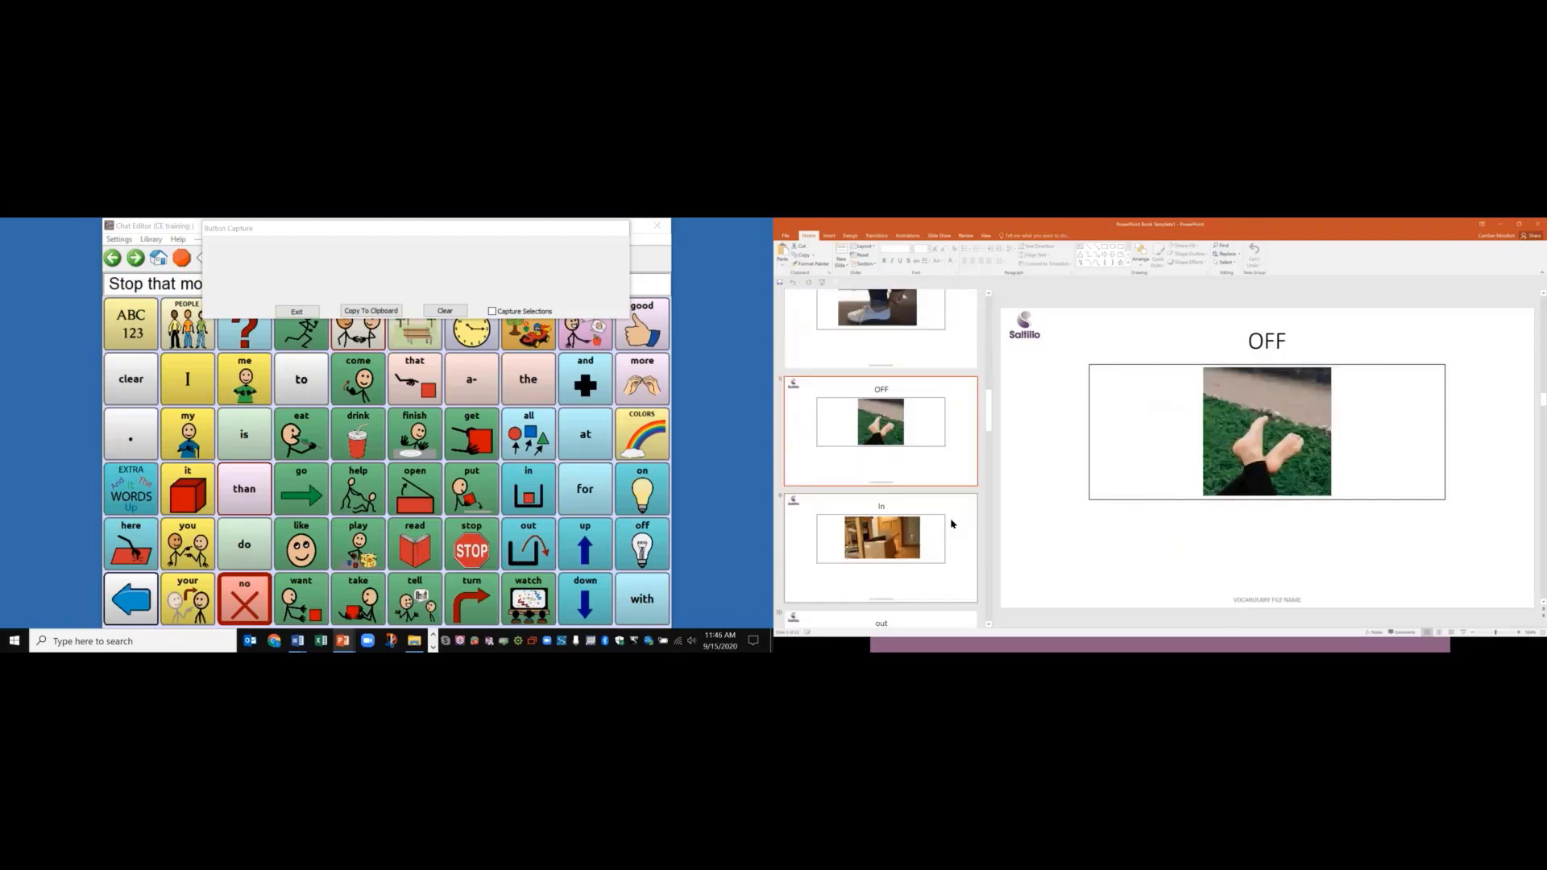
{"action": "left_click", "coordinate": [952, 524]}
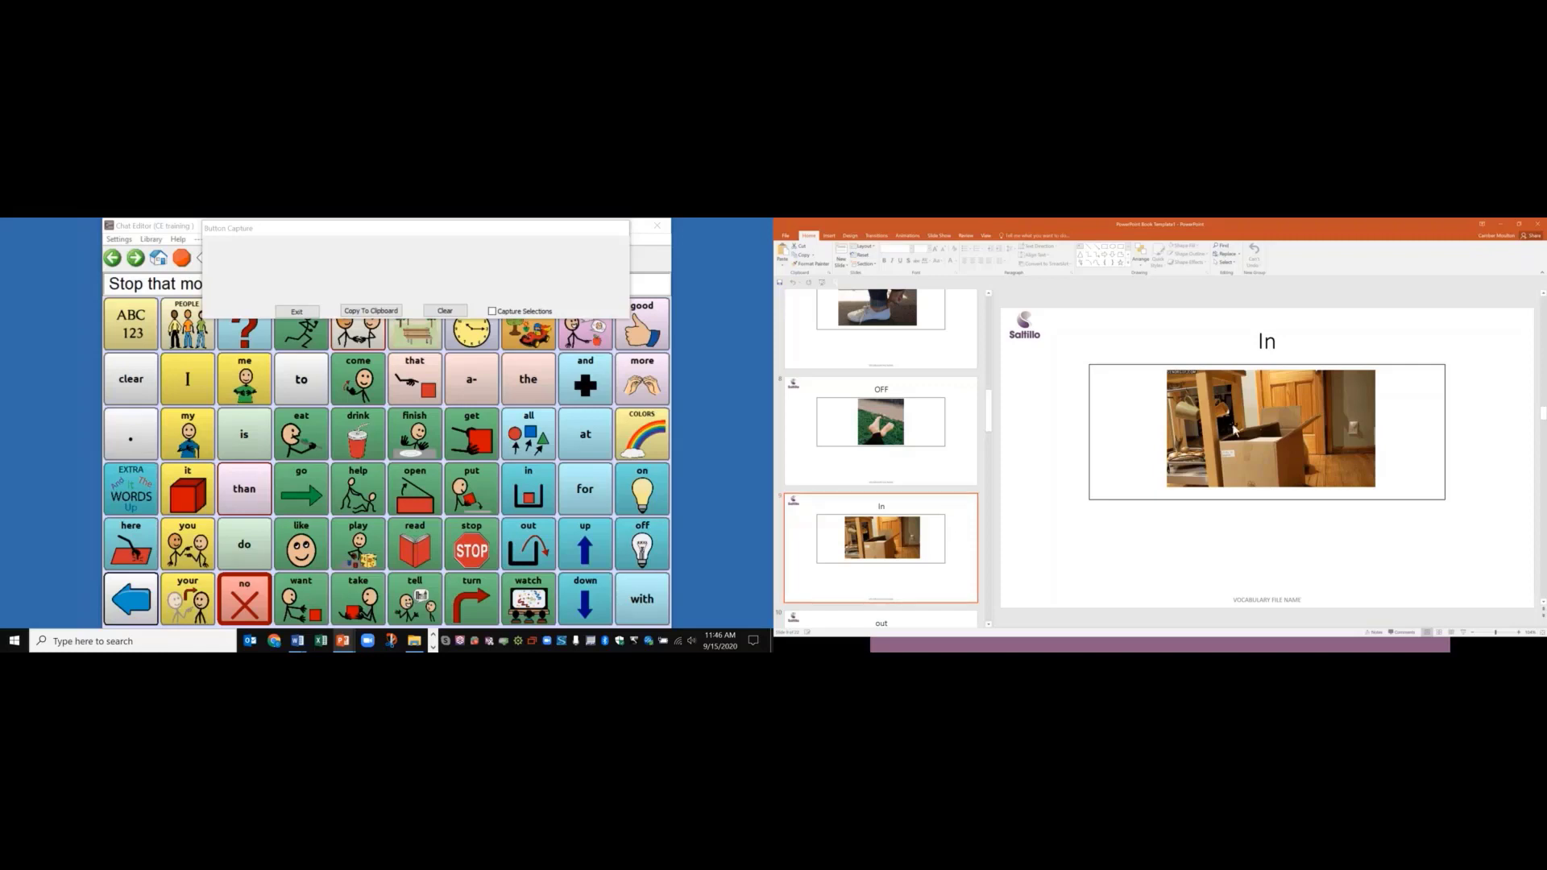
- Play the In and out slides as a slide show to view their animated pictures, and end the show
{"action": "left_click", "coordinate": [1466, 636]}
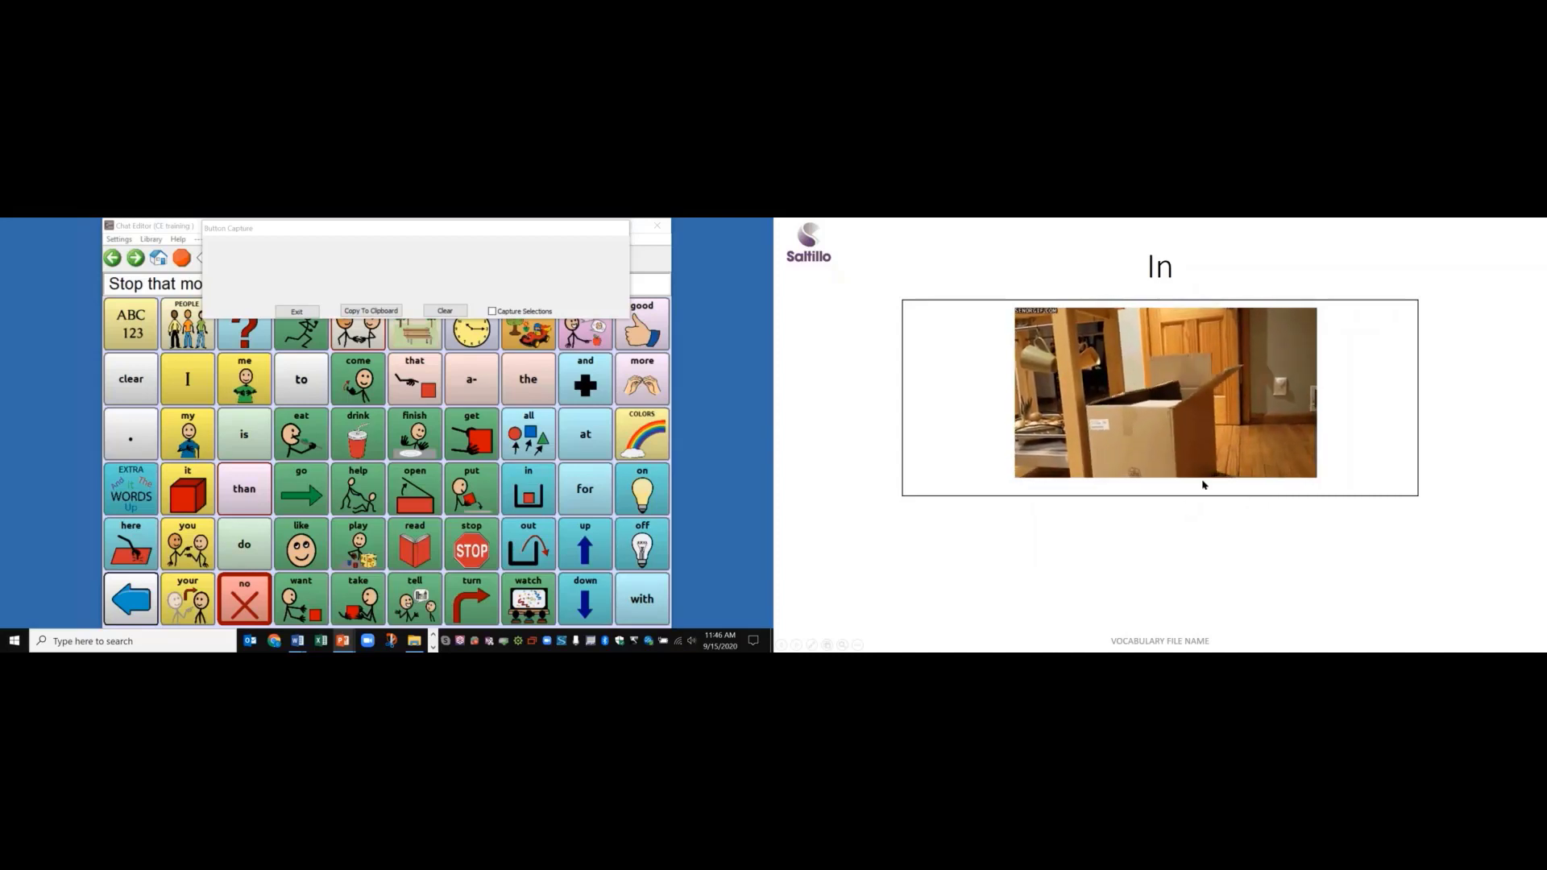
{"action": "left_click", "coordinate": [948, 583]}
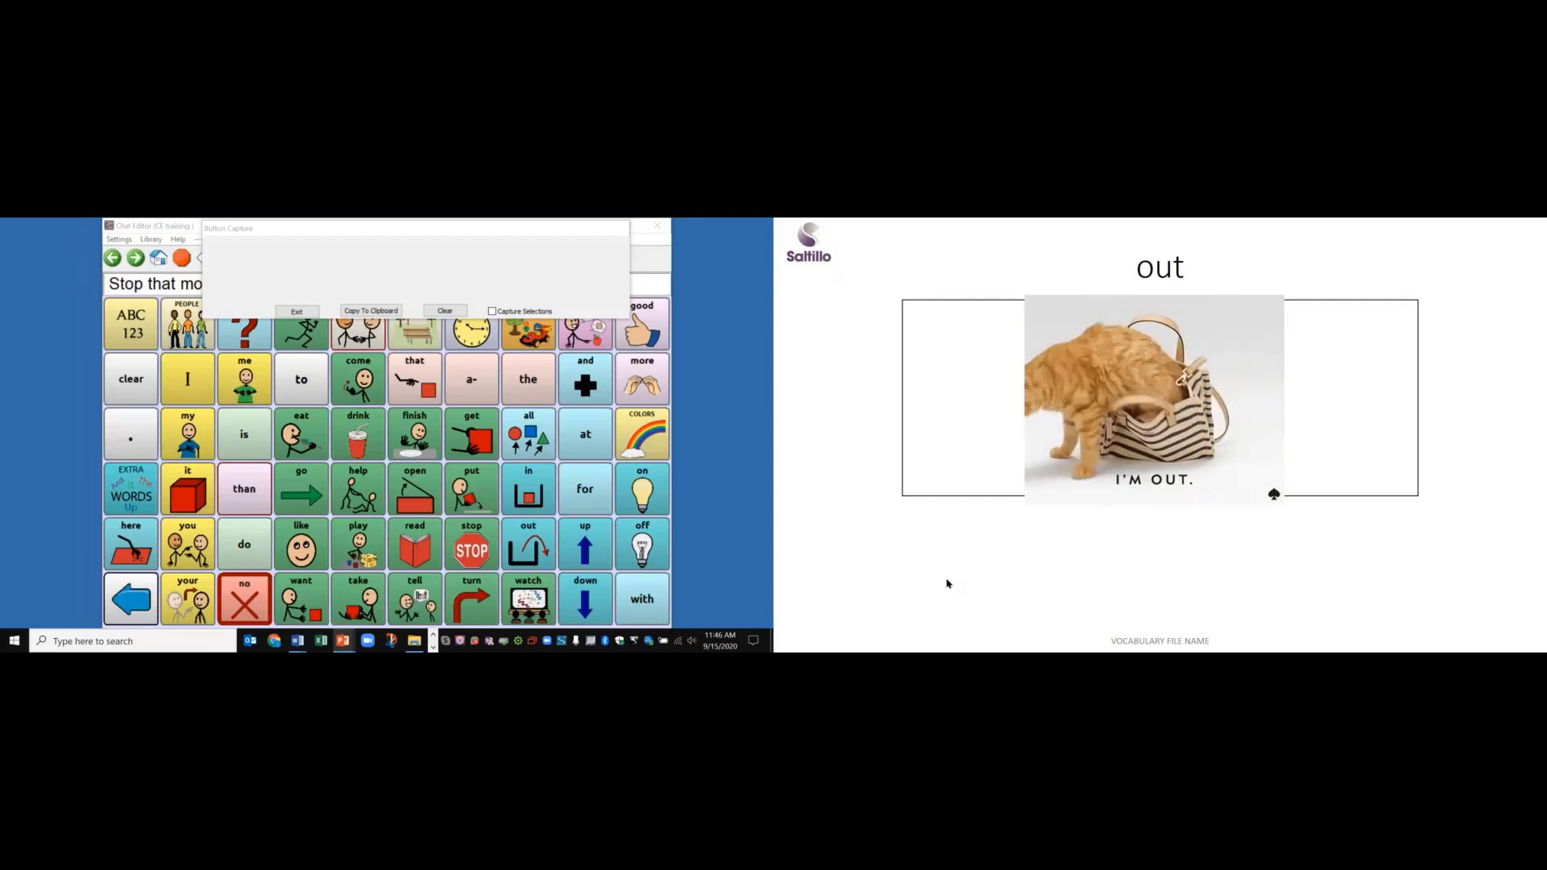
{"action": "key", "text": "Escape"}
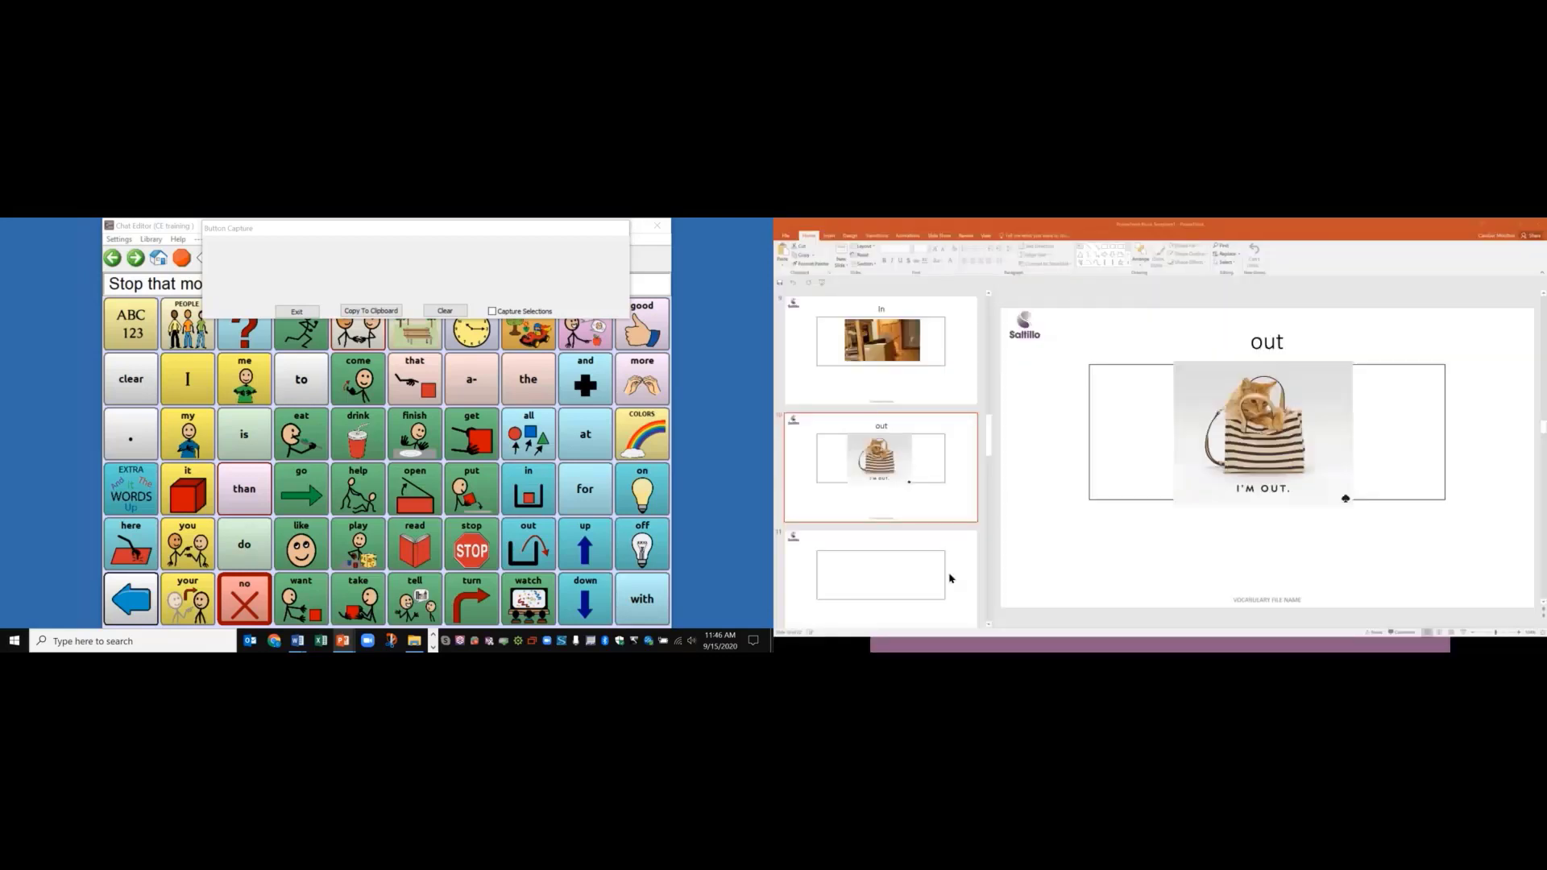
- Return to the In slide, turn on Capture Selections, capture the in button from the vocabulary page and copy it to the clipboard
{"action": "left_click", "coordinate": [912, 371]}
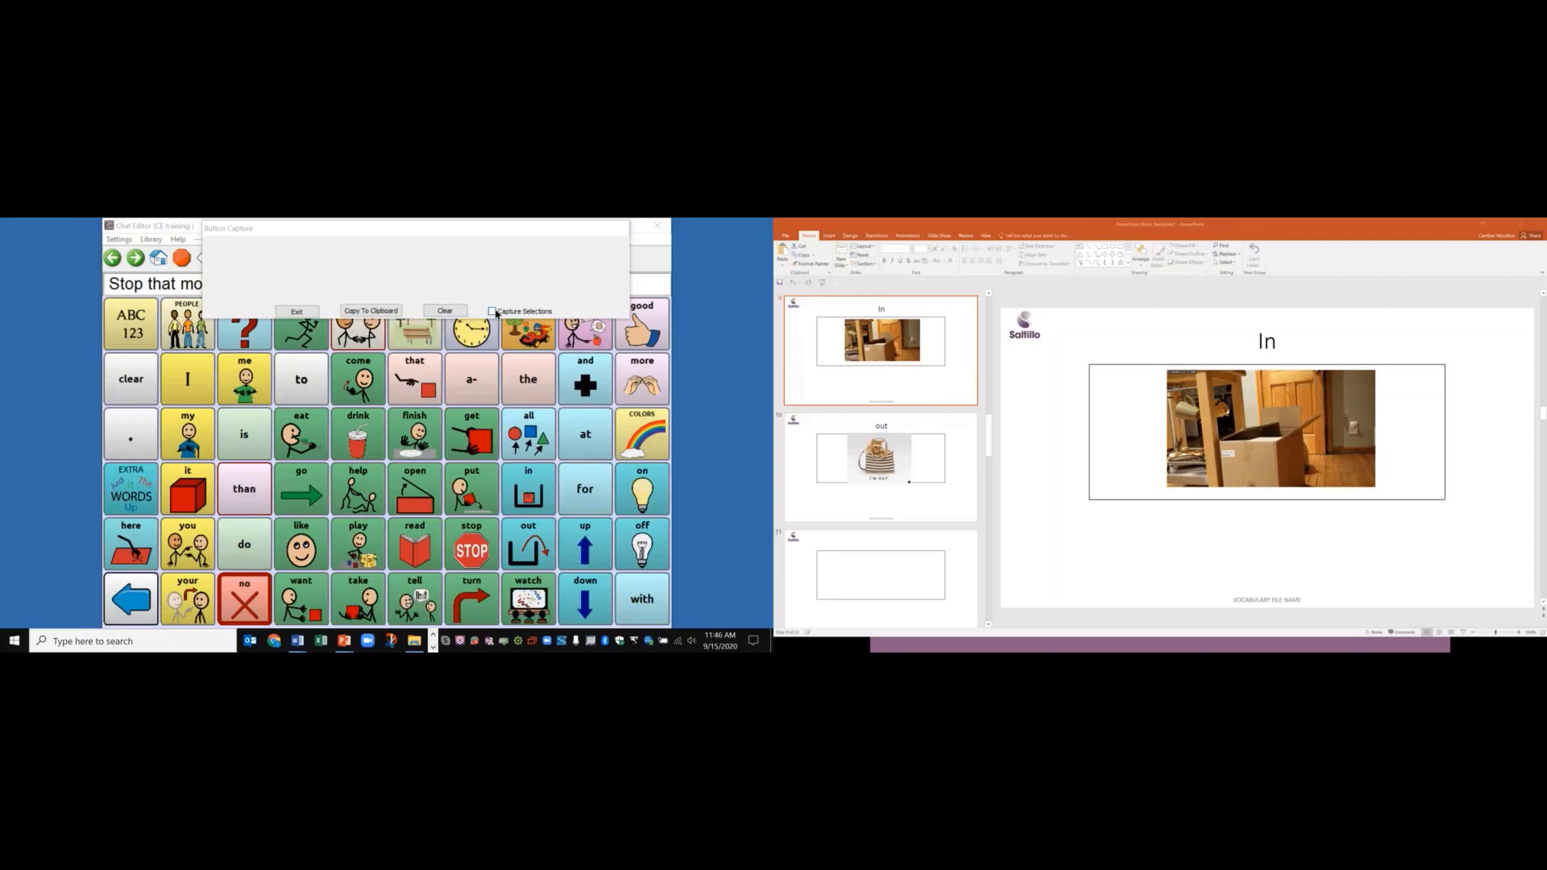
{"action": "left_click", "coordinate": [493, 312]}
{"action": "left_click", "coordinate": [529, 499]}
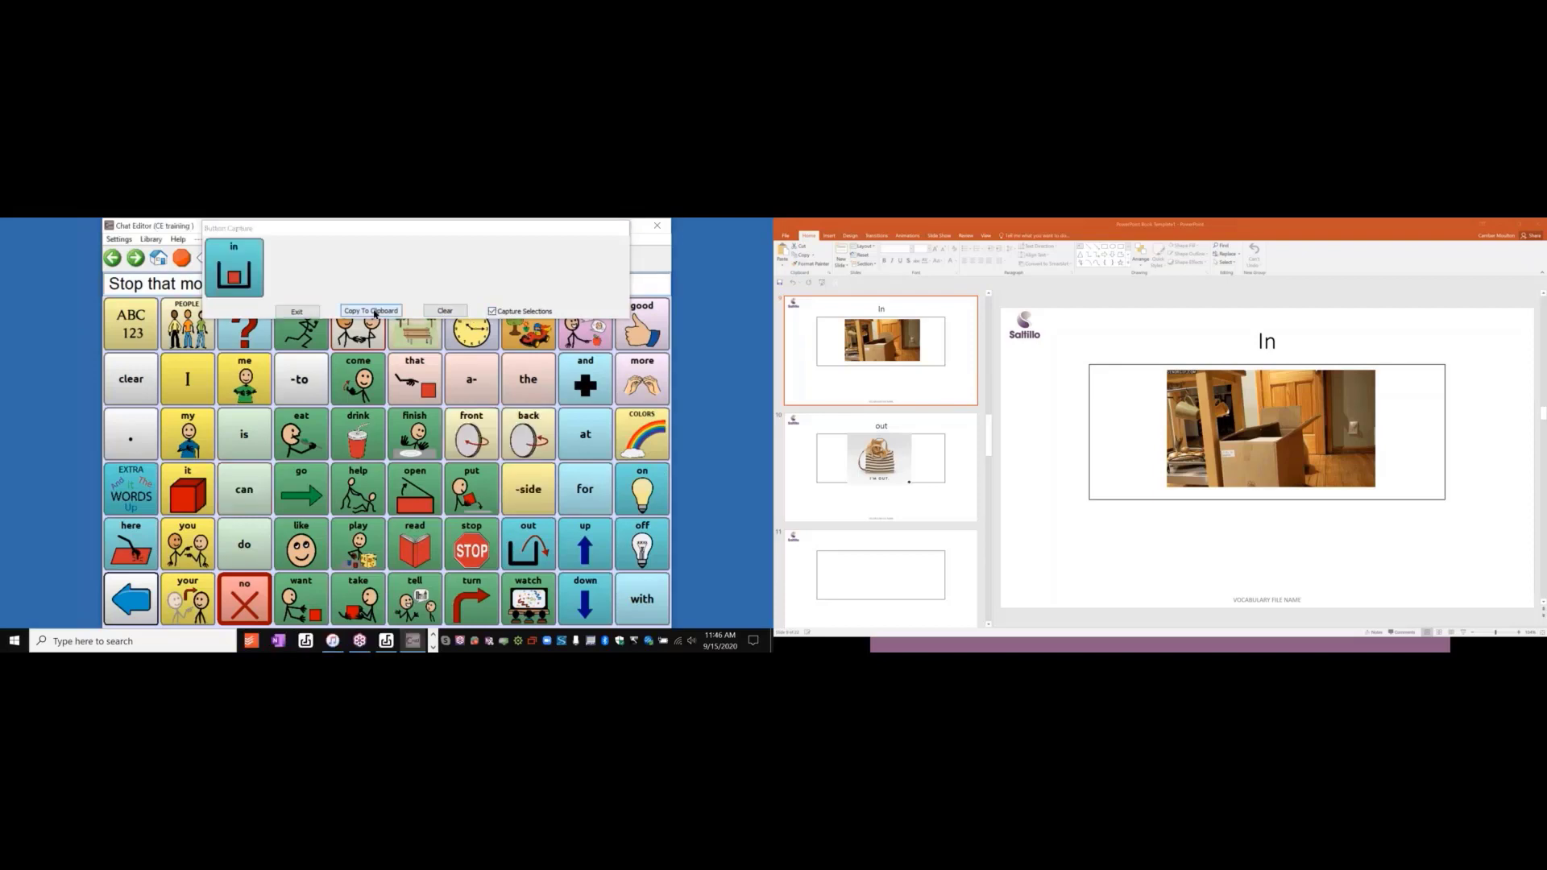
{"action": "left_click", "coordinate": [374, 313]}
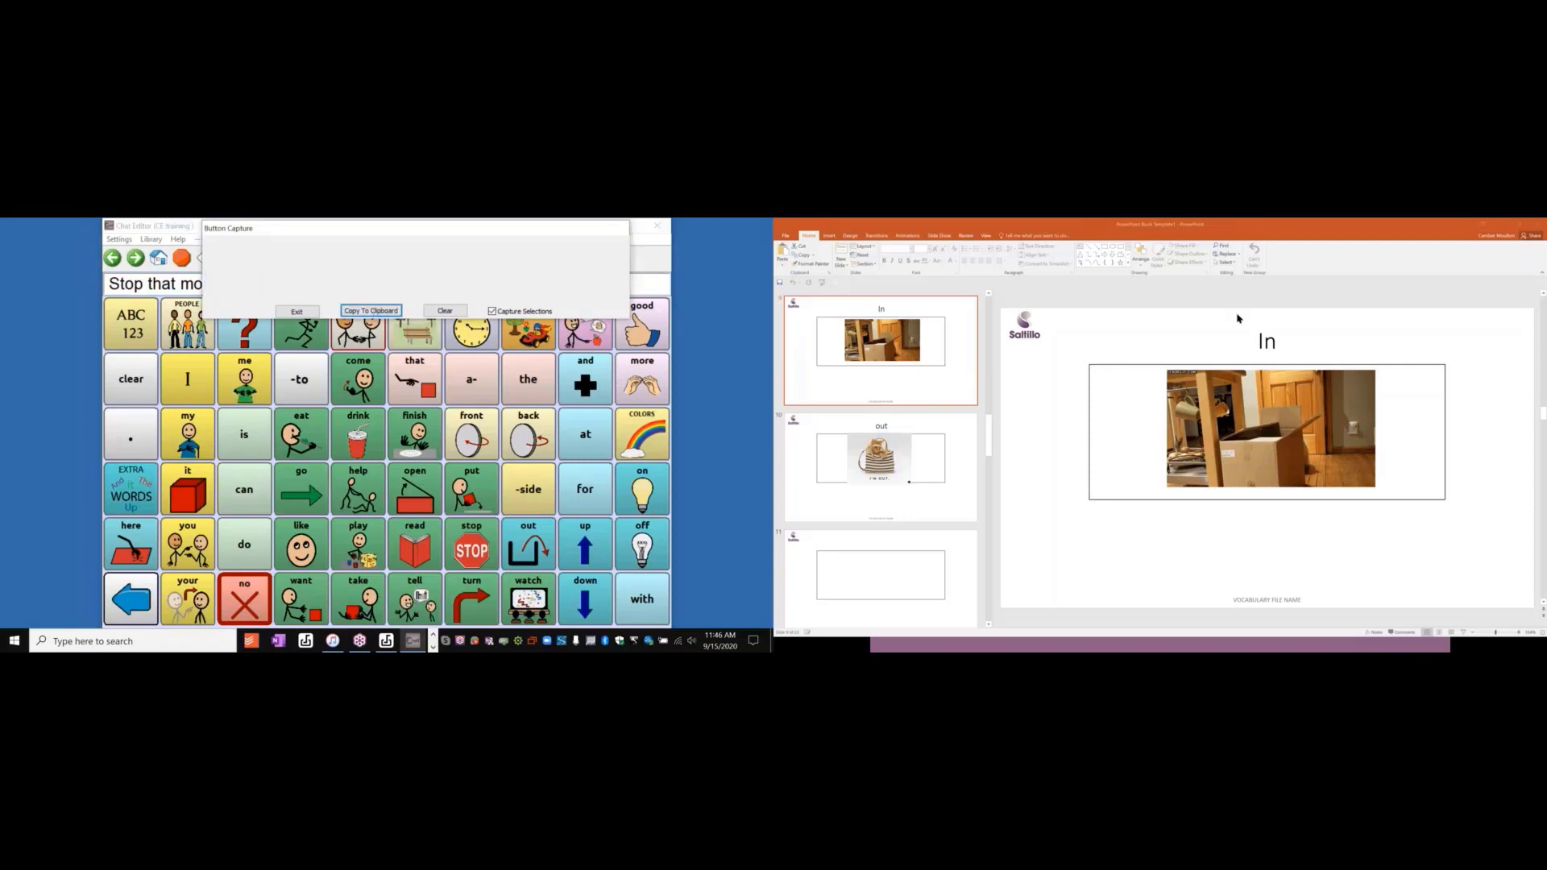
- Paste the captured in button onto the In slide and place it centred below the box picture
{"action": "right_click", "coordinate": [1245, 534]}
{"action": "left_click", "coordinate": [1261, 547]}
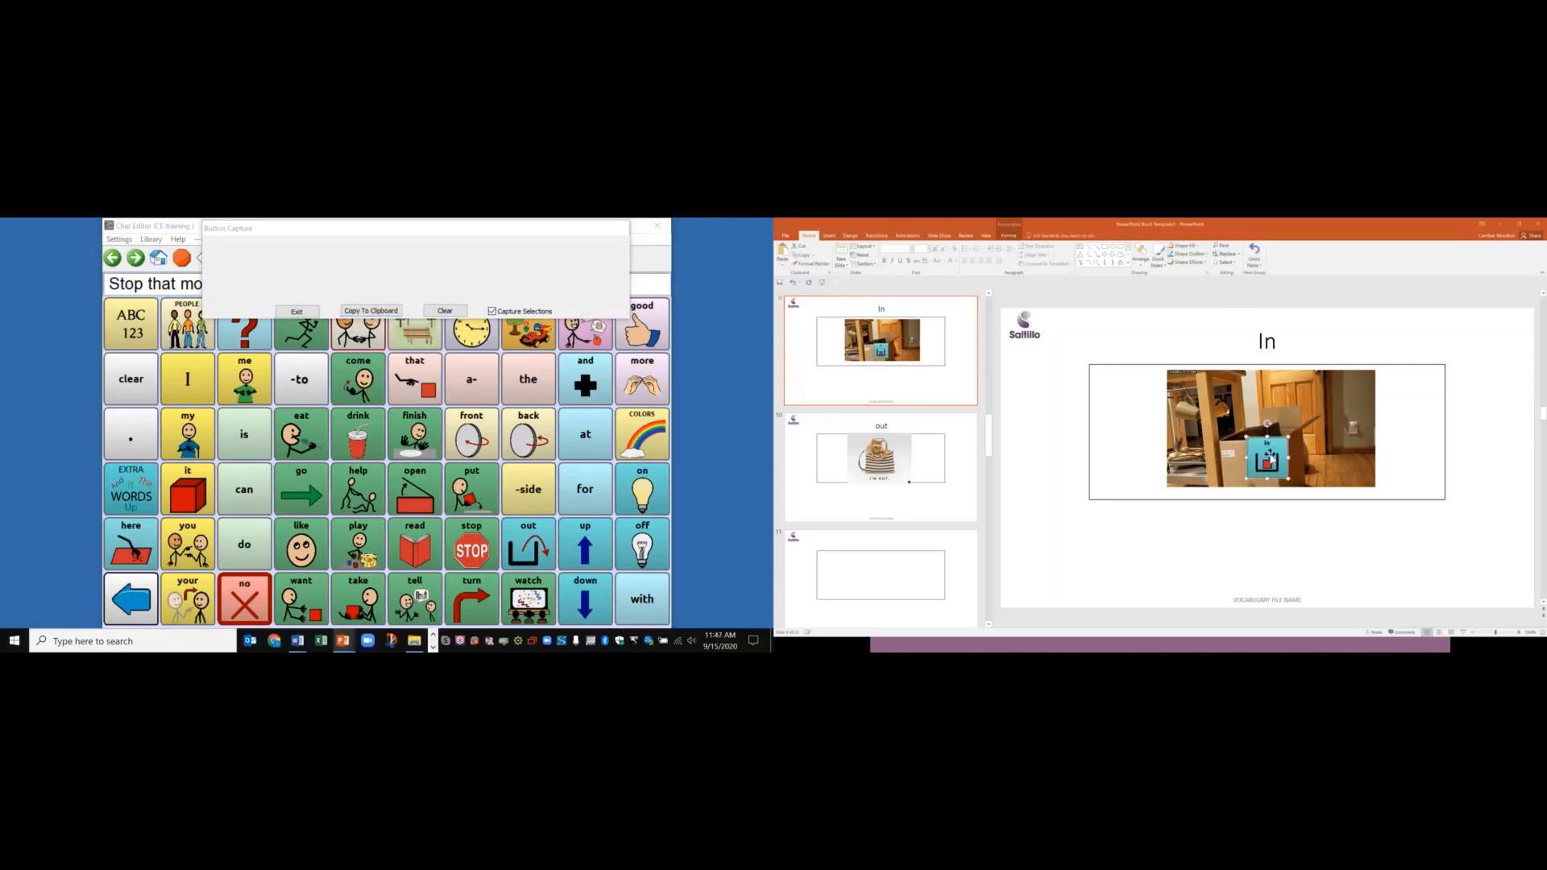
{"action": "left_click_drag", "start_coordinate": [1281, 526], "coordinate": [1238, 518]}
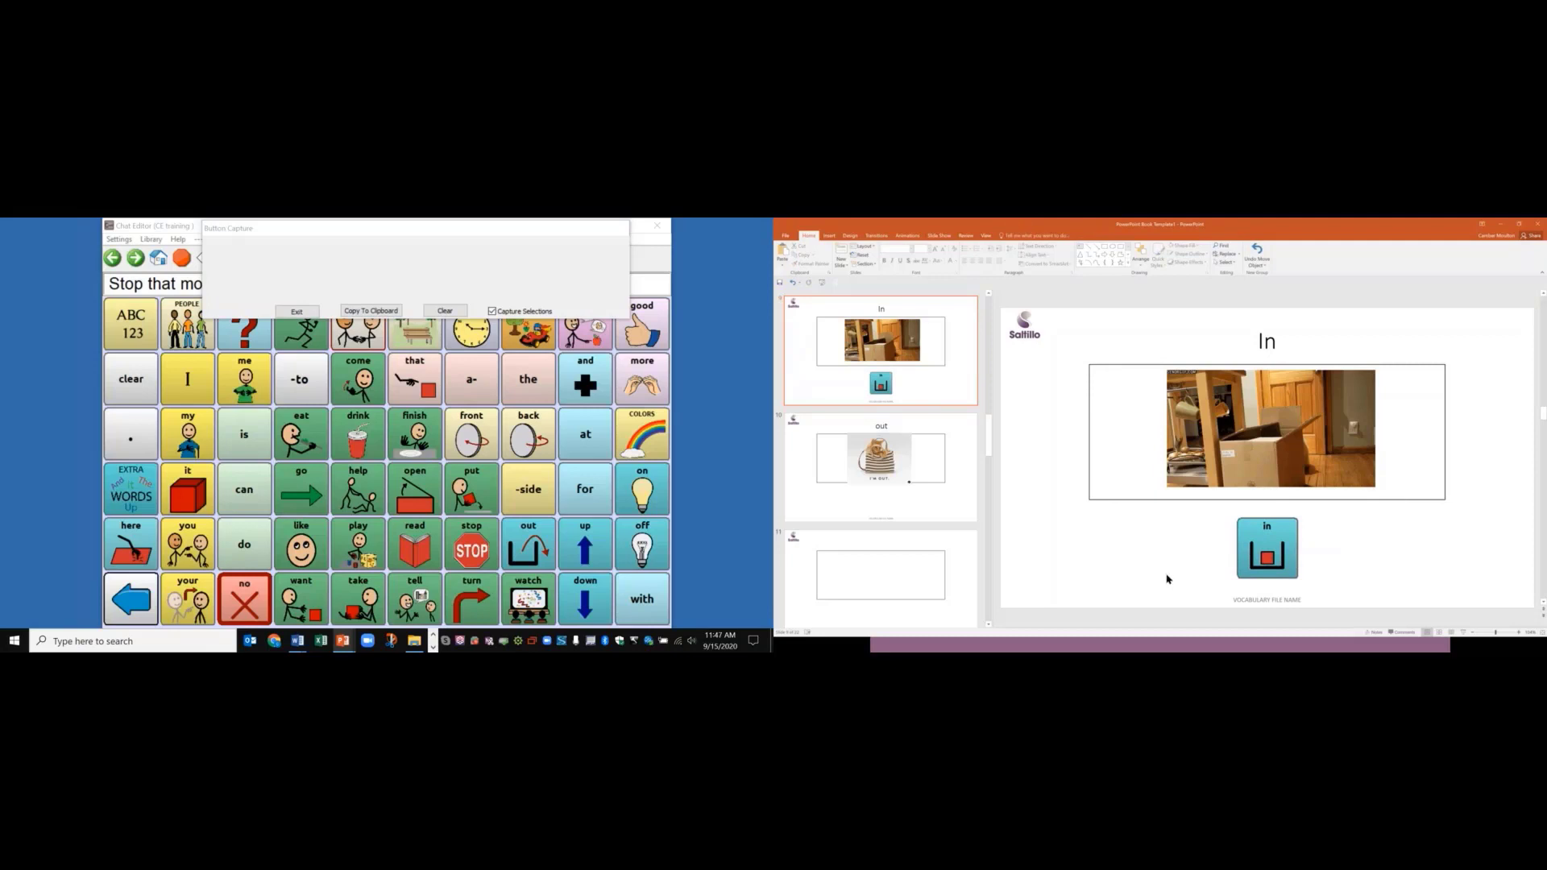
- Open the out slide, capture the GROUPS, PETS and cat button sequence from the vocabulary and copy it to the clipboard
{"action": "left_click", "coordinate": [941, 512]}
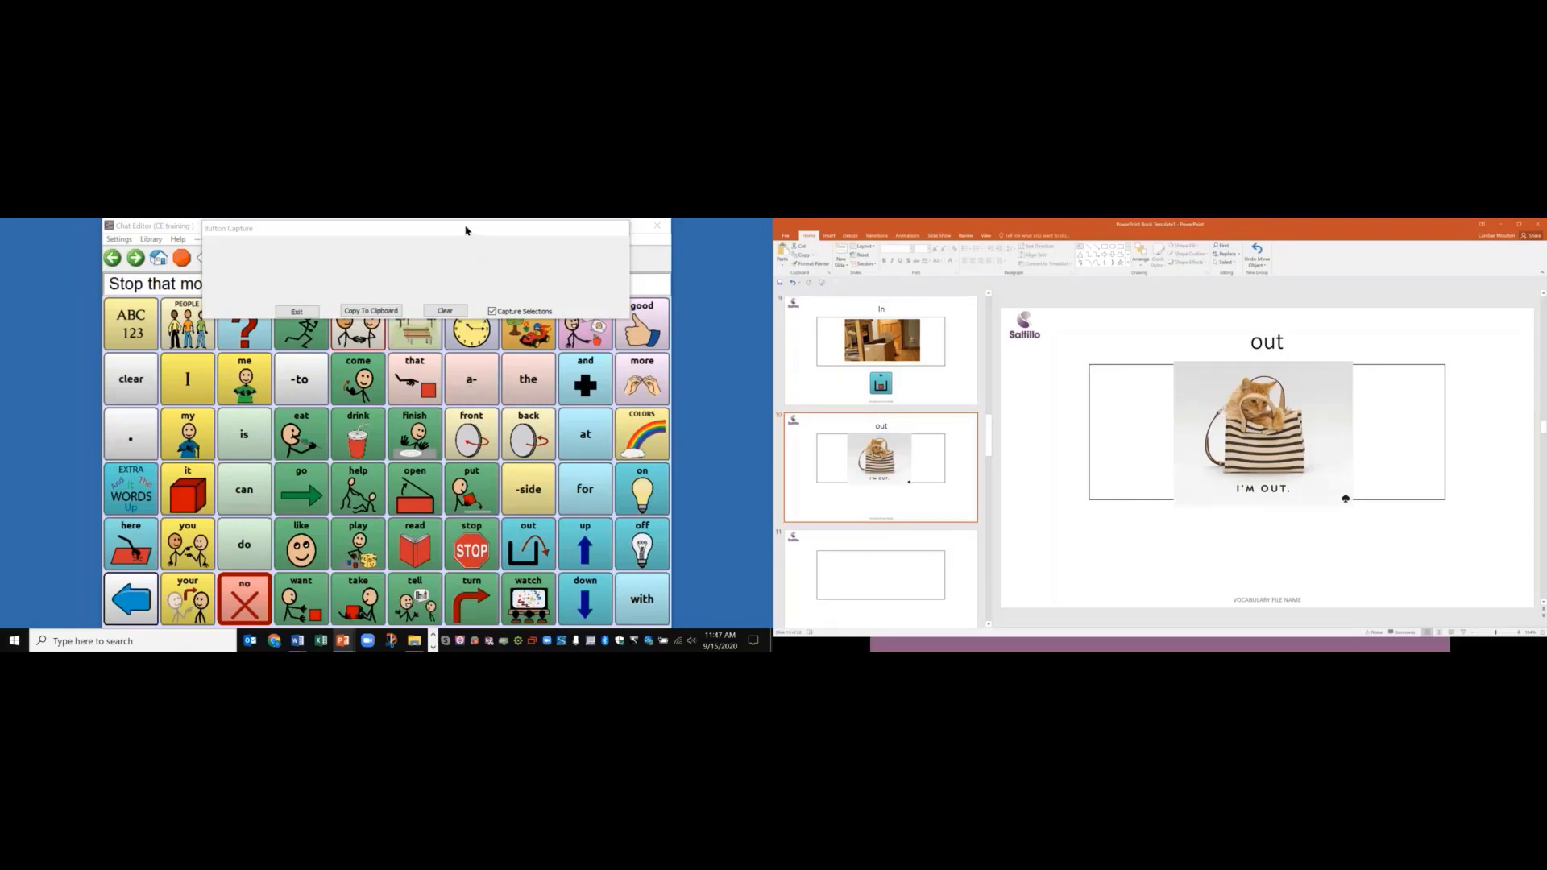
{"action": "left_click_drag", "start_coordinate": [465, 230], "coordinate": [341, 240]}
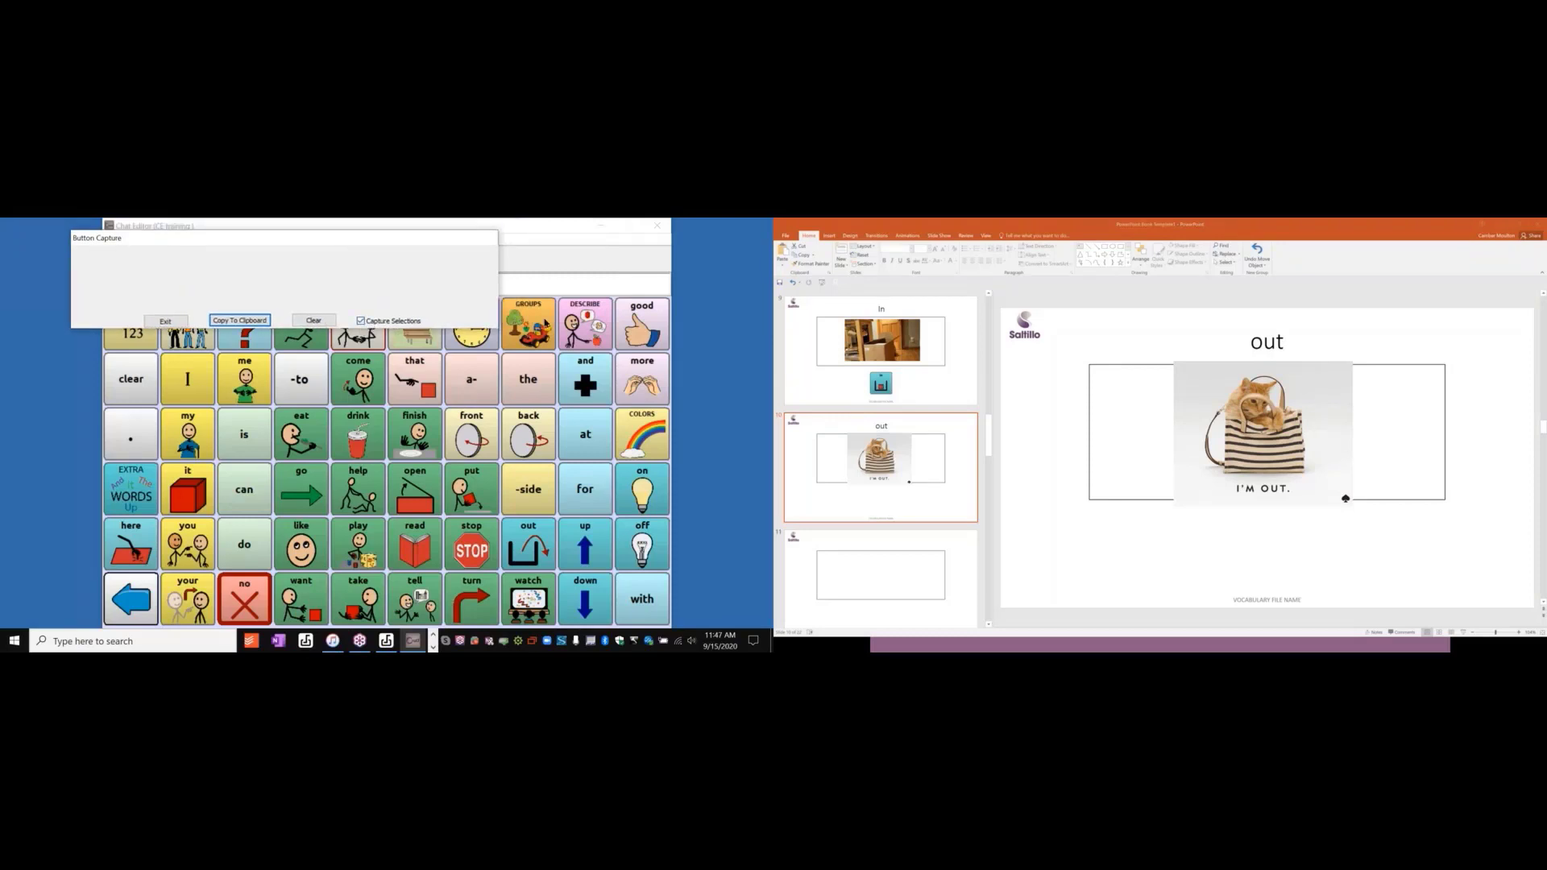
{"action": "left_click", "coordinate": [539, 329]}
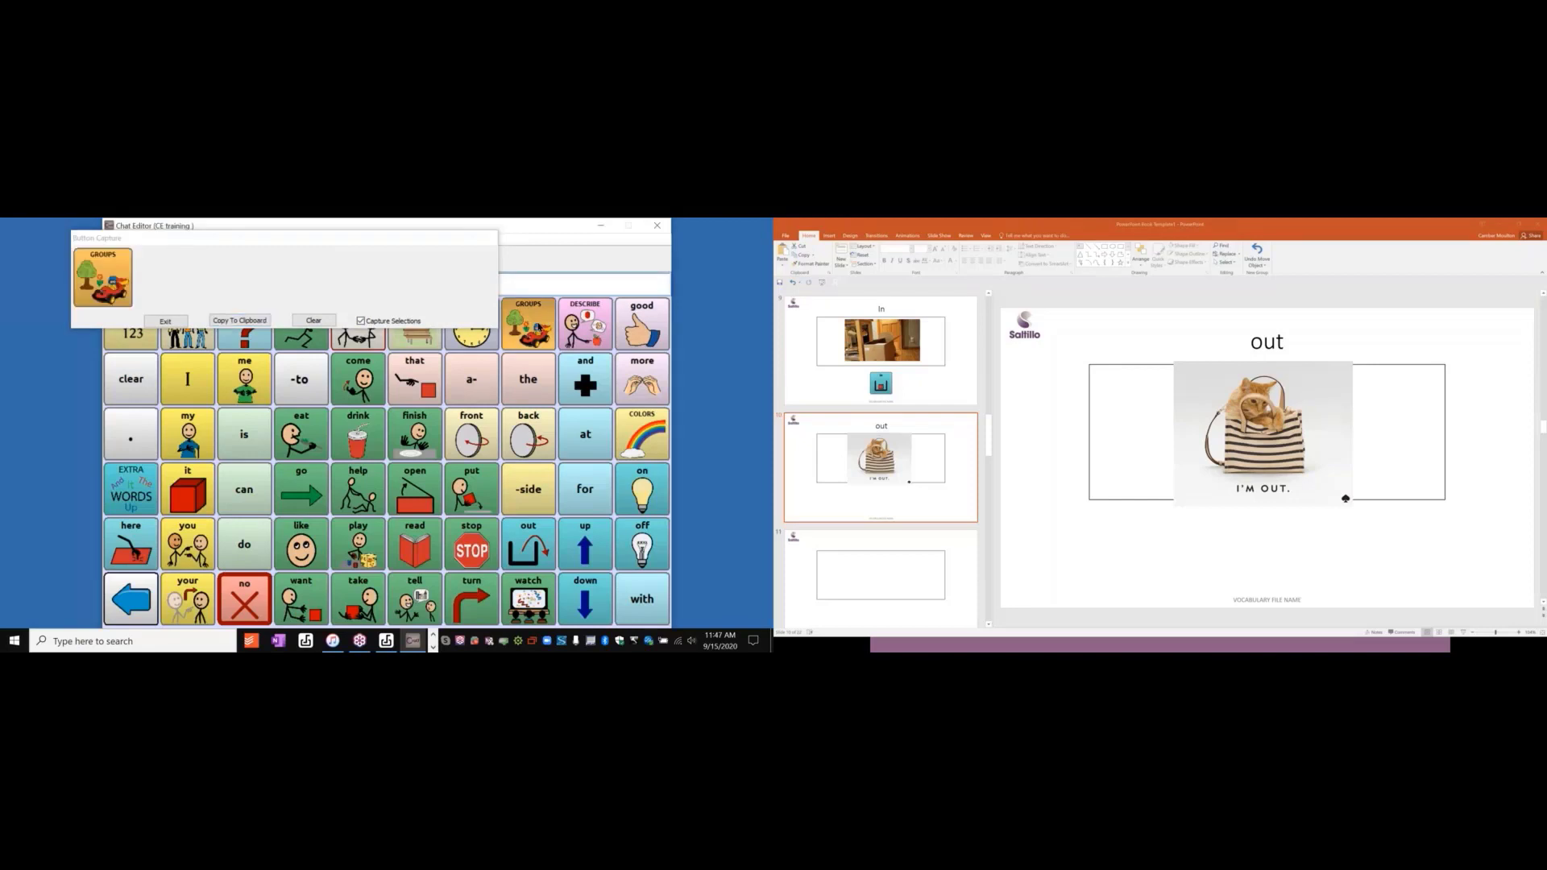
{"action": "left_click_drag", "start_coordinate": [371, 241], "coordinate": [431, 436]}
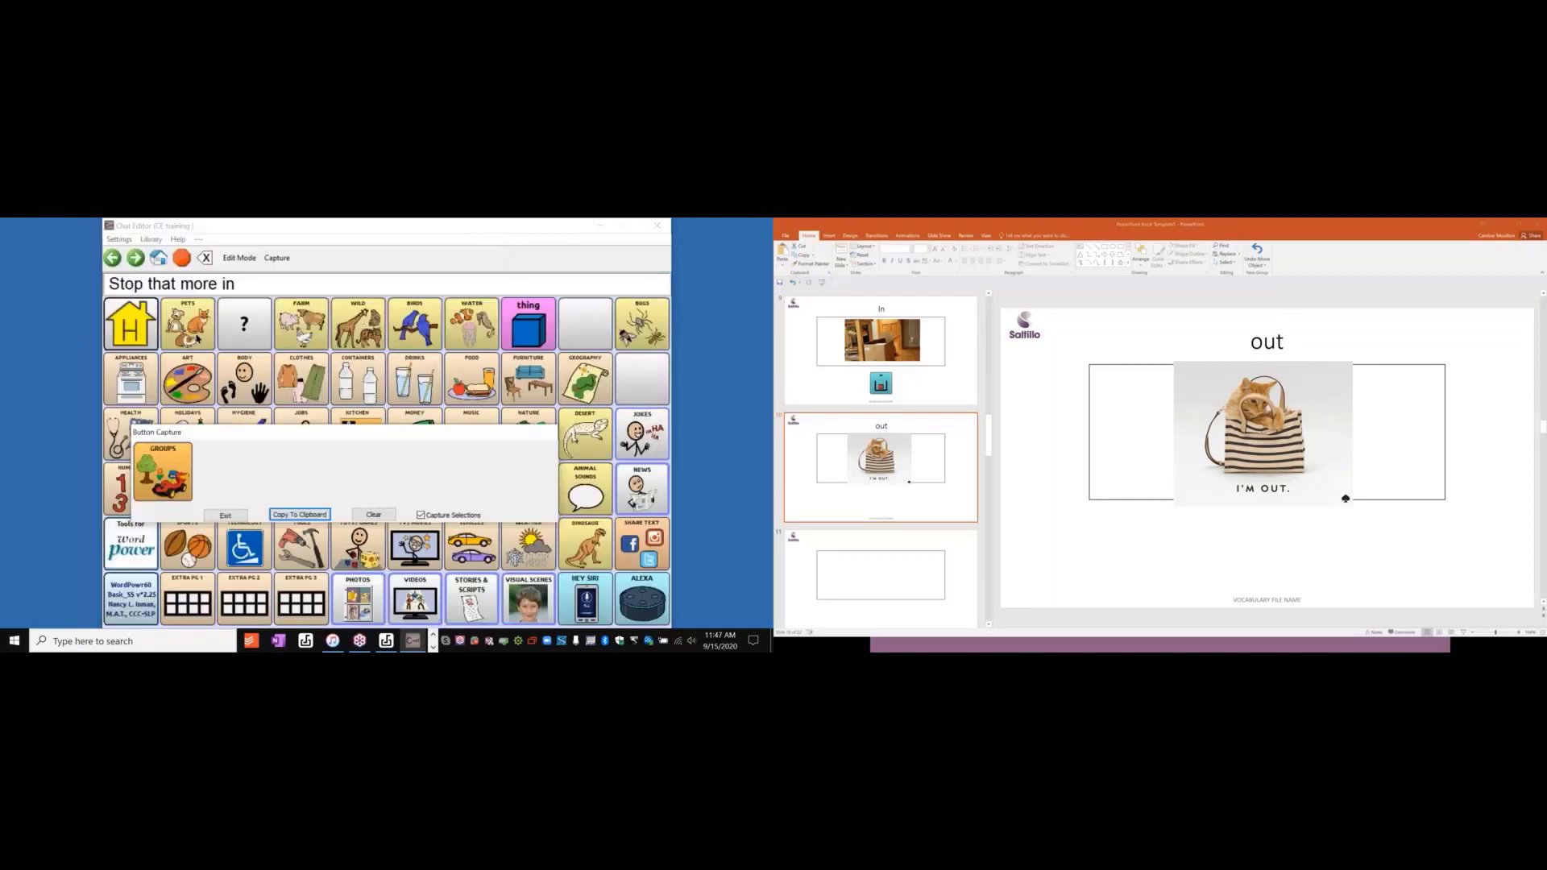
{"action": "left_click", "coordinate": [198, 339]}
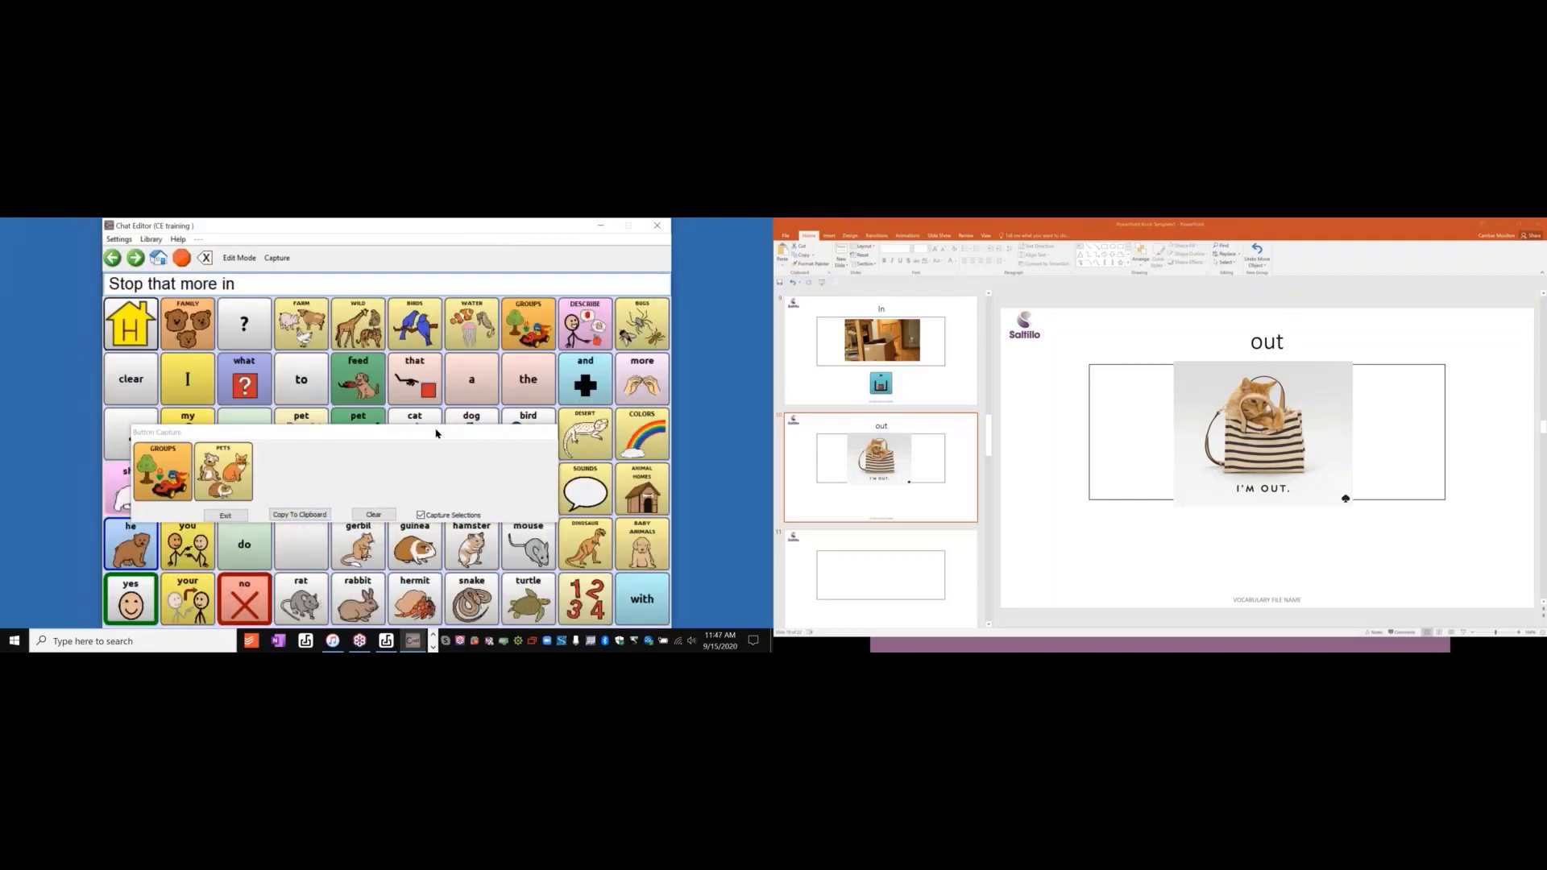
{"action": "left_click_drag", "start_coordinate": [436, 433], "coordinate": [444, 500]}
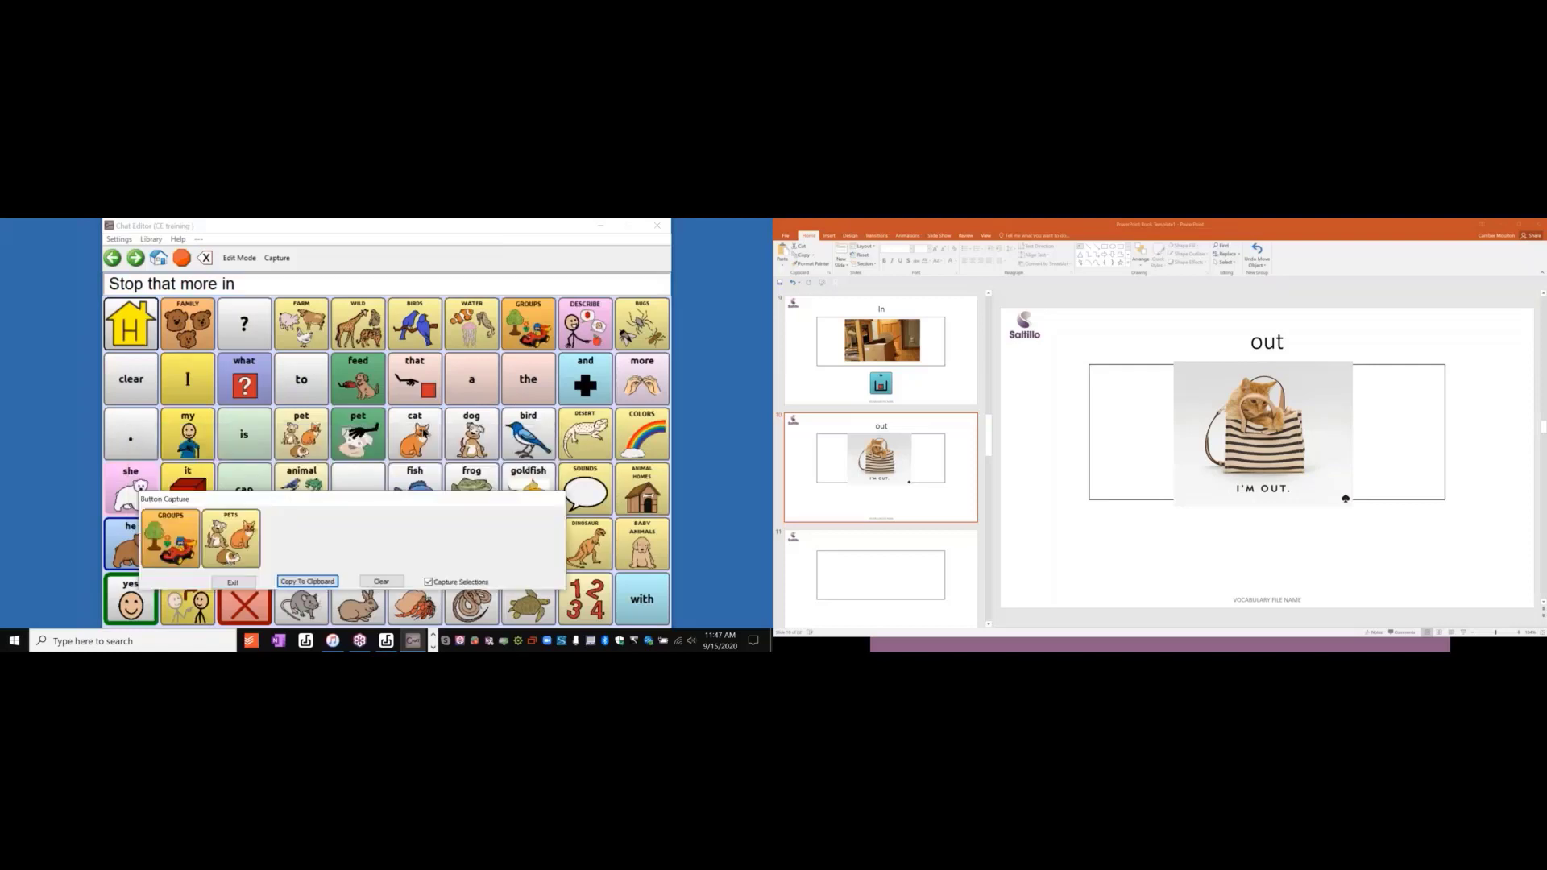
{"action": "left_click", "coordinate": [415, 435]}
{"action": "left_click", "coordinate": [300, 582]}
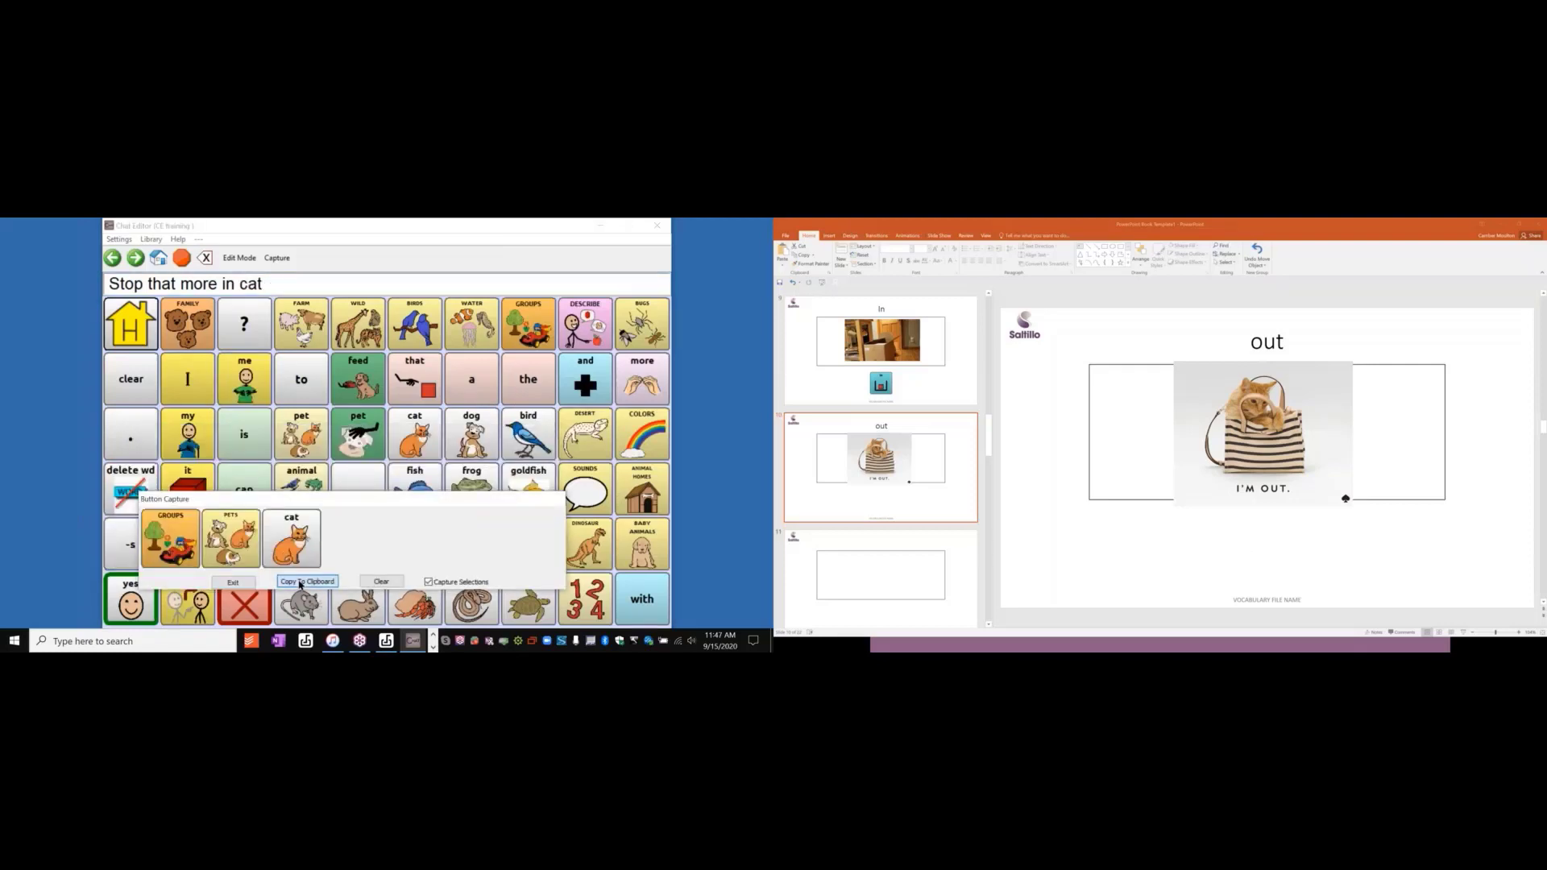
- Paste the GROUPS, PETS and cat sequence onto the out slide and place it below the cat picture
{"action": "left_click", "coordinate": [1211, 545]}
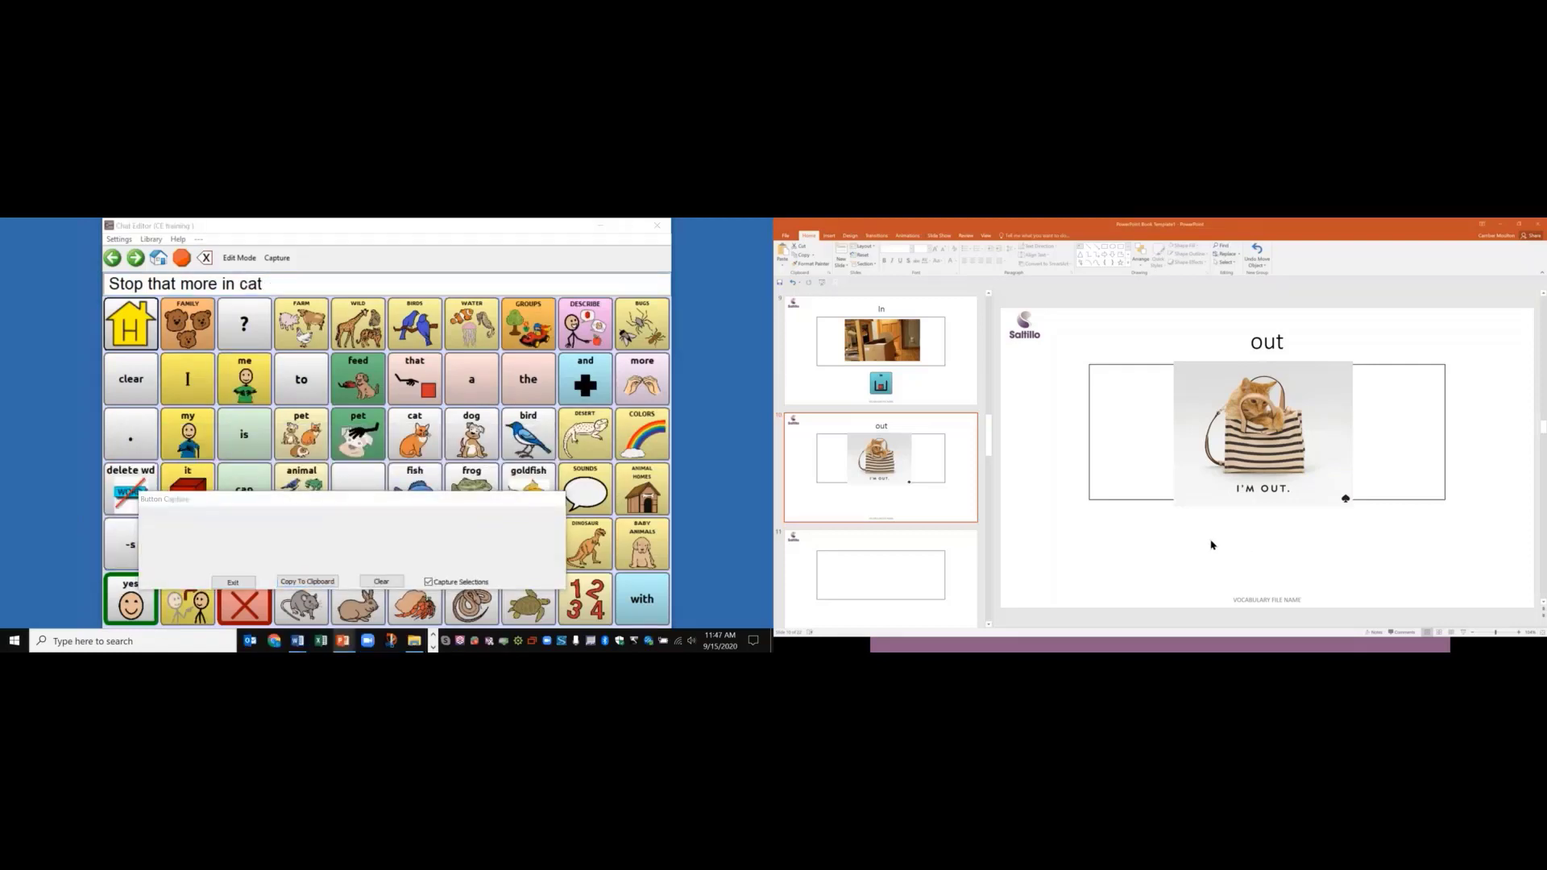
{"action": "key", "text": "ctrl+v"}
{"action": "left_click_drag", "start_coordinate": [1259, 451], "coordinate": [1156, 548]}
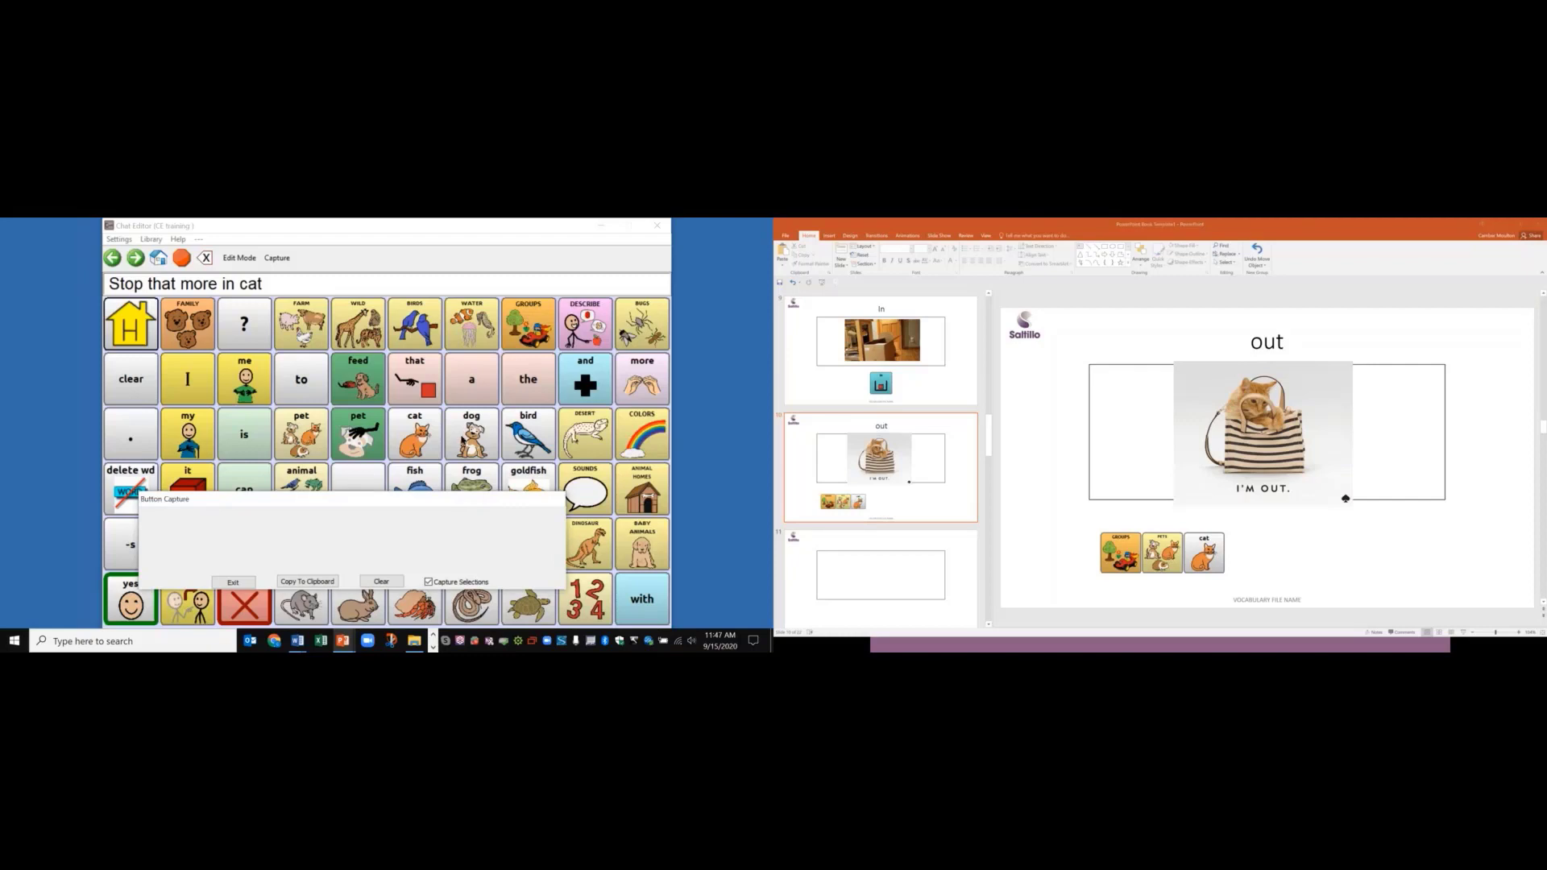
- Return to the home vocabulary page with Capture Selections off, turn it back on, capture the out button and copy it to the clipboard
{"action": "left_click_drag", "start_coordinate": [461, 501], "coordinate": [520, 349]}
{"action": "left_click", "coordinate": [488, 432]}
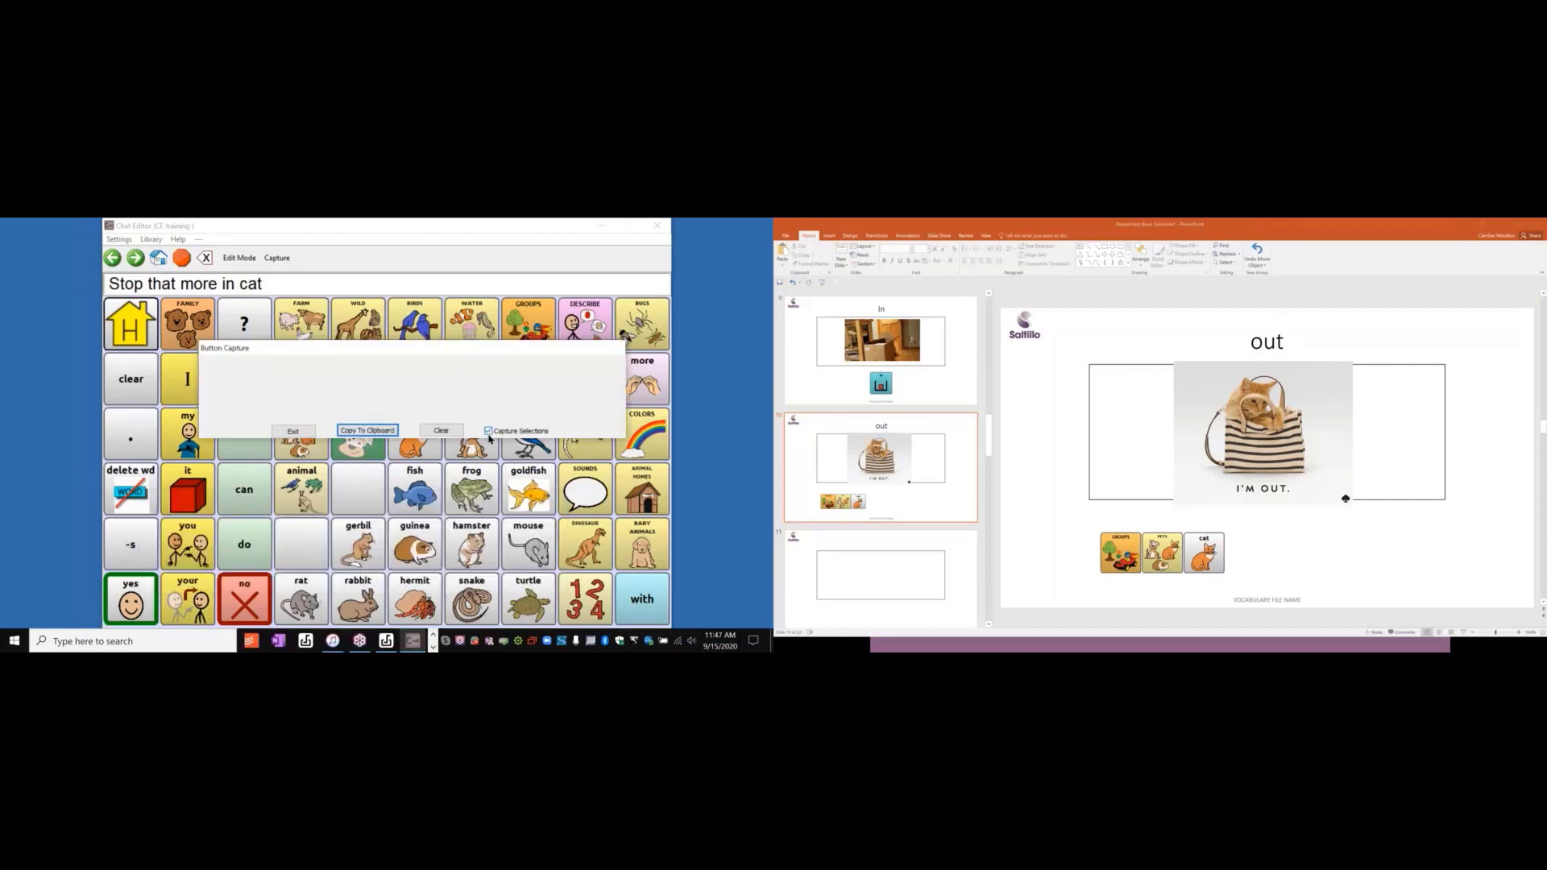
{"action": "left_click", "coordinate": [489, 434]}
{"action": "left_click", "coordinate": [130, 324]}
{"action": "left_click", "coordinate": [130, 324]}
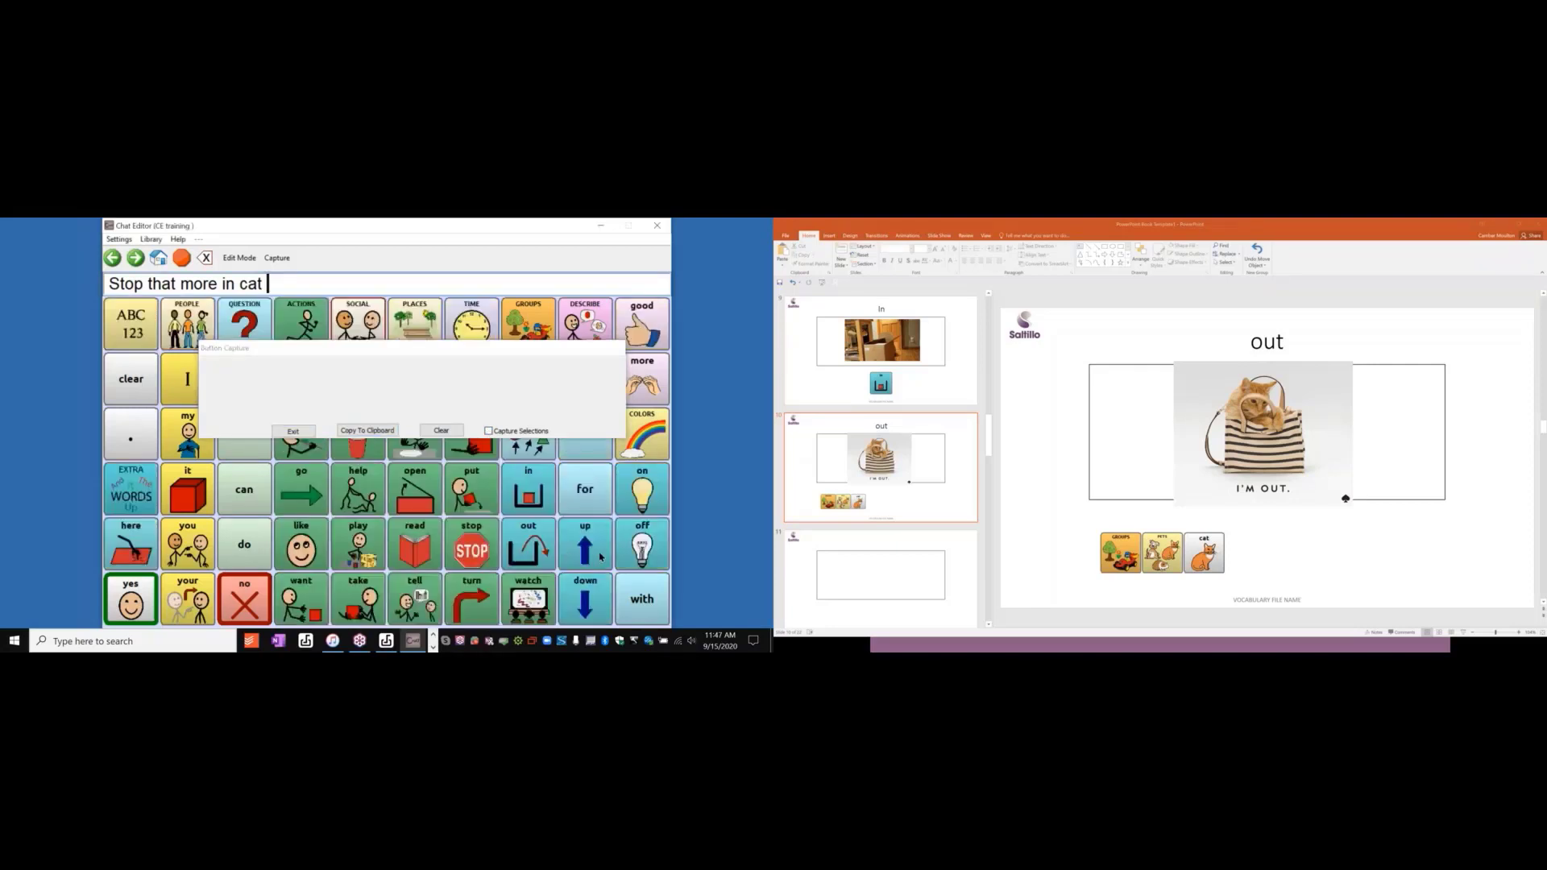
{"action": "left_click", "coordinate": [488, 431]}
{"action": "left_click", "coordinate": [525, 552]}
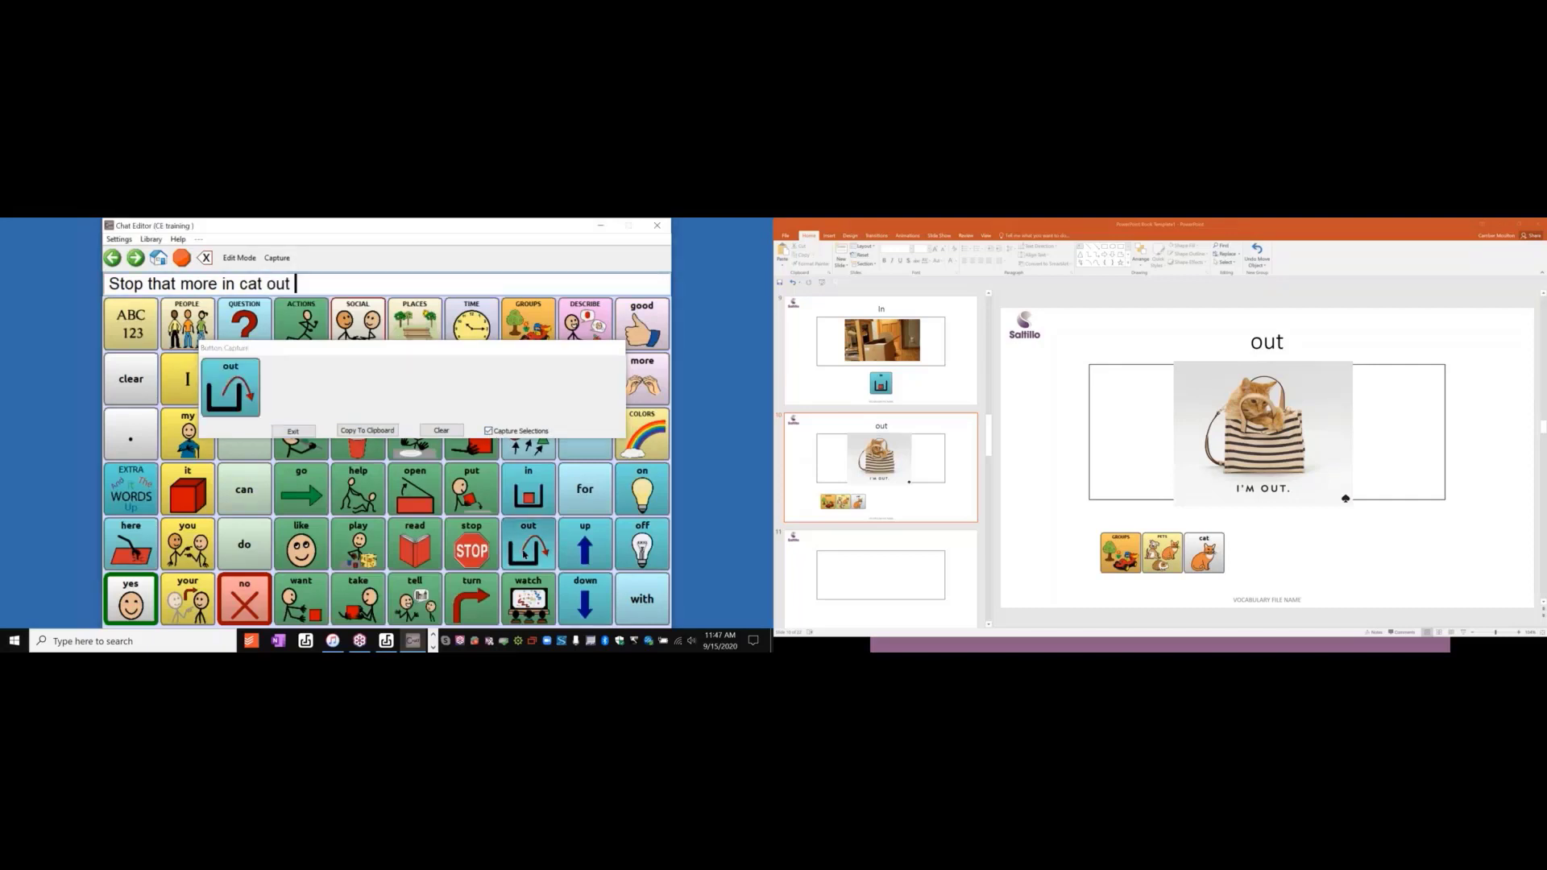
{"action": "left_click", "coordinate": [375, 432]}
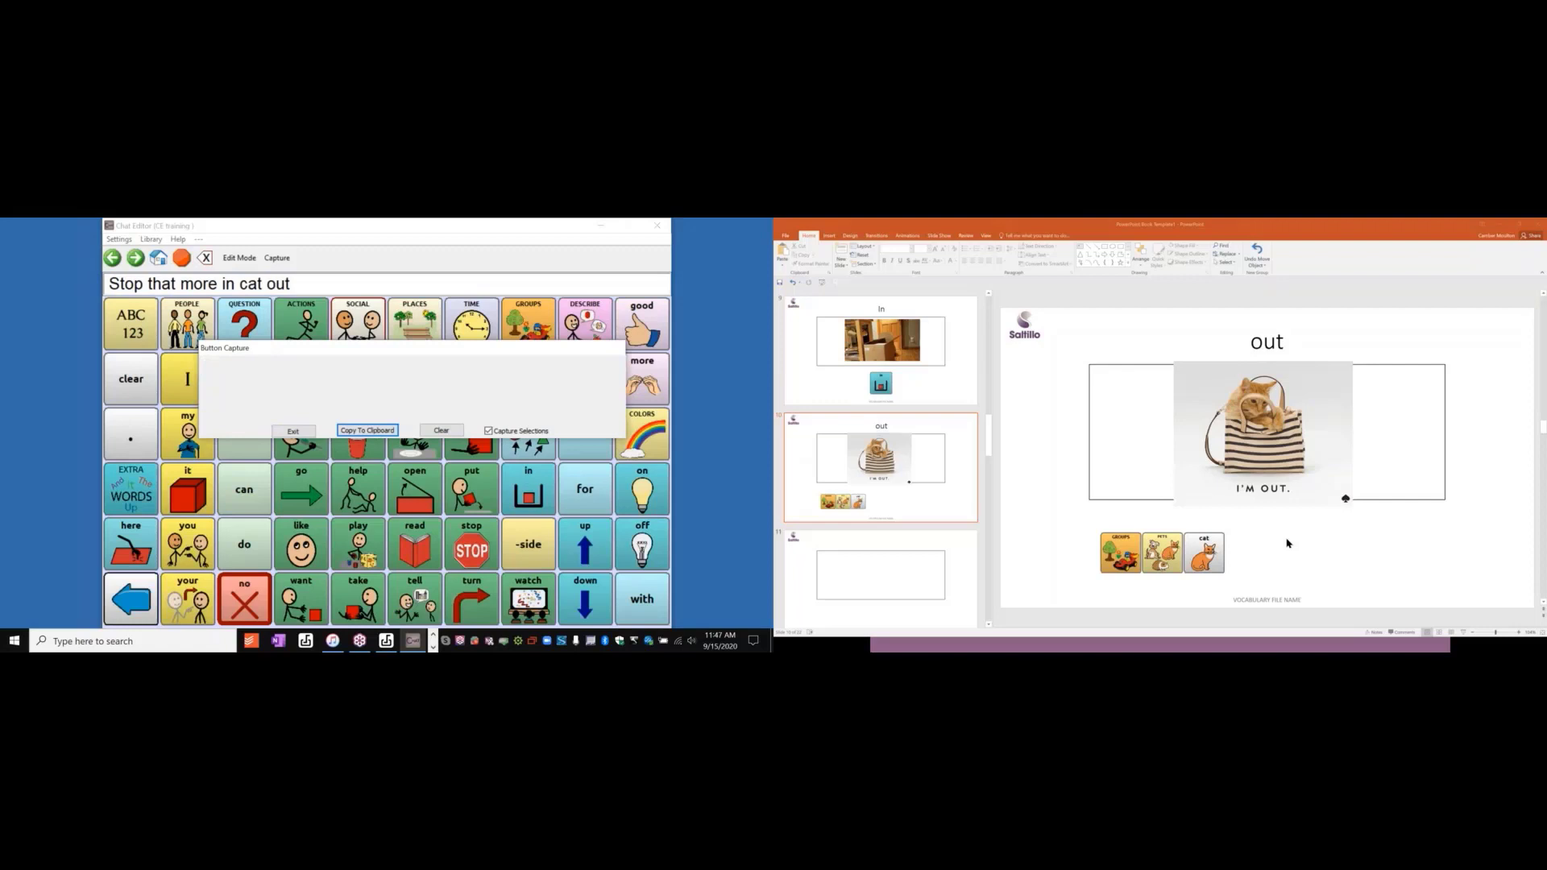
- Paste the captured out button onto the out slide and place it beside the GROUPS, PETS and cat sequence
{"action": "left_click", "coordinate": [1287, 544]}
{"action": "key", "text": "ctrl+v"}
{"action": "left_click_drag", "start_coordinate": [1283, 466], "coordinate": [1329, 562]}
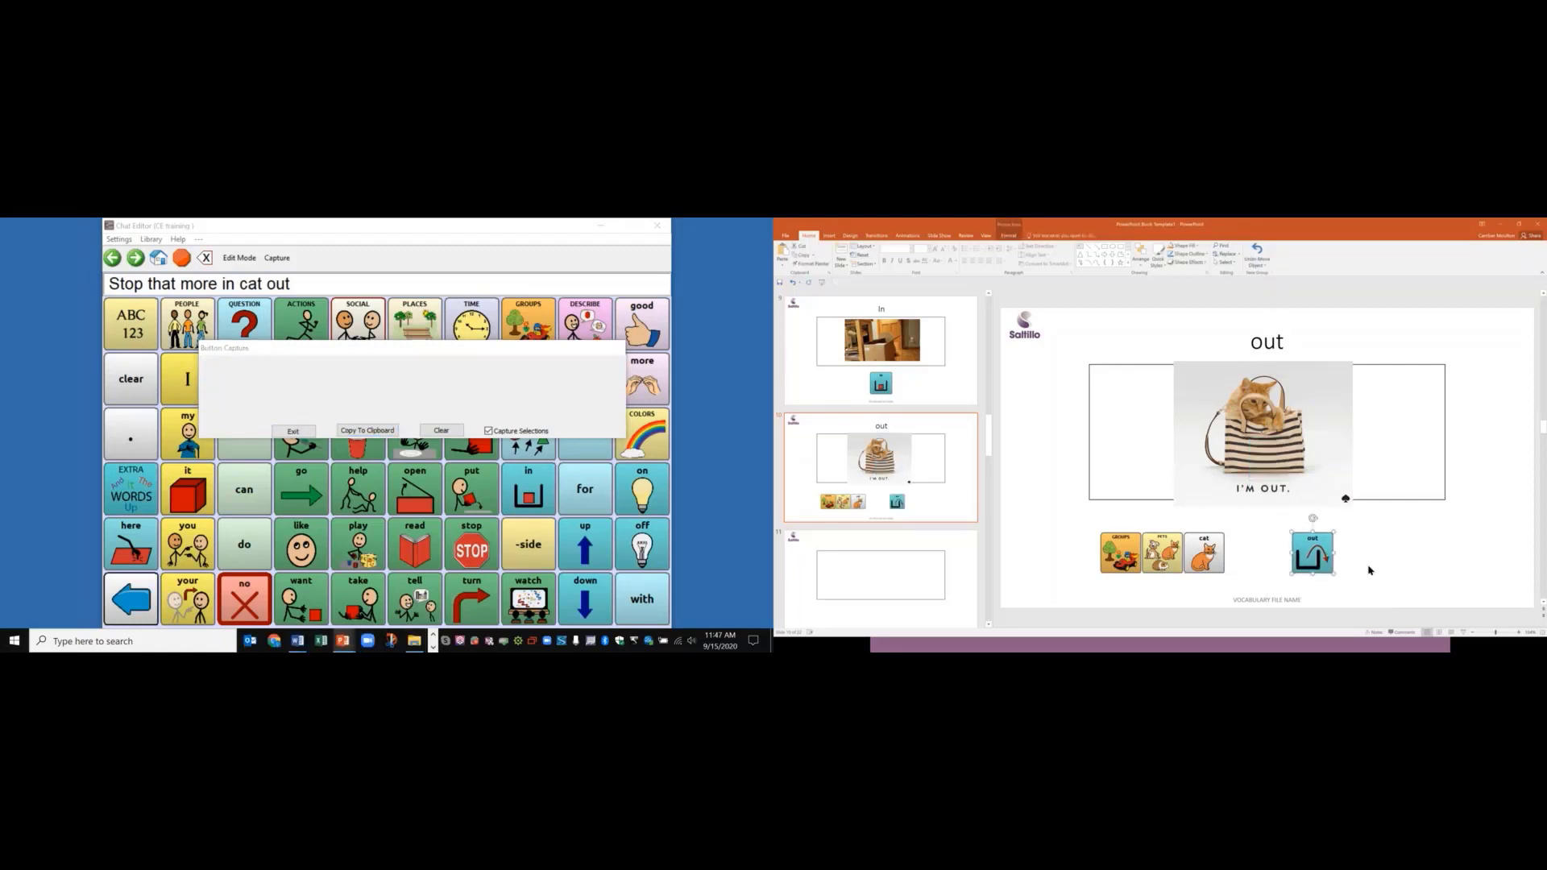
- Play the slide show from the In slide through the out slide, then end it and reselect the out slide
{"action": "key", "text": "Page_Up"}
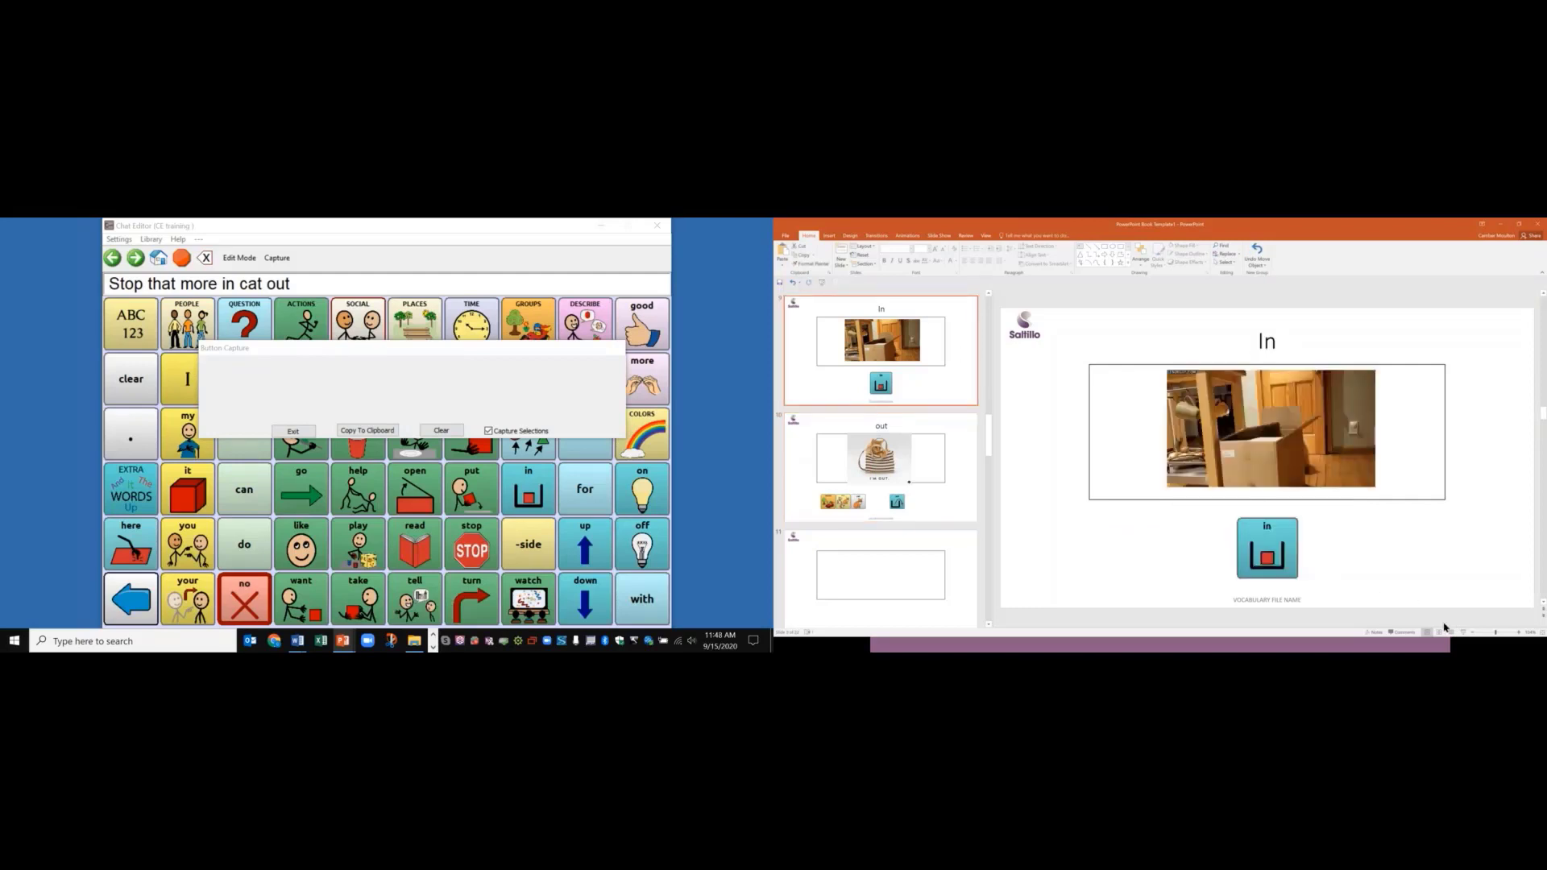
{"action": "left_click", "coordinate": [1465, 633]}
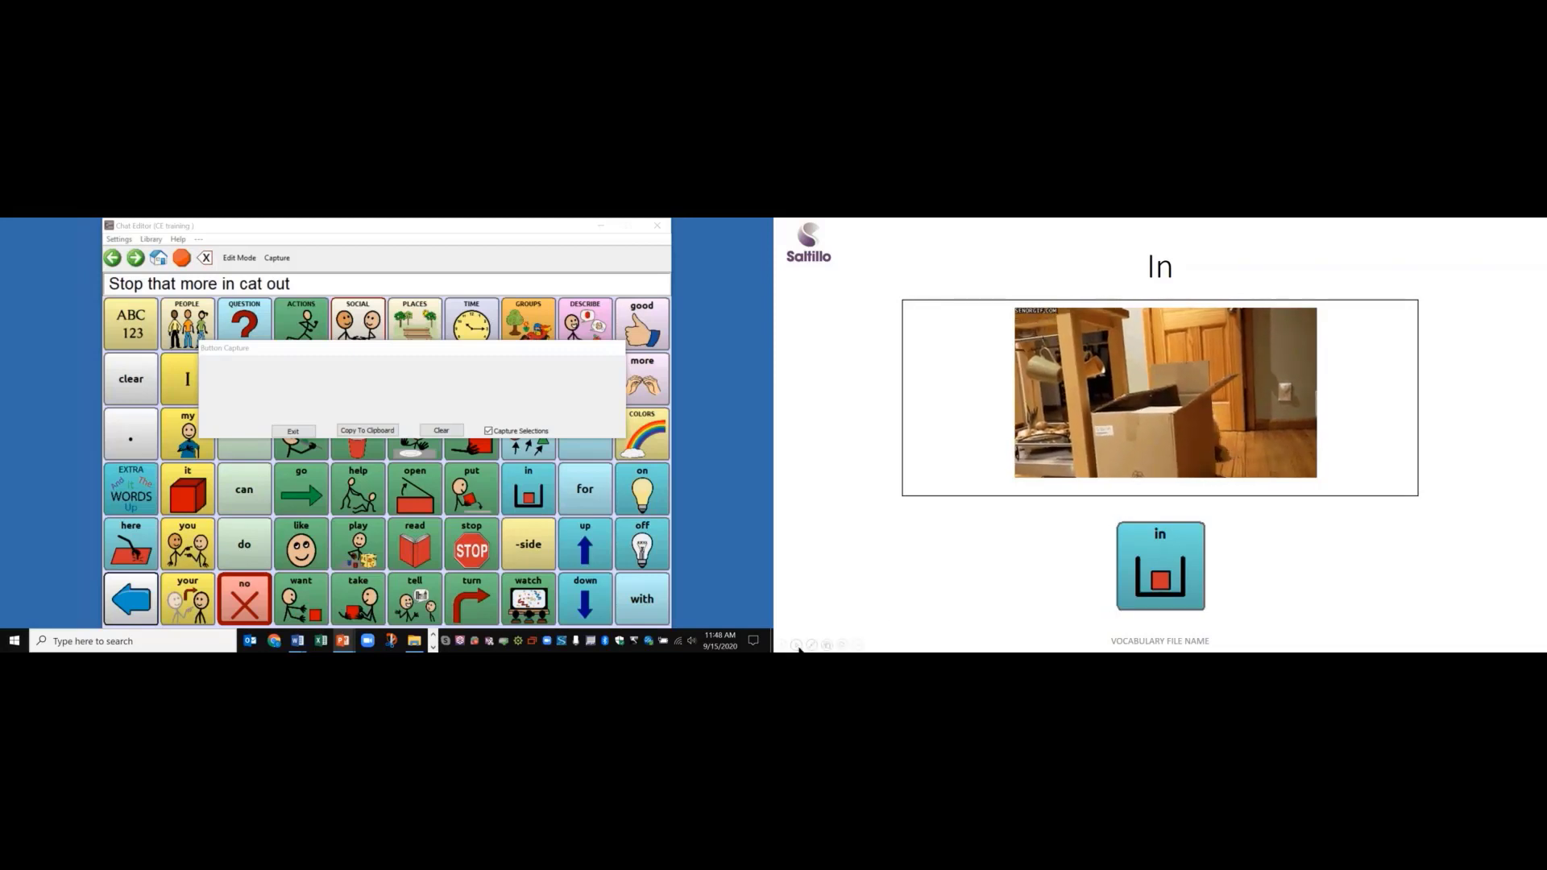
{"action": "left_click", "coordinate": [797, 645]}
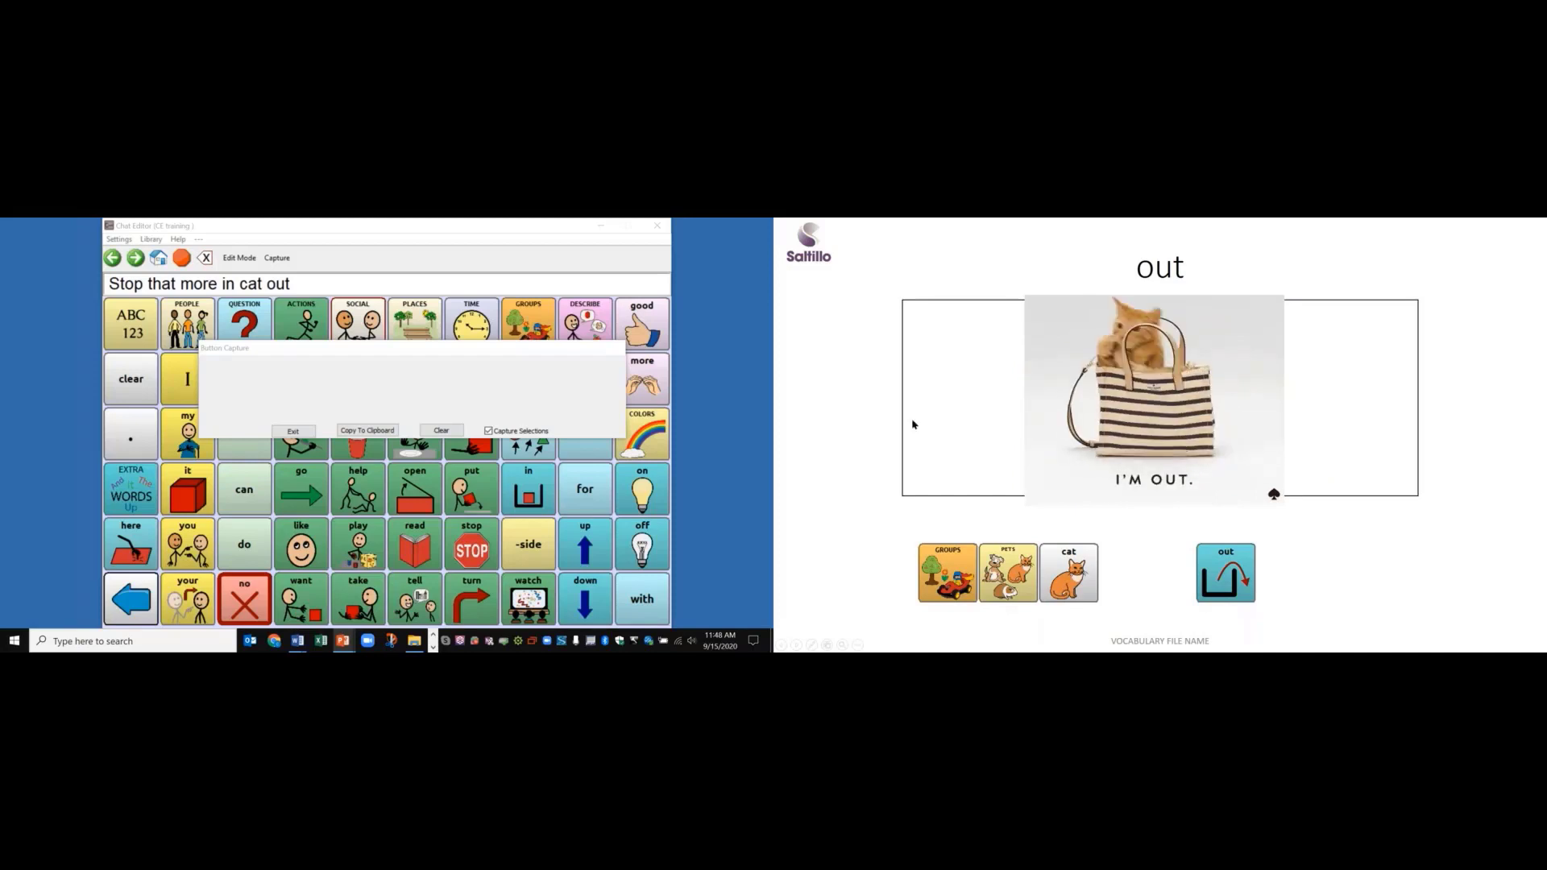
{"action": "key", "text": "Escape"}
{"action": "left_click", "coordinate": [885, 465]}
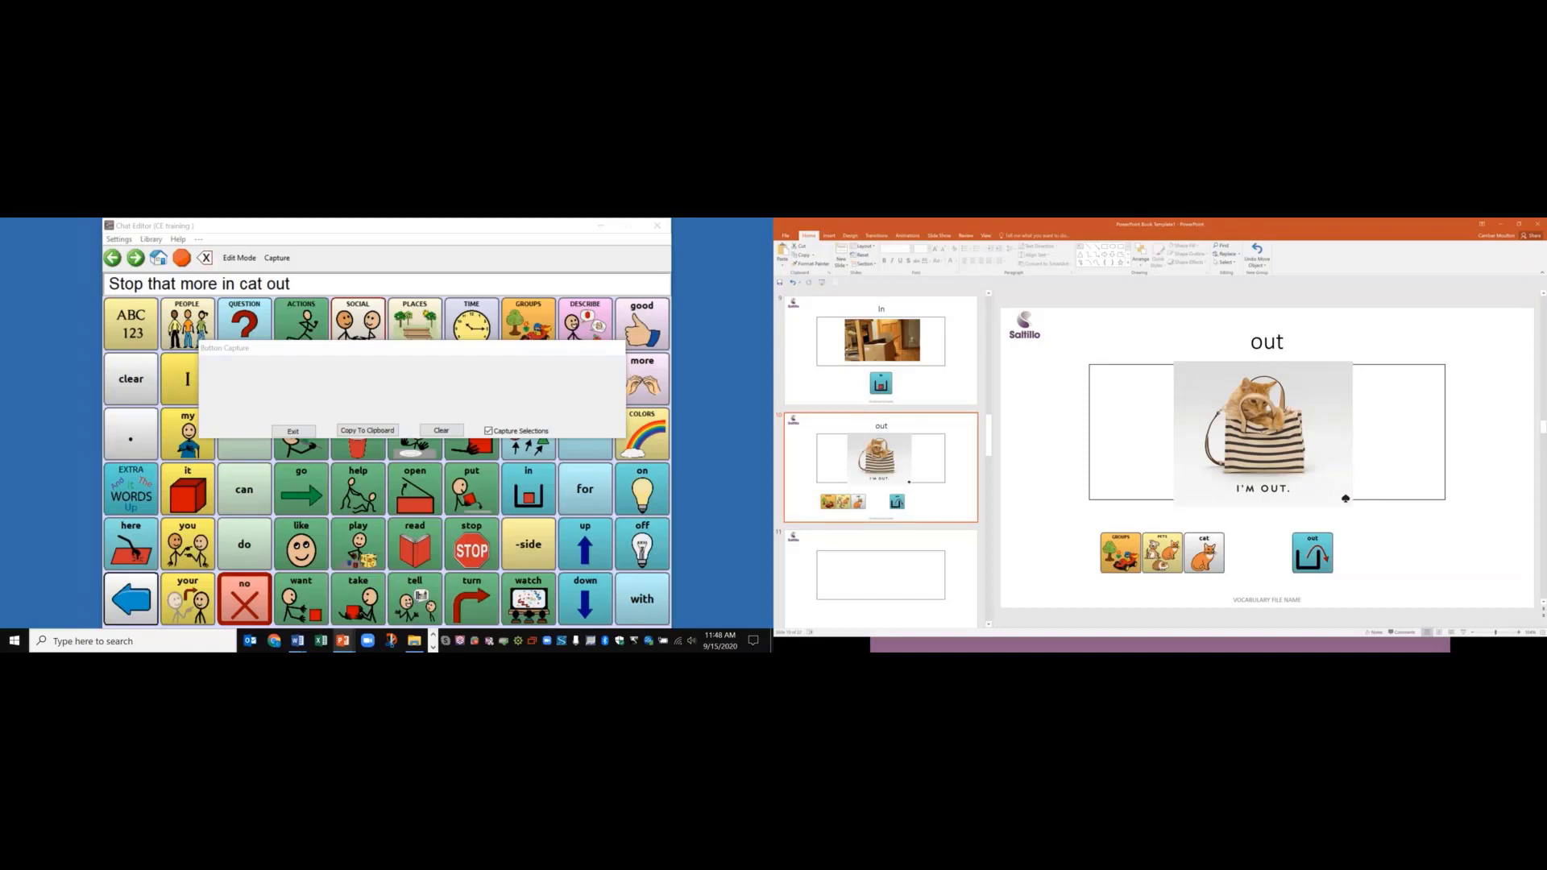
- Review the book's earlier UP, GO UP, GO DOWN, ON and OFF slides, then minimise the book to reveal the training presentation
{"action": "scroll", "coordinate": [881, 459], "scroll_direction": "up", "scroll_amount": 3}
{"action": "scroll", "coordinate": [880, 459], "scroll_direction": "up", "scroll_amount": 3}
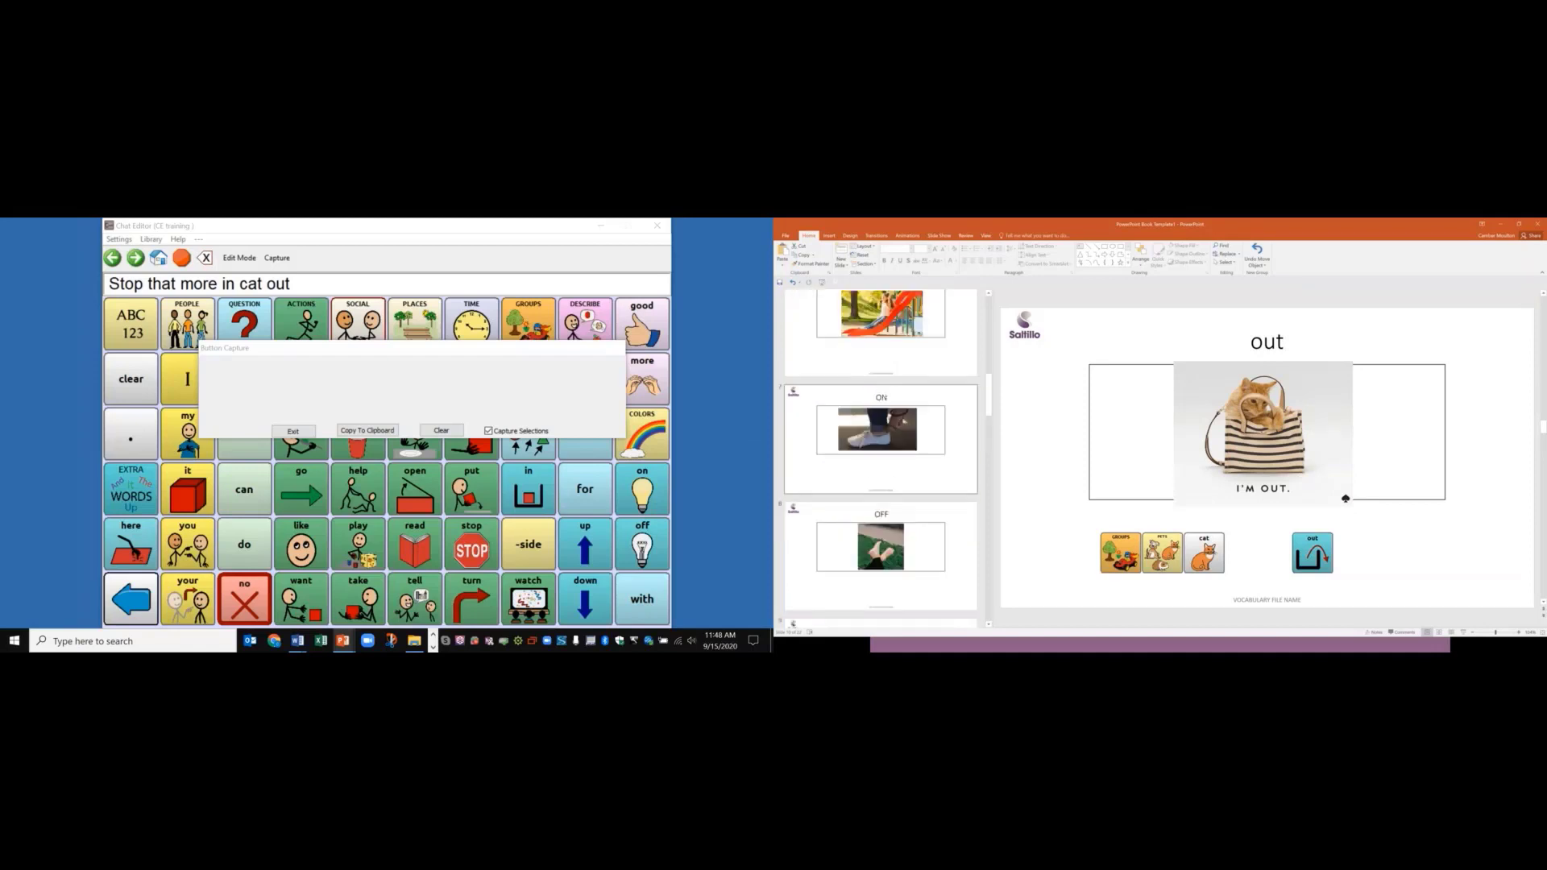
{"action": "scroll", "coordinate": [881, 459], "scroll_direction": "up", "scroll_amount": 6}
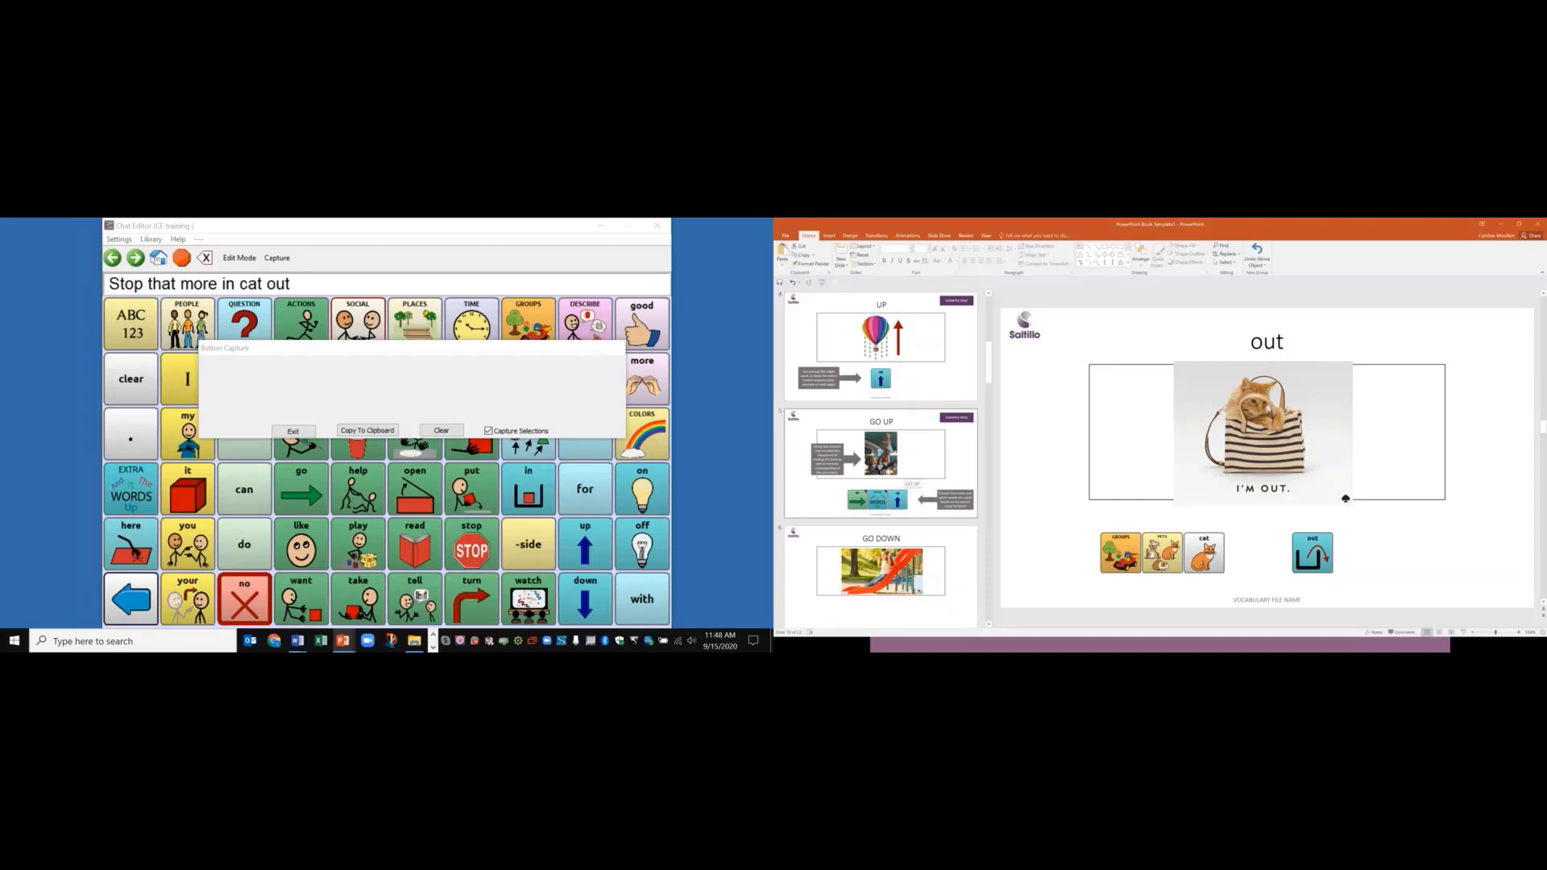
{"action": "scroll", "coordinate": [909, 480], "scroll_direction": "down", "scroll_amount": 2}
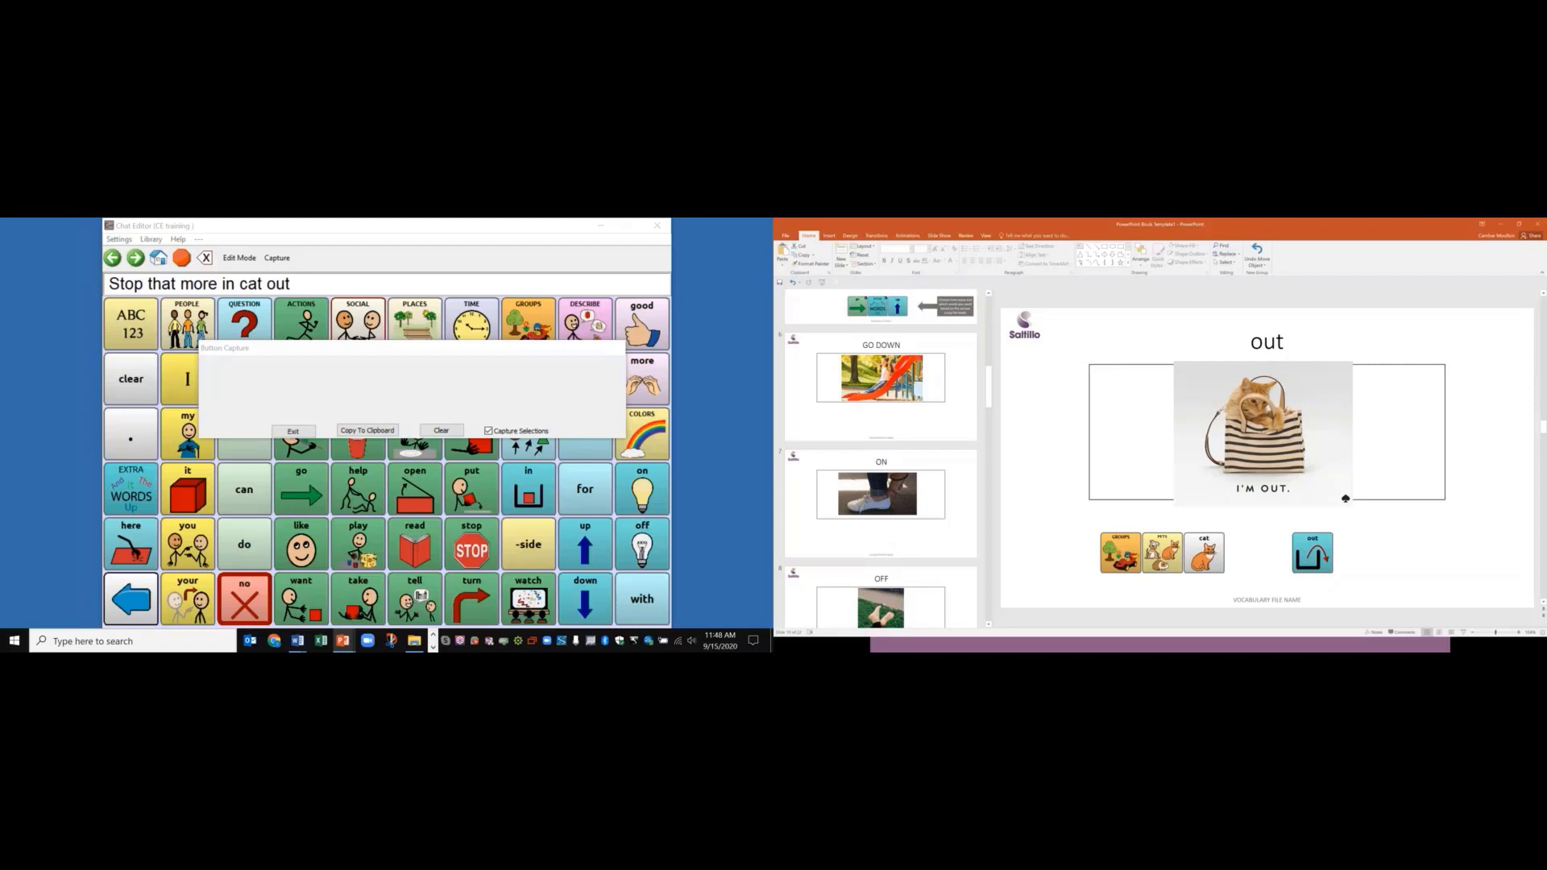
{"action": "left_click", "coordinate": [1498, 229]}
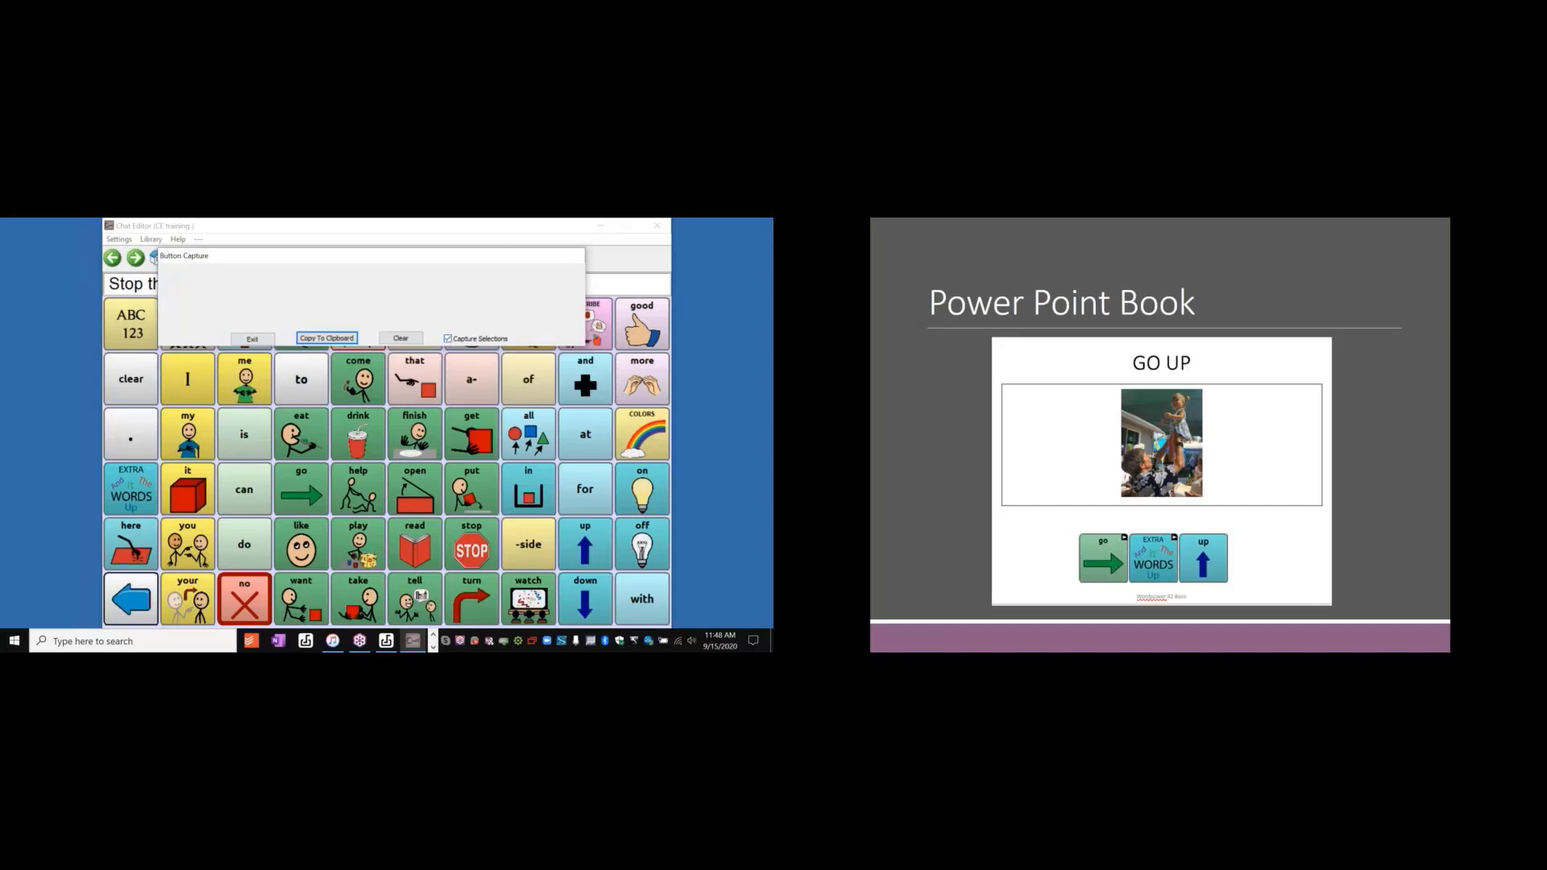
- Advance the training presentation past the Power Point Book Resource slide to the Recipe slide
{"action": "left_click", "coordinate": [910, 643]}
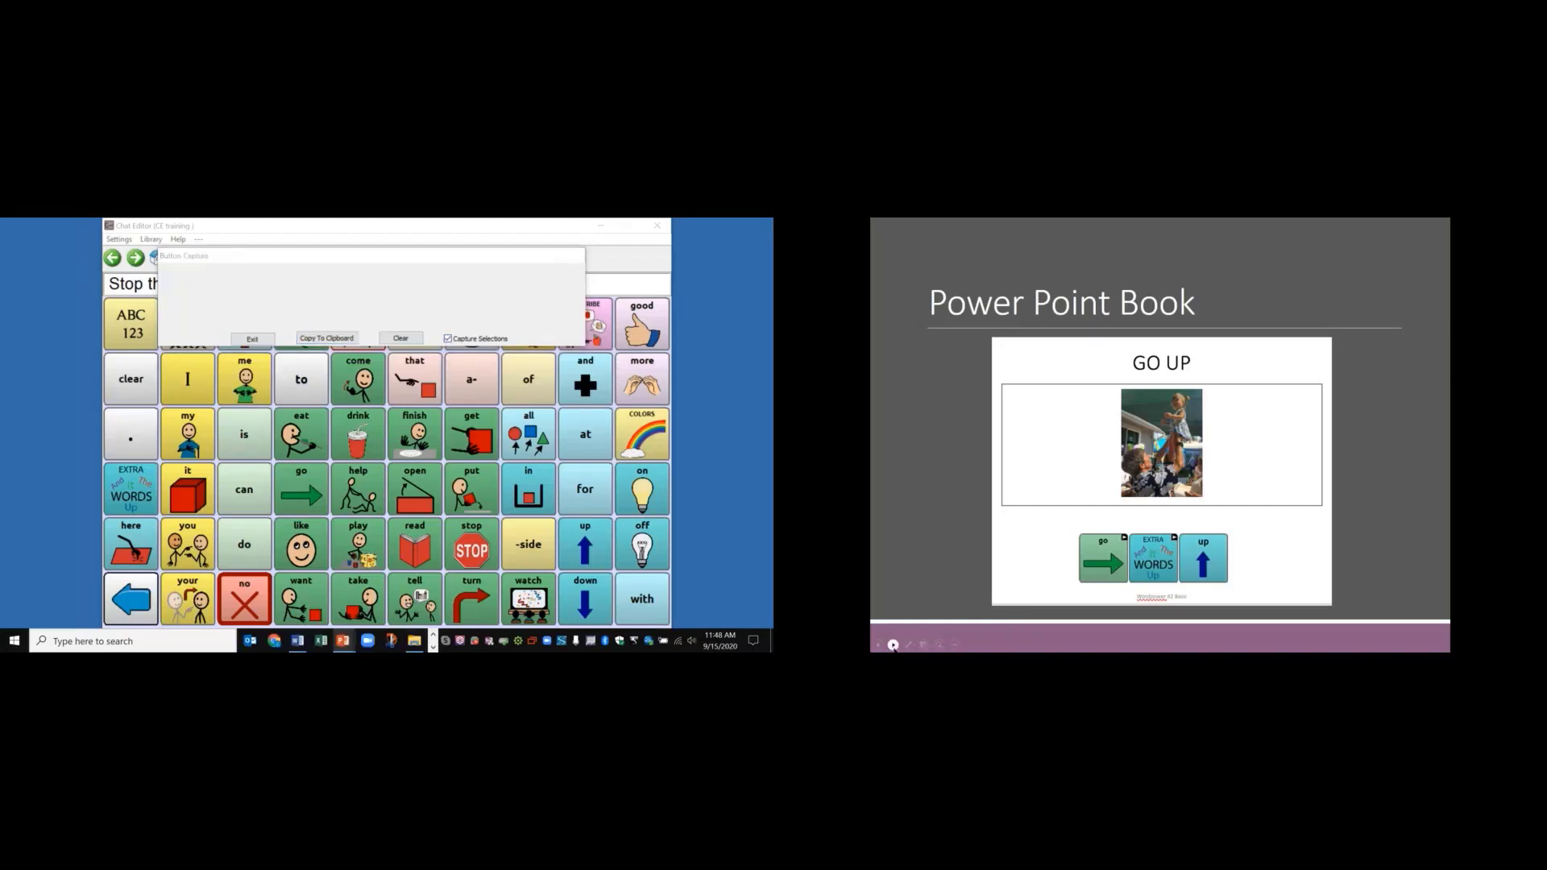
{"action": "left_click", "coordinate": [893, 644]}
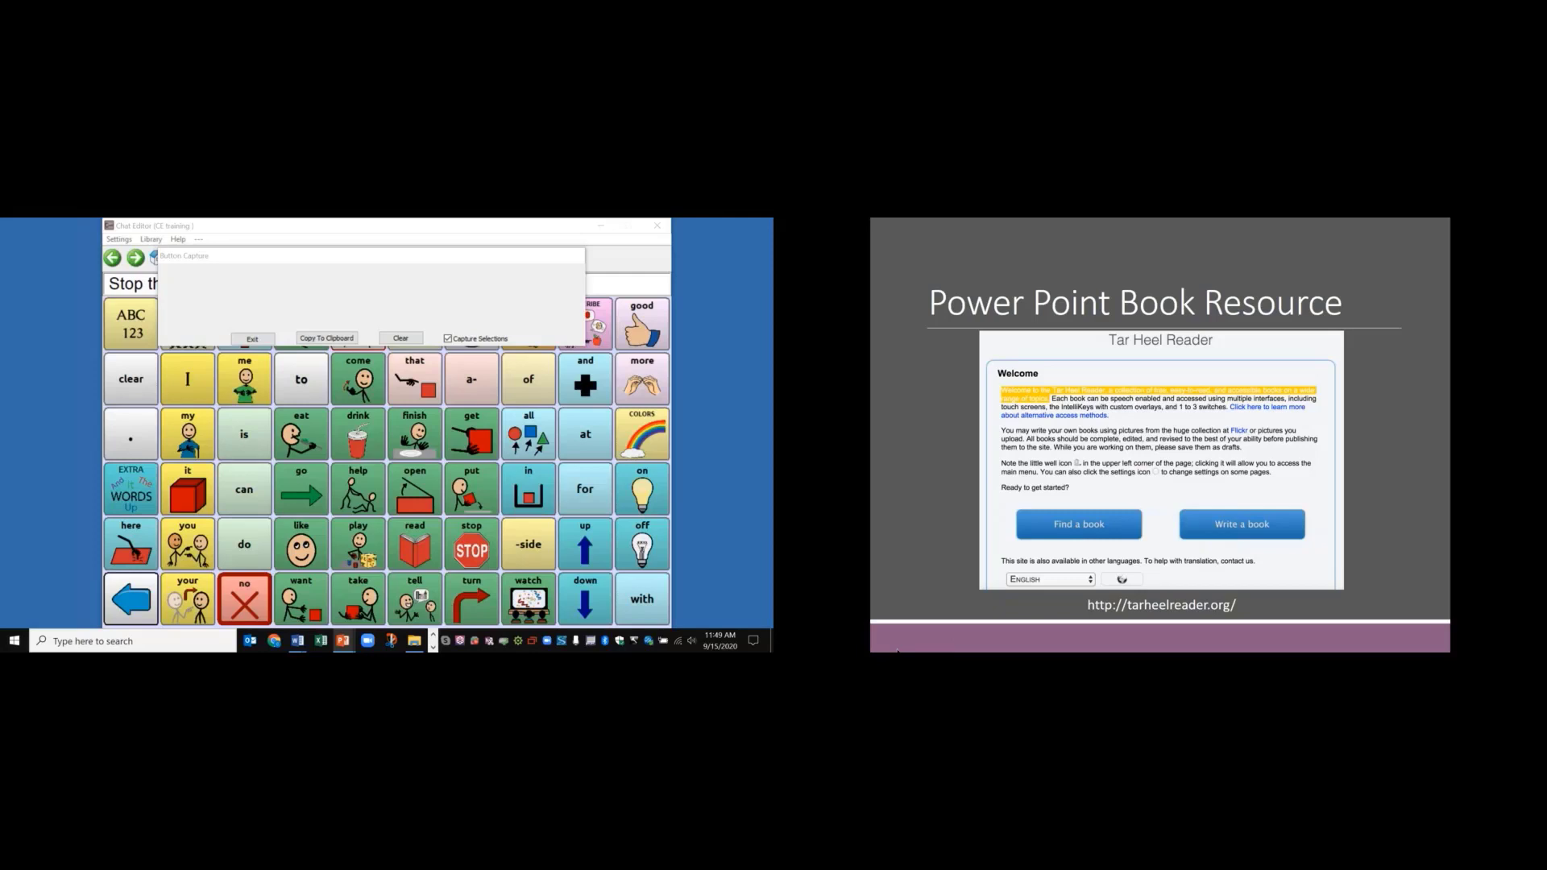
{"action": "mouse_move", "coordinate": [896, 647]}
{"action": "left_click", "coordinate": [893, 646]}
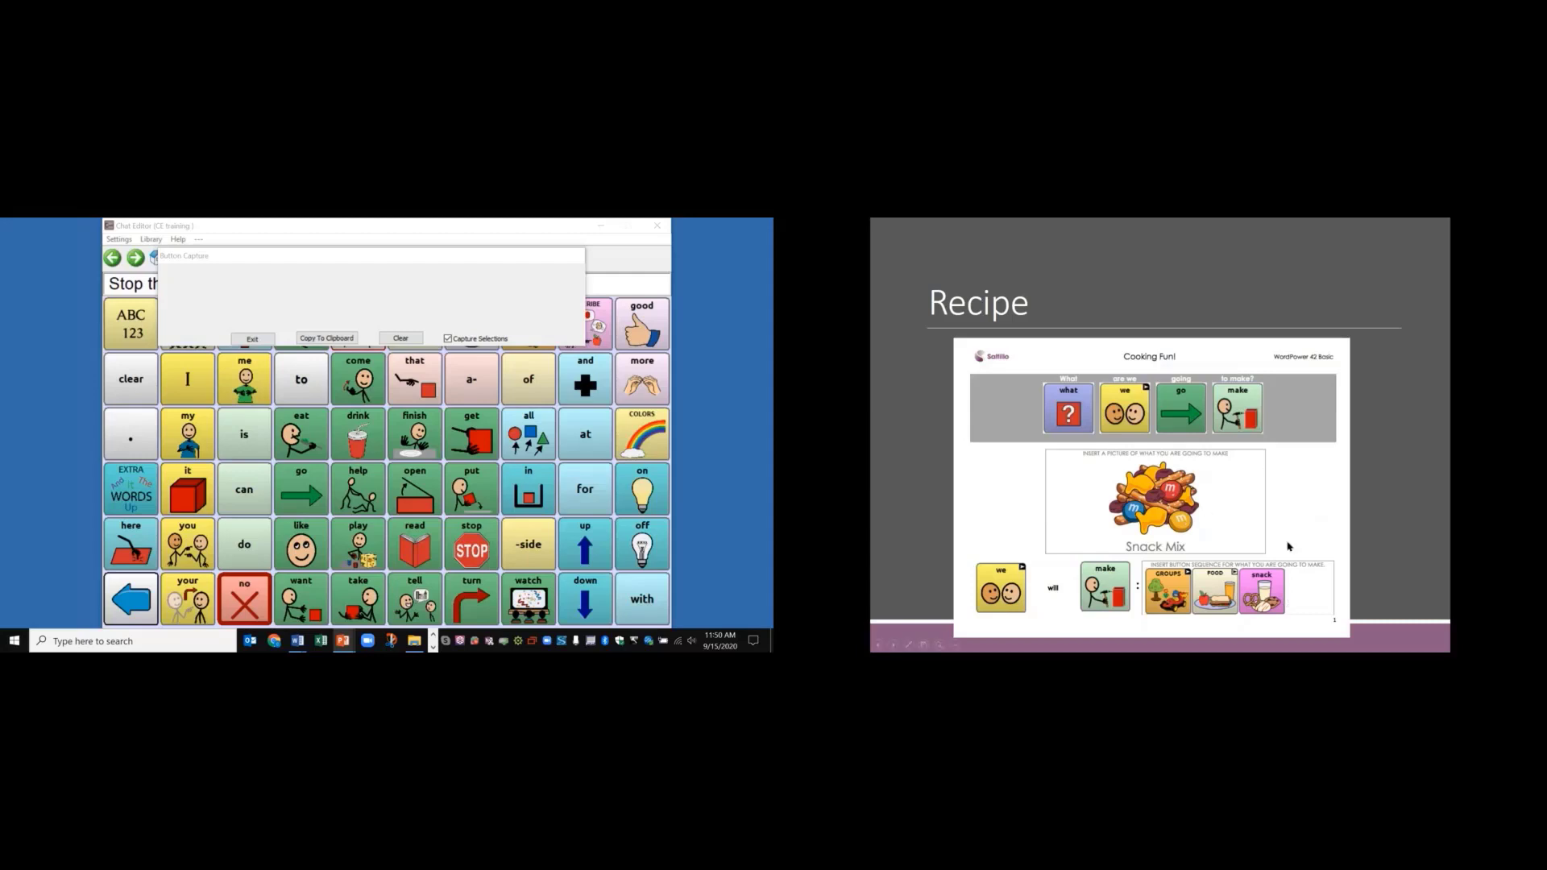
{"action": "left_click", "coordinate": [1318, 521]}
{"action": "key", "text": "Left"}
- Switch to the Recipe template in Word and replace the vocabulary file name placeholder in the header with Word power 60 B
{"action": "left_click", "coordinate": [298, 641]}
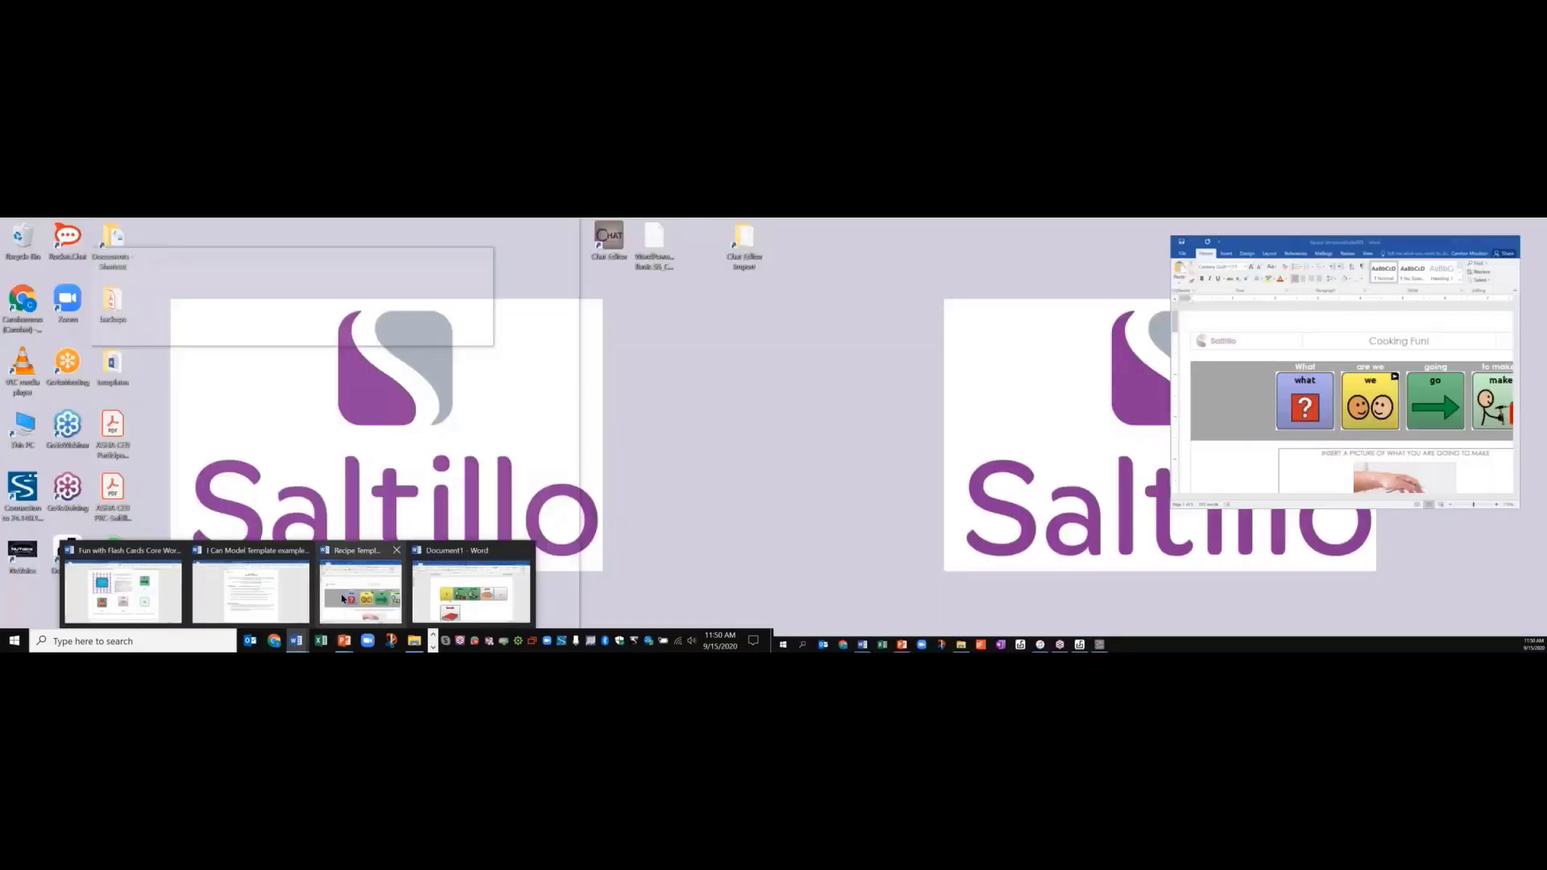
{"action": "left_click", "coordinate": [343, 599]}
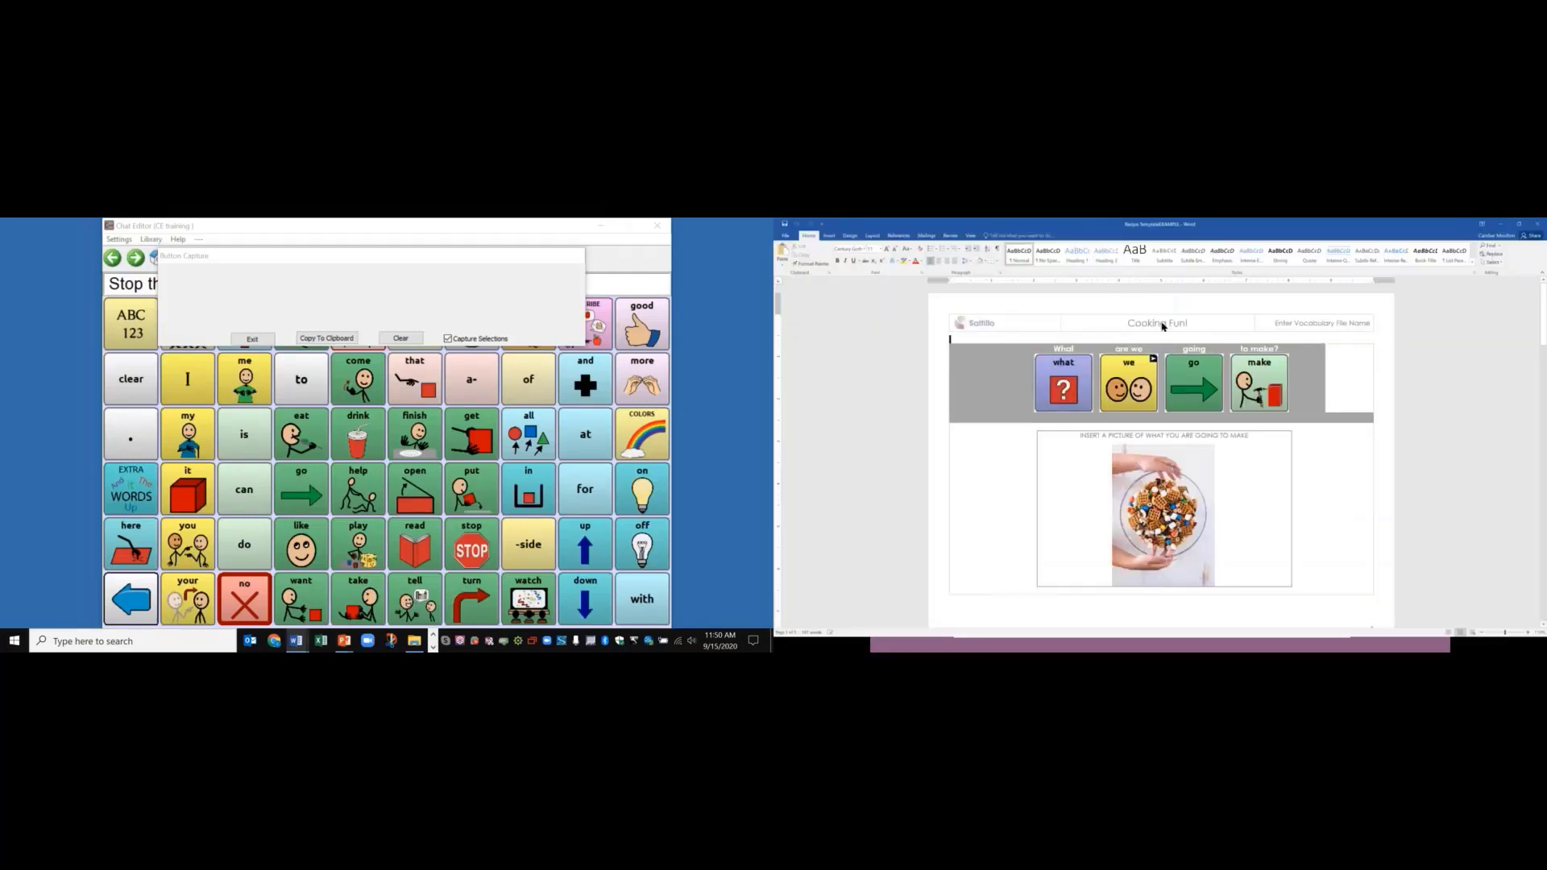
{"action": "double_click", "coordinate": [1325, 325]}
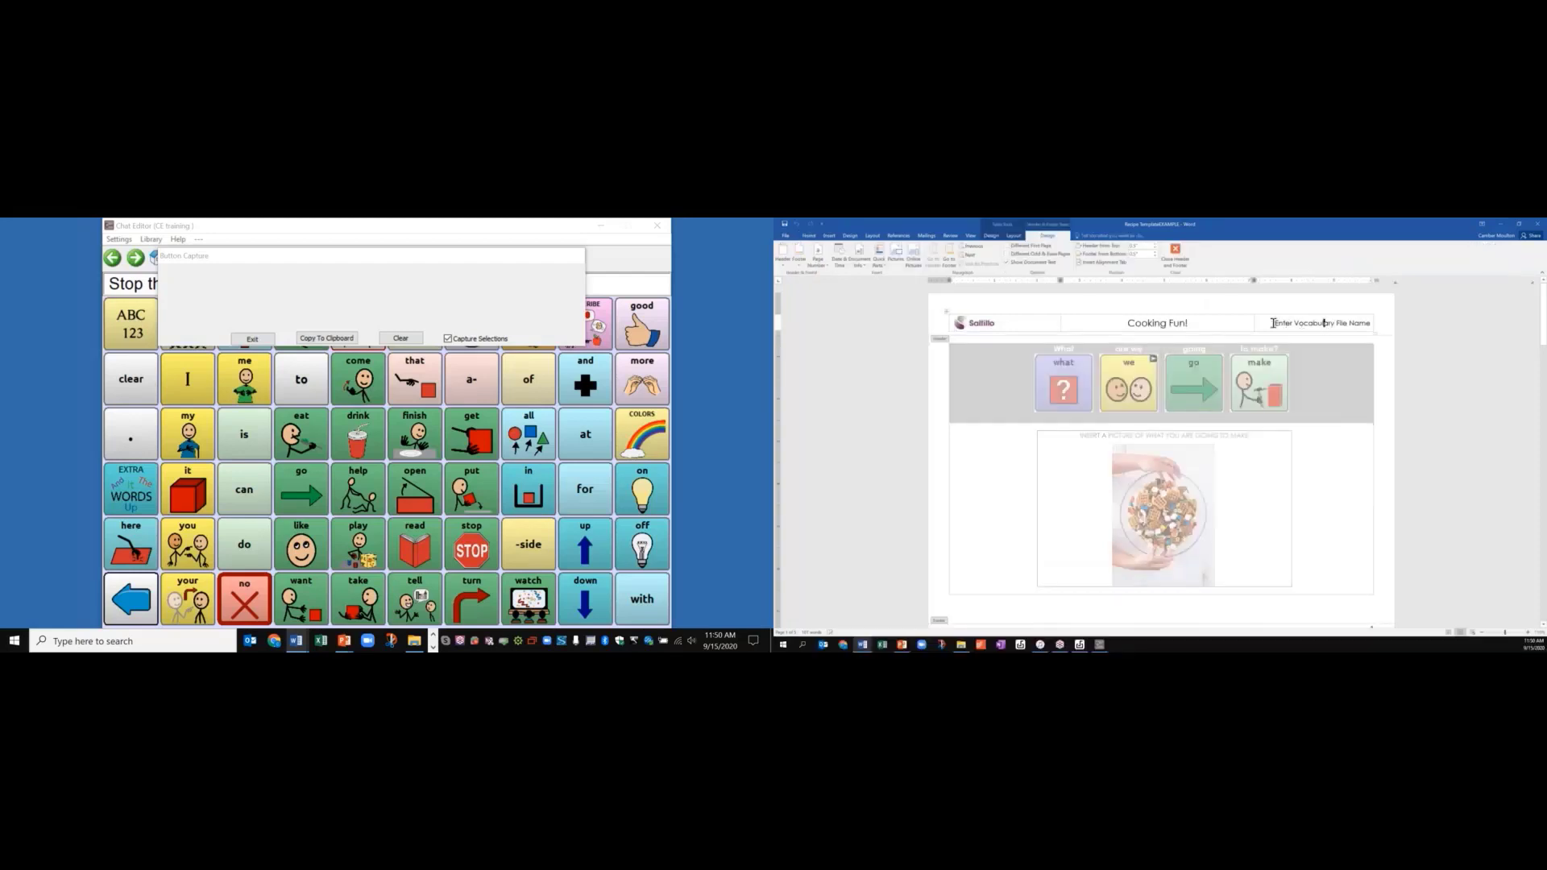
{"action": "left_click", "coordinate": [1354, 321]}
{"action": "type", "text": "word"}
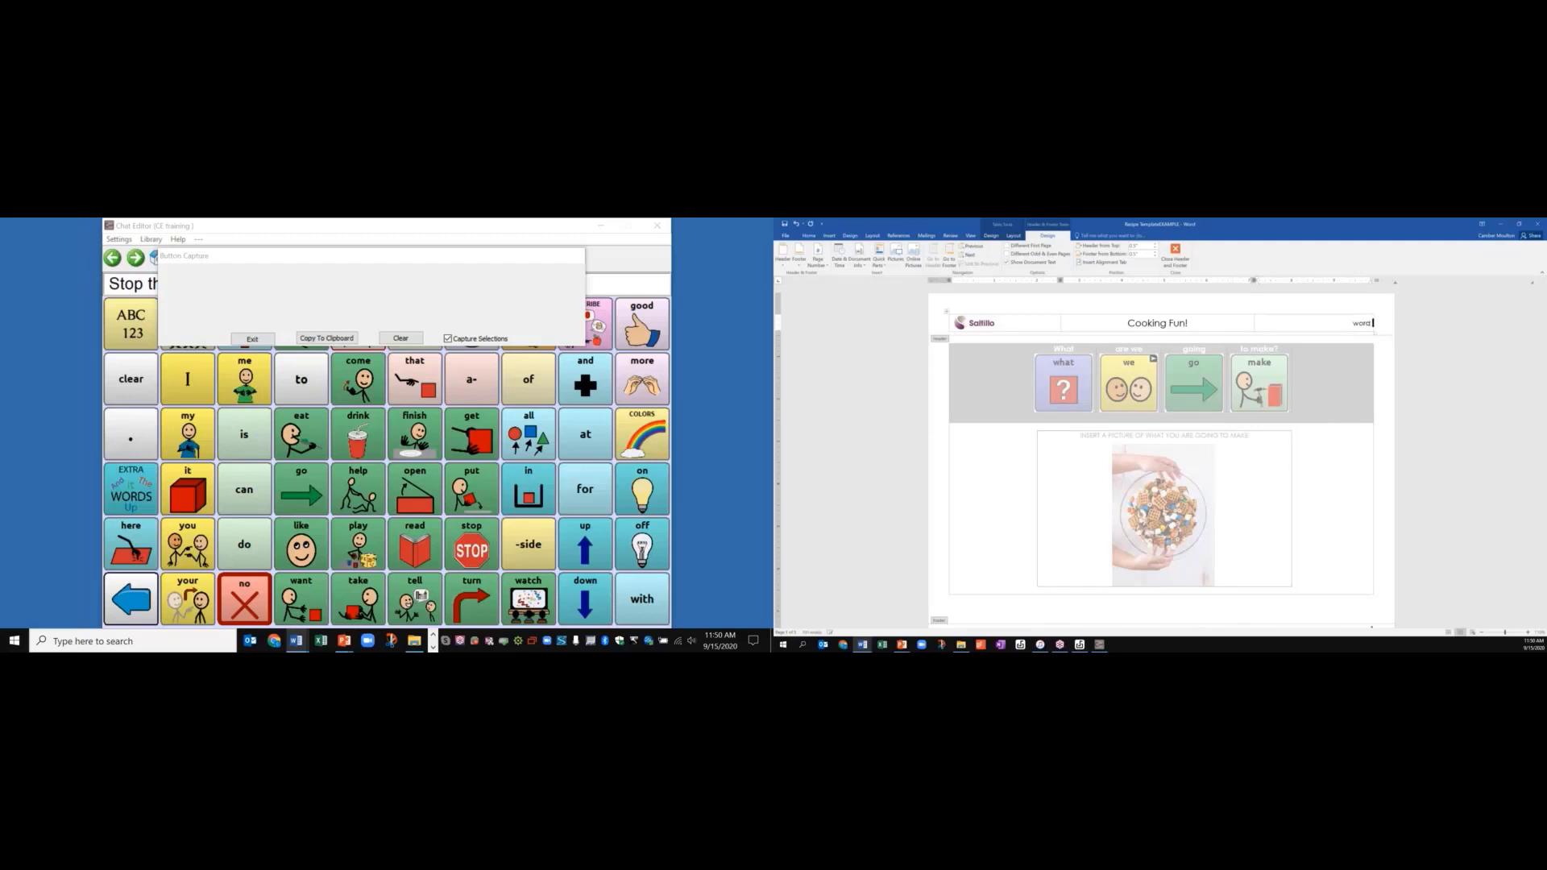
{"action": "type", "text": " power 60 B"}
{"action": "left_click", "coordinate": [1174, 249]}
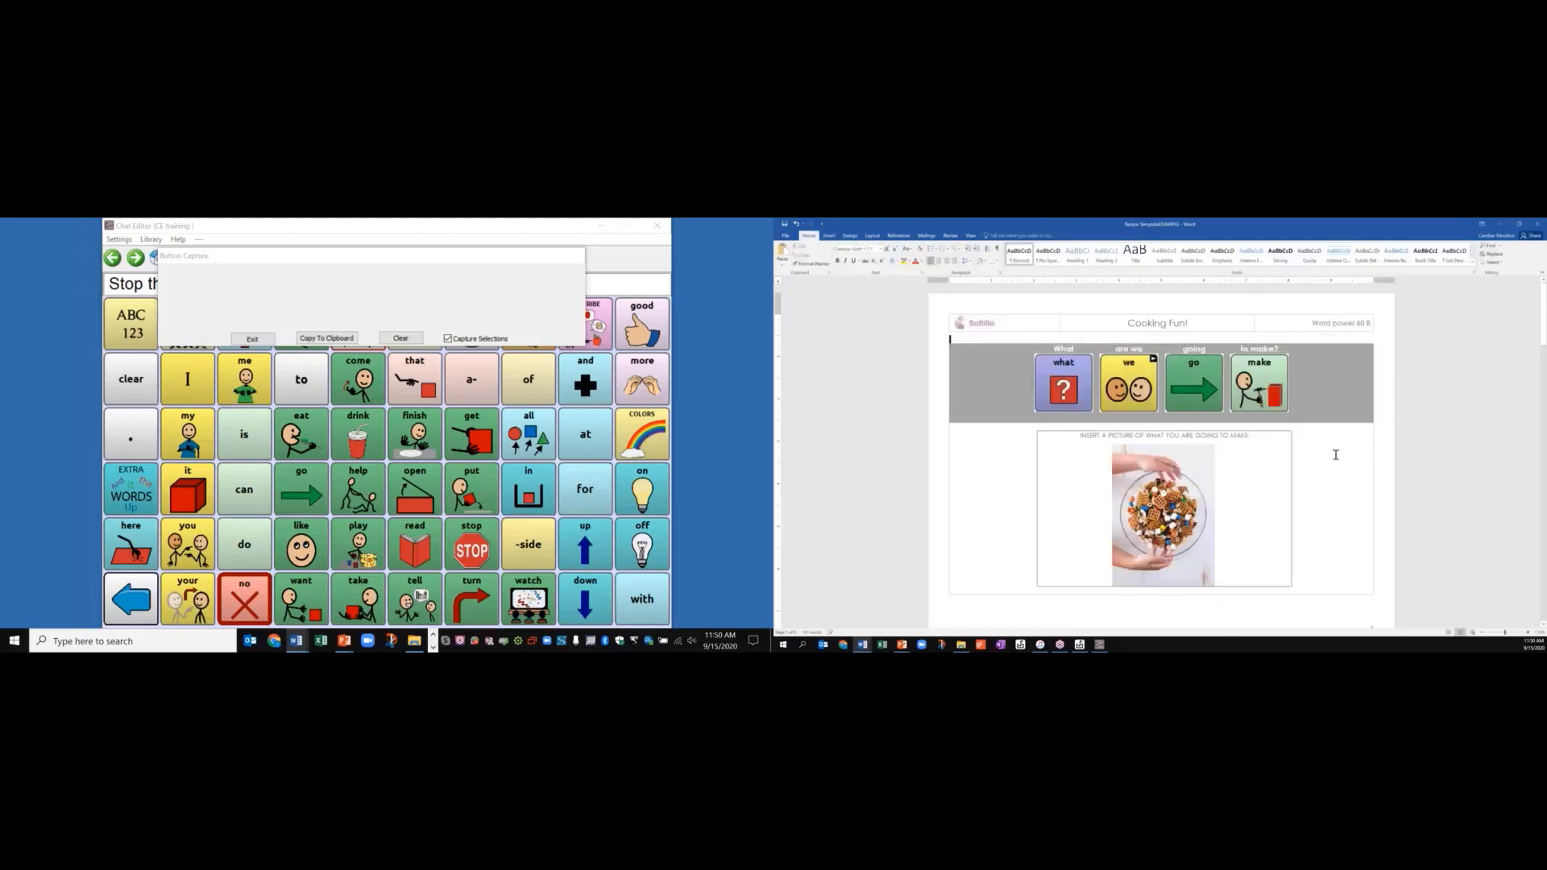
- Bring up the recipe template's Ingredients section, capture the pretzels button from the food page under GROUPS and copy it to the clipboard
{"action": "scroll", "coordinate": [1336, 455], "scroll_direction": "down", "scroll_amount": 2}
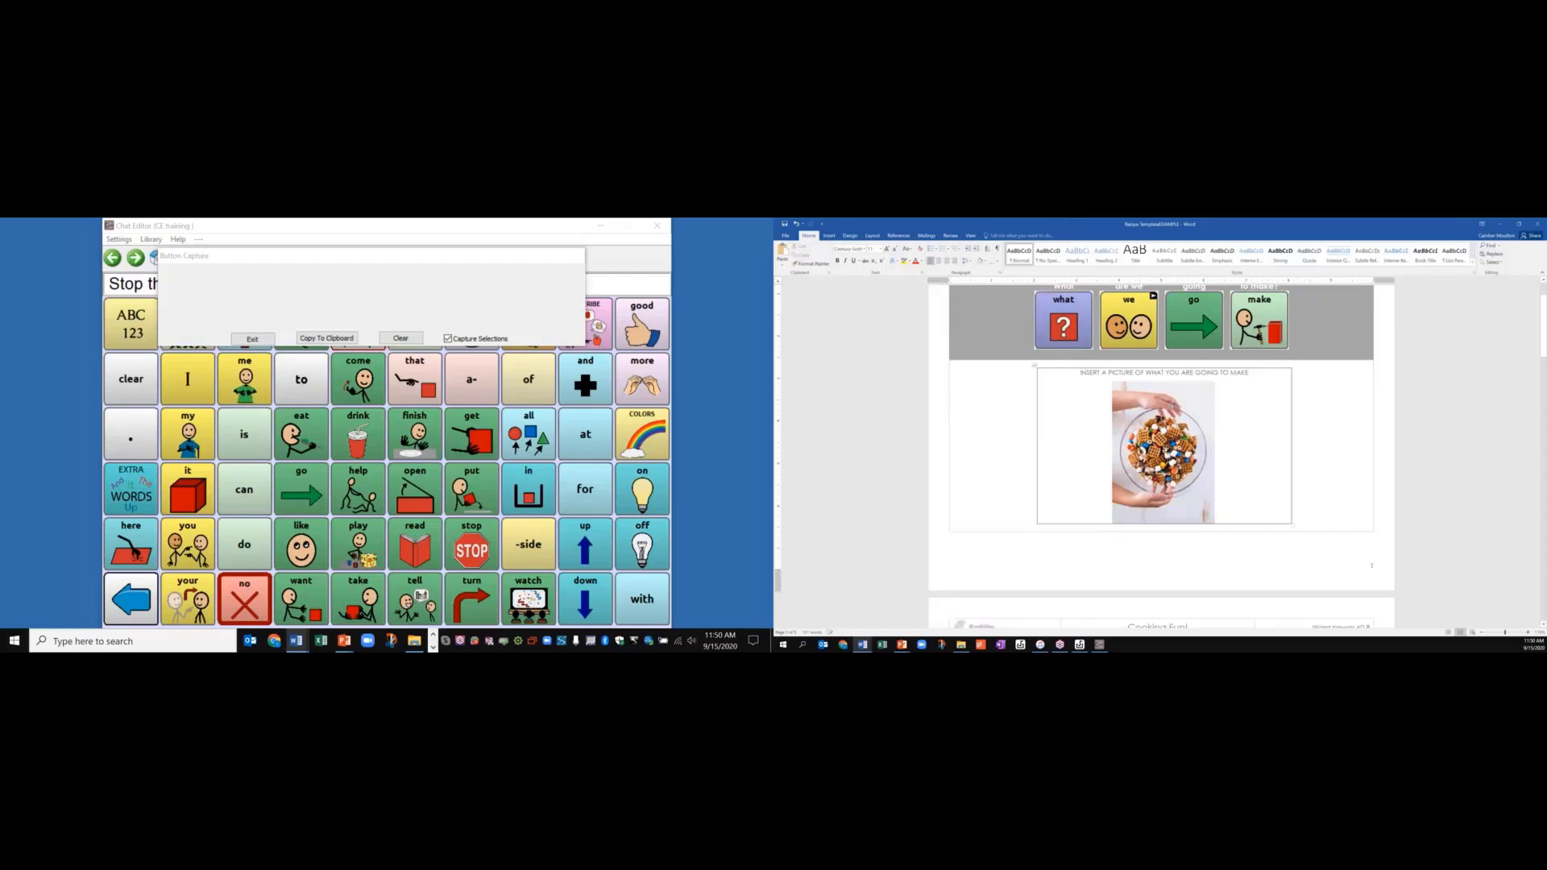
{"action": "scroll", "coordinate": [1160, 455], "scroll_direction": "down", "scroll_amount": 7}
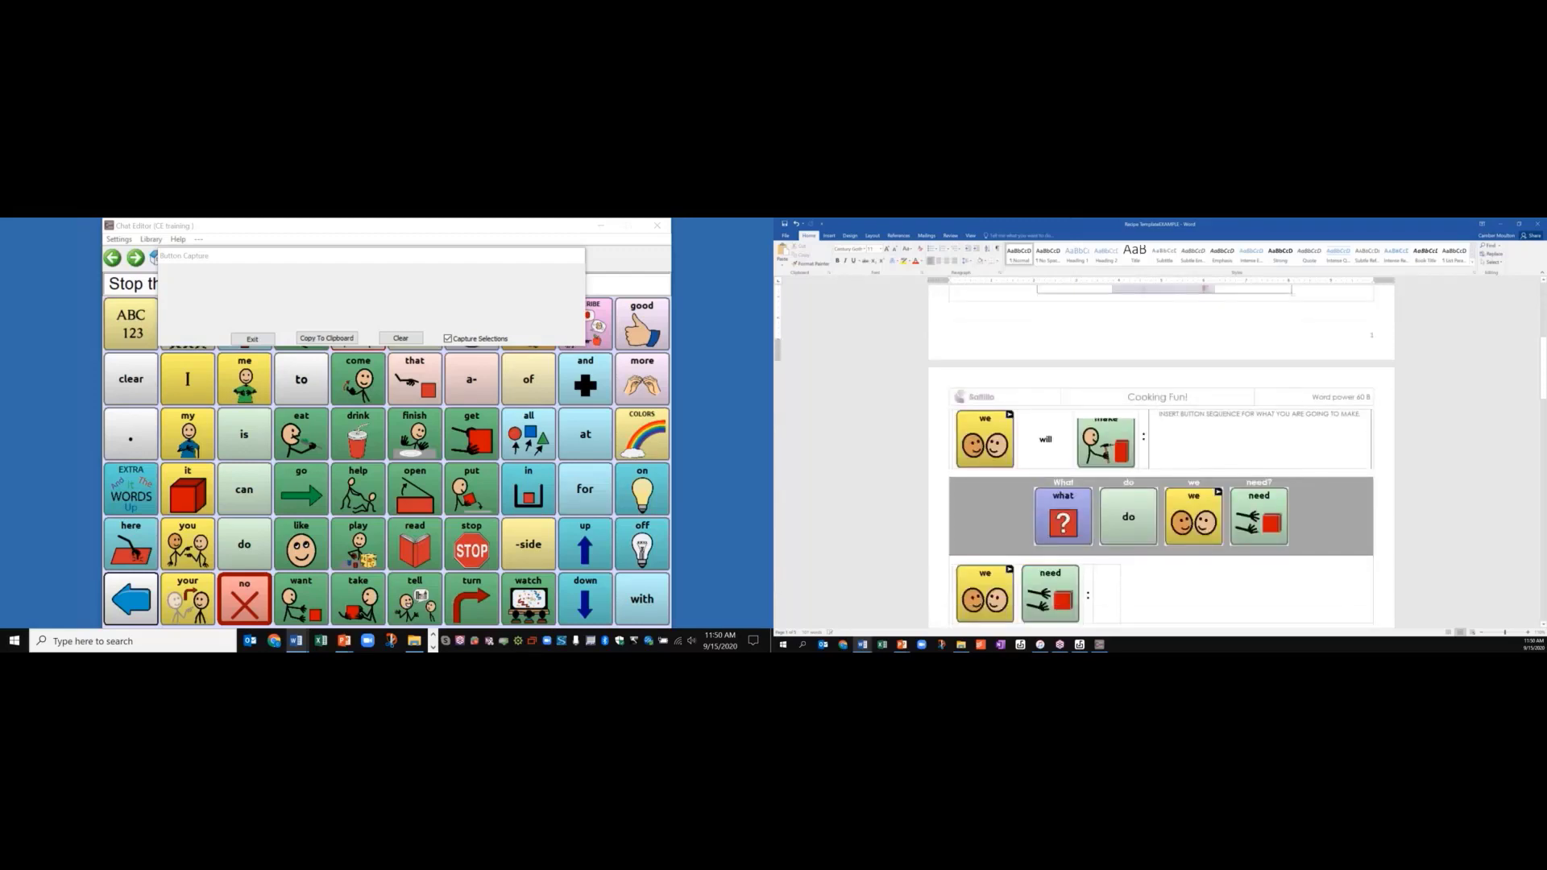
{"action": "scroll", "coordinate": [1148, 414], "scroll_direction": "down", "scroll_amount": 1}
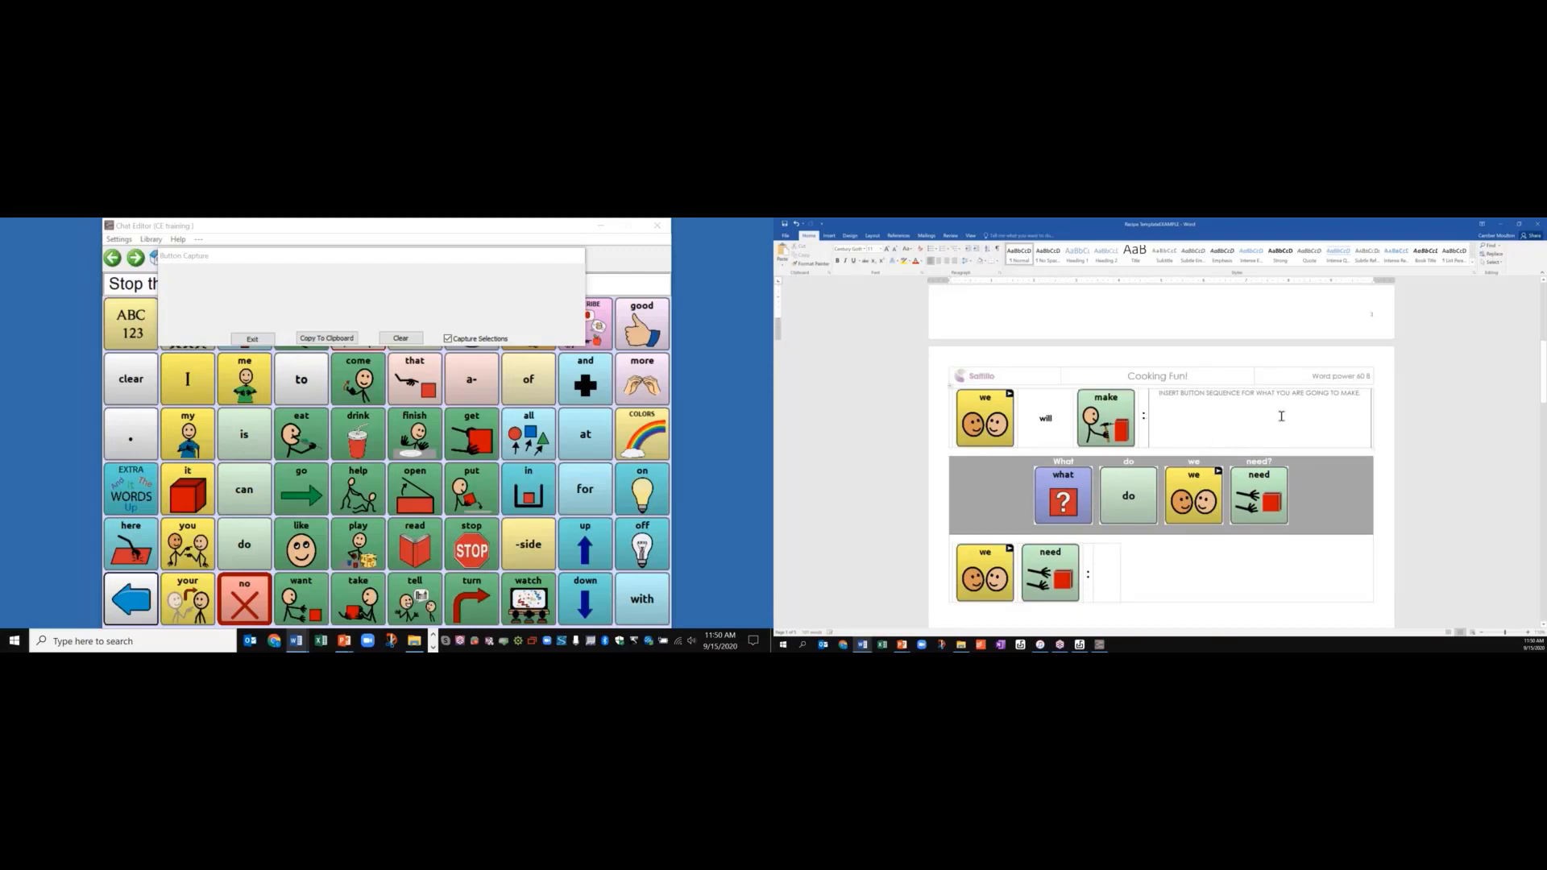
{"action": "scroll", "coordinate": [1282, 416], "scroll_direction": "down", "scroll_amount": 1}
{"action": "scroll", "coordinate": [1282, 416], "scroll_direction": "down", "scroll_amount": 5}
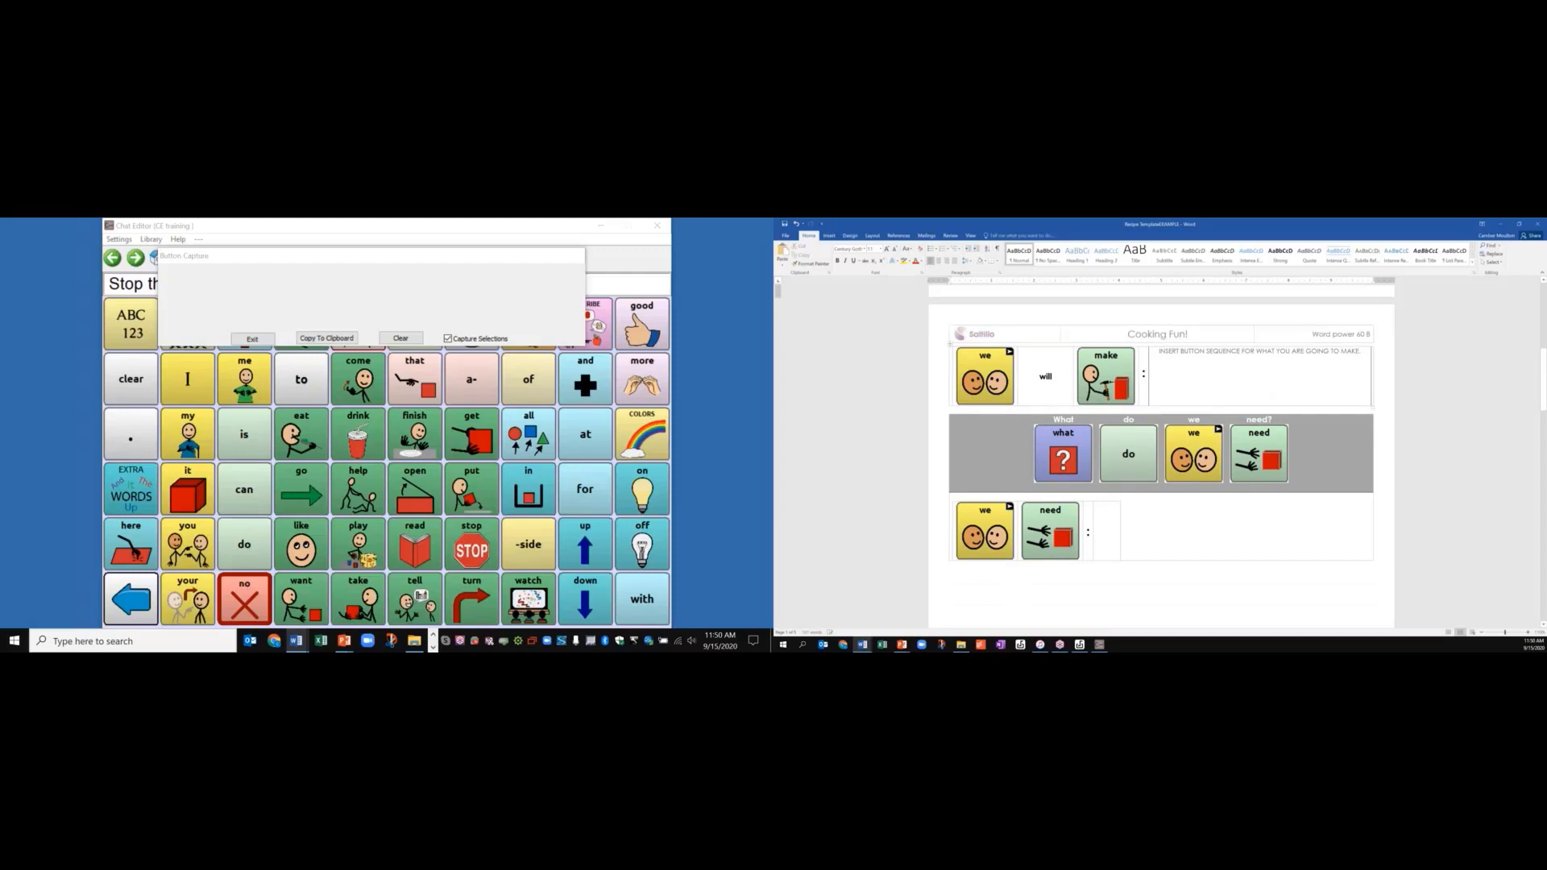
{"action": "scroll", "coordinate": [1205, 420], "scroll_direction": "down", "scroll_amount": 5}
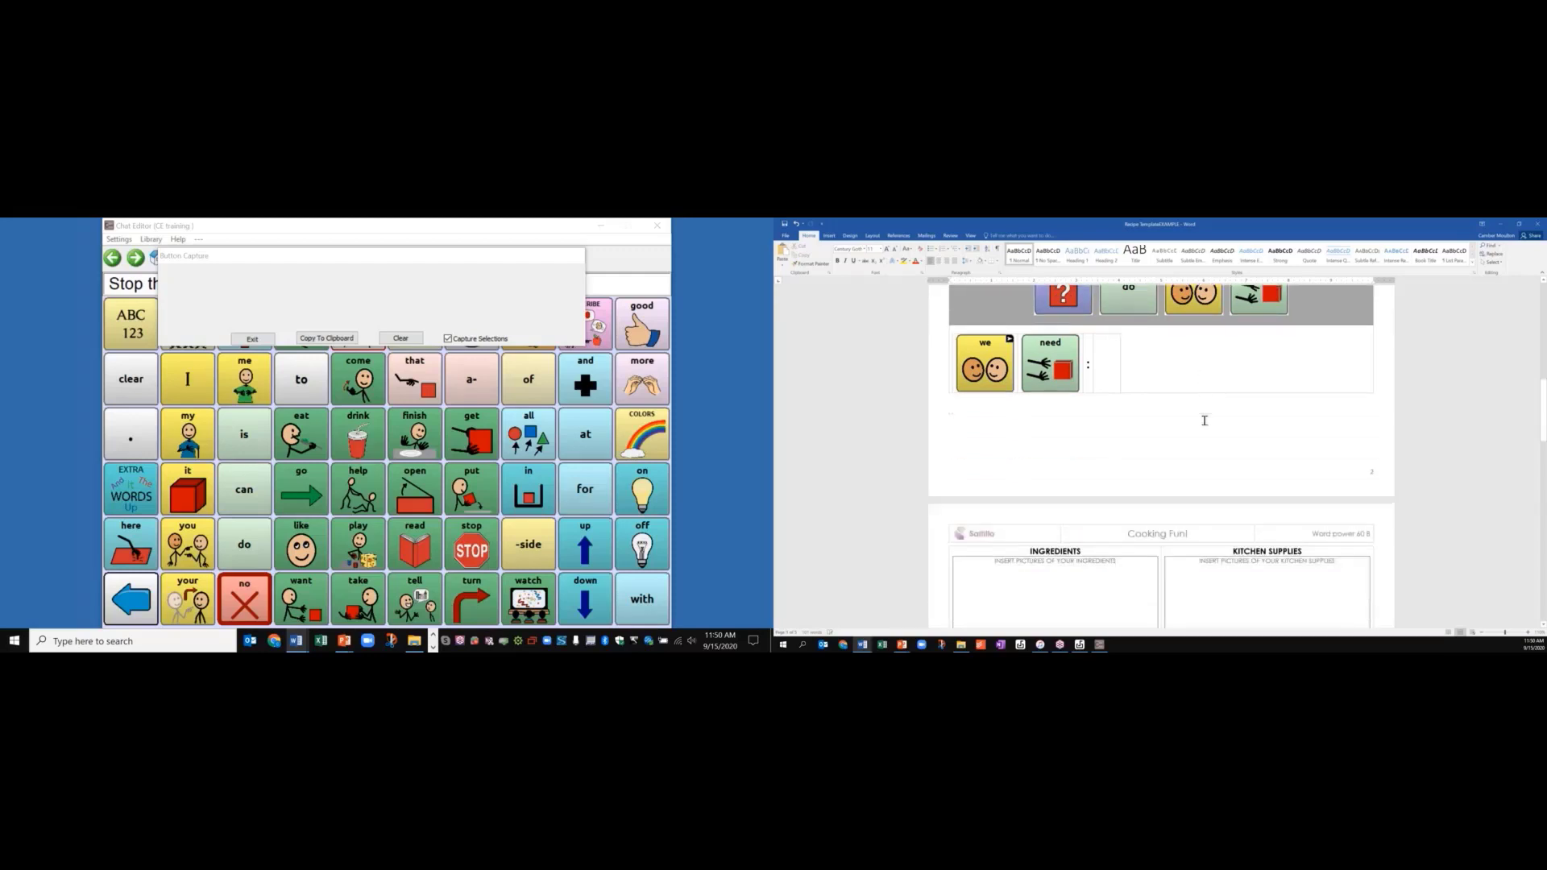
{"action": "scroll", "coordinate": [1069, 417], "scroll_direction": "down", "scroll_amount": 1}
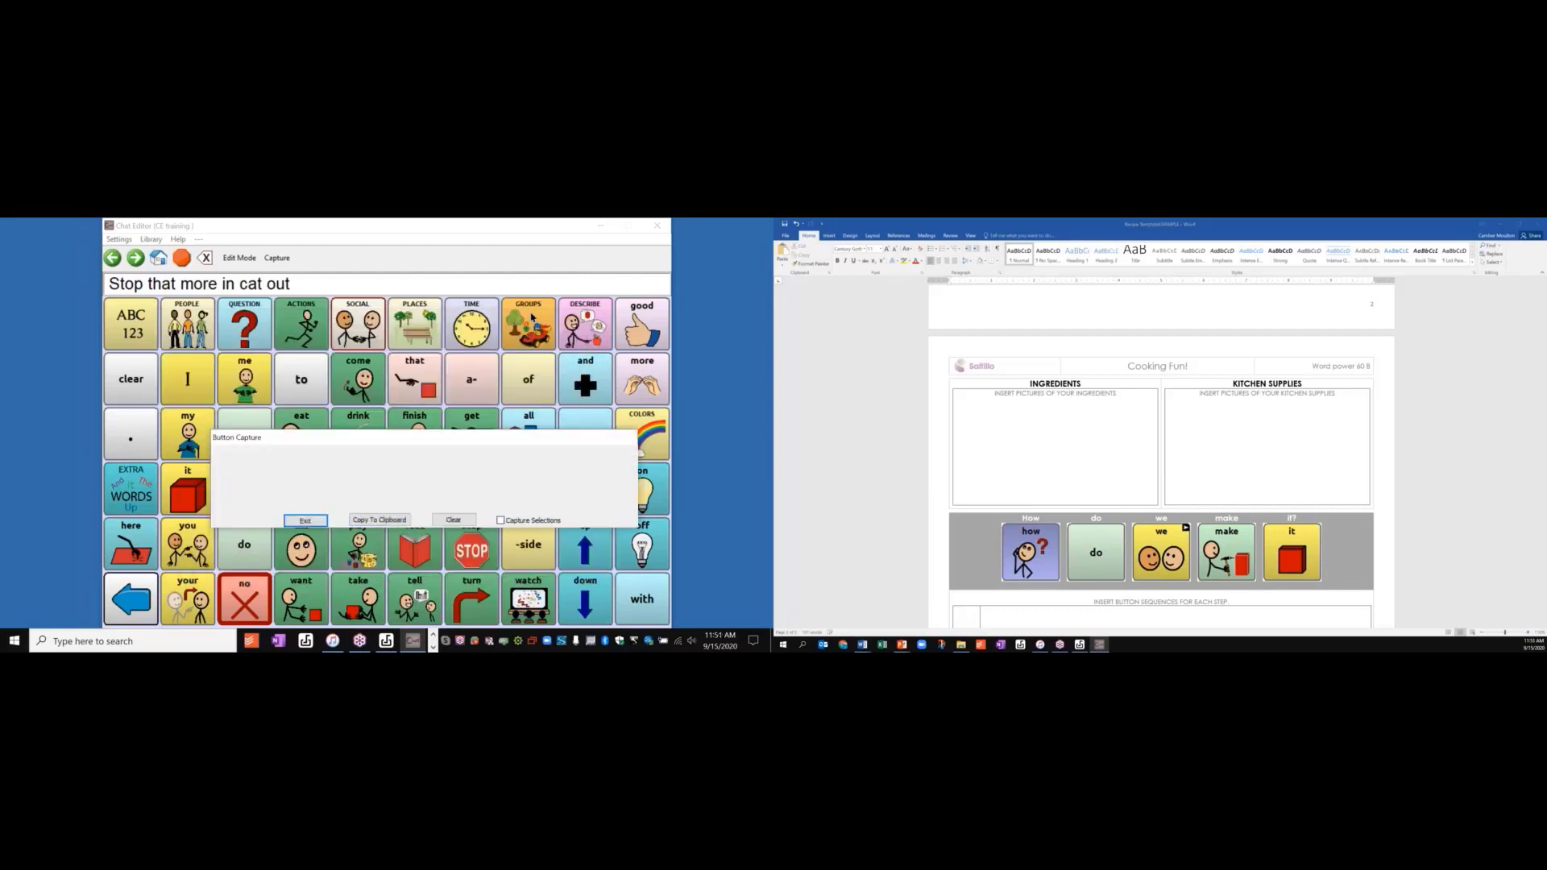
{"action": "left_click", "coordinate": [532, 318]}
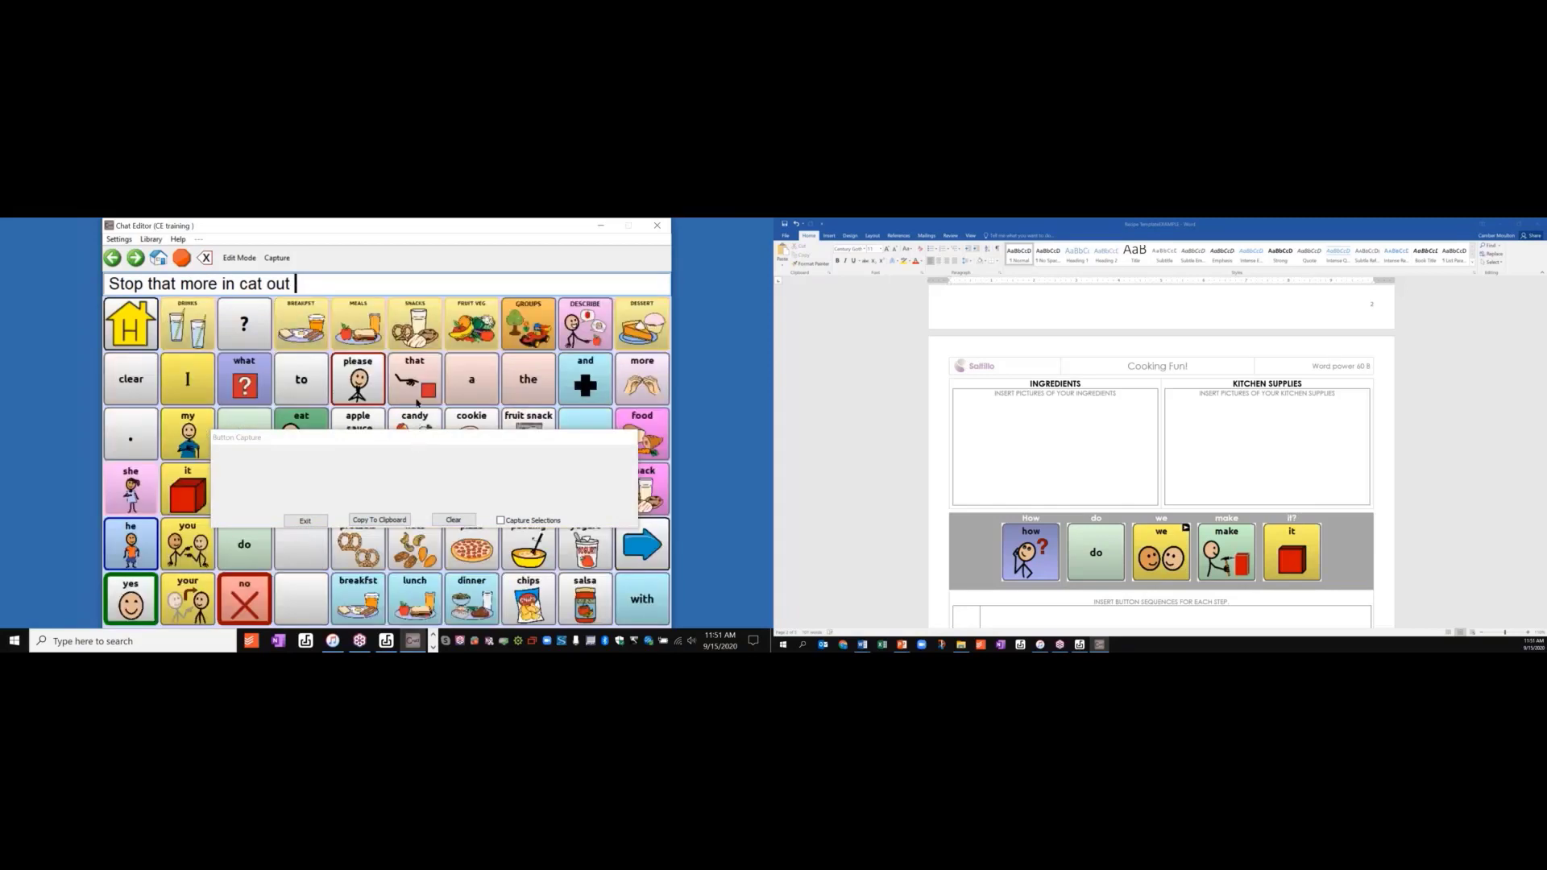
{"action": "left_click", "coordinate": [368, 556]}
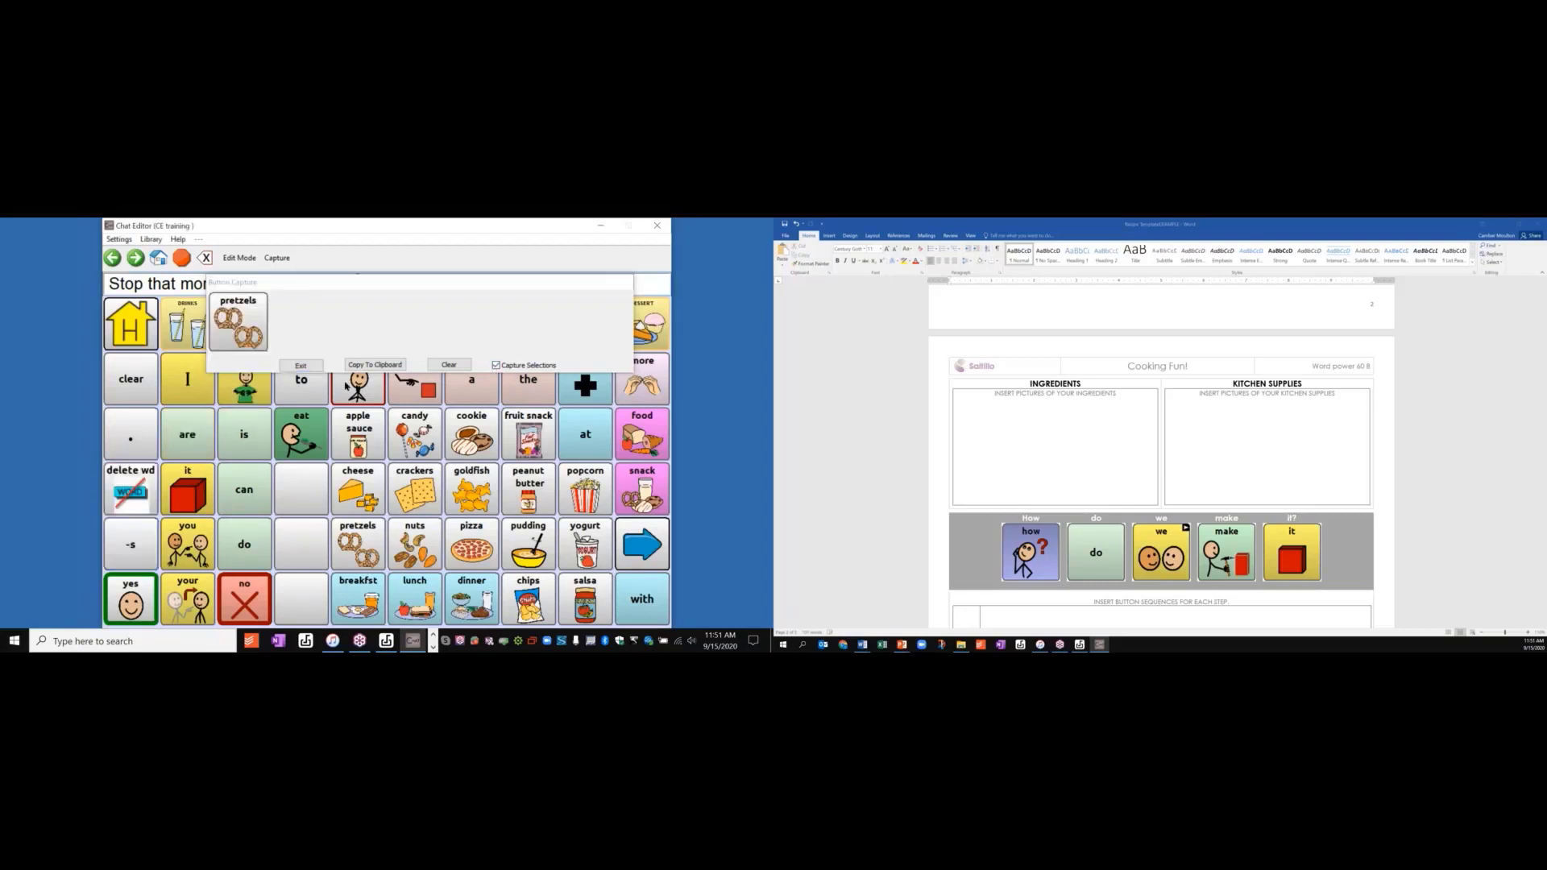
{"action": "left_click", "coordinate": [373, 364]}
- Paste the captured pretzels button into the Ingredients box of the recipe template
{"action": "left_click", "coordinate": [991, 428]}
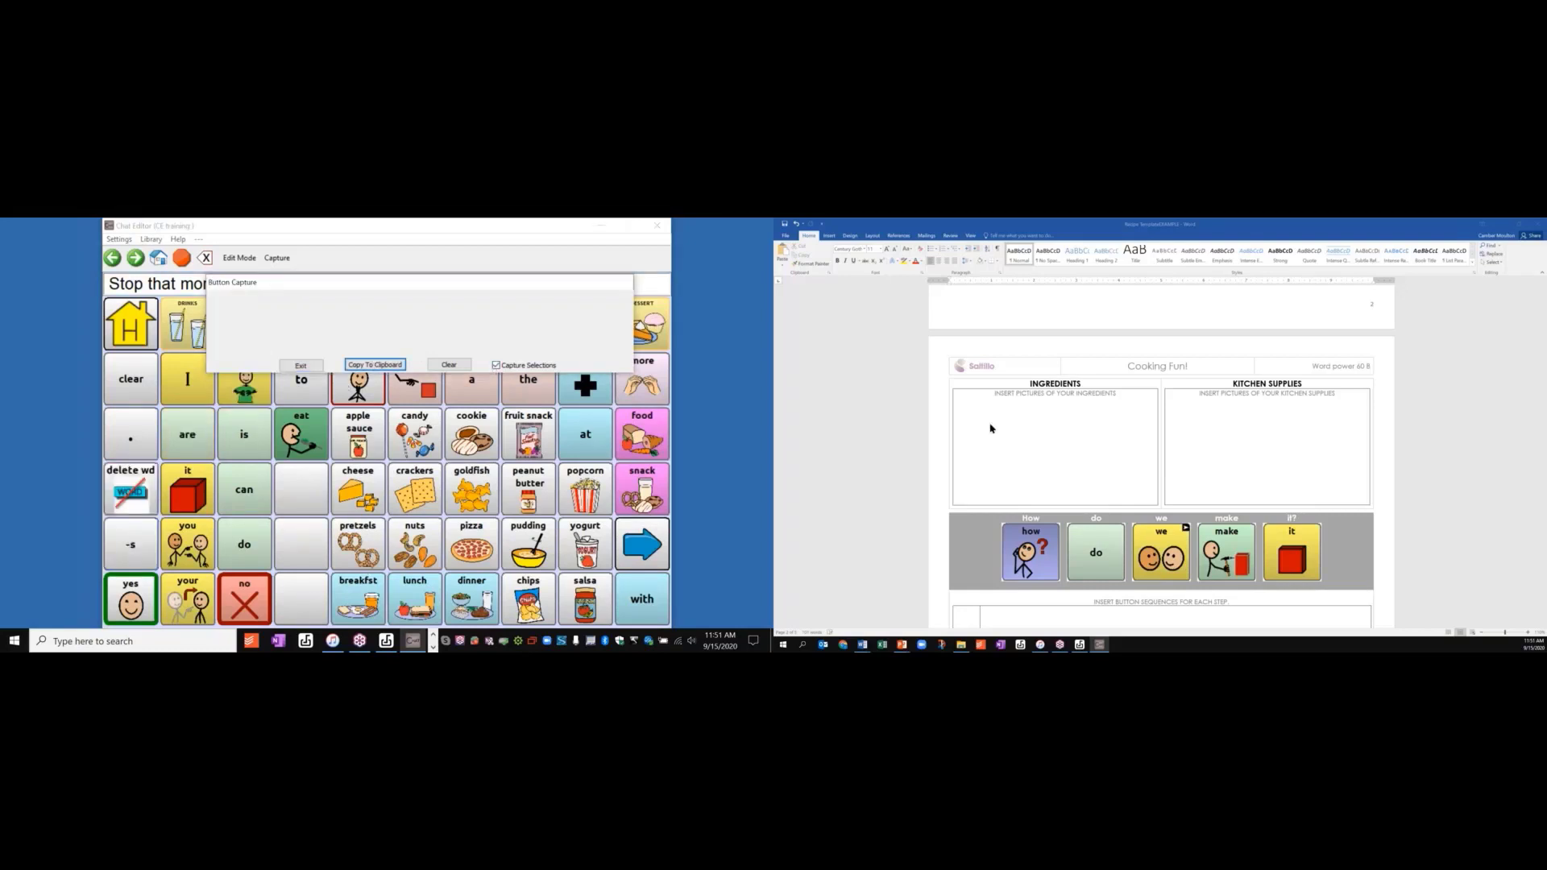
{"action": "right_click", "coordinate": [987, 419]}
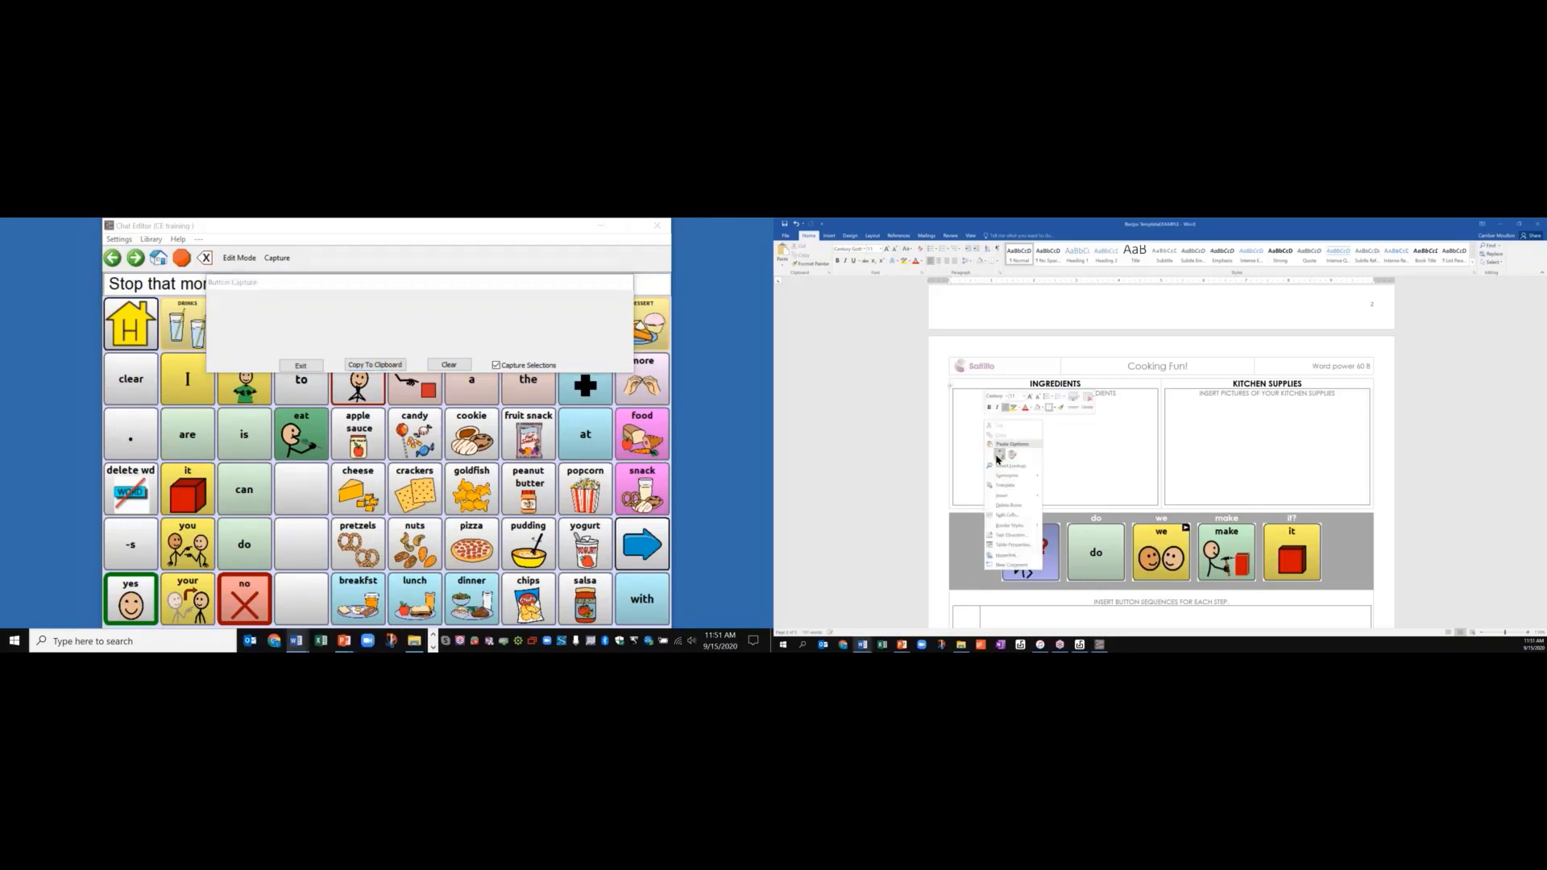
{"action": "left_click", "coordinate": [997, 457]}
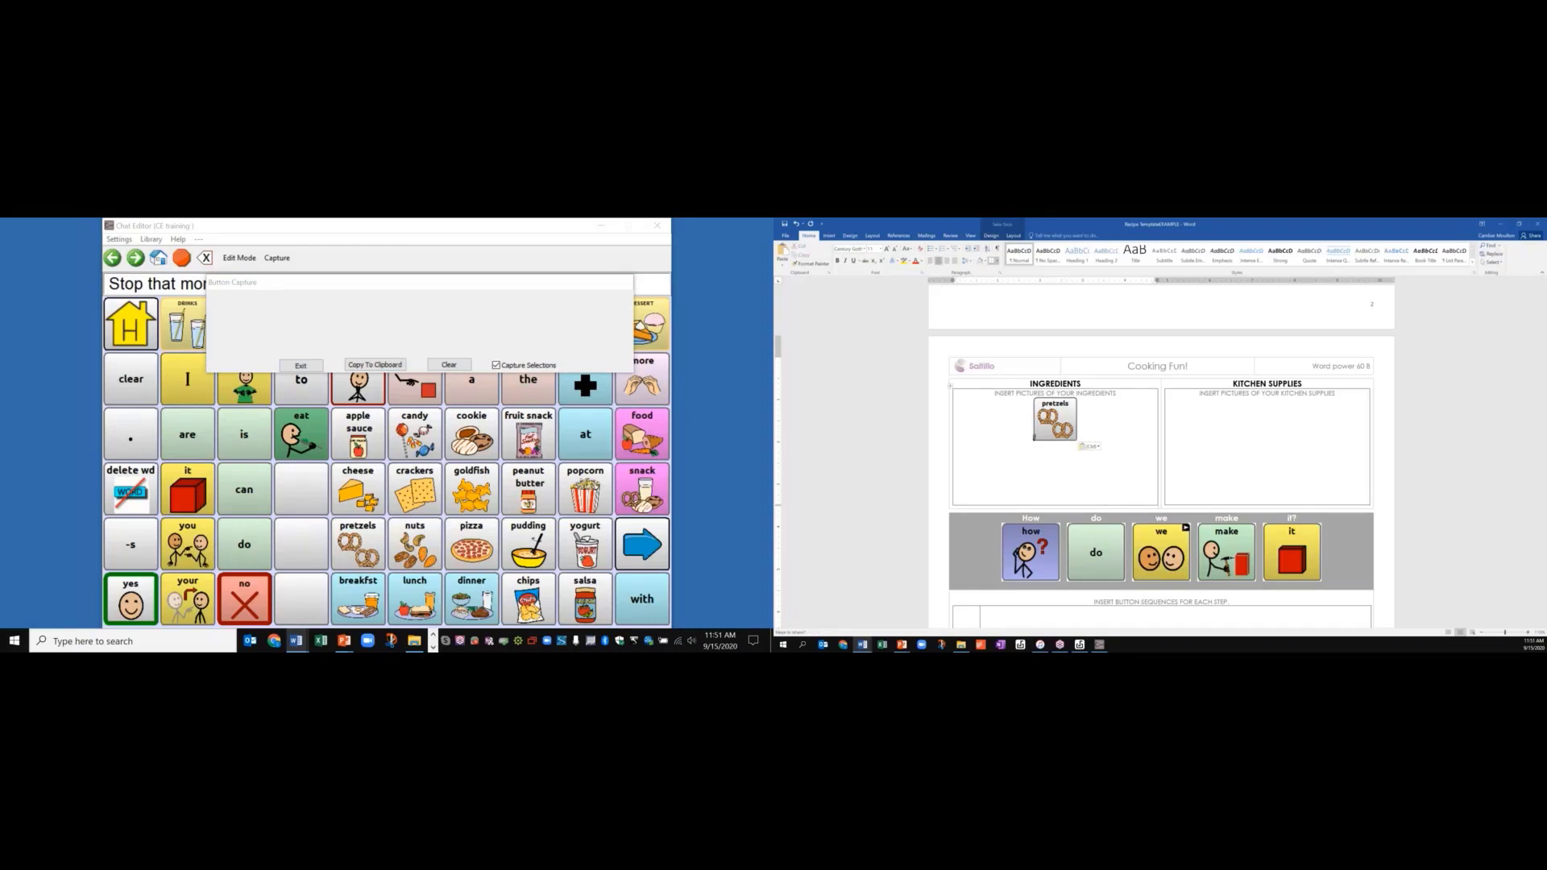
{"action": "mouse_move", "coordinate": [1064, 418]}
{"action": "left_mouse_down"}
{"action": "mouse_move", "coordinate": [1035, 436]}
{"action": "mouse_move", "coordinate": [1088, 404]}
{"action": "left_mouse_up"}
- With Capture Selections off, browse the snack, fruit and vegetable pages for chocolate and open the DESSERT page
{"action": "left_click_drag", "start_coordinate": [483, 291], "coordinate": [477, 234]}
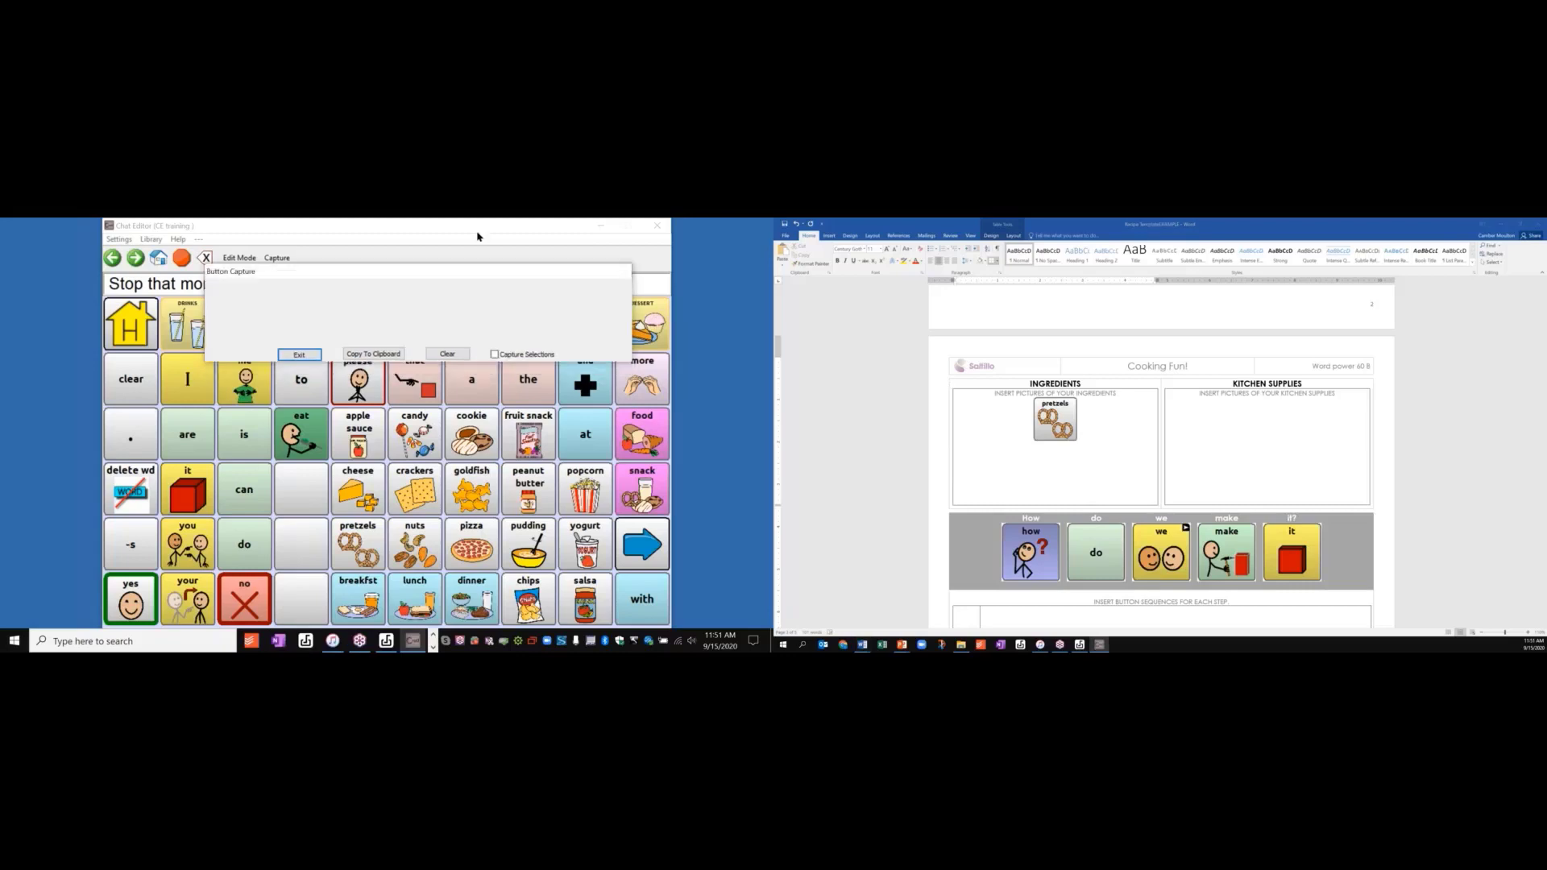
{"action": "left_click", "coordinate": [653, 550]}
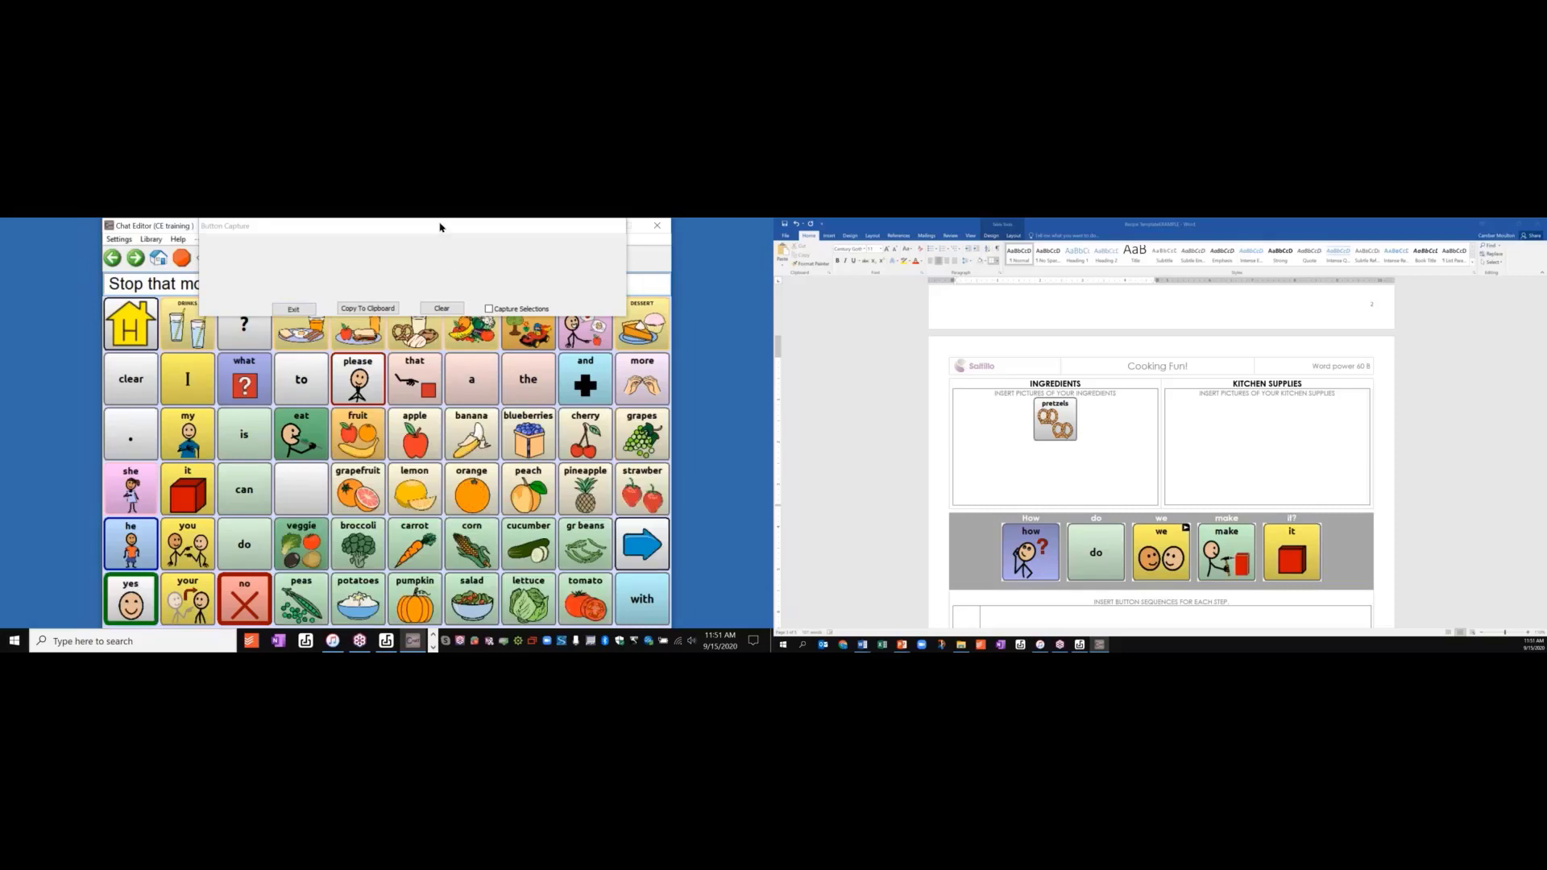
{"action": "left_click_drag", "start_coordinate": [440, 227], "coordinate": [427, 439]}
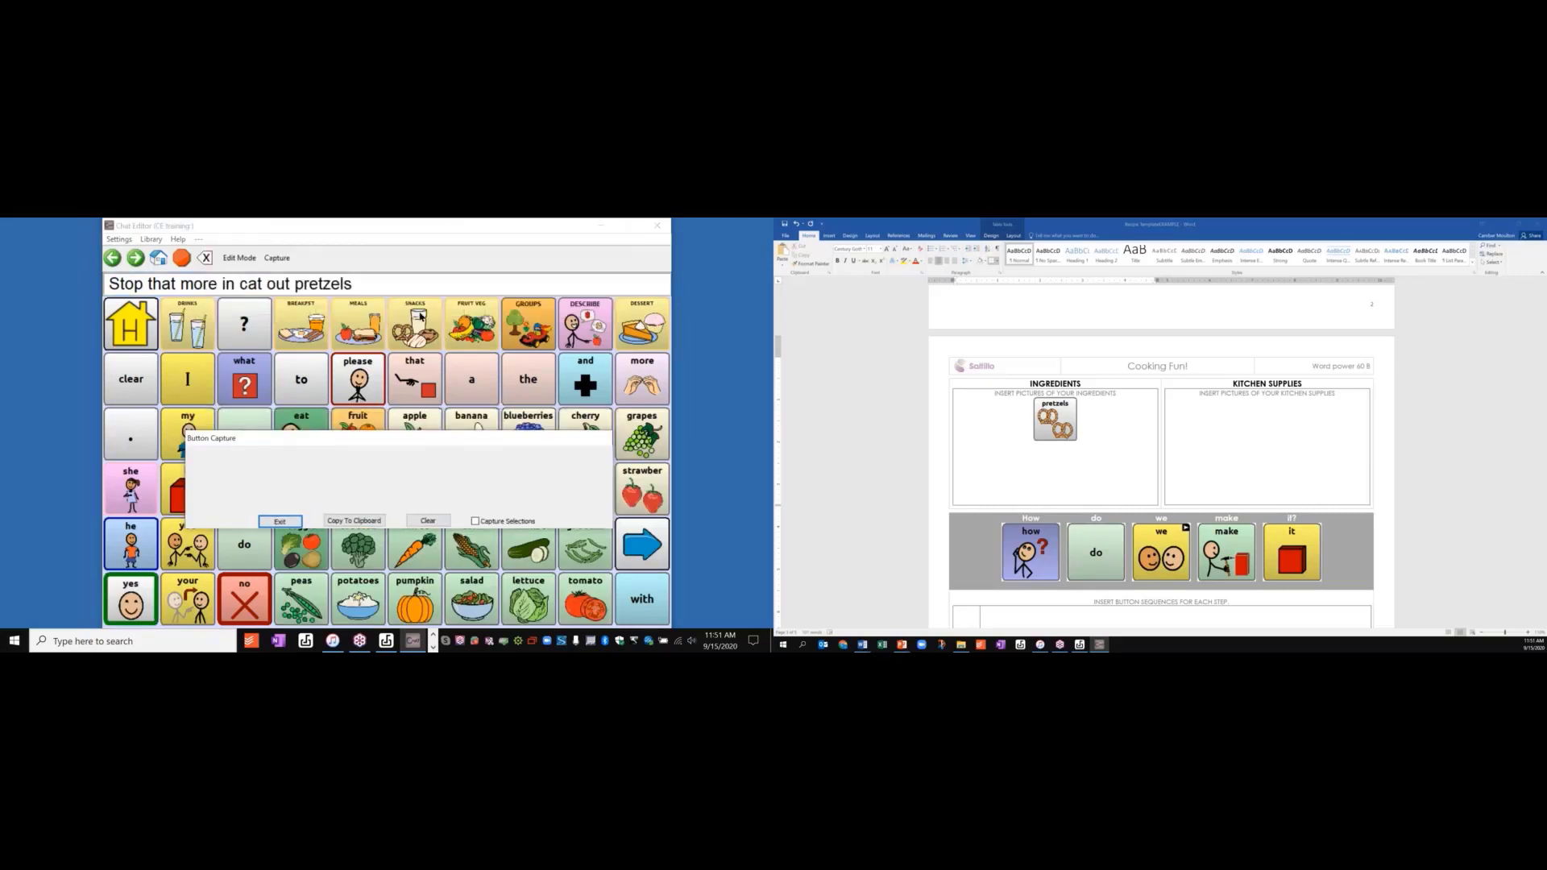
{"action": "left_click", "coordinate": [420, 317]}
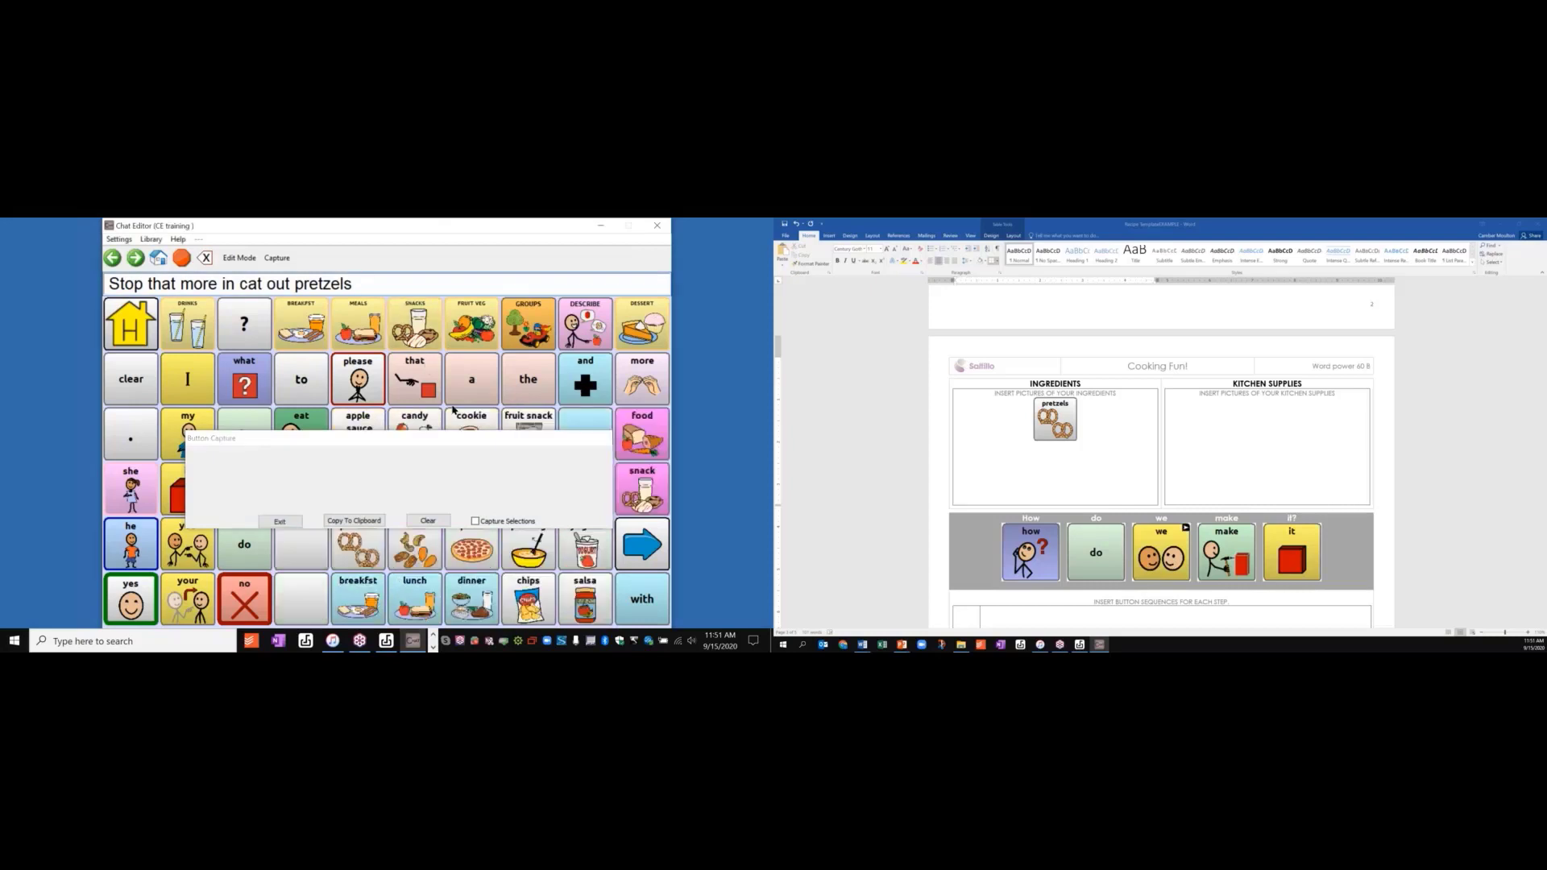
{"action": "left_click_drag", "start_coordinate": [434, 443], "coordinate": [462, 267]}
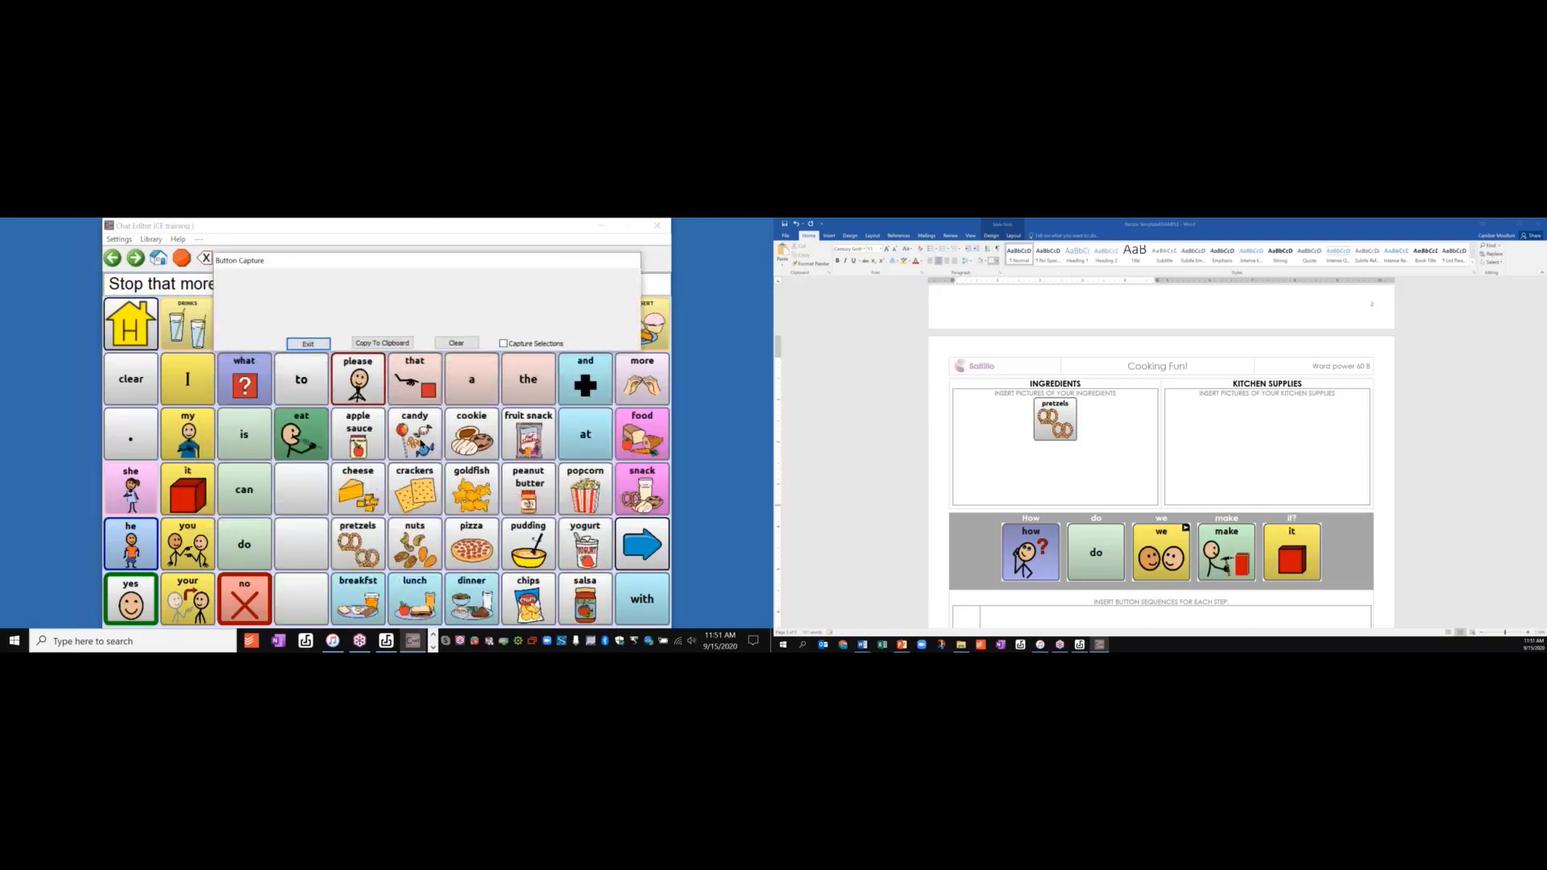
{"action": "left_click", "coordinate": [651, 555]}
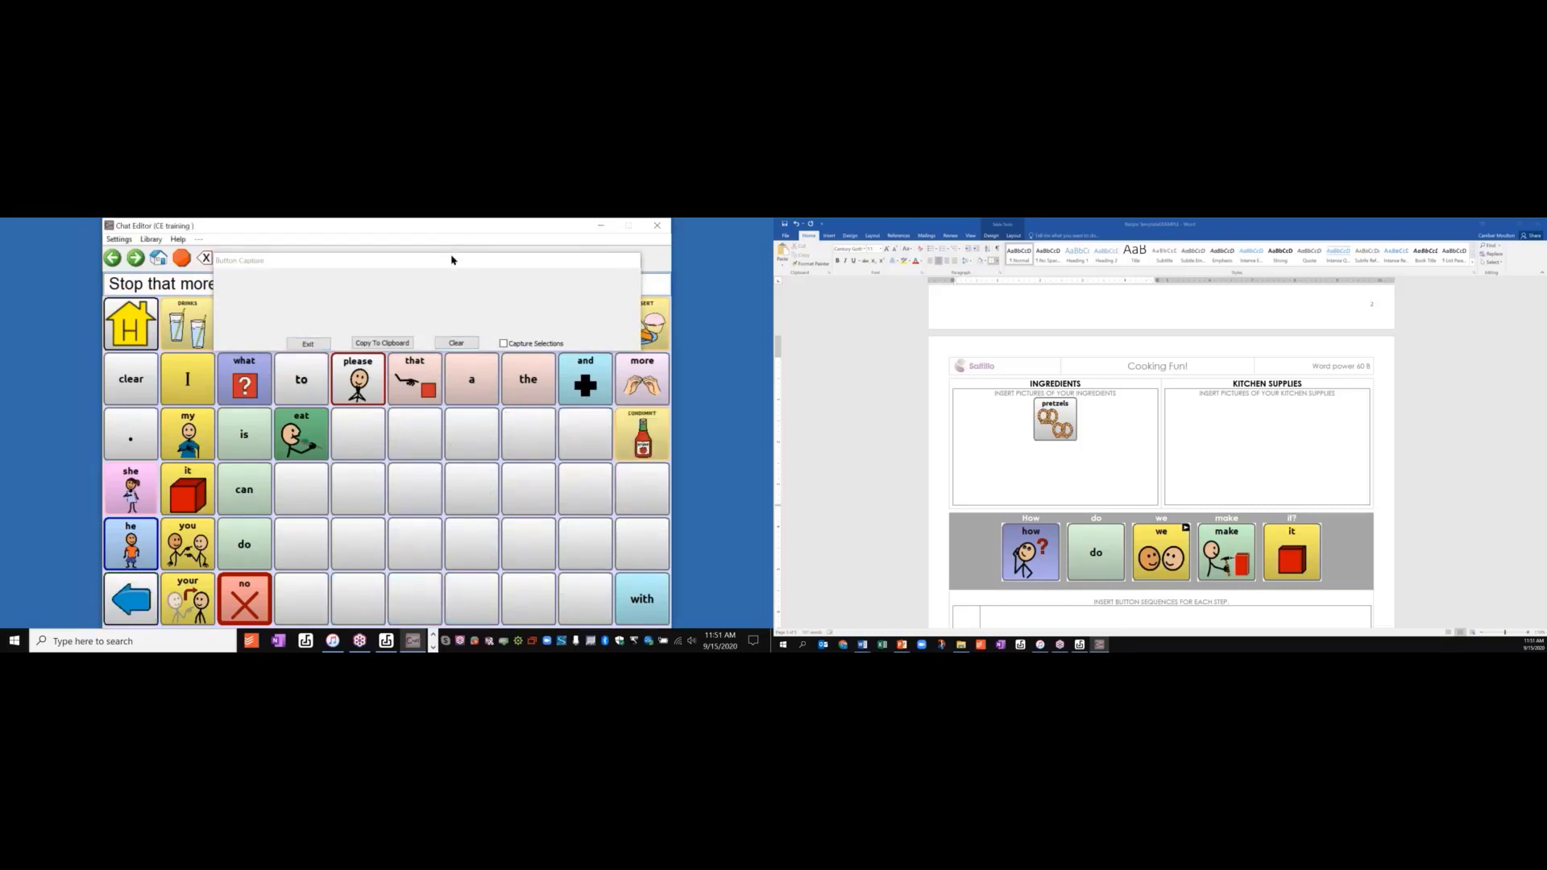
{"action": "left_click_drag", "start_coordinate": [461, 326], "coordinate": [472, 562]}
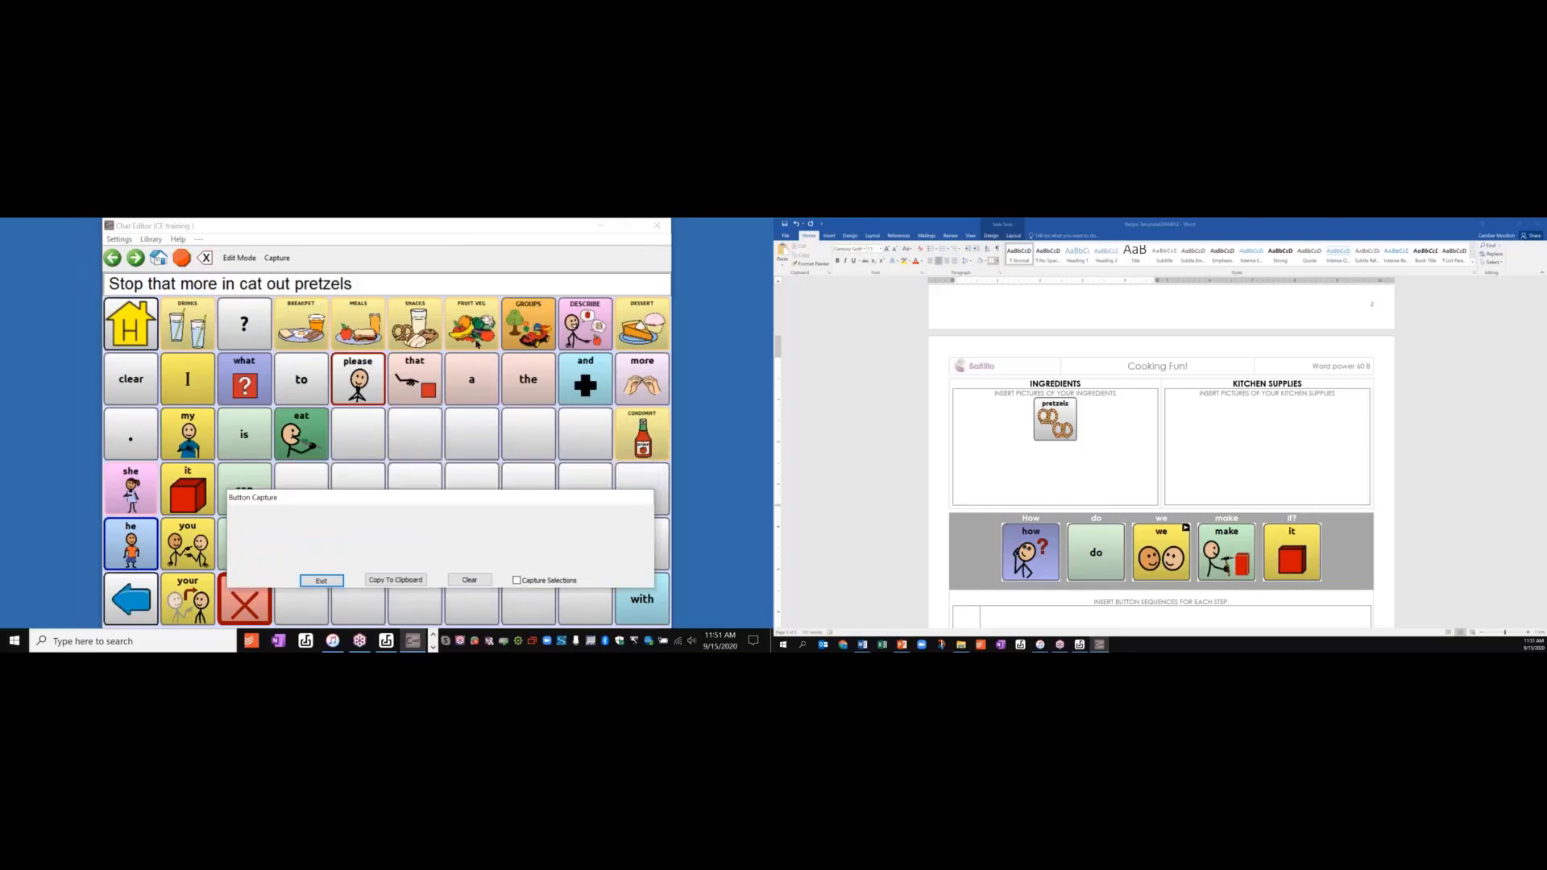
{"action": "left_click", "coordinate": [623, 343]}
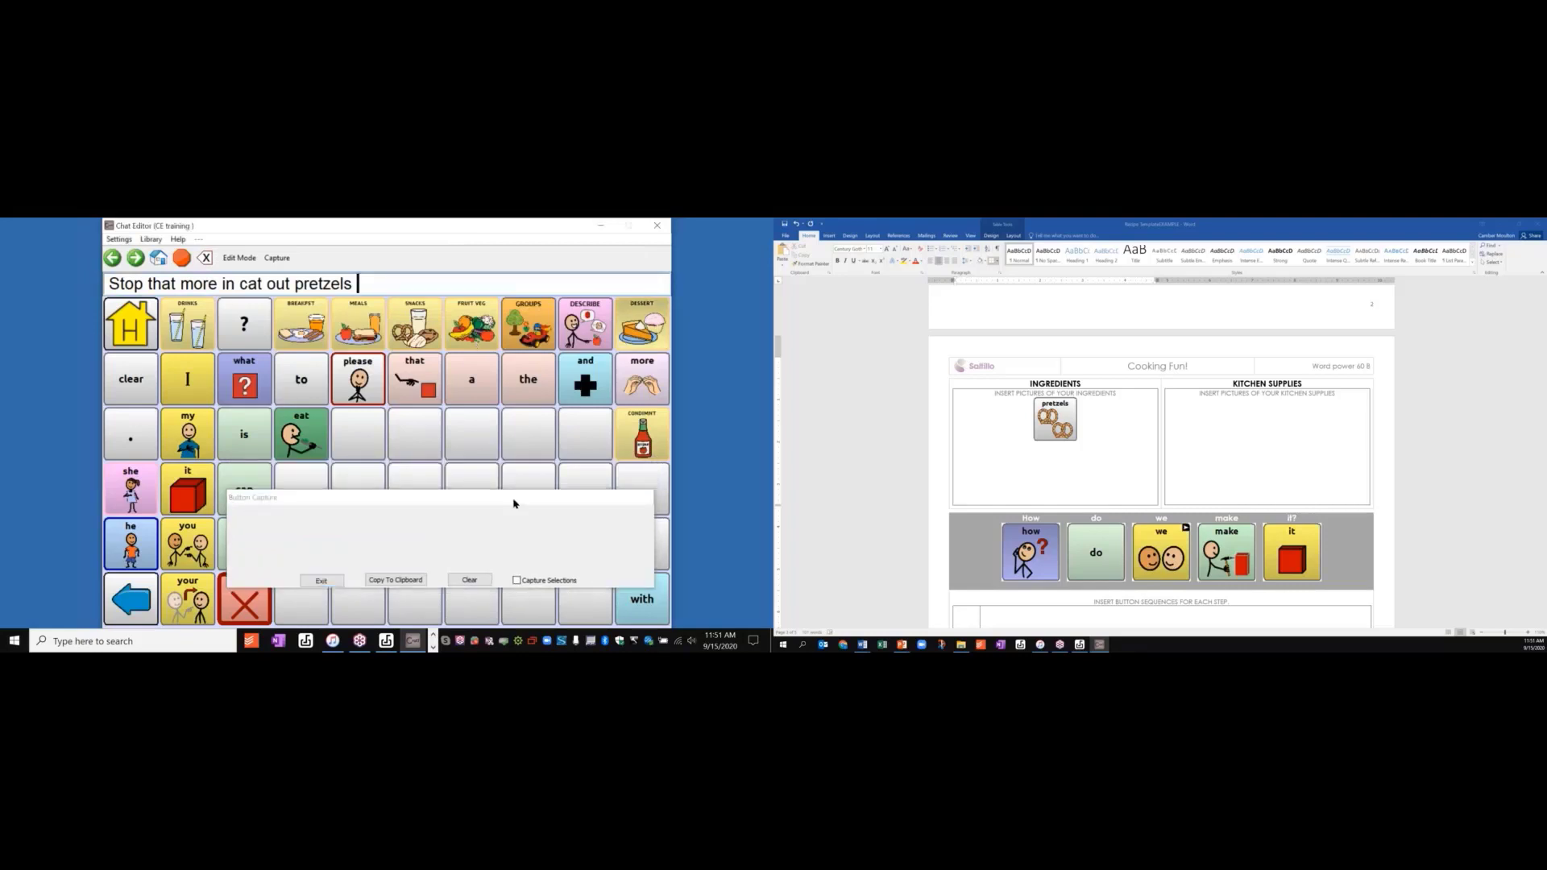
{"action": "left_click", "coordinate": [476, 499]}
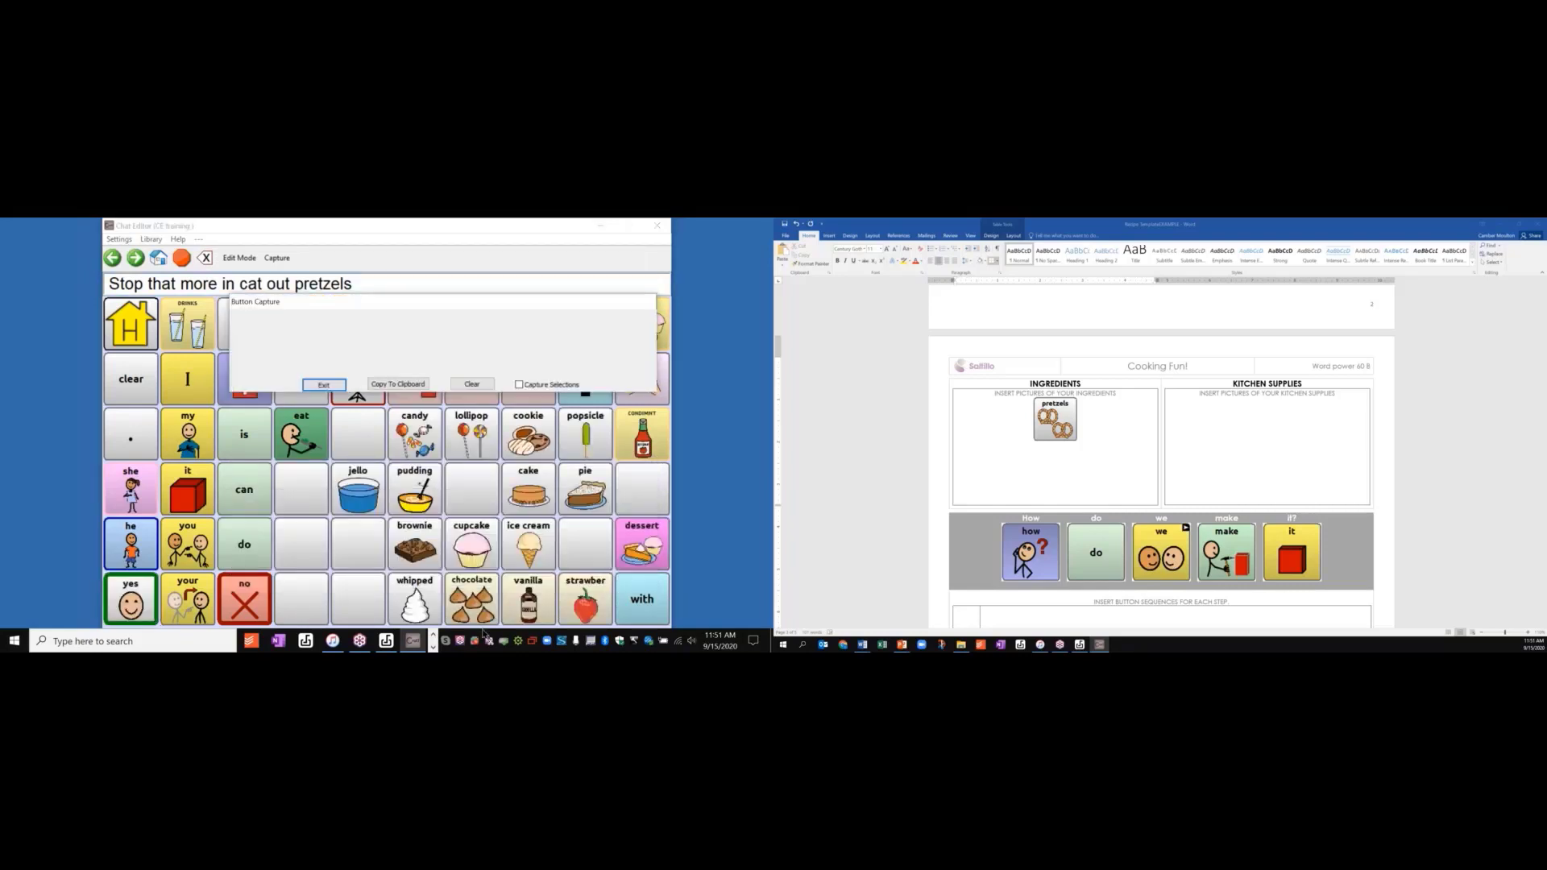
- Capture the chocolate button from the dessert page and paste it beside pretzels in the recipe's Ingredients box
{"action": "left_click", "coordinate": [481, 618]}
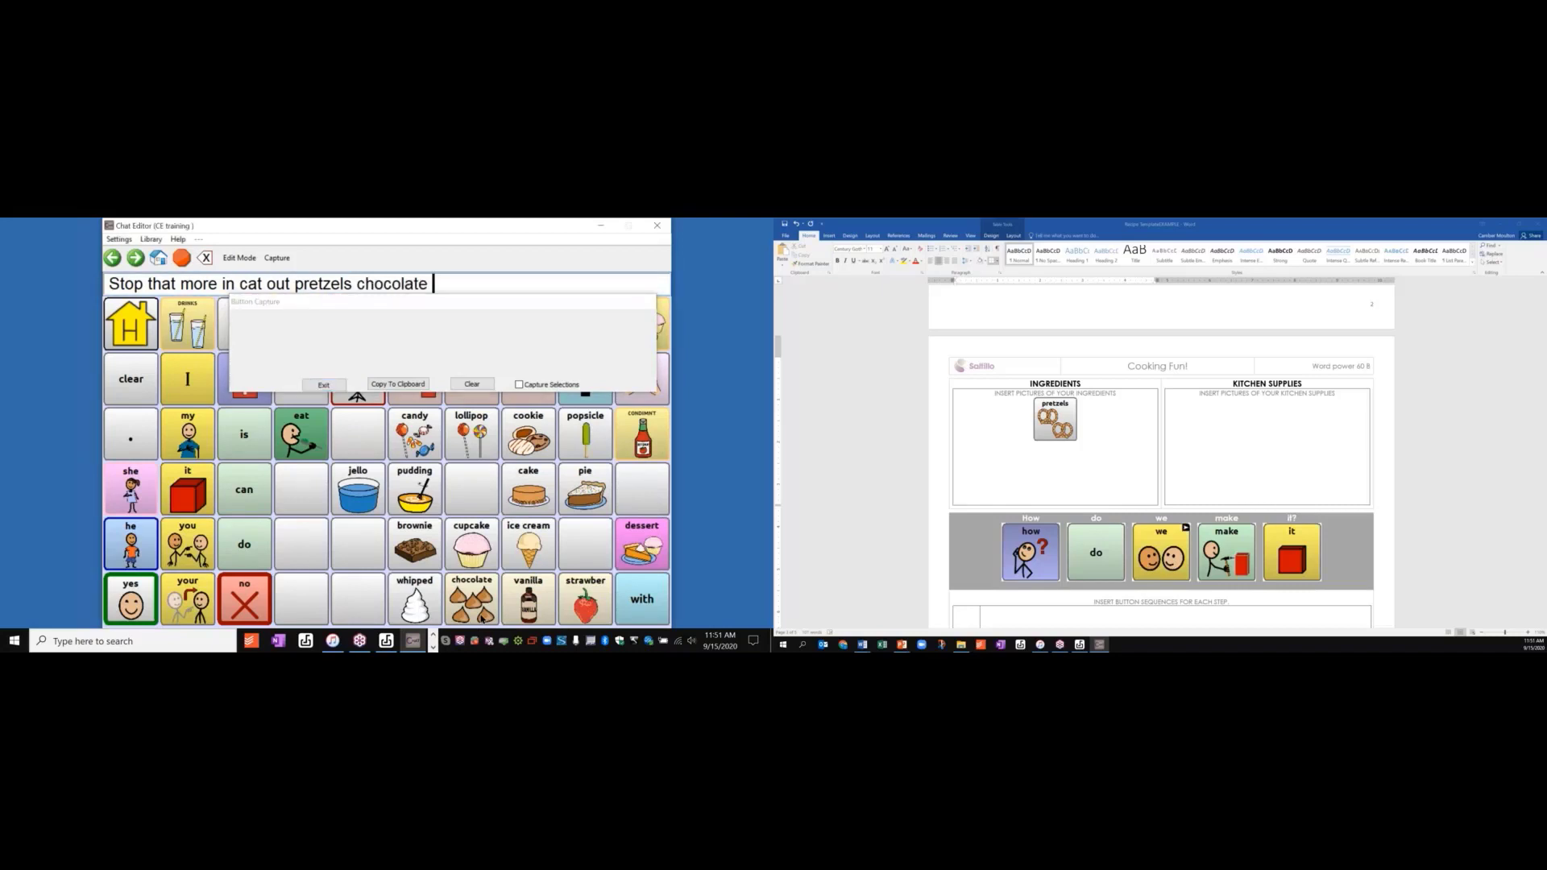
{"action": "left_click", "coordinate": [520, 385]}
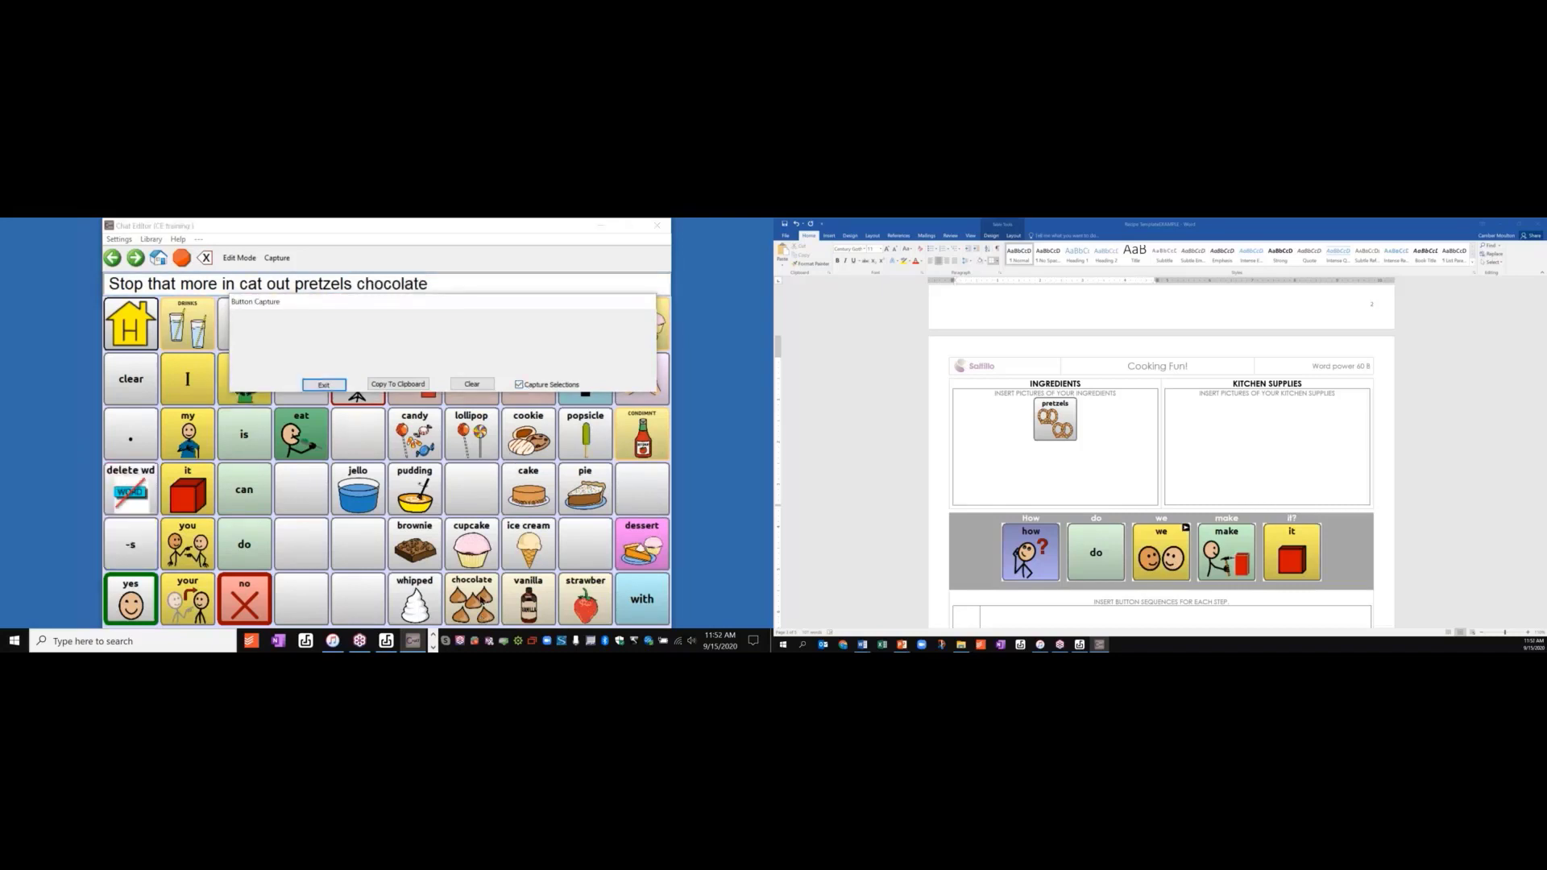
{"action": "left_click", "coordinate": [481, 600]}
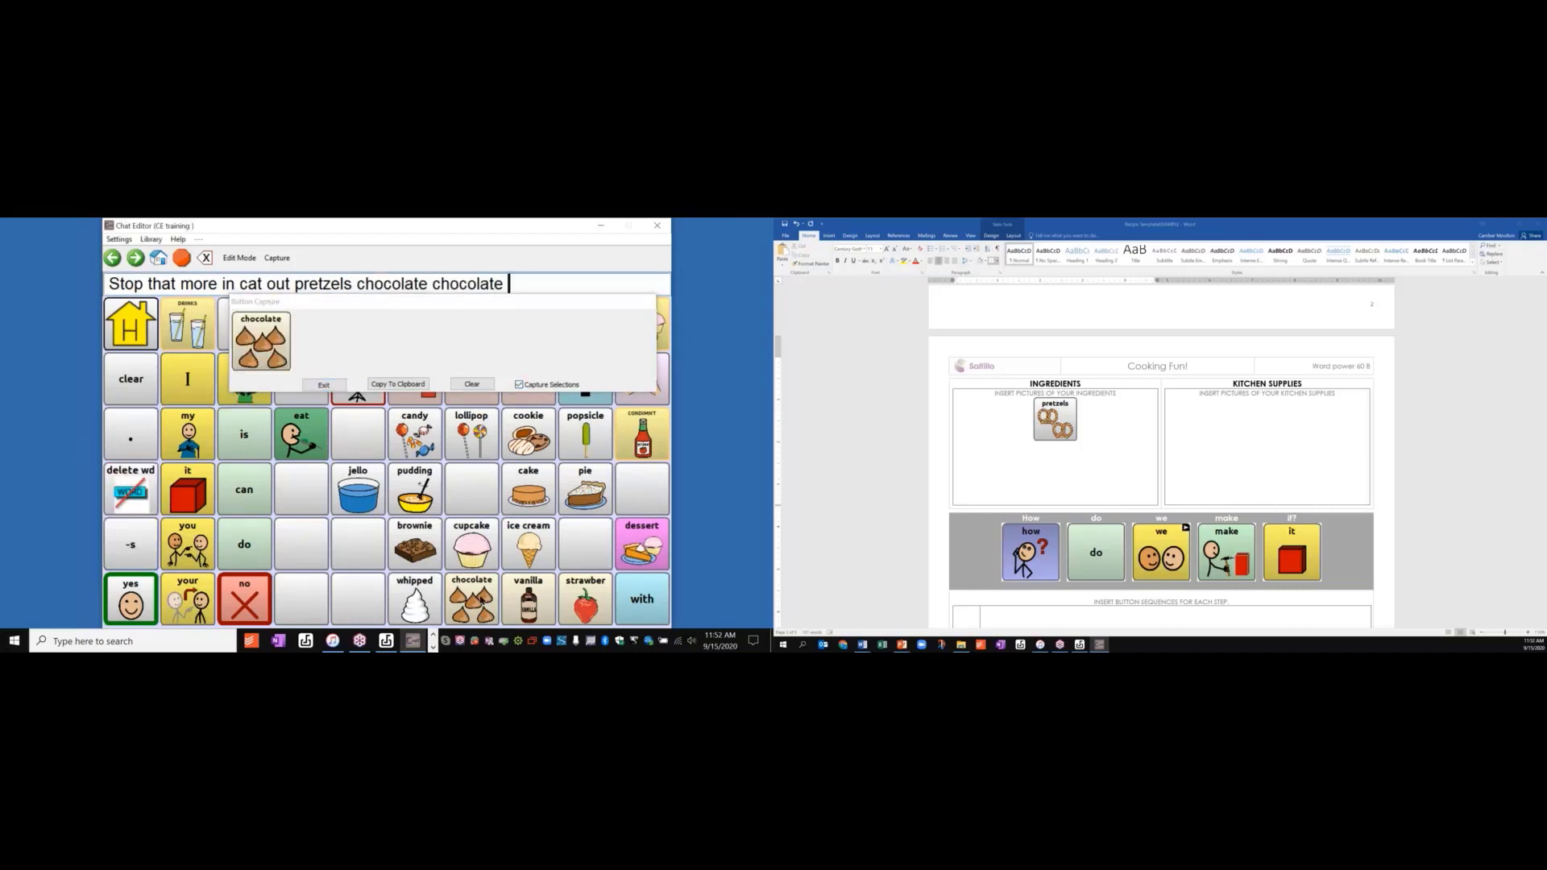
{"action": "left_click", "coordinate": [411, 386]}
{"action": "right_click", "coordinate": [1106, 445]}
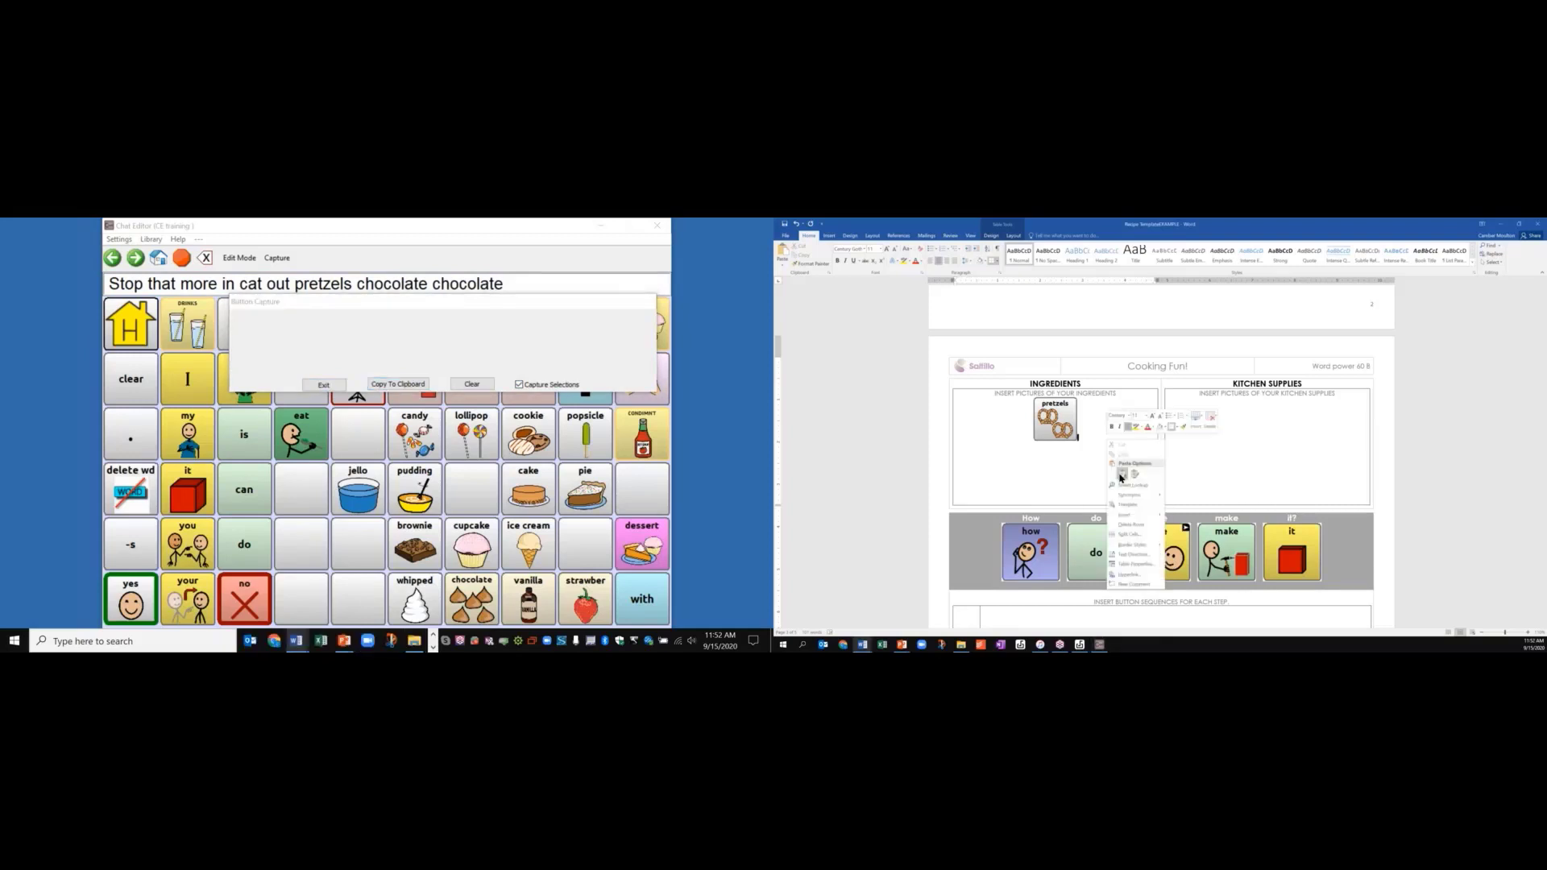
{"action": "left_click", "coordinate": [1121, 474]}
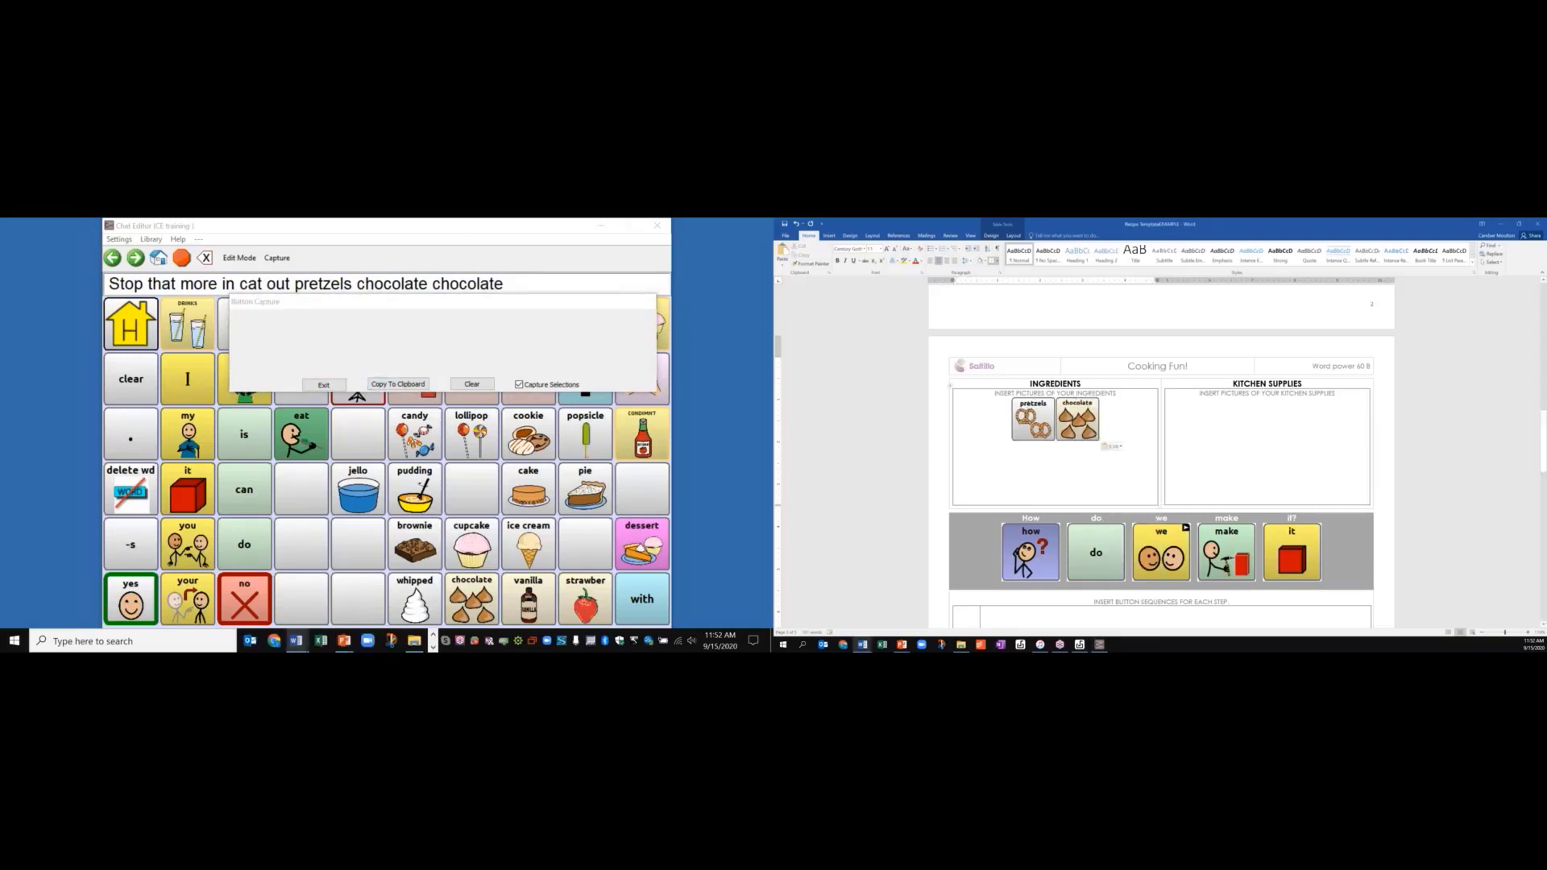
- Clear the message text and open the KITCHEN page under GROUPS with Capture Selections off
{"action": "left_click", "coordinate": [1301, 412]}
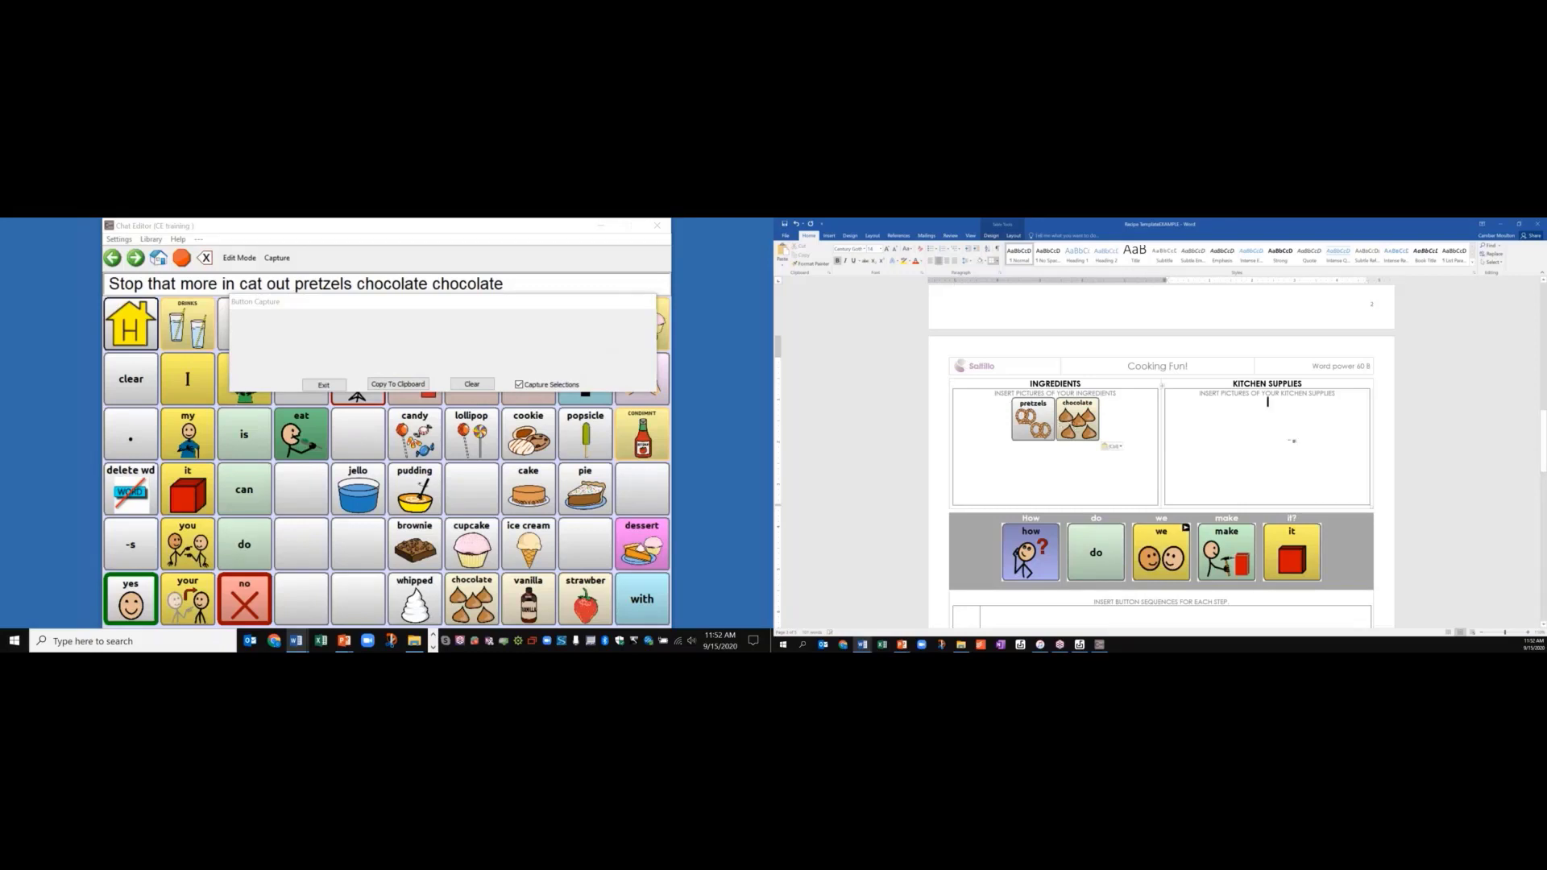
{"action": "left_click", "coordinate": [519, 385]}
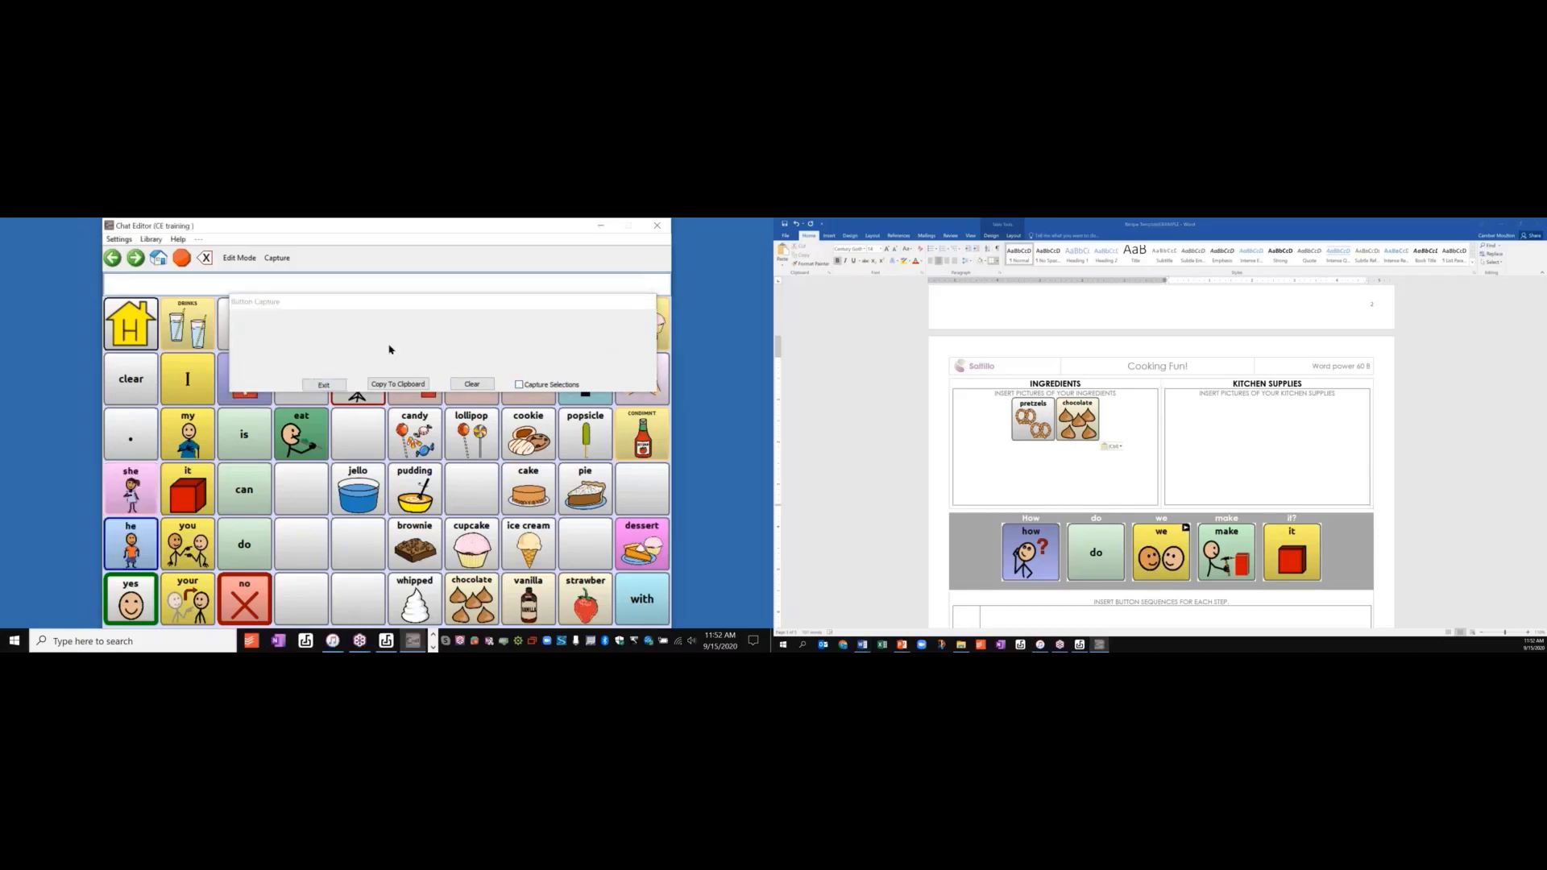
{"action": "left_click_drag", "start_coordinate": [389, 302], "coordinate": [377, 429]}
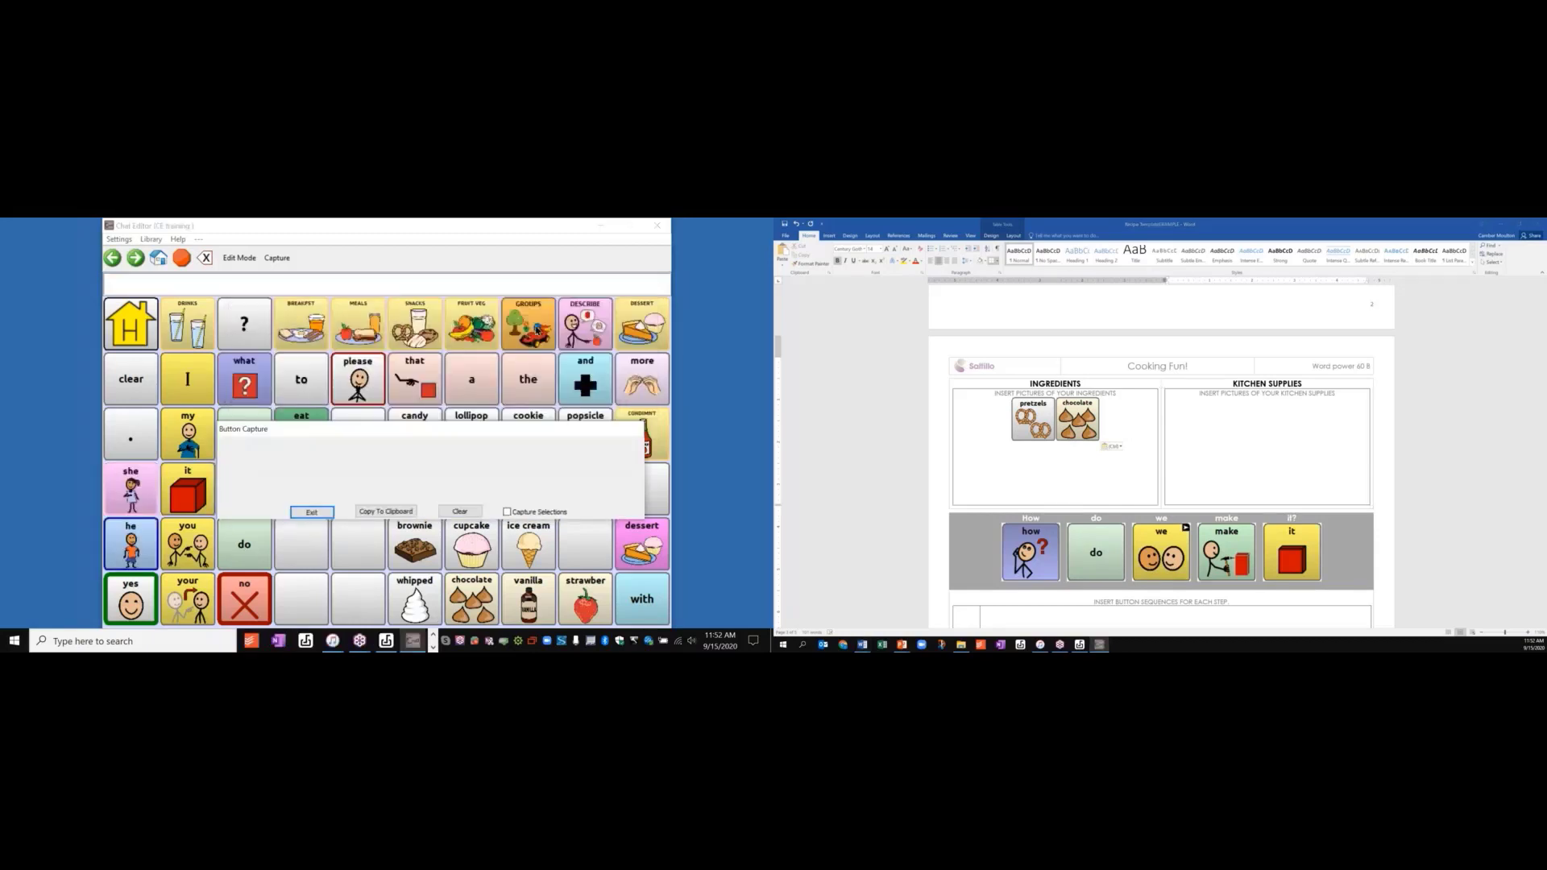
{"action": "left_click", "coordinate": [535, 329]}
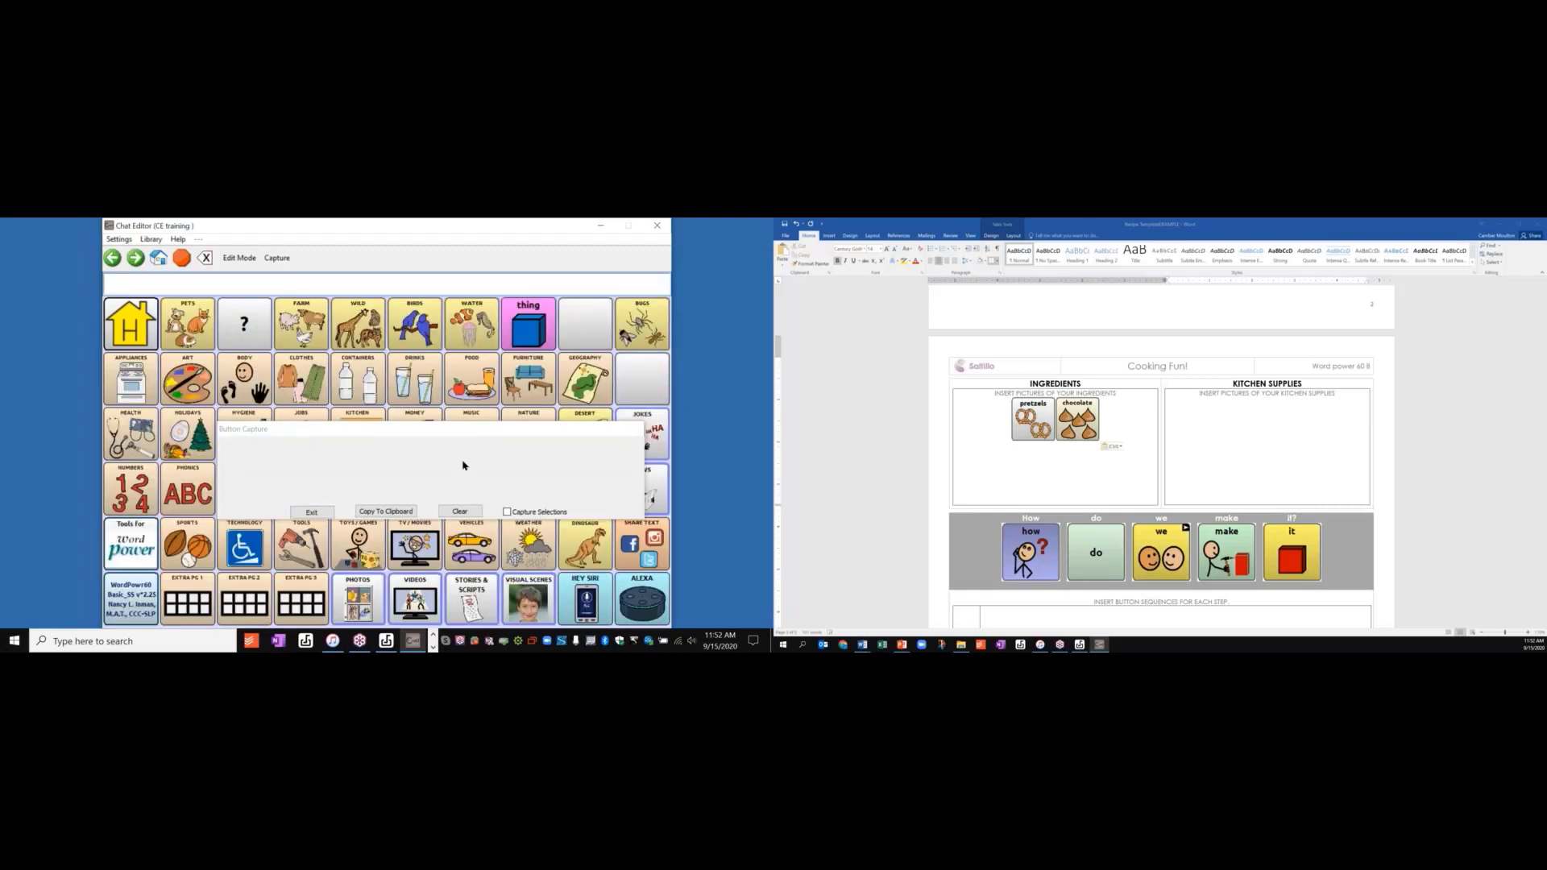
{"action": "left_click_drag", "start_coordinate": [464, 465], "coordinate": [454, 582]}
{"action": "left_click", "coordinate": [358, 434]}
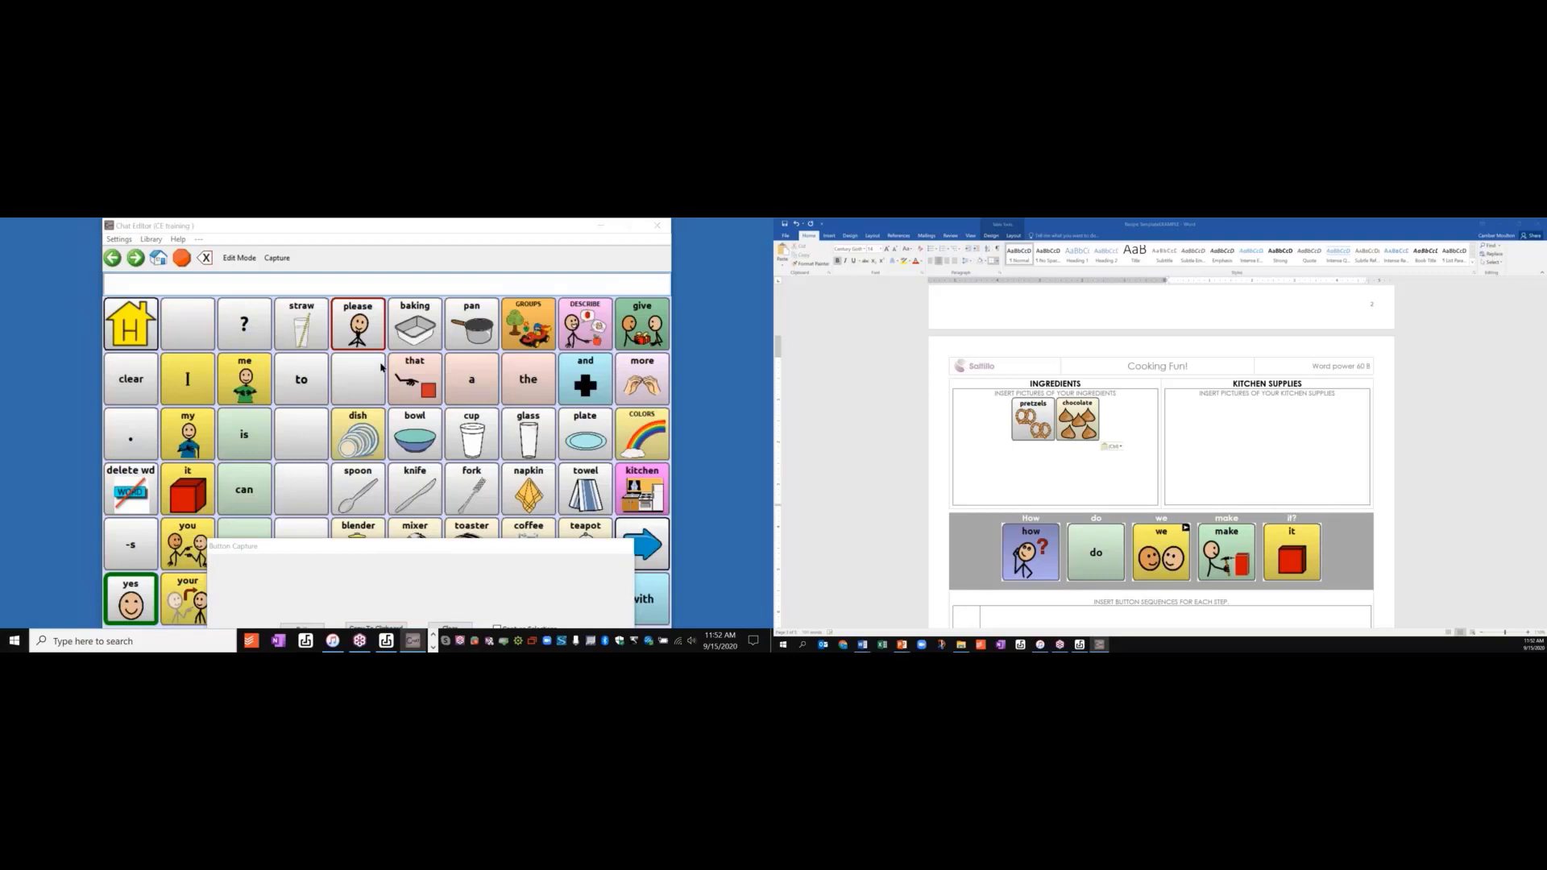
- Capture the bowl button from the kitchen page and paste it into the recipe's Kitchen Supplies box
{"action": "left_click", "coordinate": [414, 436]}
{"action": "left_click", "coordinate": [379, 376]}
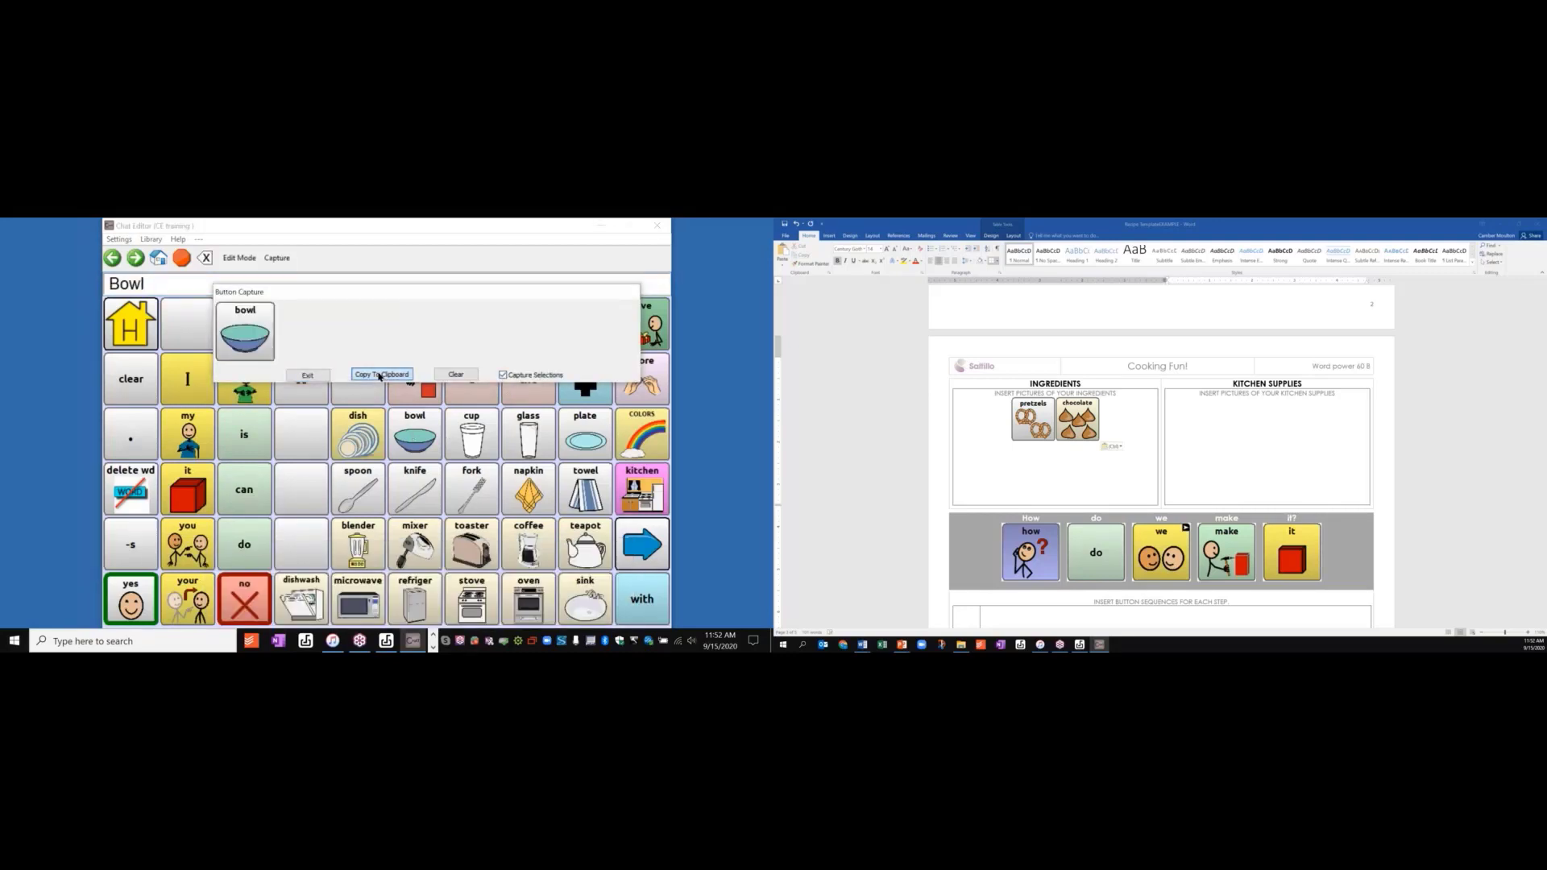
{"action": "left_click", "coordinate": [380, 376]}
{"action": "right_click", "coordinate": [1232, 429]}
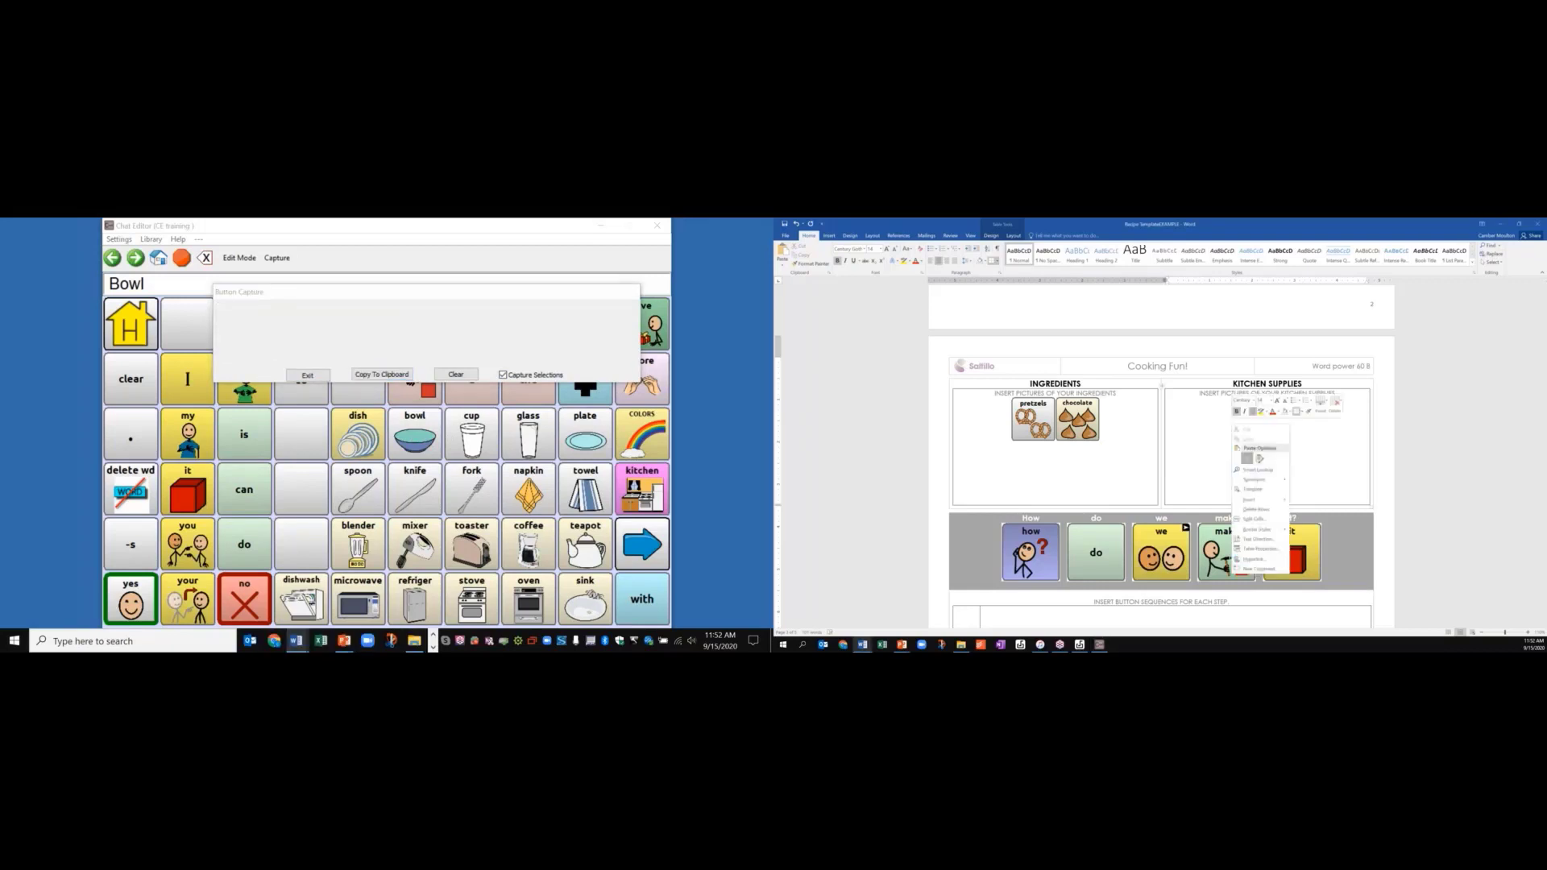
{"action": "left_click", "coordinate": [1245, 461]}
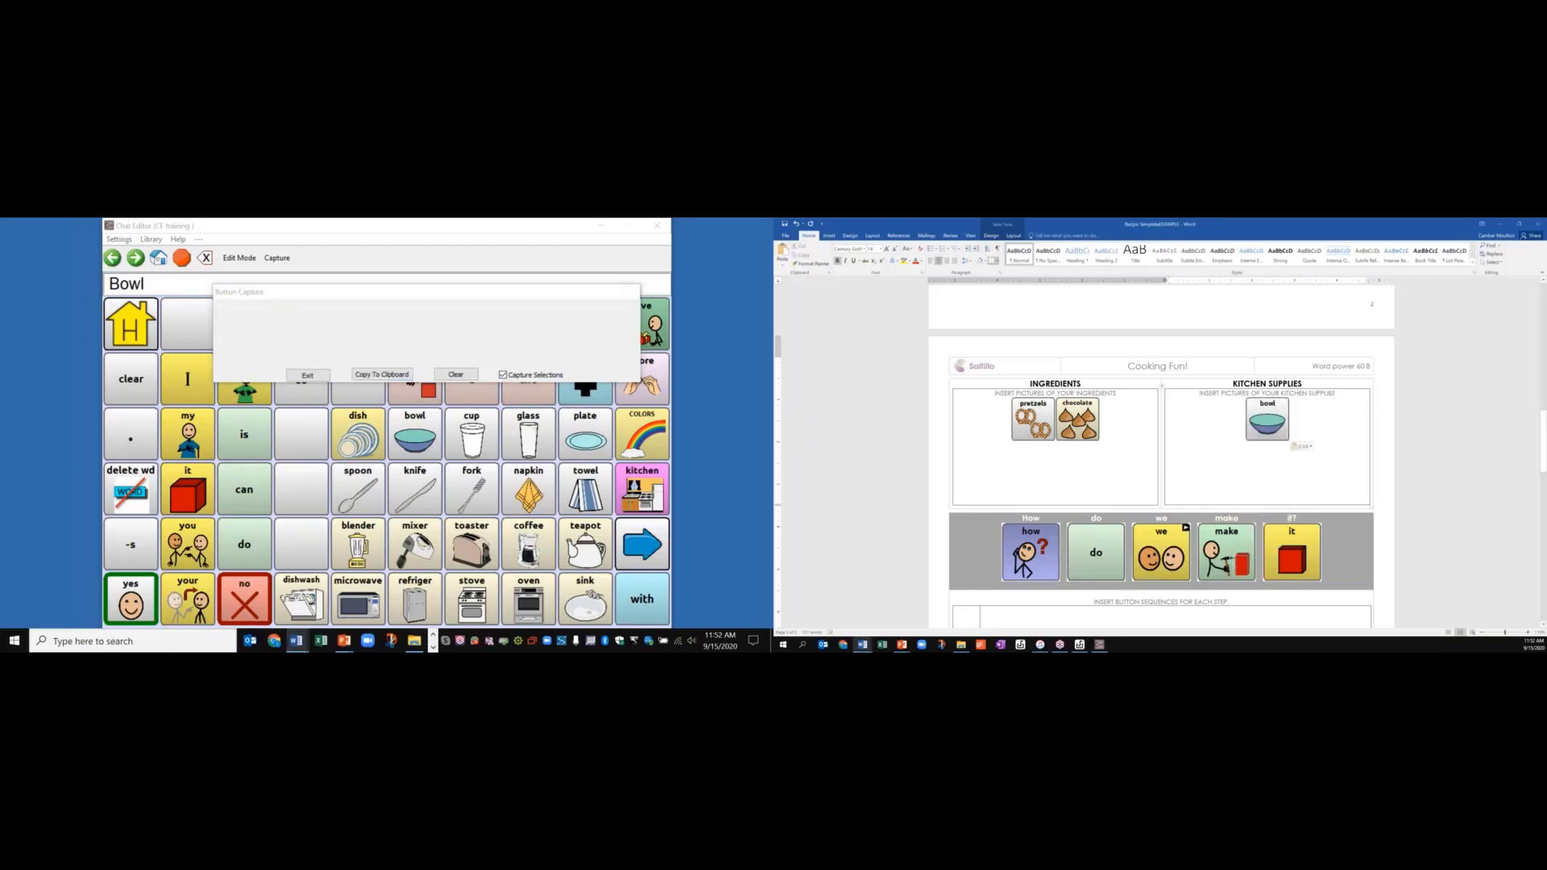
- Capture the spoon button and paste it beside the bowl in the Kitchen Supplies box
{"action": "left_click", "coordinate": [365, 500]}
{"action": "left_click", "coordinate": [382, 374]}
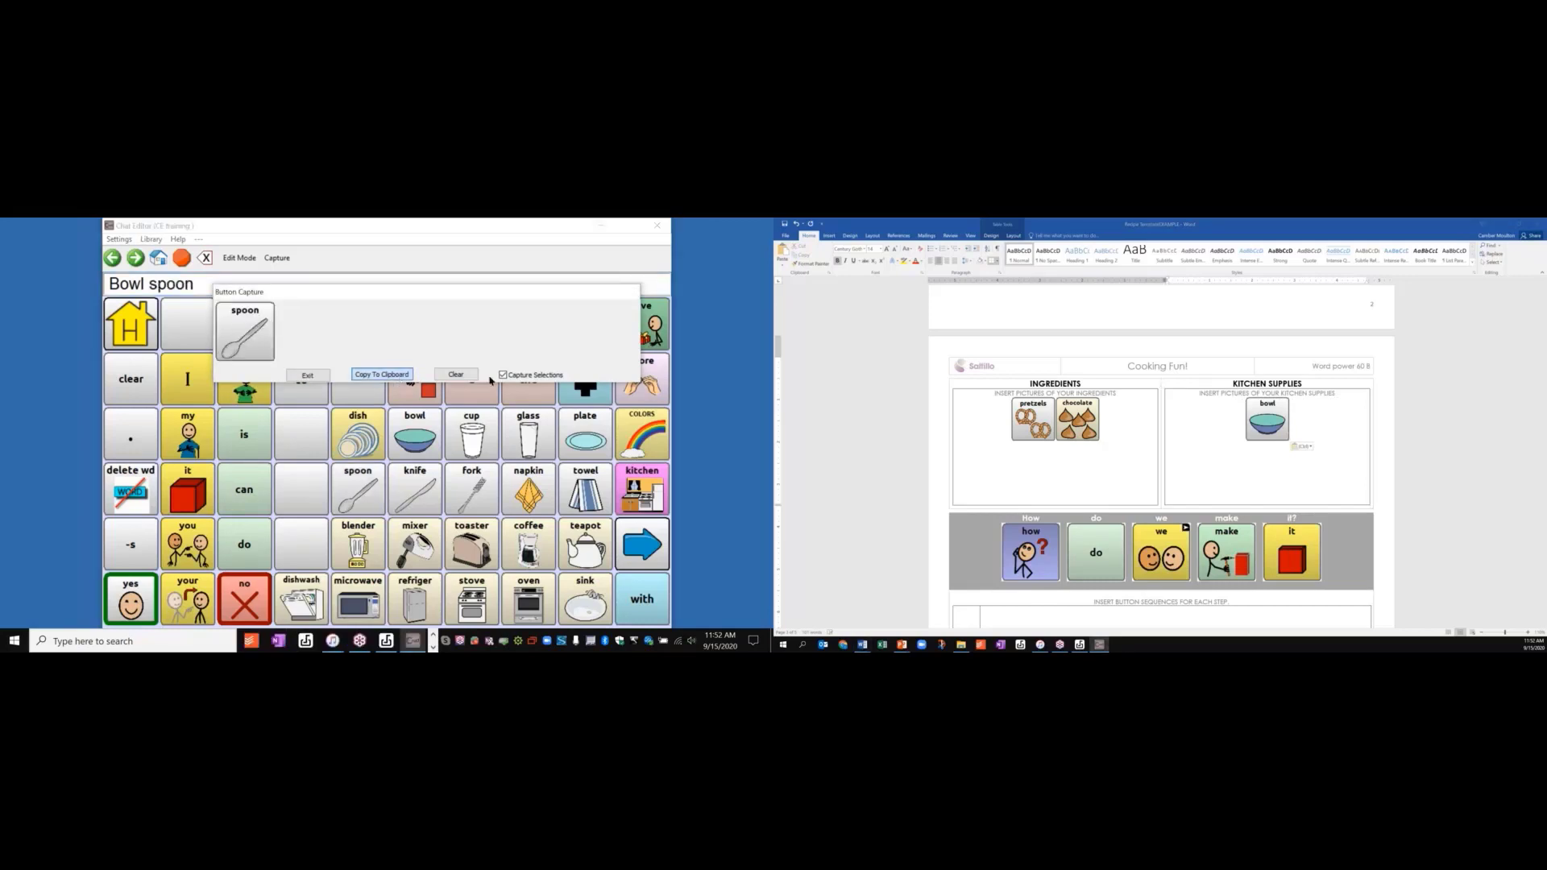
{"action": "left_click", "coordinate": [1289, 436]}
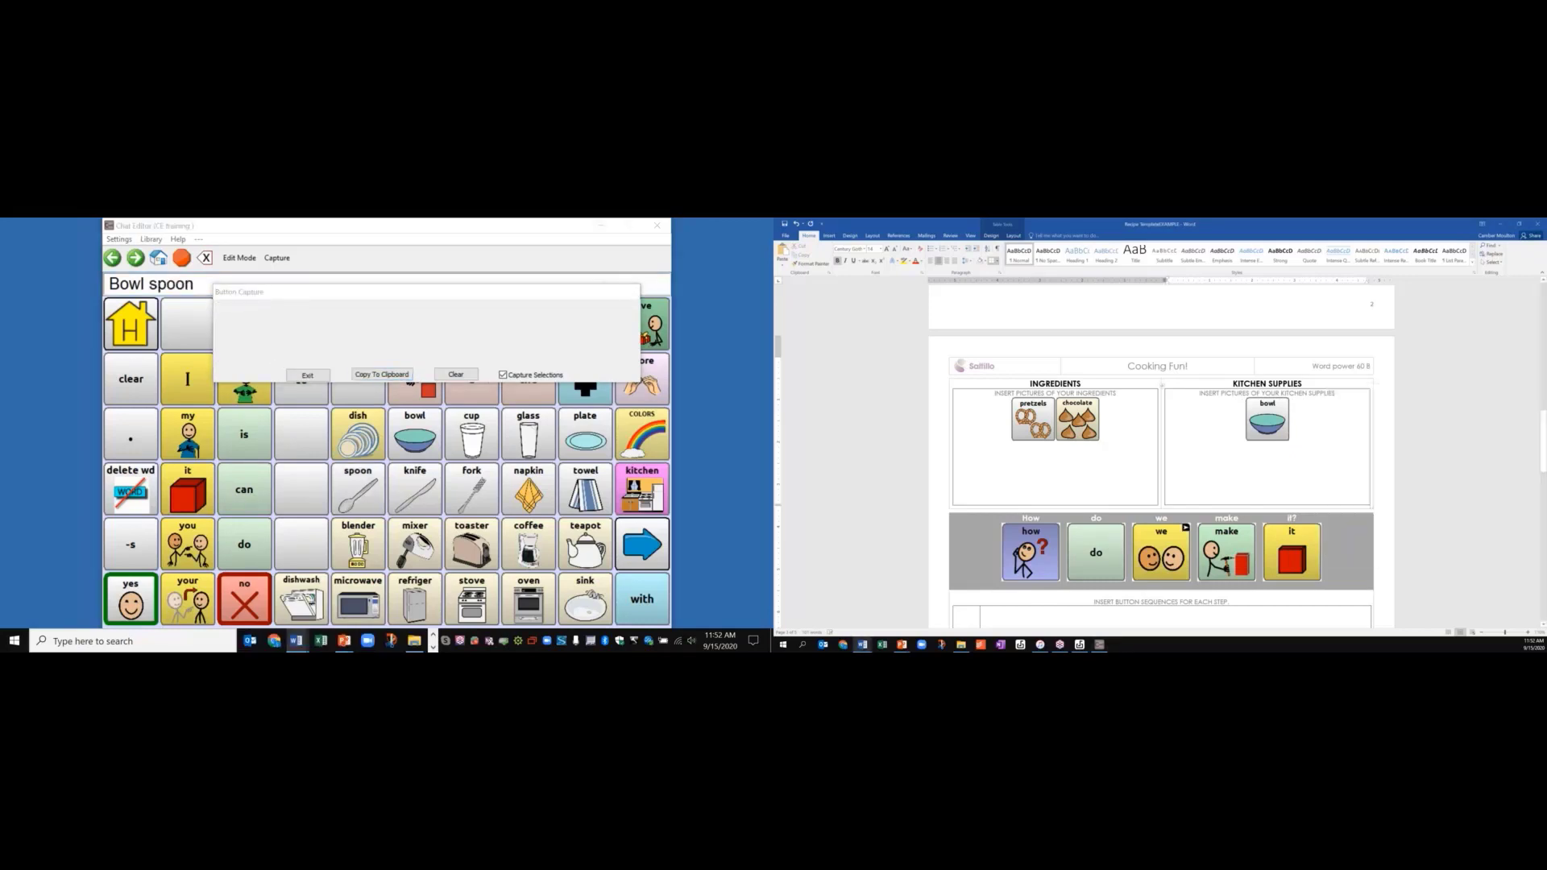
{"action": "key", "text": "ctrl+v"}
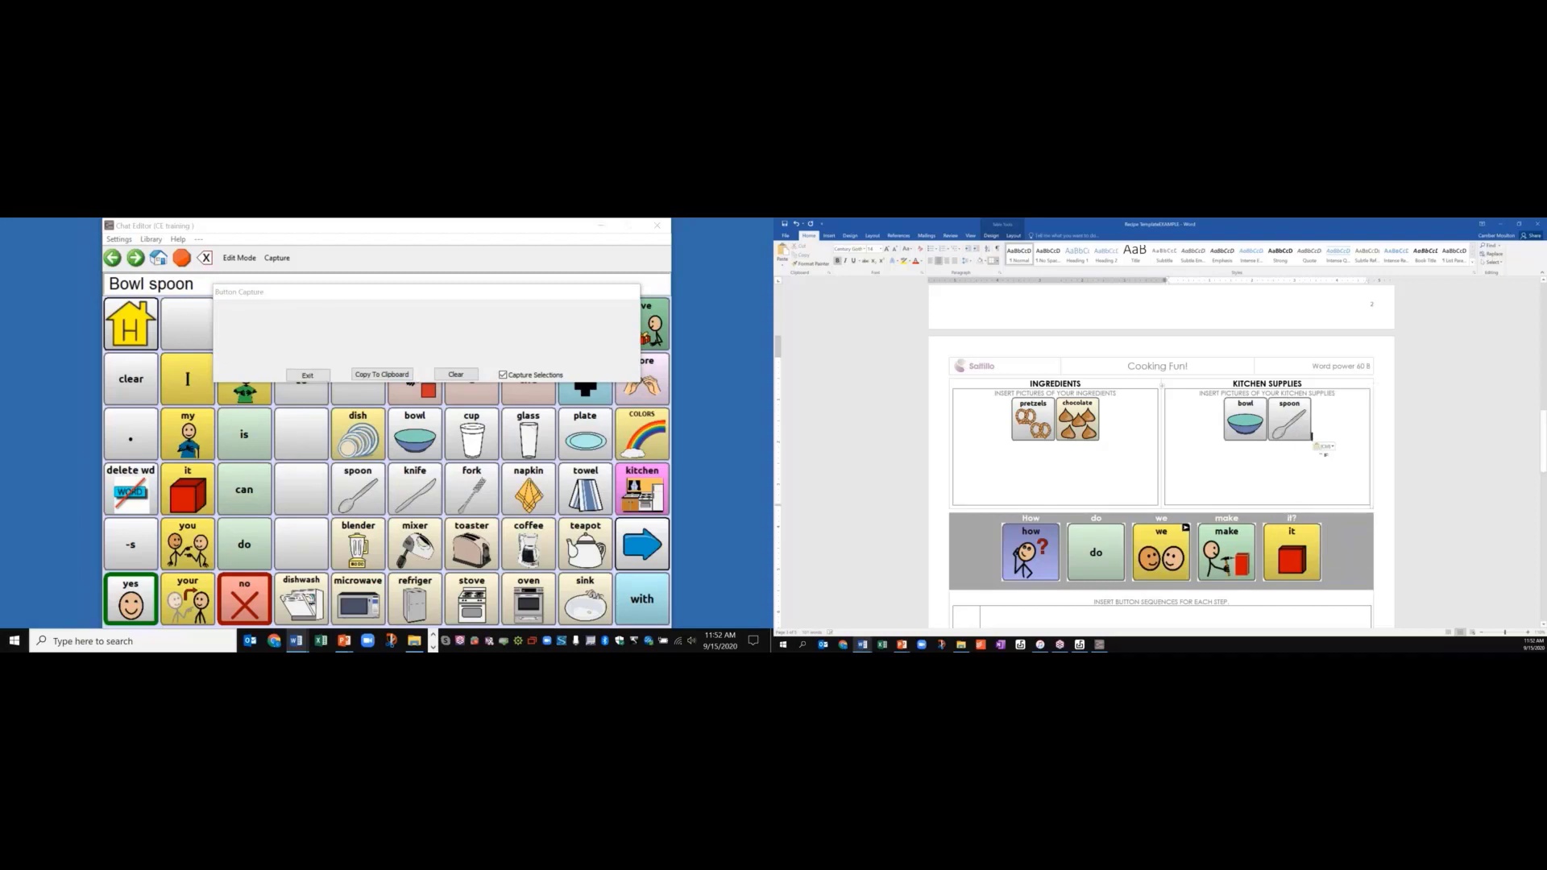
- Return the vocabulary to its home page without capturing the navigation, and turn Capture Selections back on
{"action": "scroll", "coordinate": [1161, 451], "scroll_direction": "down", "scroll_amount": 3}
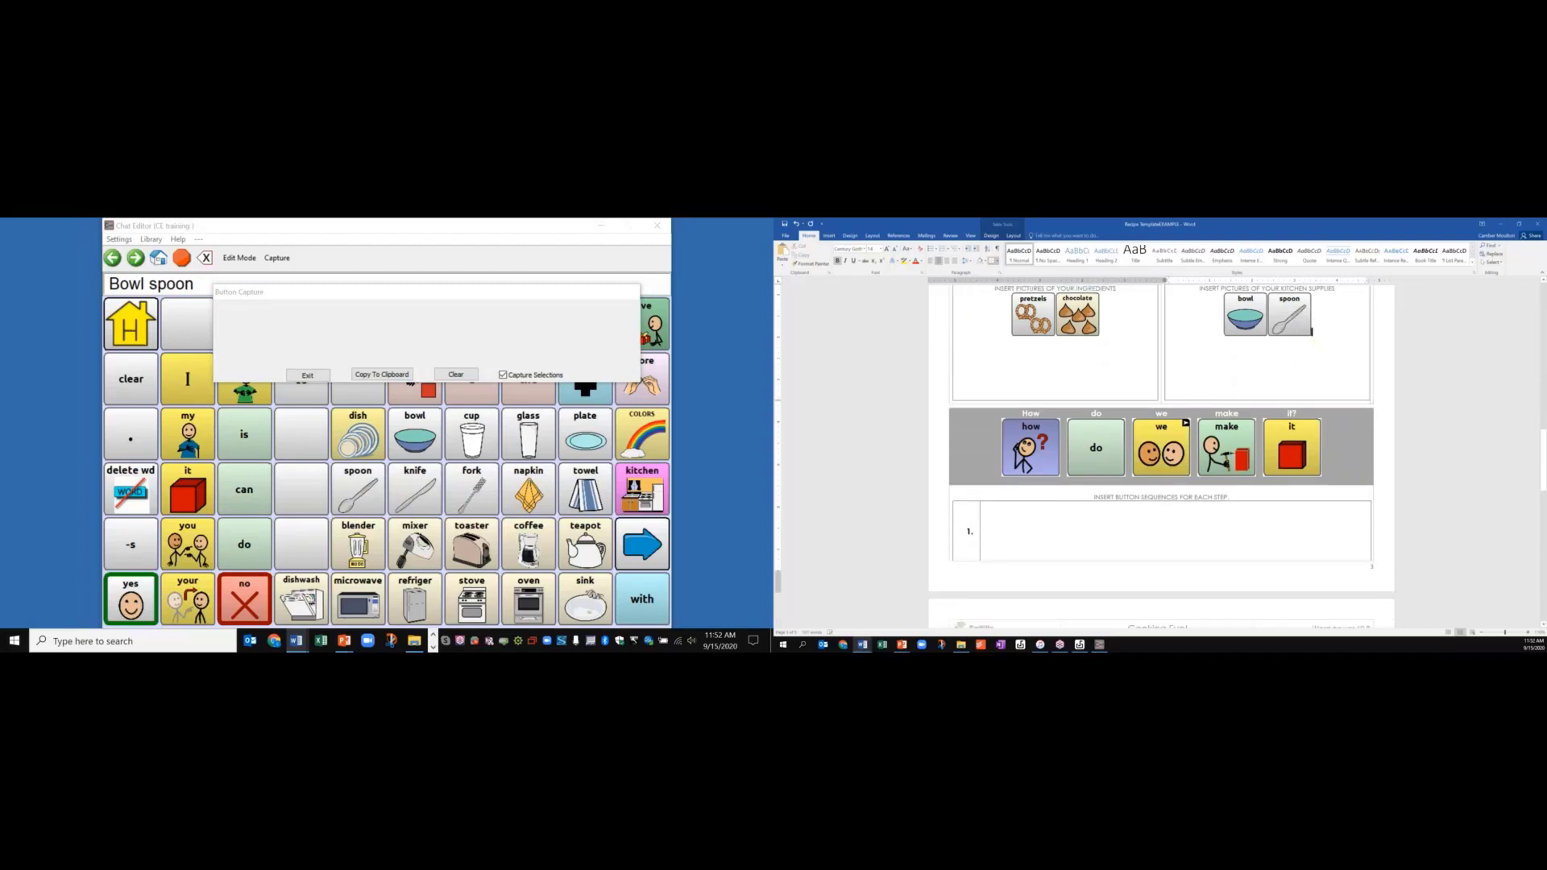
{"action": "scroll", "coordinate": [1020, 442], "scroll_direction": "down", "scroll_amount": 2}
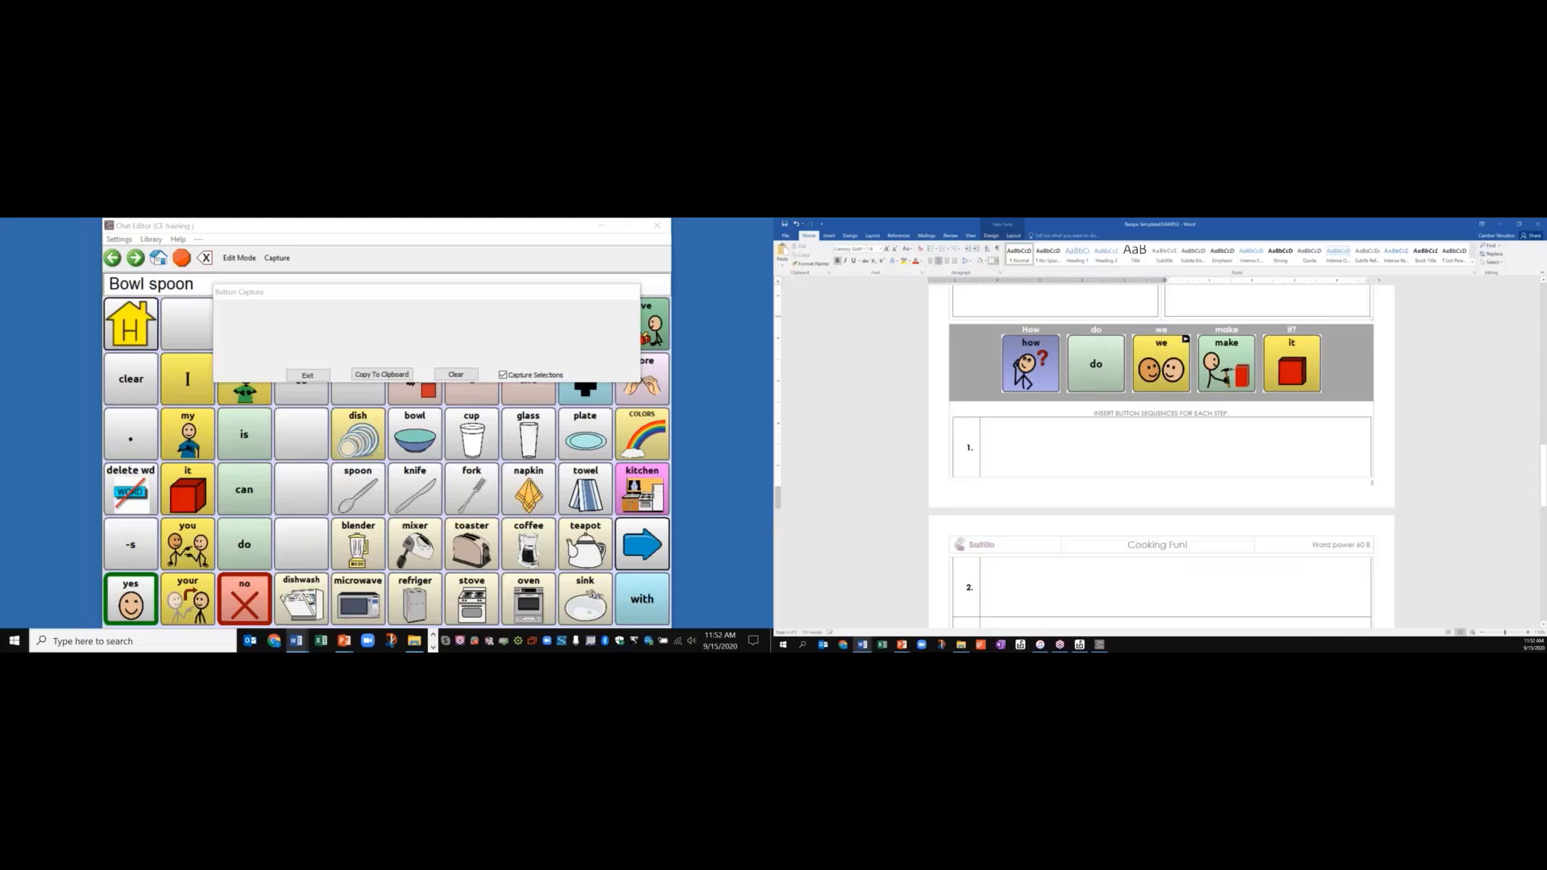
{"action": "left_click", "coordinate": [505, 375]}
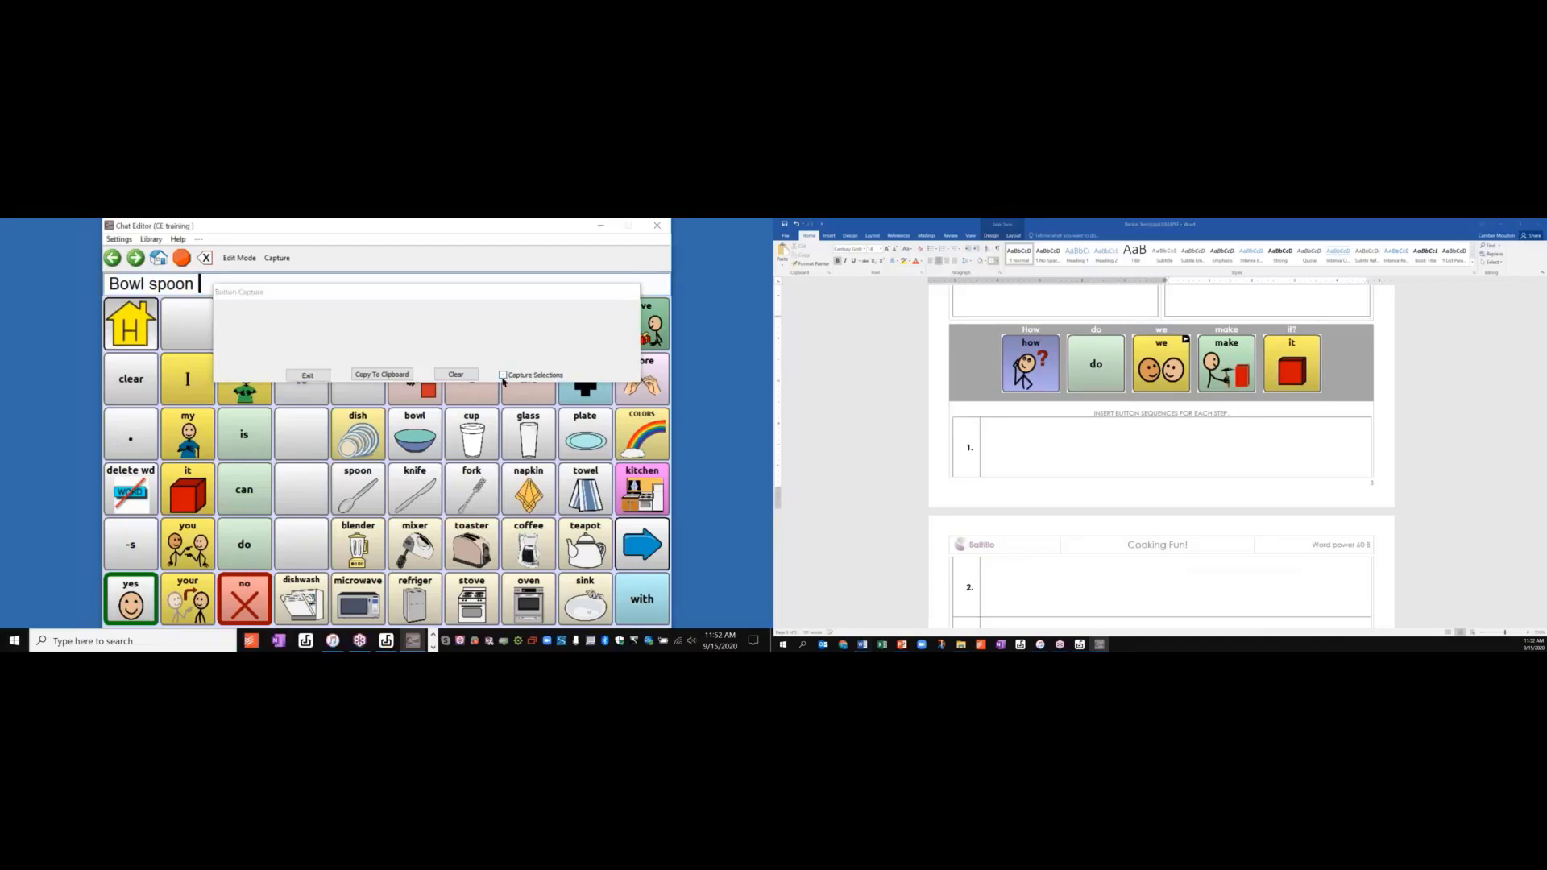
{"action": "left_click", "coordinate": [504, 376]}
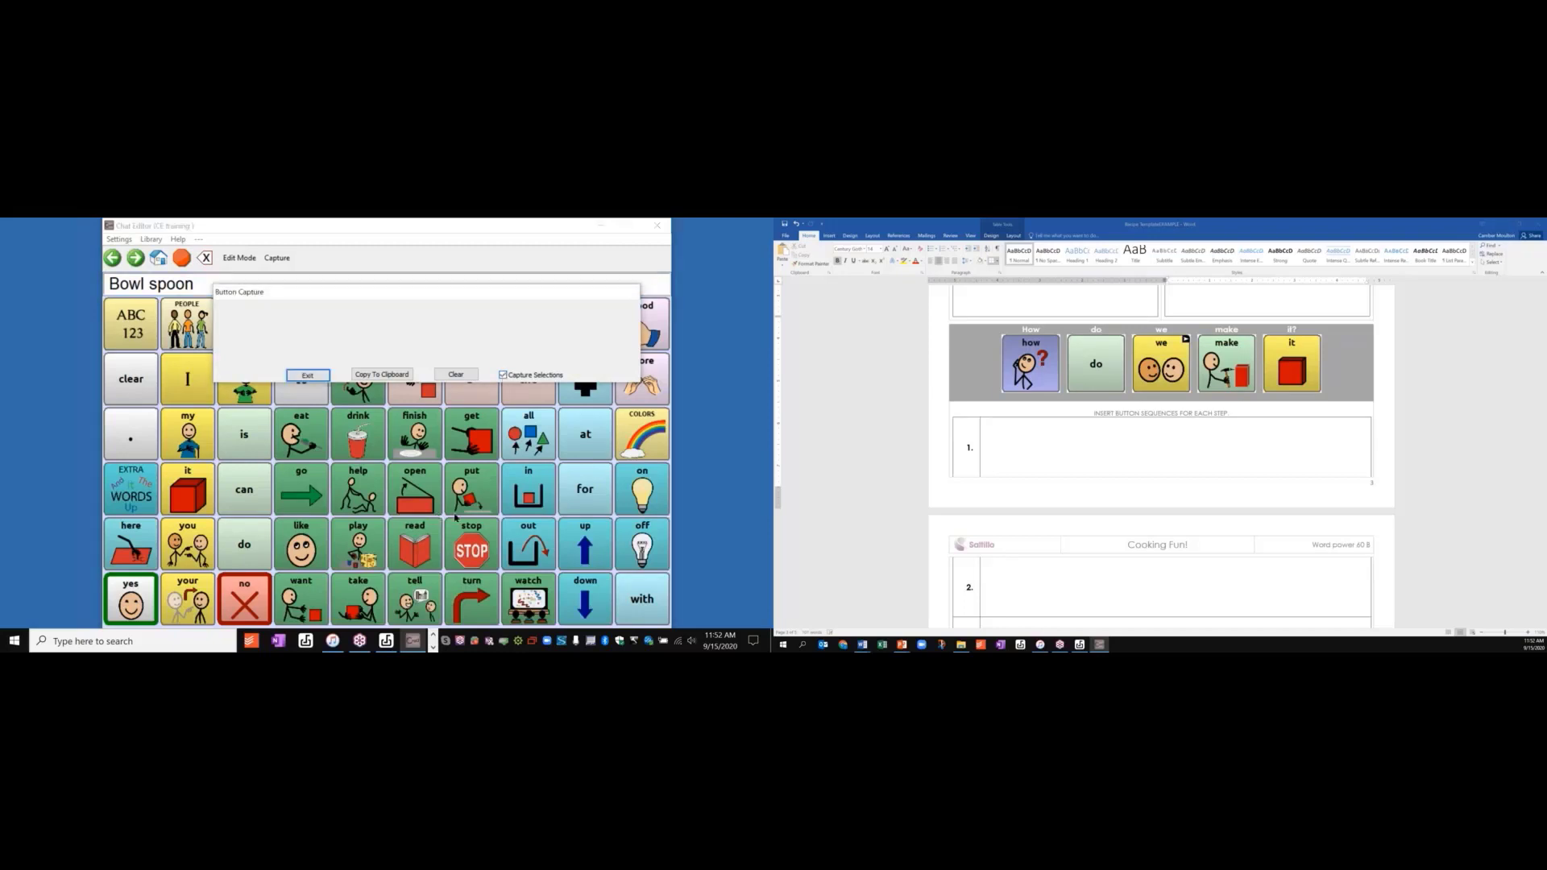
- Capture the button sequence get, GROUPS, KITCHEN, bowl and copy it to the clipboard
{"action": "left_click", "coordinate": [473, 433]}
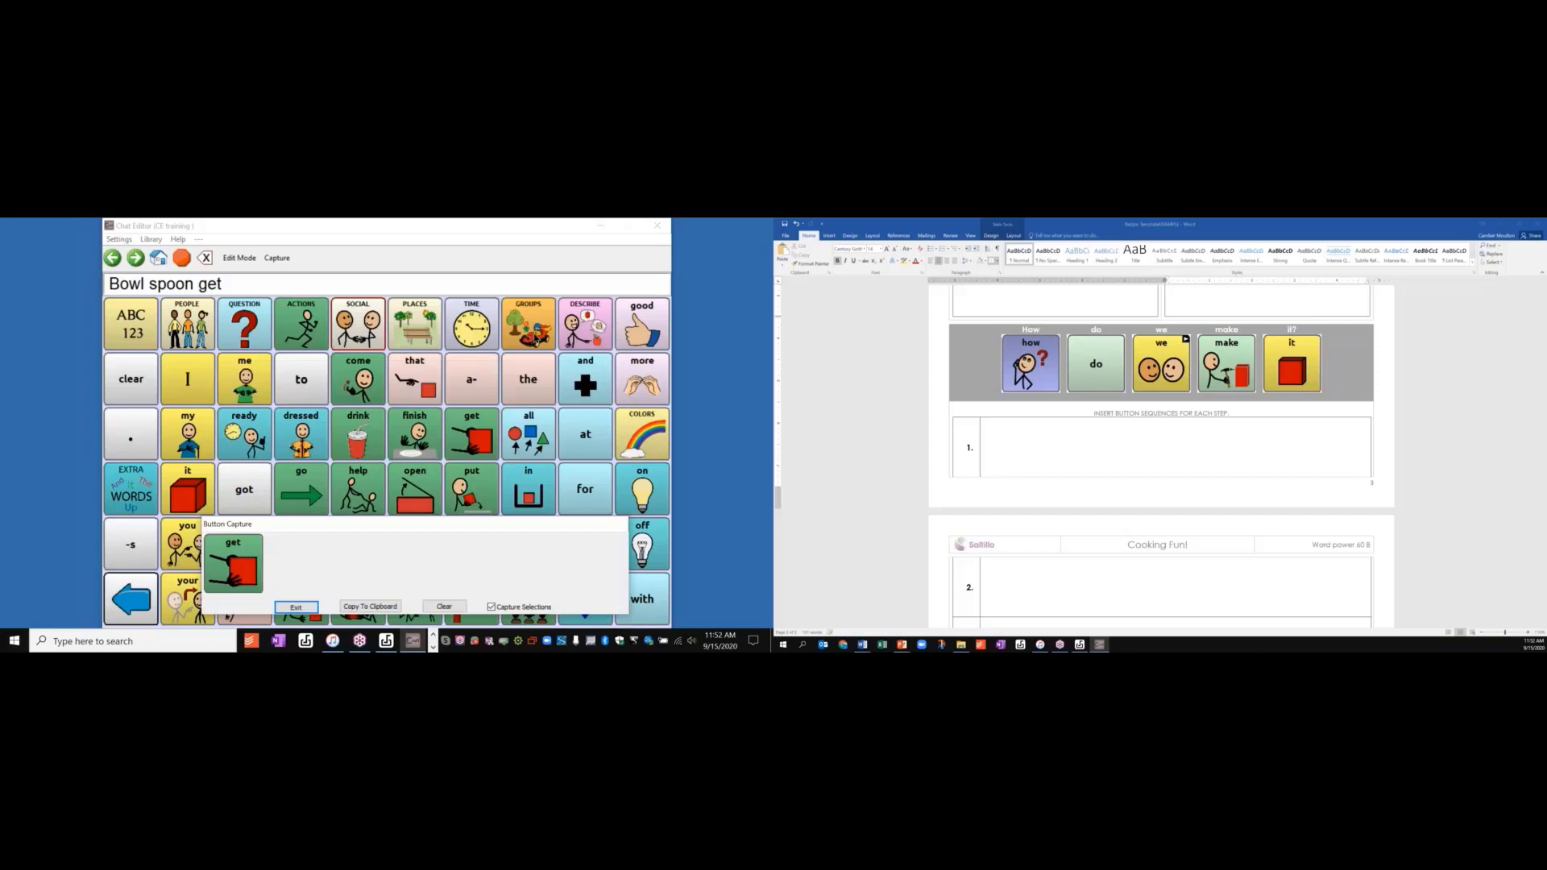
{"action": "left_click", "coordinate": [536, 340]}
{"action": "left_click", "coordinate": [357, 441]}
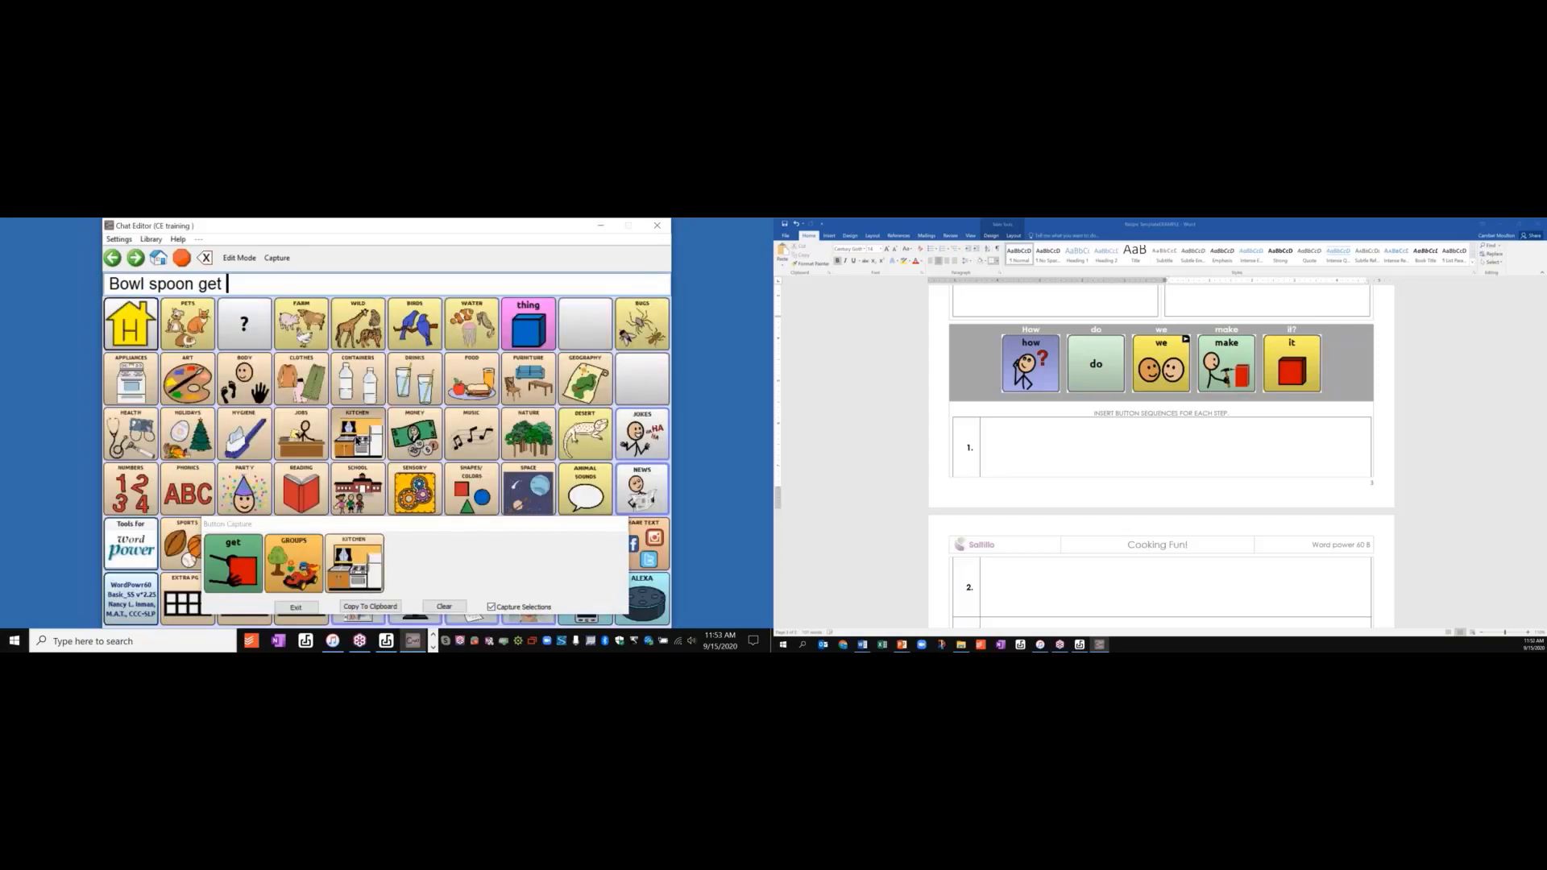
{"action": "left_click", "coordinate": [415, 438]}
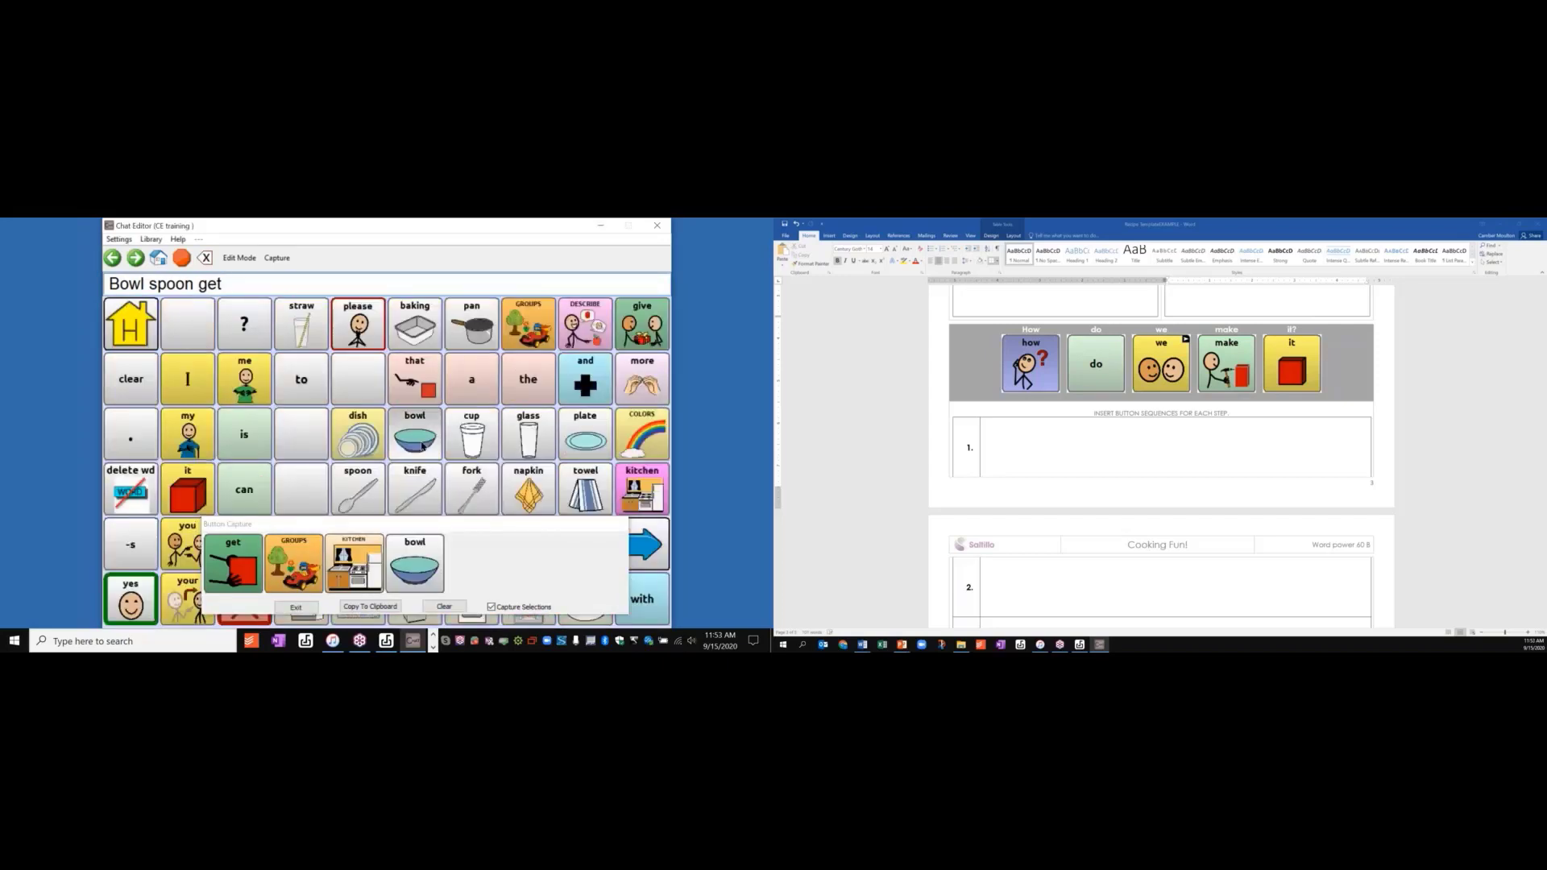
{"action": "left_click", "coordinate": [395, 608]}
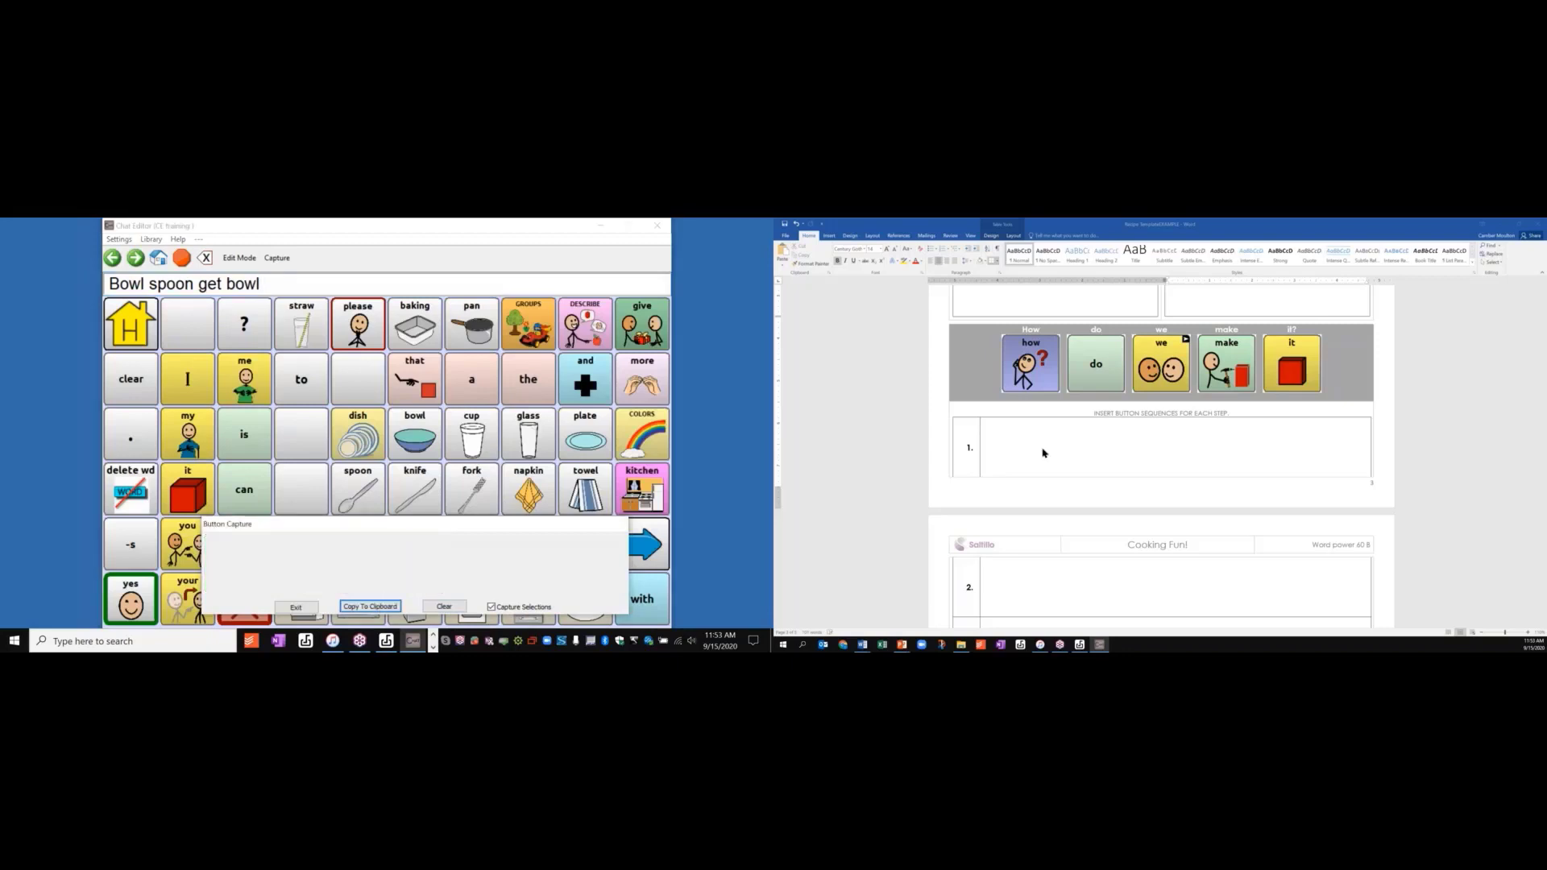
- Paste the captured button sequence into the row for step 1 of the recipe
{"action": "right_click", "coordinate": [1043, 445]}
{"action": "left_click", "coordinate": [1053, 489]}
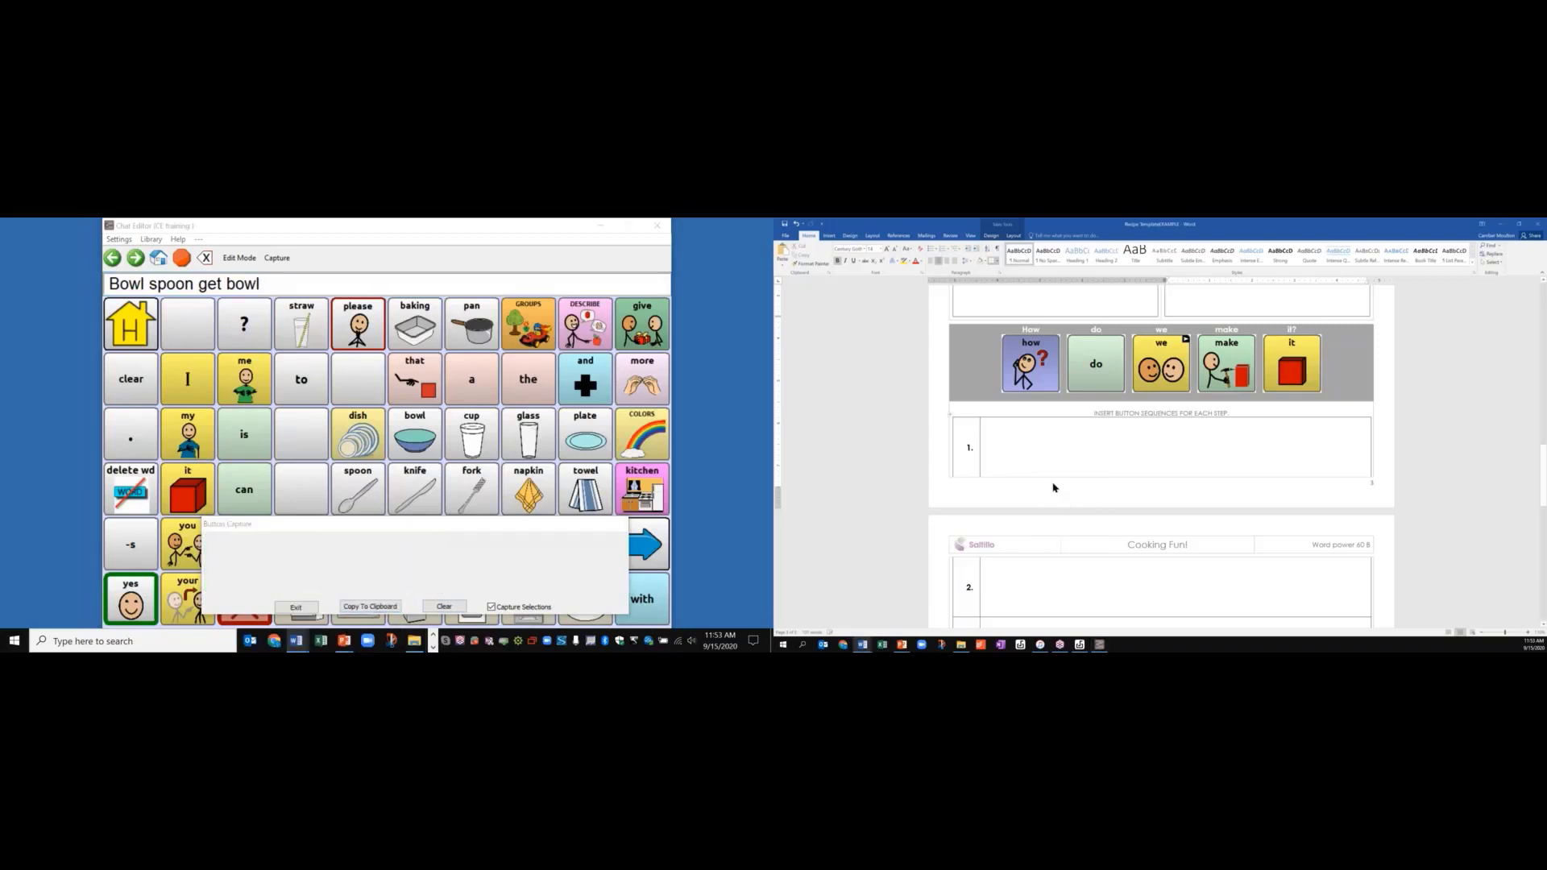
{"action": "scroll", "coordinate": [1161, 455], "scroll_direction": "down", "scroll_amount": 5}
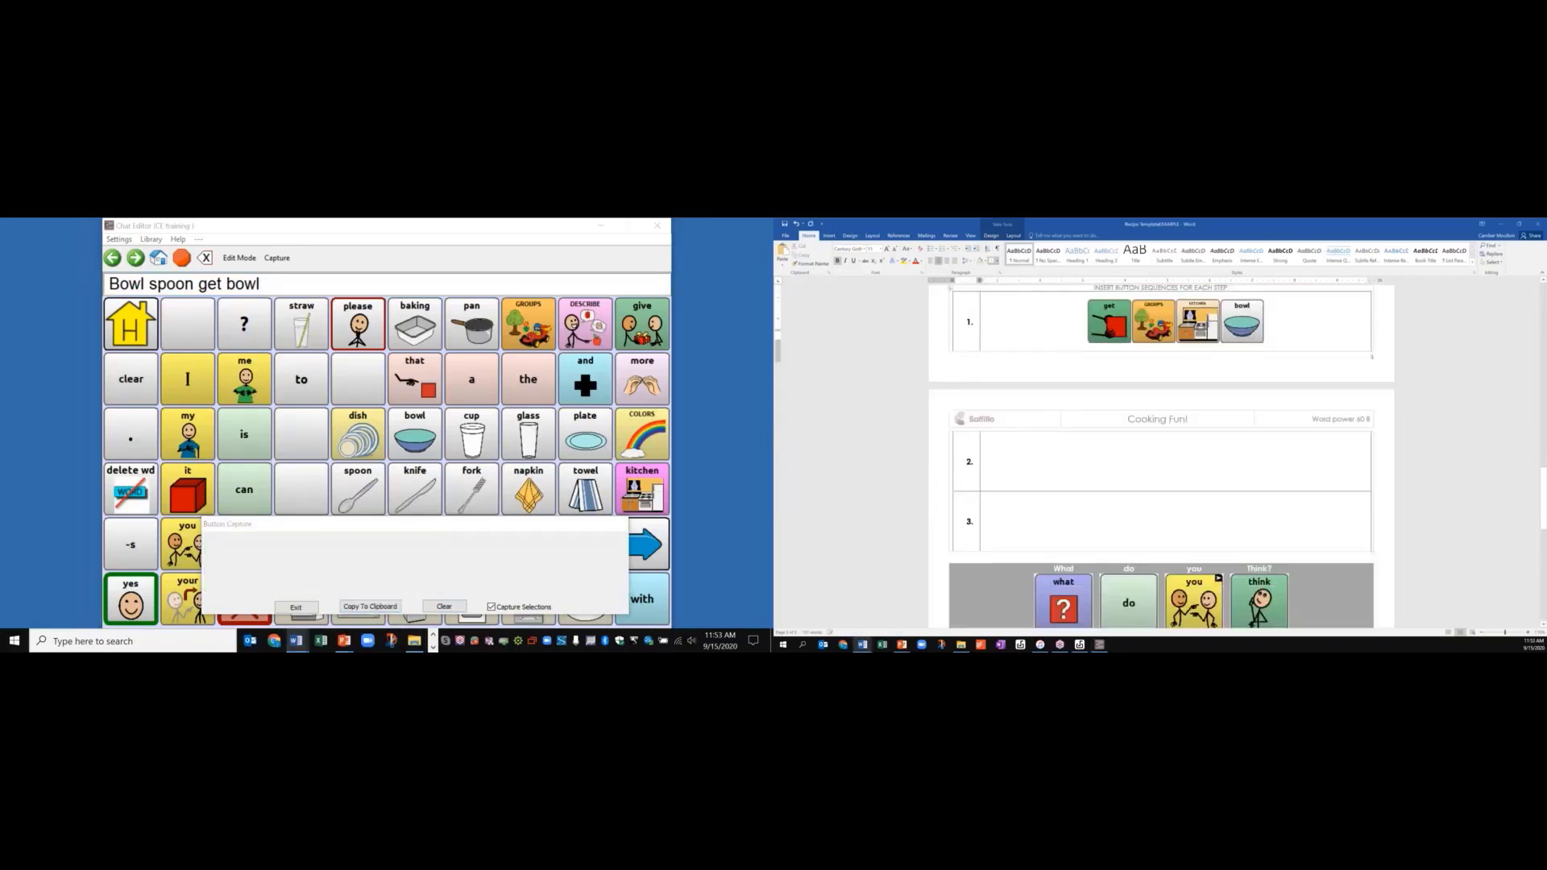
- Review the remaining recipe step rows and the negative, neutral and positive statement rows, ending at the Ingredients and Kitchen Supplies boxes
{"action": "scroll", "coordinate": [1170, 569], "scroll_direction": "down", "scroll_amount": 4}
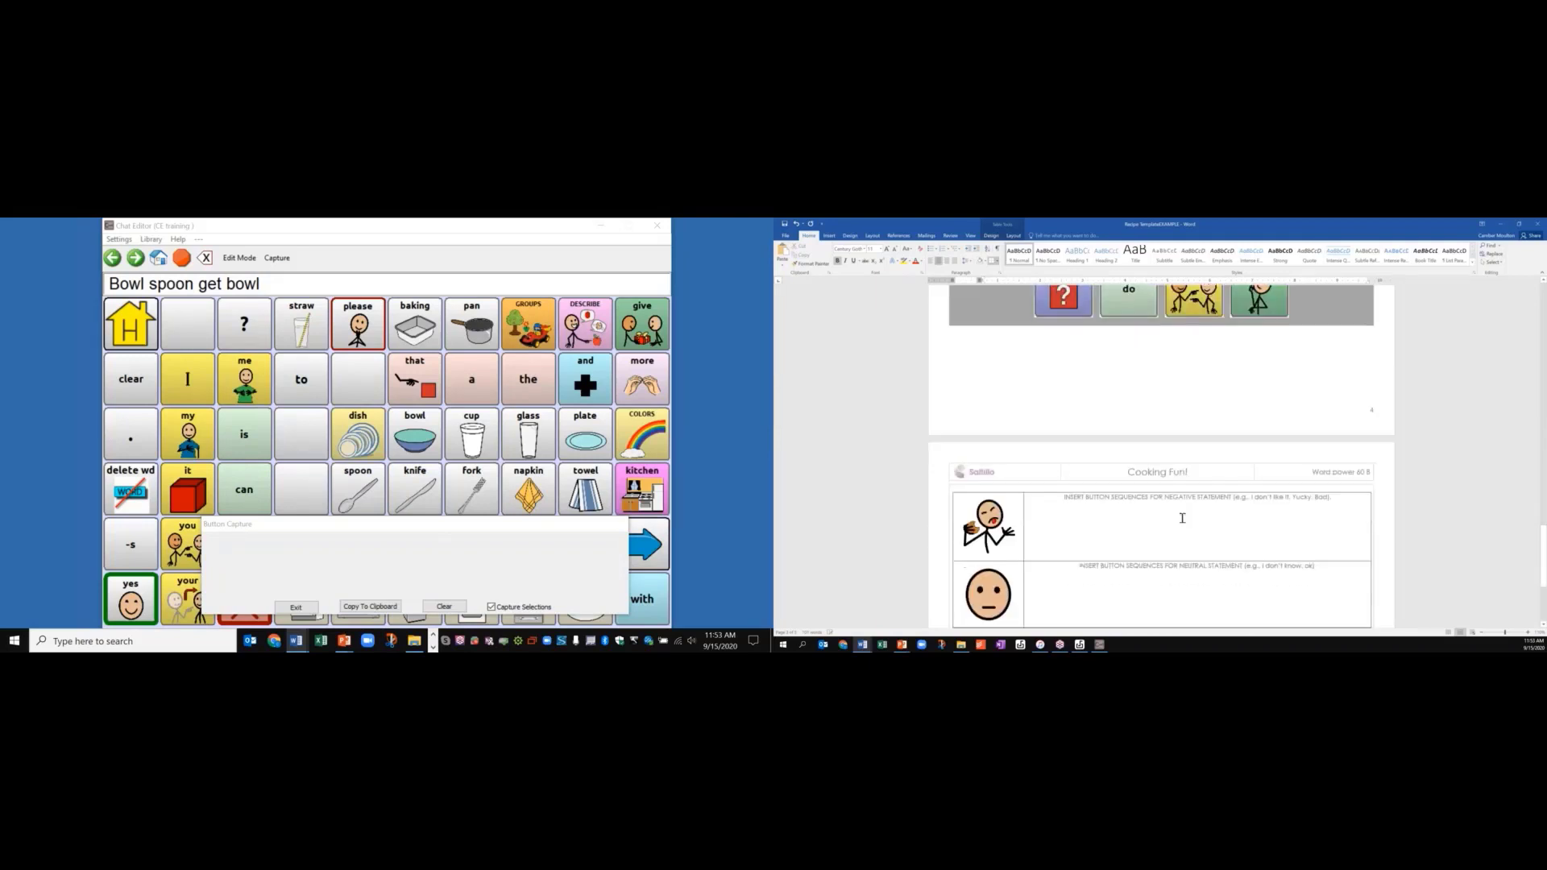
{"action": "scroll", "coordinate": [1169, 569], "scroll_direction": "down", "scroll_amount": 3}
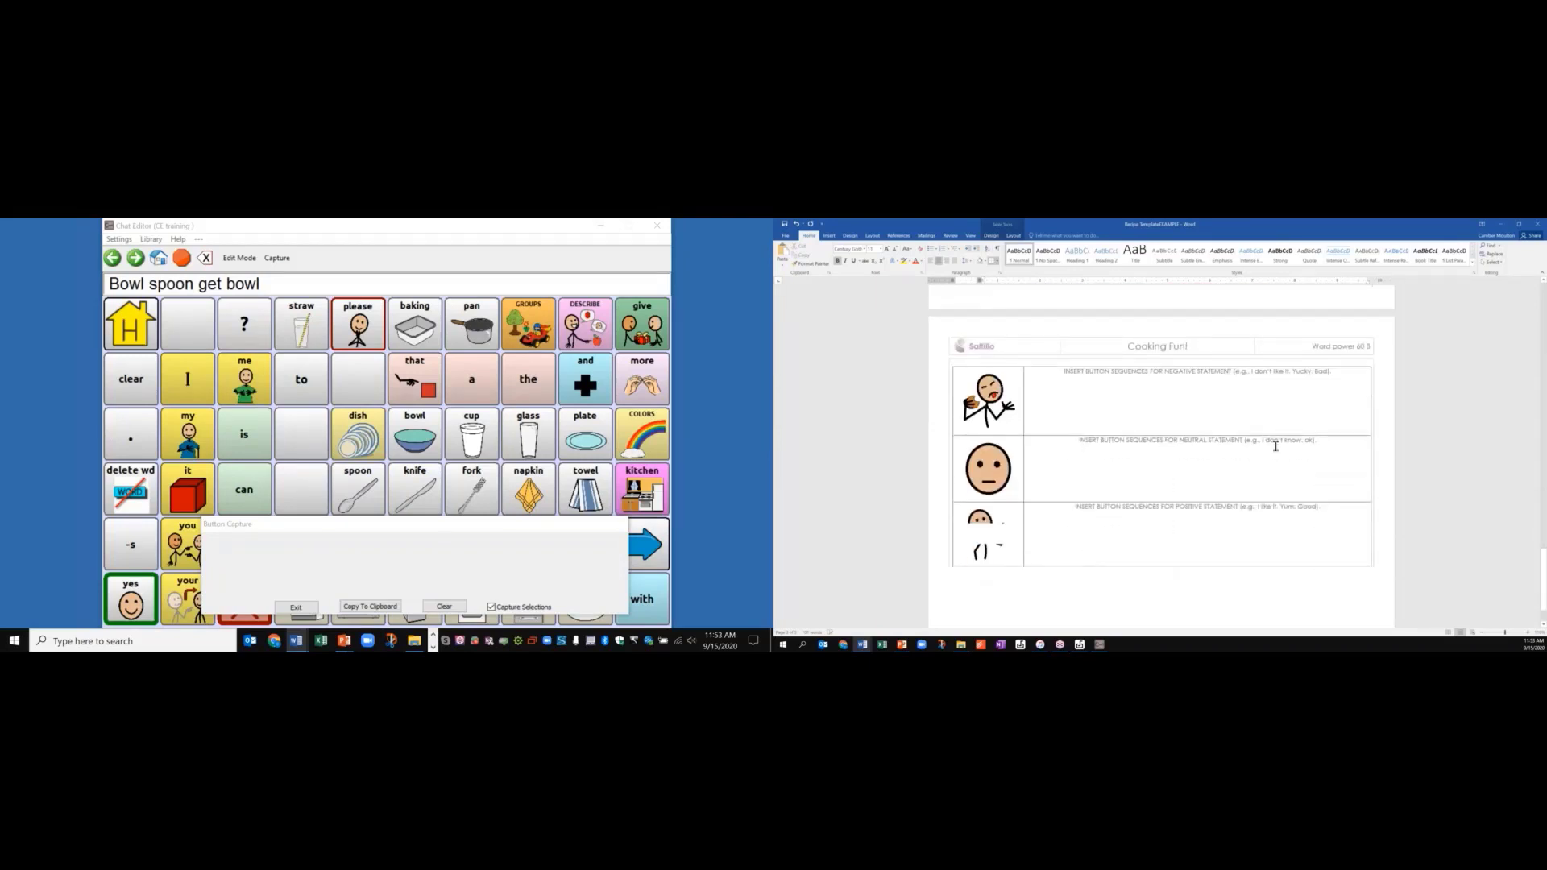
{"action": "scroll", "coordinate": [1266, 439], "scroll_direction": "up", "scroll_amount": 10}
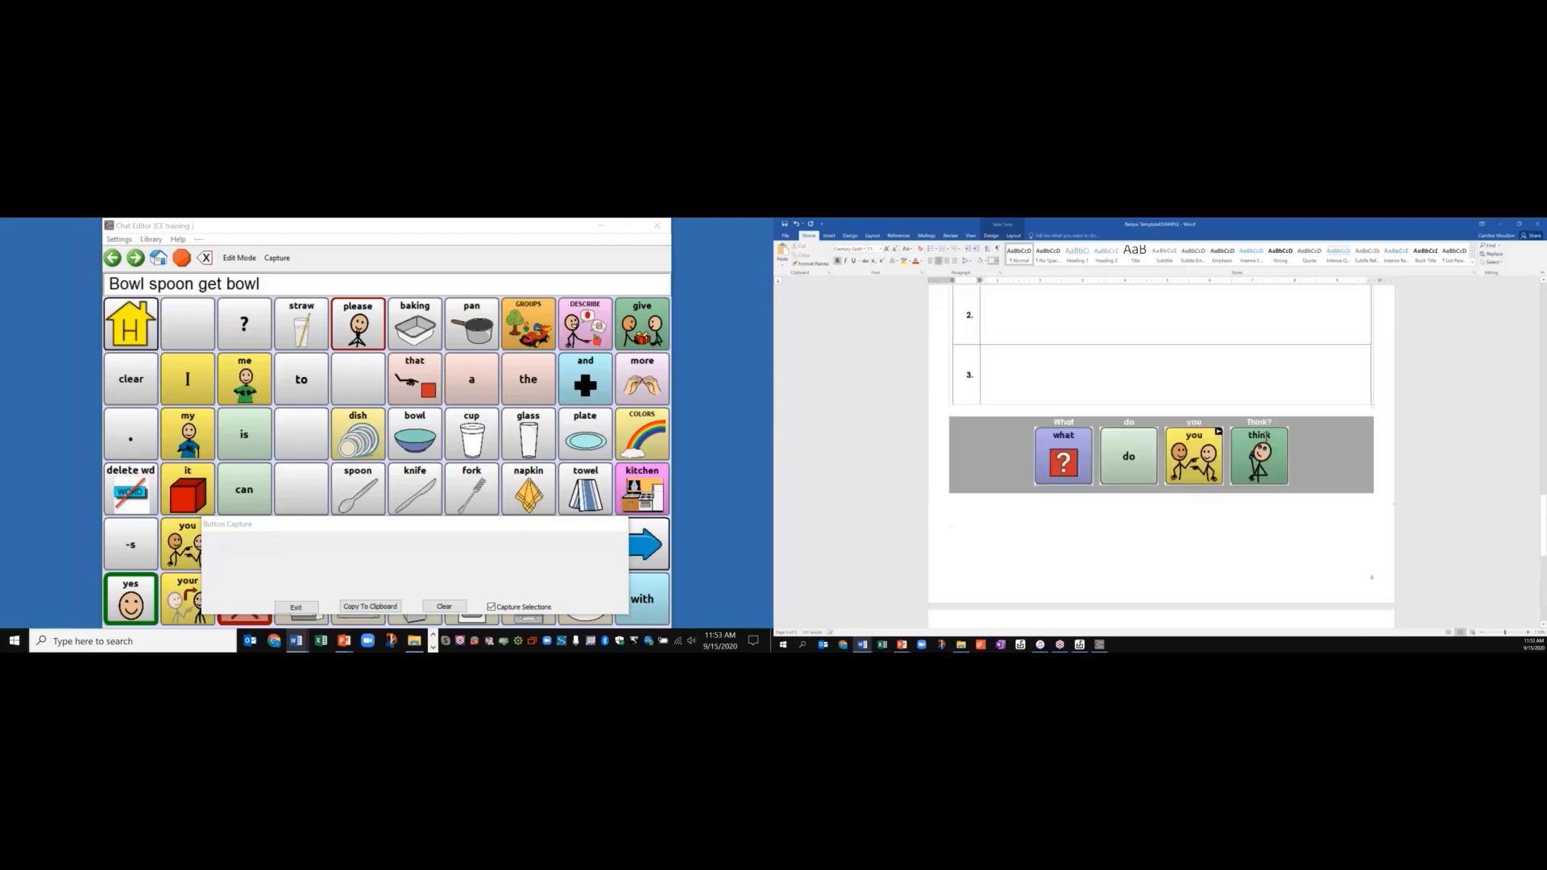
{"action": "scroll", "coordinate": [1265, 466], "scroll_direction": "up", "scroll_amount": 6}
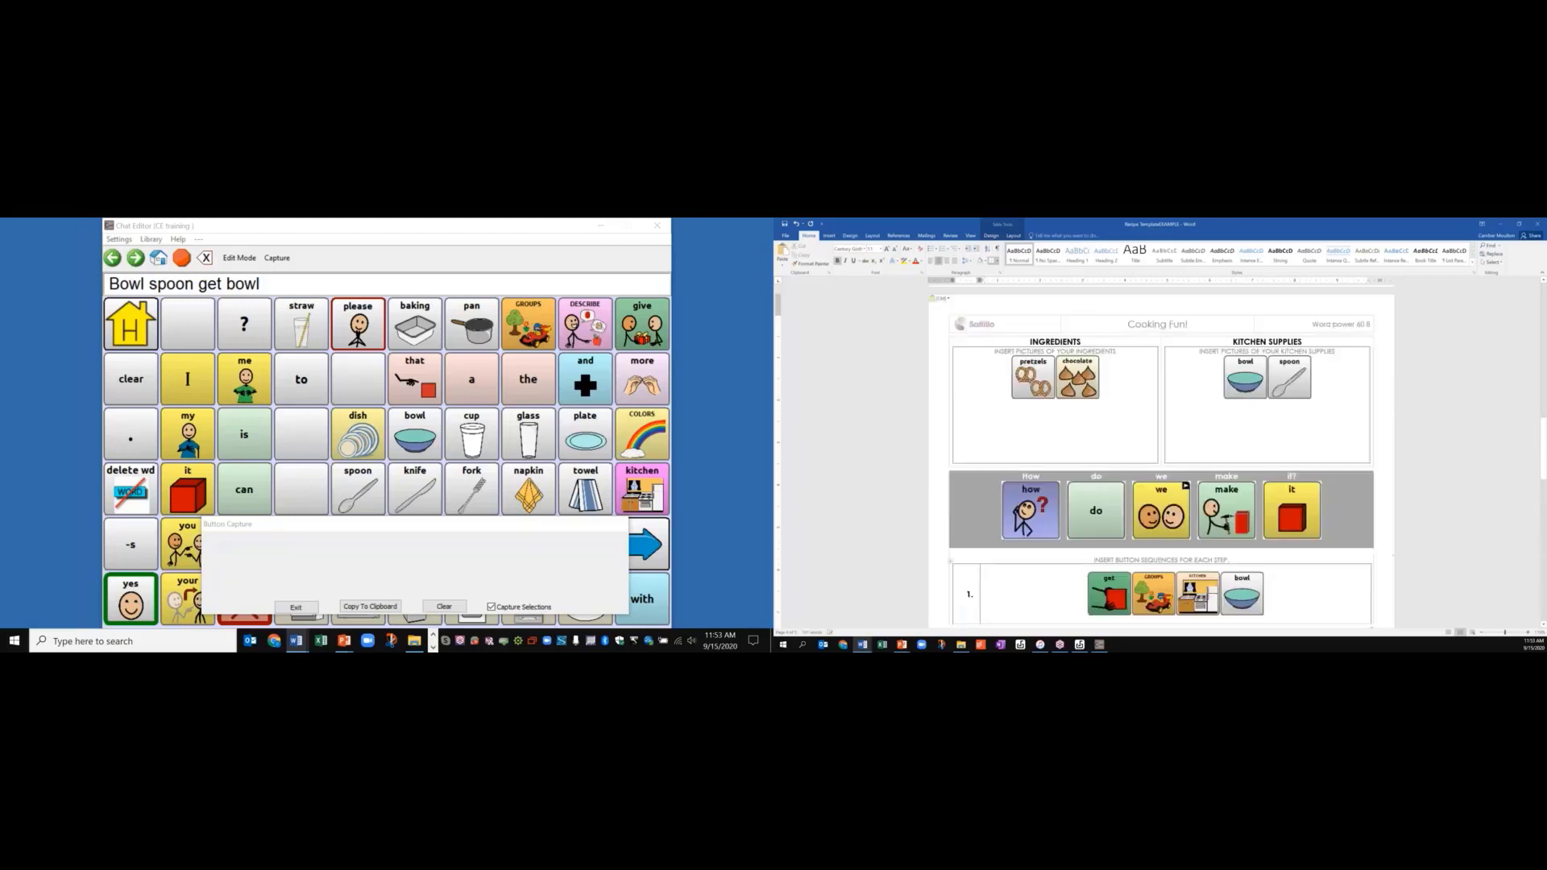
- Minimize the recipe document and turn off Capture Selections in Button Capture
{"action": "left_click", "coordinate": [1502, 225]}
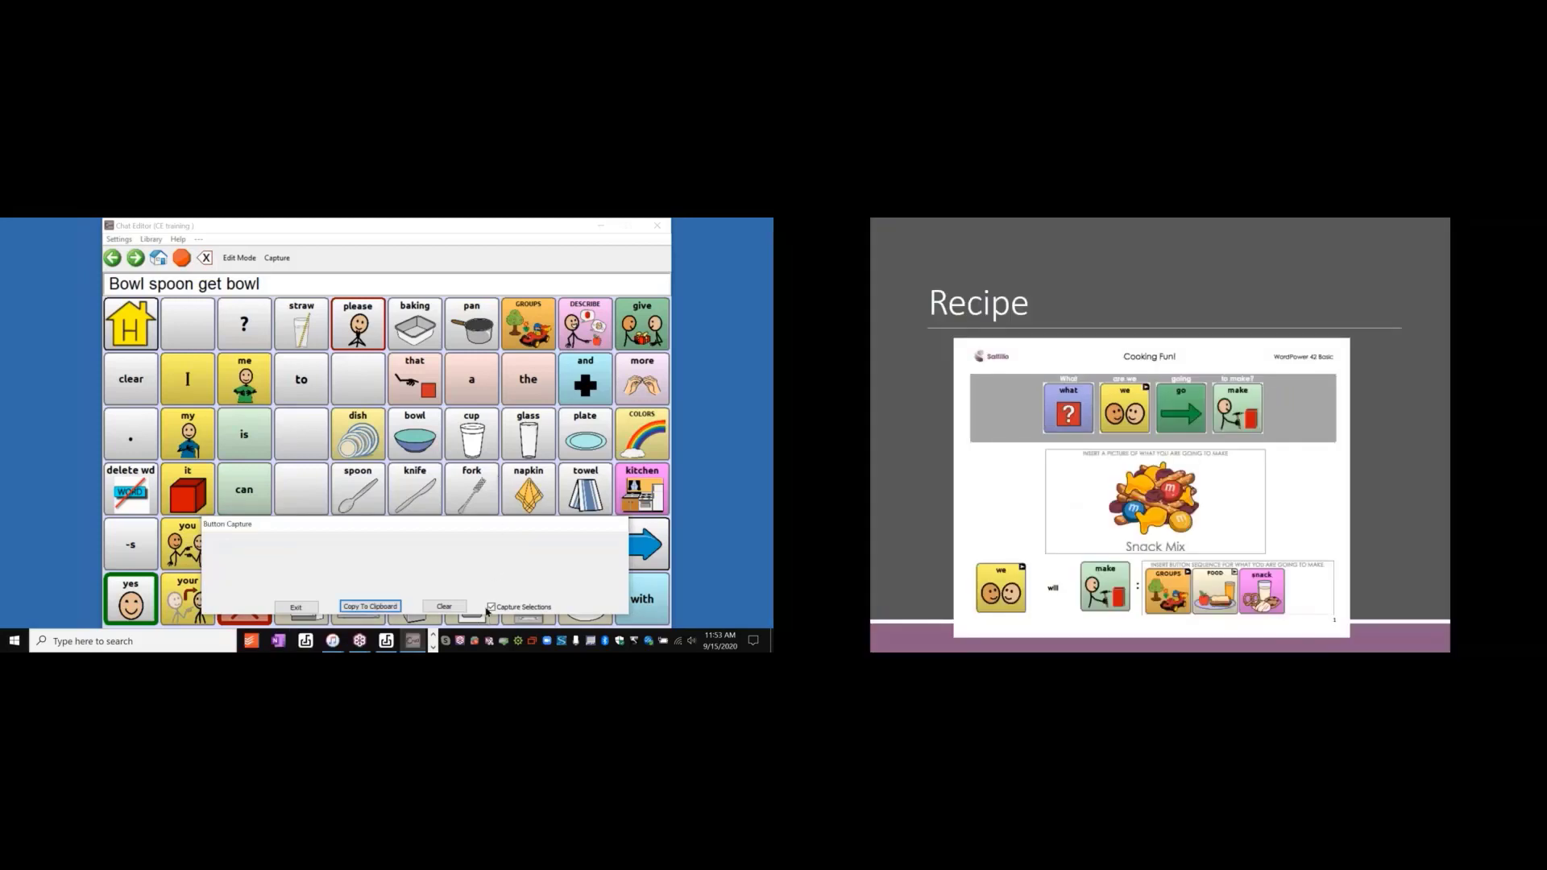
{"action": "left_click", "coordinate": [490, 608]}
{"action": "left_click", "coordinate": [766, 453]}
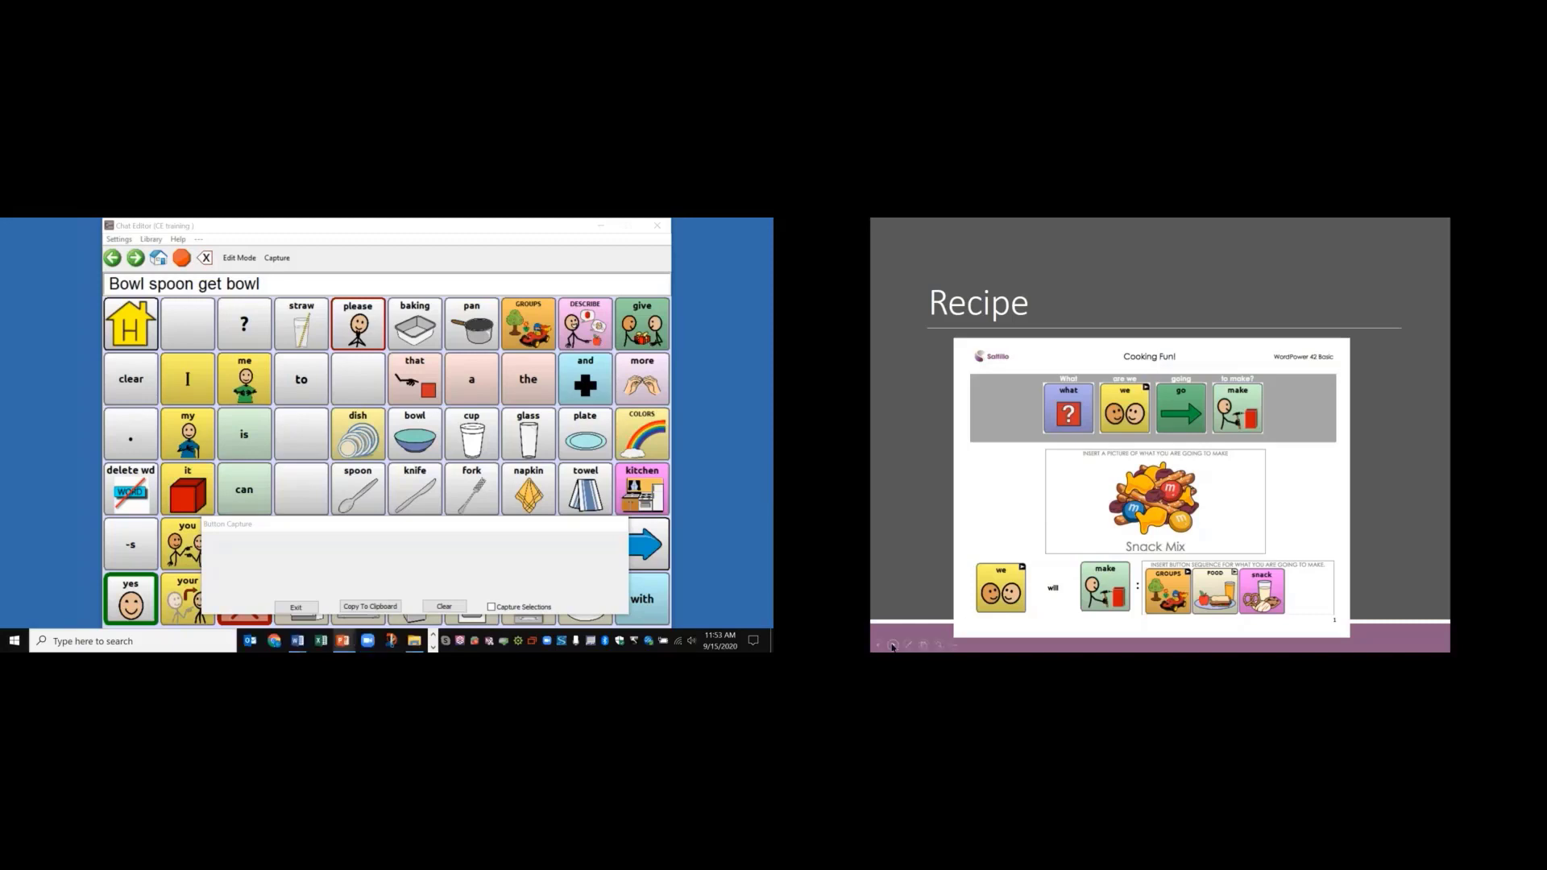
- Advance the slide show from the Recipe slide through Brainstorming Ideas and Want to Learn More? to the Questions? slide
{"action": "left_click", "coordinate": [893, 645]}
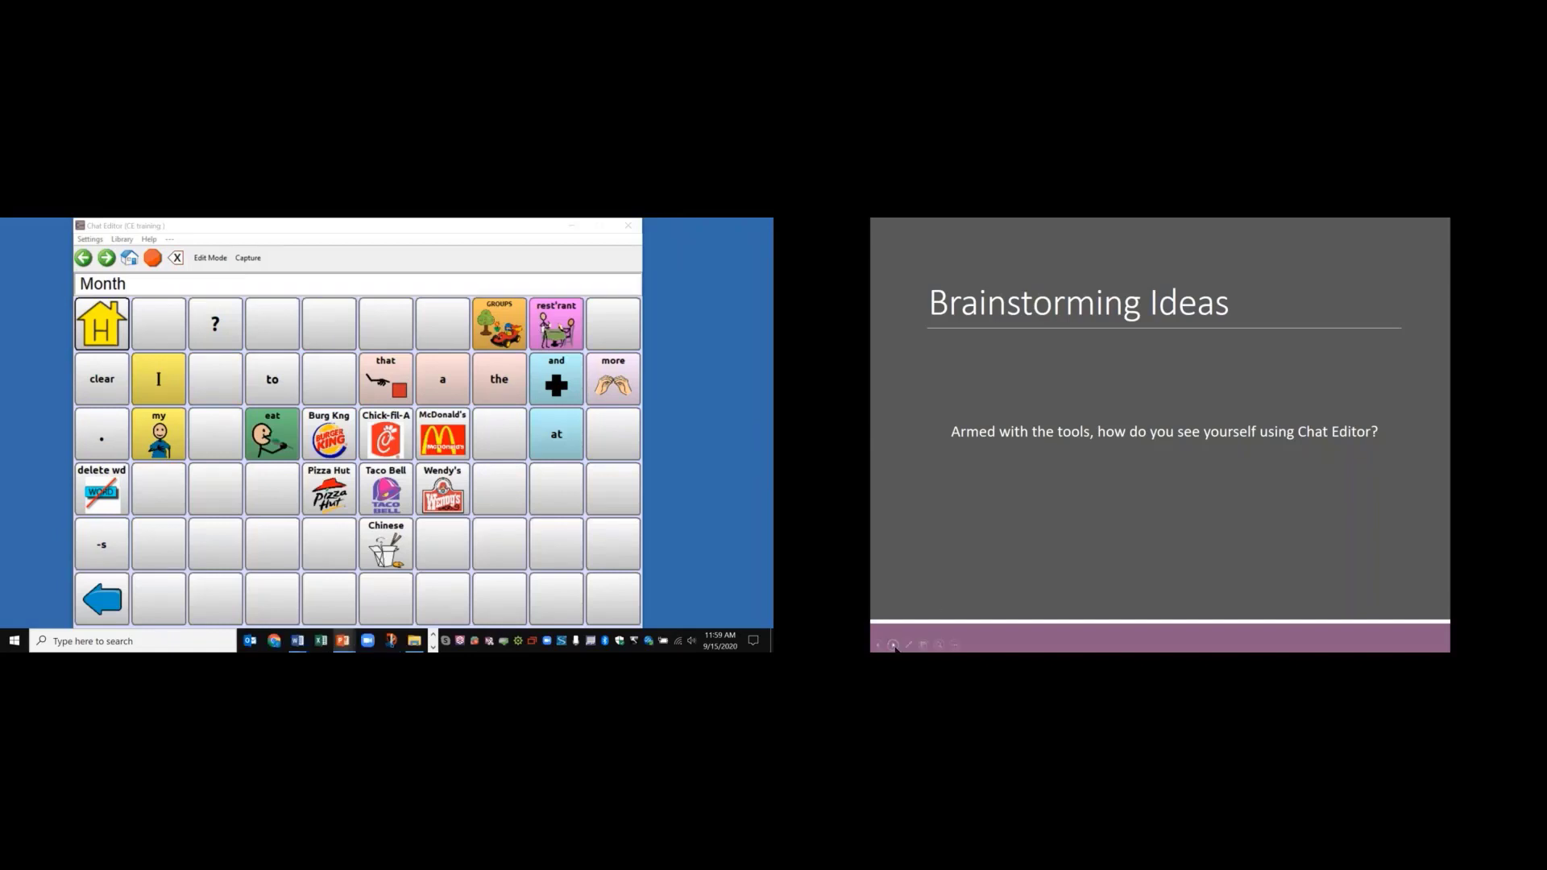
{"action": "left_click", "coordinate": [892, 645]}
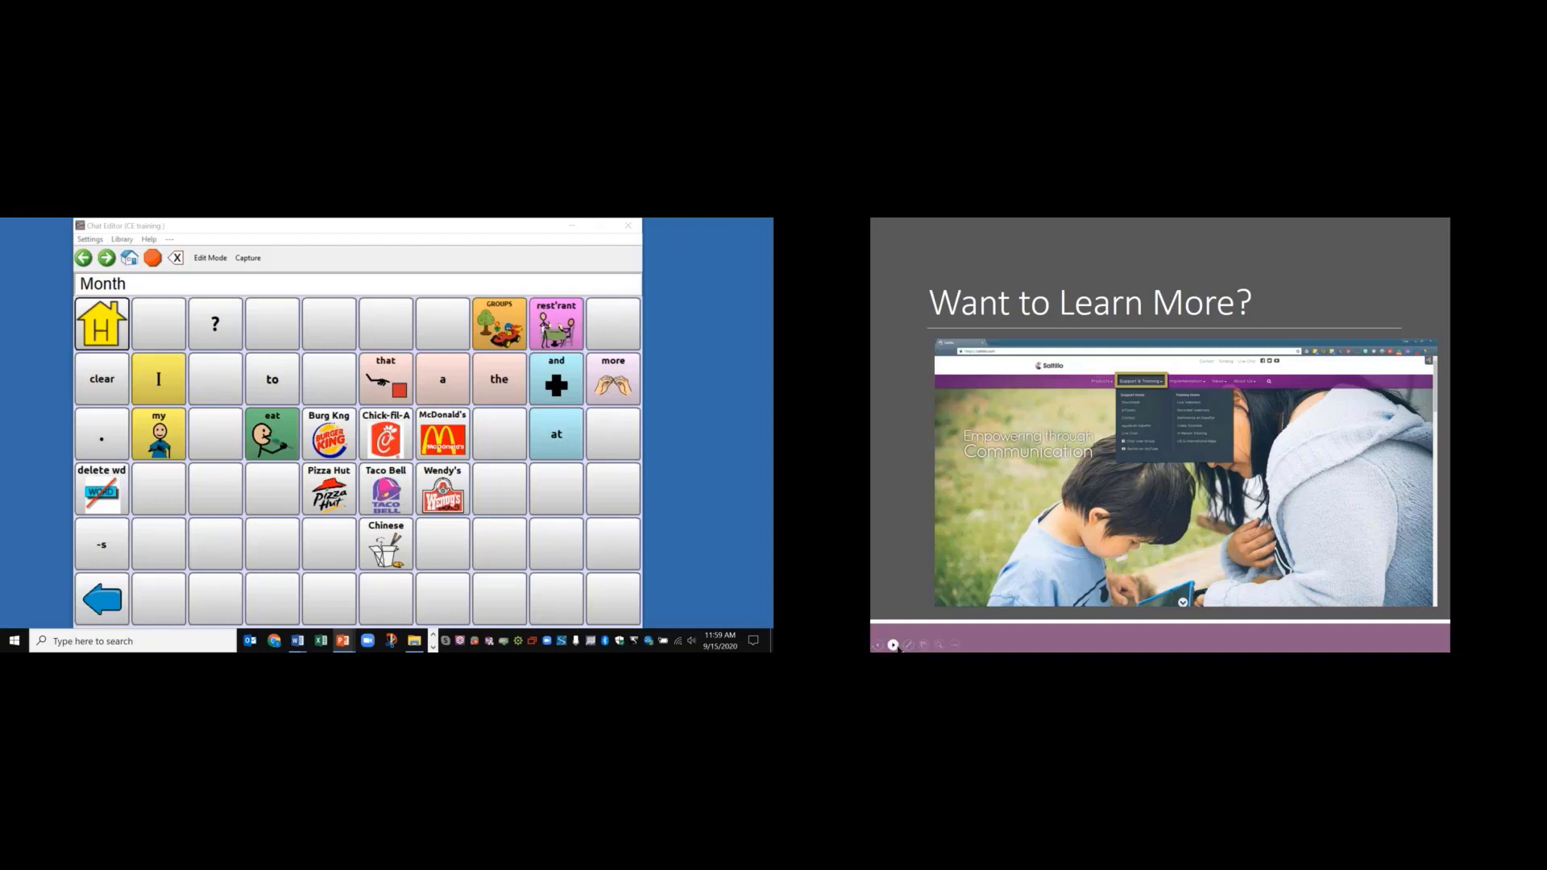
{"action": "left_click", "coordinate": [894, 644]}
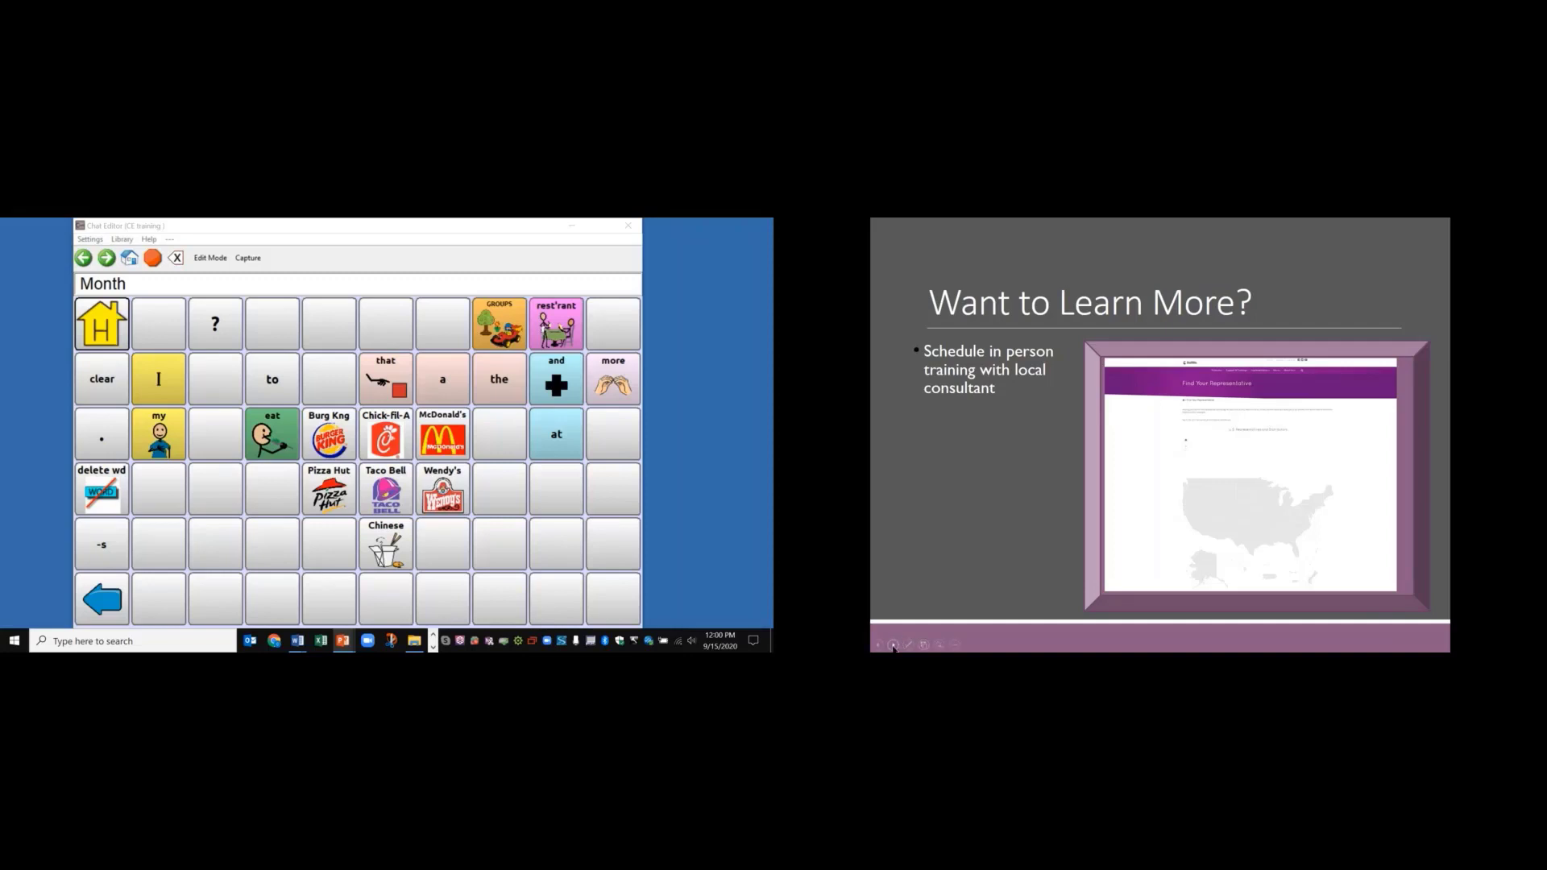
{"action": "key", "text": "Right"}
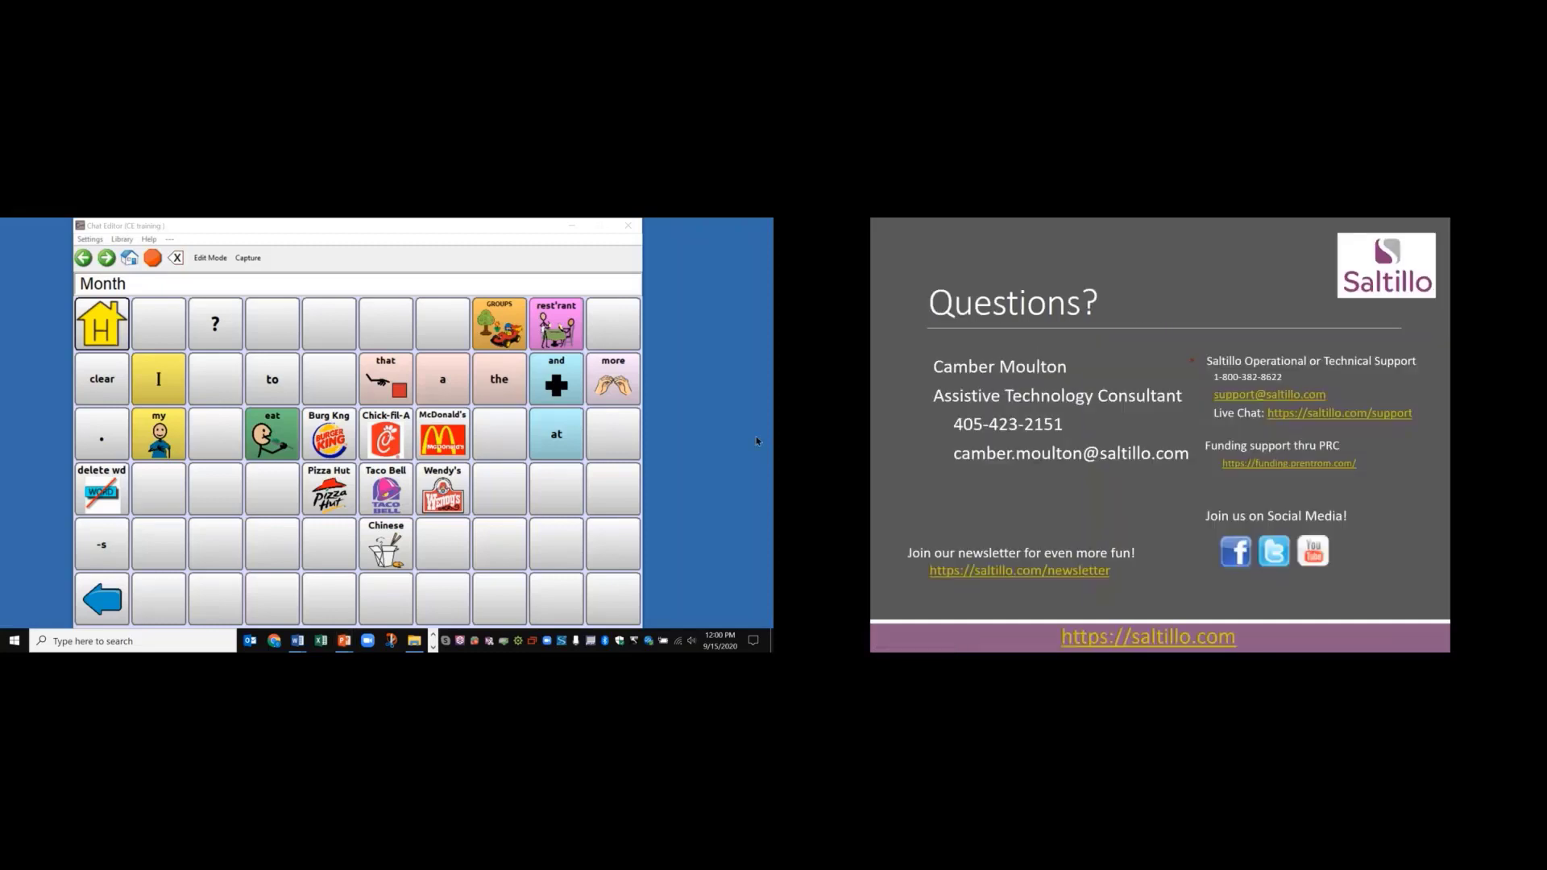